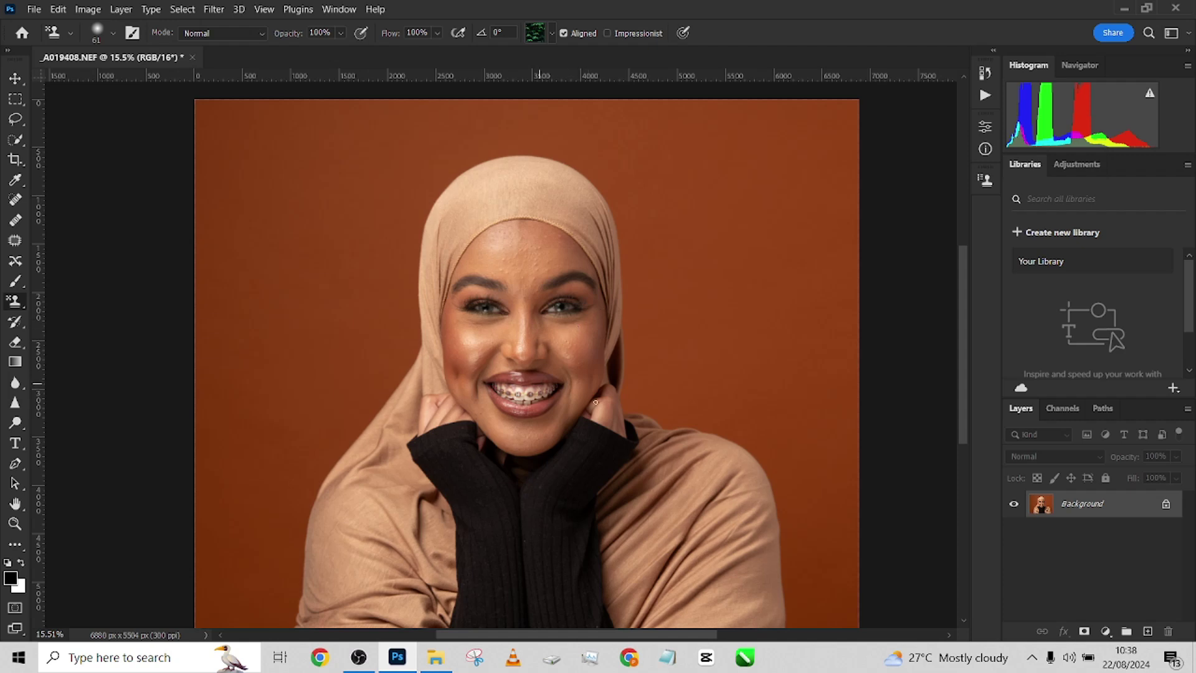
Add a Black & White adjustment layer to the portrait with Reds at -53 and Yellows at 116
drag(477, 276, 611, 330)
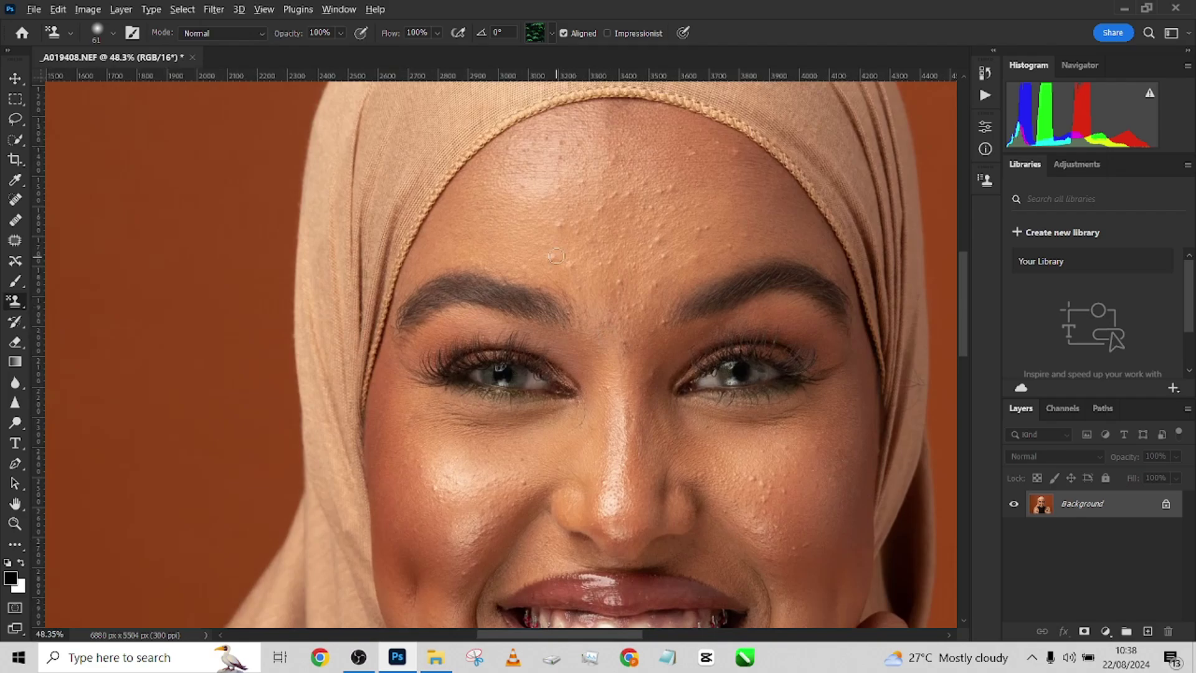
scroll(557, 256, up, 3)
drag(629, 385, 668, 394)
drag(669, 262, 669, 486)
drag(668, 301, 667, 499)
drag(667, 218, 664, 399)
drag(662, 326, 658, 310)
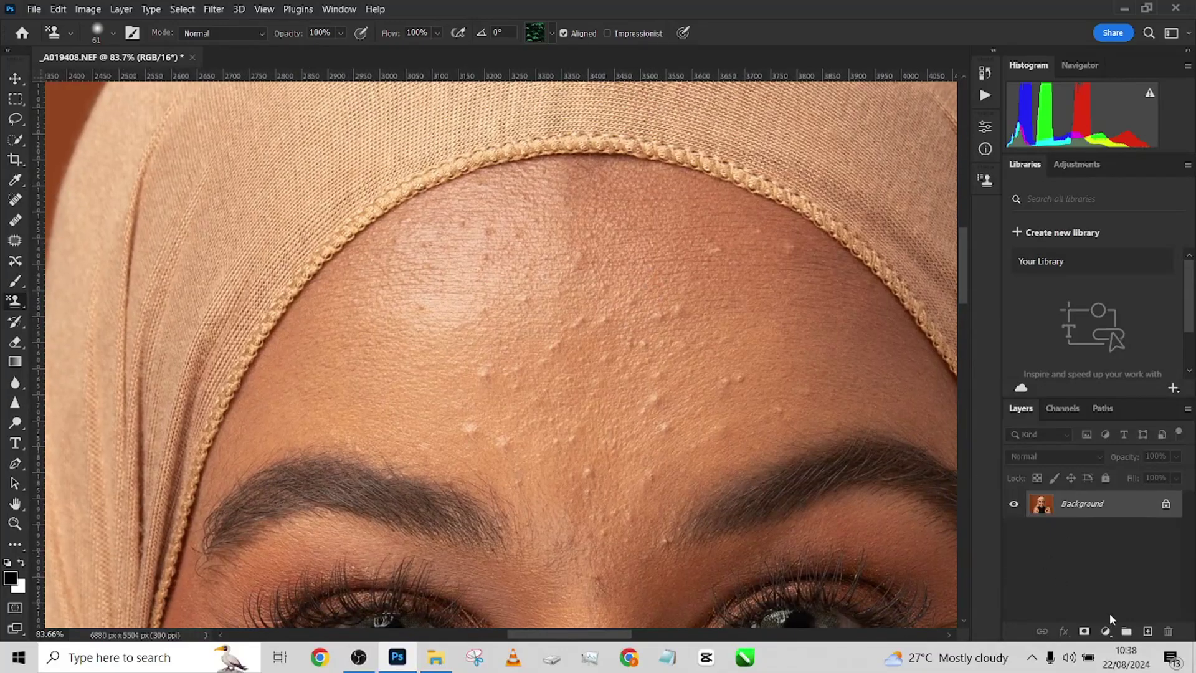
click(1106, 632)
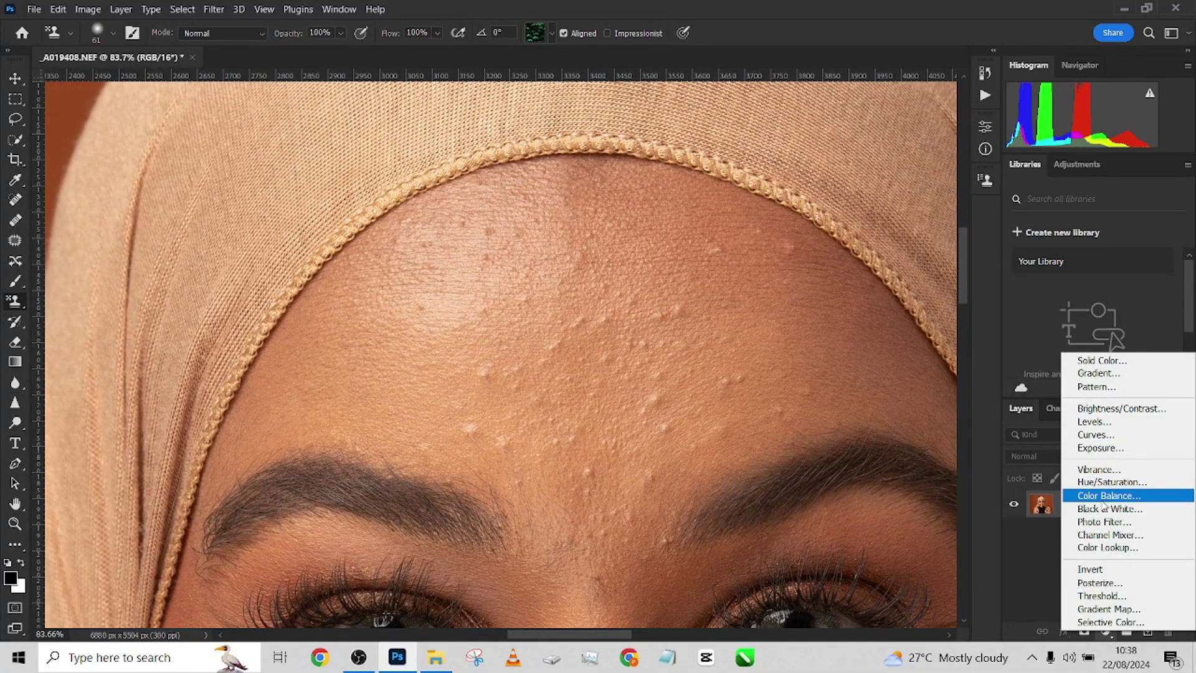
click(1105, 509)
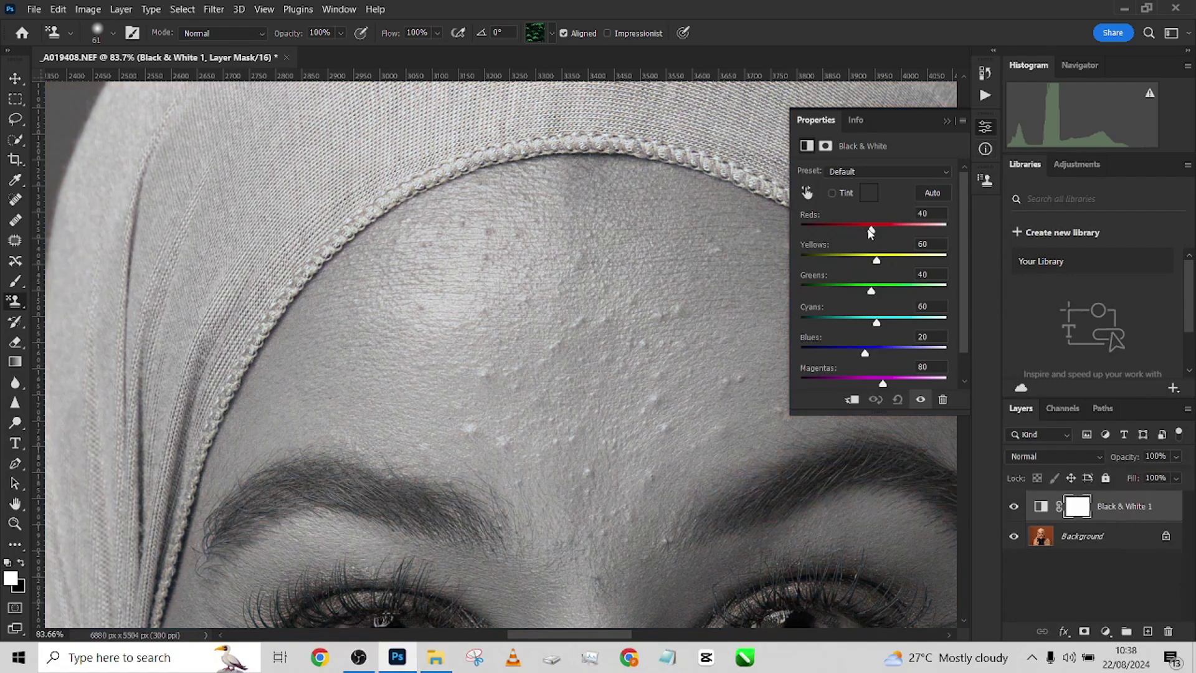
drag(871, 232, 893, 265)
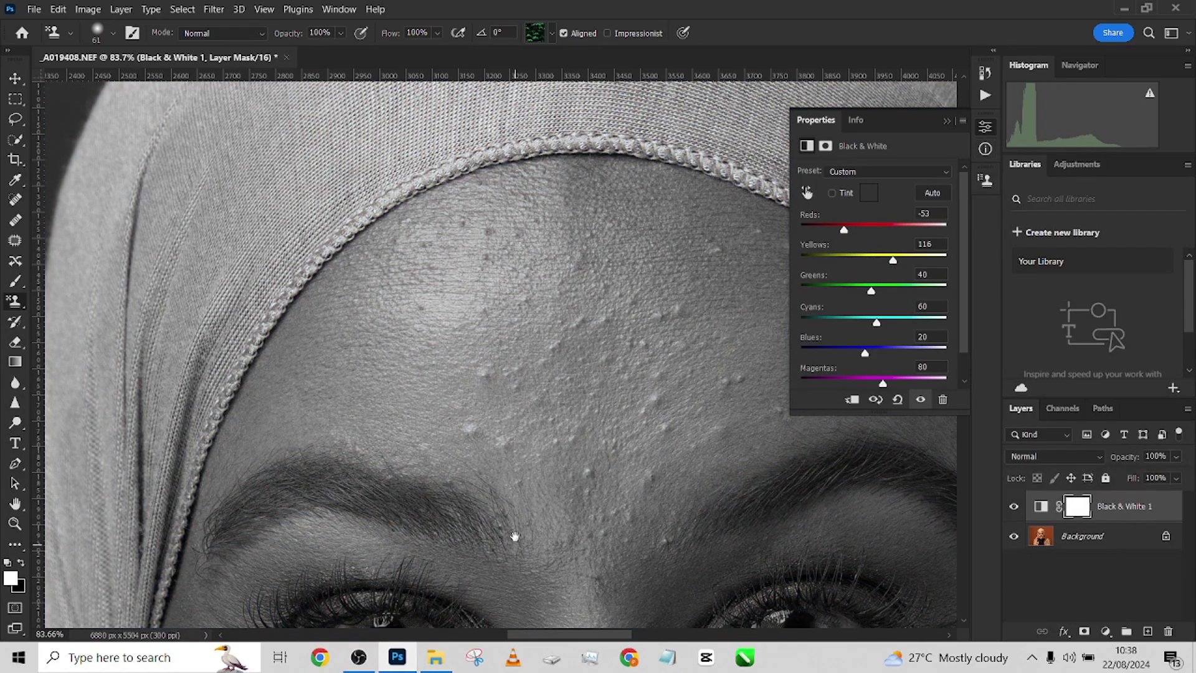
Add an empty layer directly above the Background layer, beneath the Black & White adjustment
drag(515, 536, 473, 120)
drag(511, 368, 345, 329)
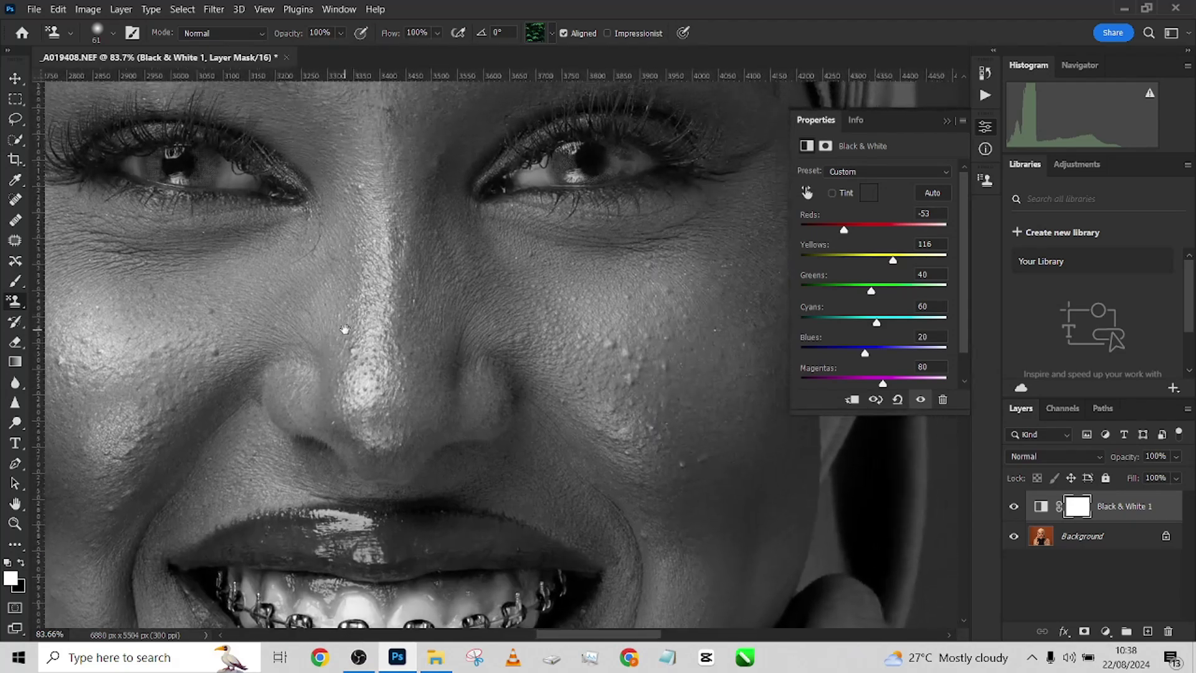
click(1115, 537)
click(1147, 631)
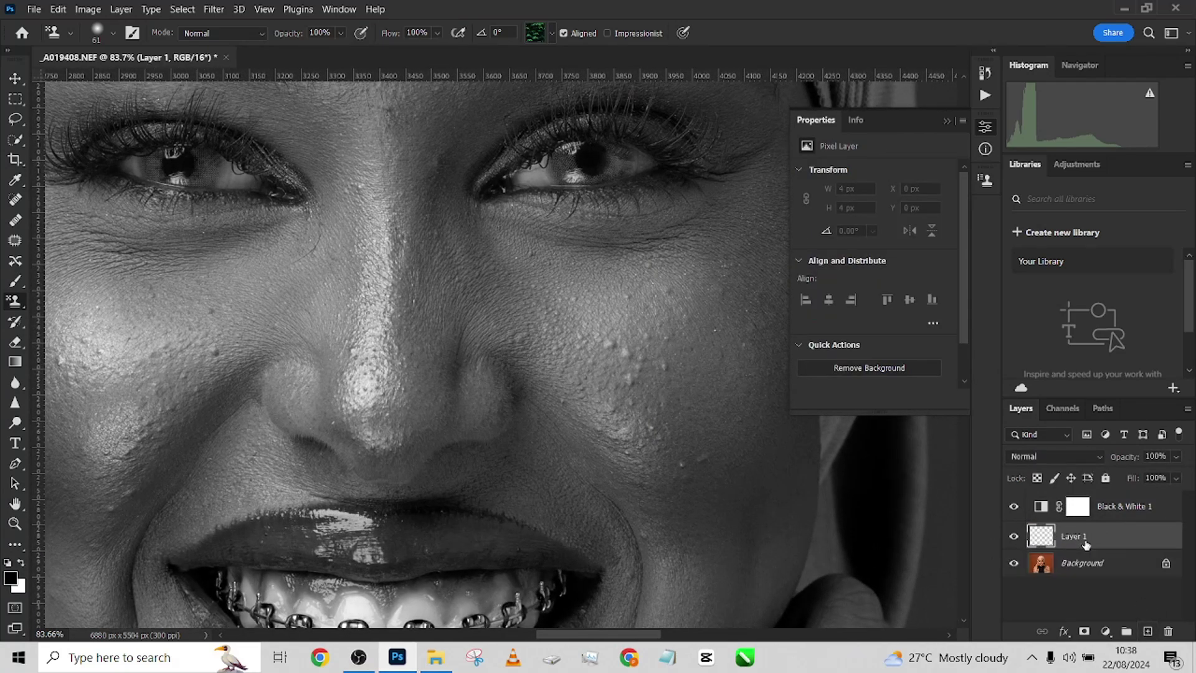
Try removing a blemish on the cheek beside the nose with the Spot Healing Brush
click(16, 201)
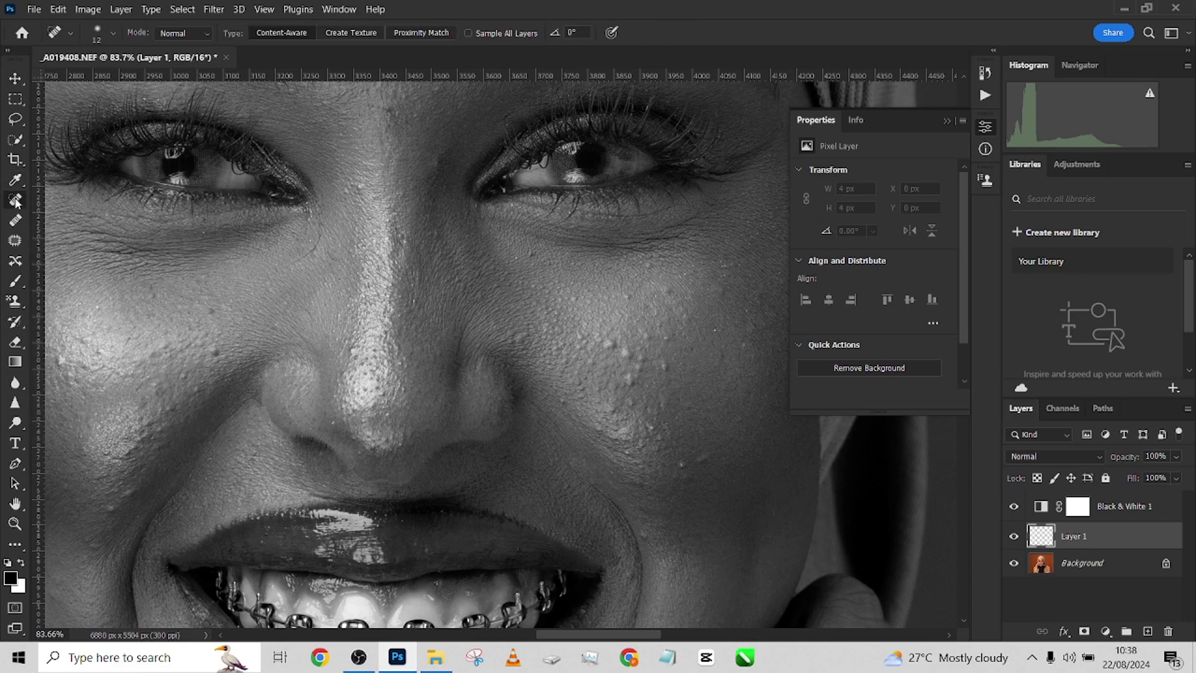
drag(244, 310, 255, 312)
click(250, 306)
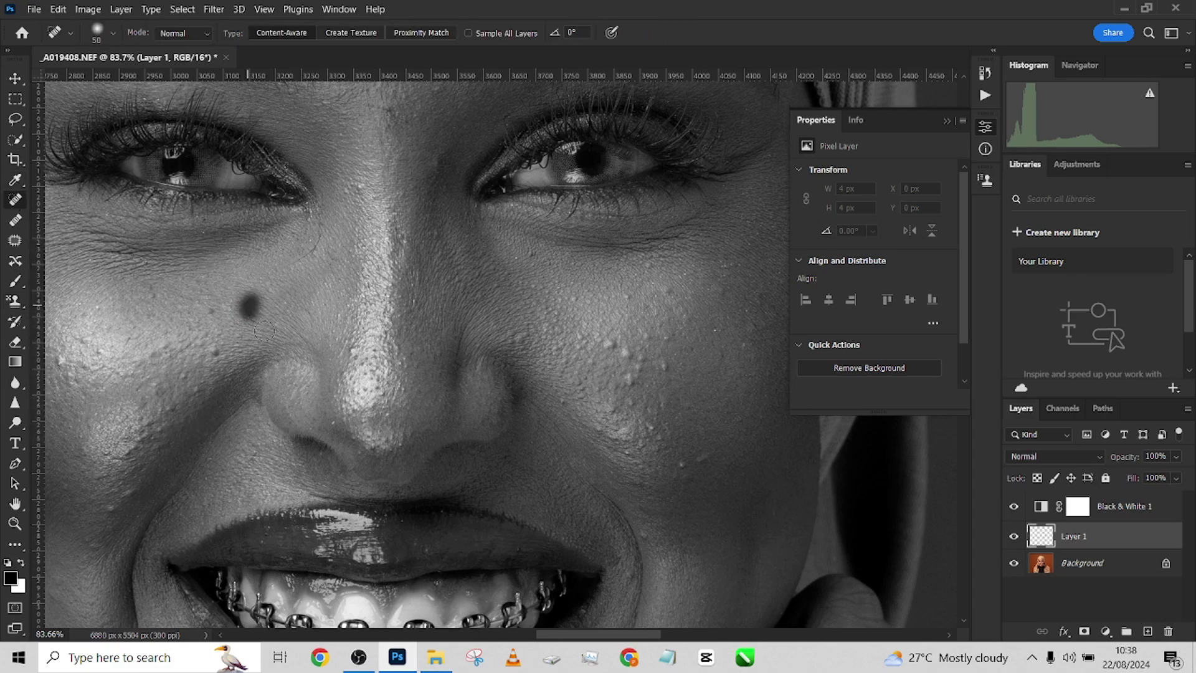
Switch to the Healing Brush and set it to sample Current & Below
click(16, 221)
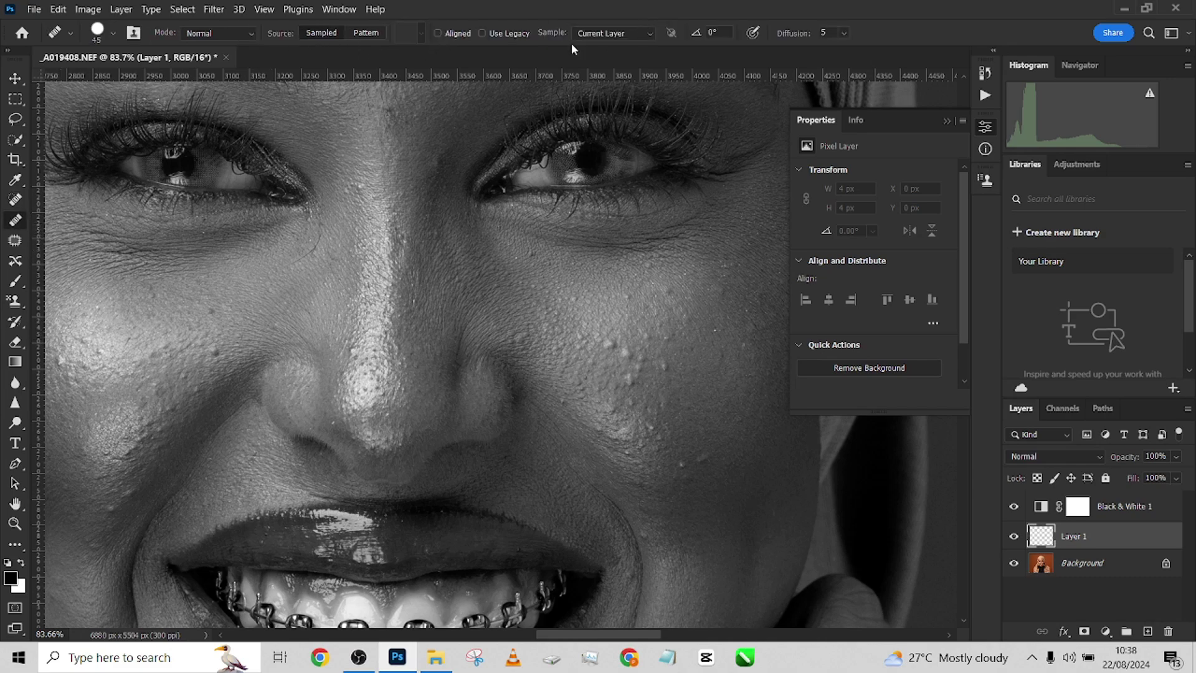
click(609, 32)
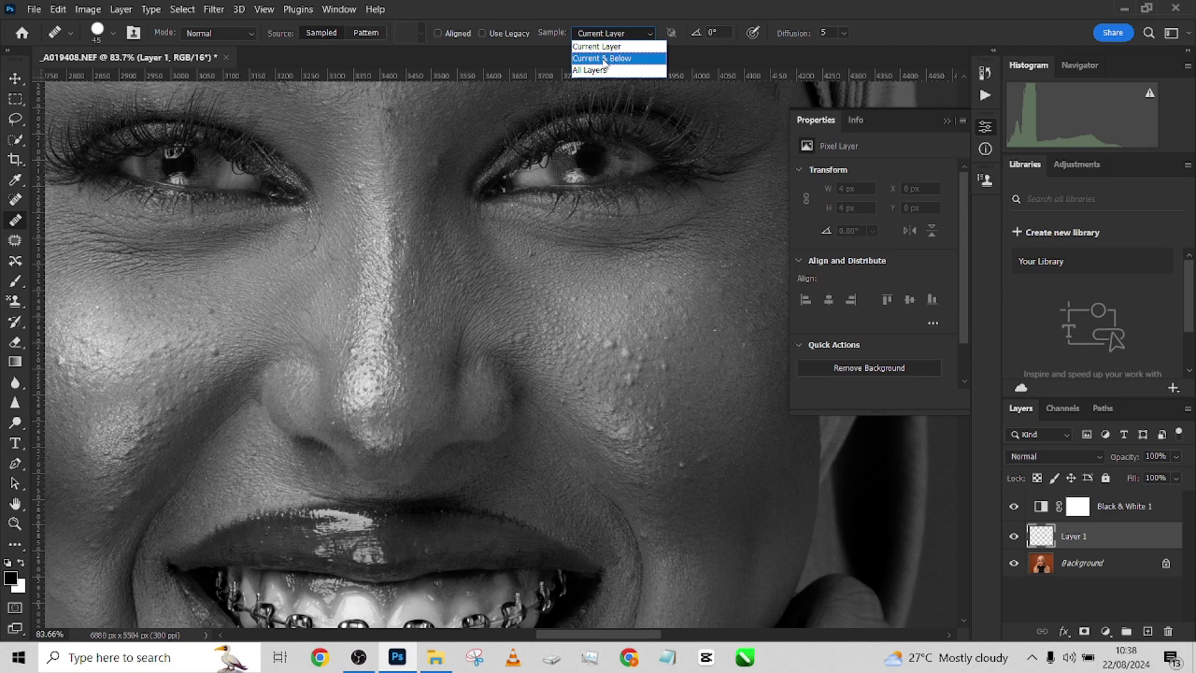
click(604, 58)
click(614, 33)
click(603, 58)
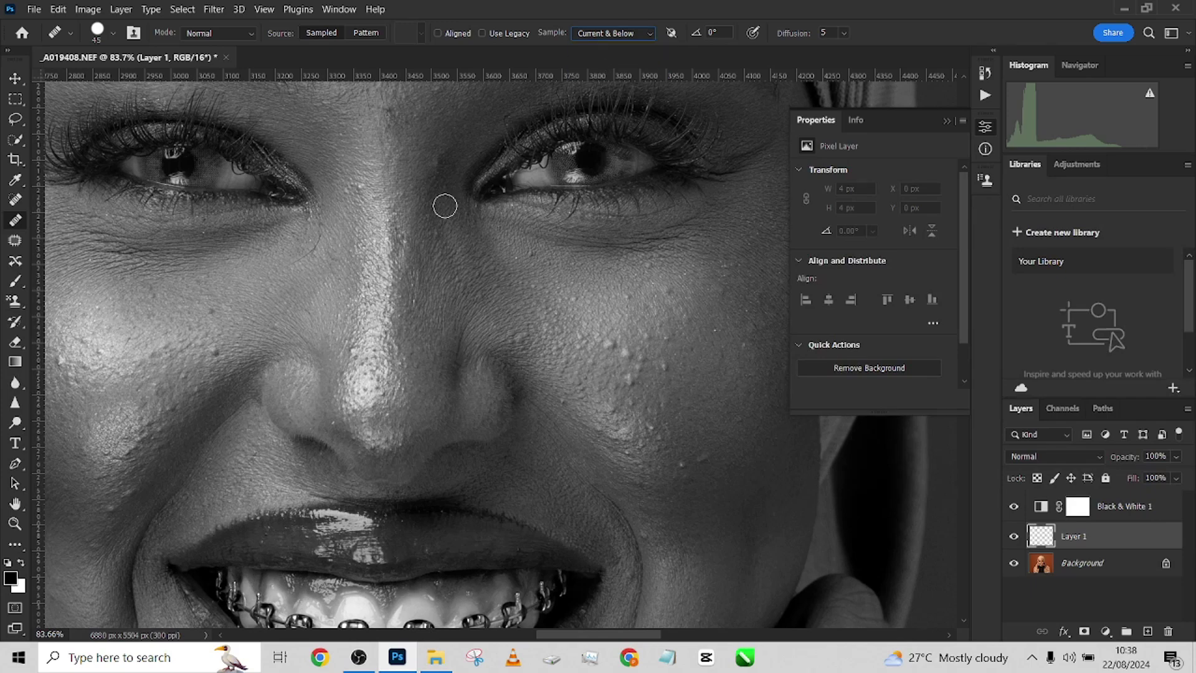
Set the Healing Brush to a diameter of about 43 px with 0% hardness
alt+right_click(452, 179)
alt+right_click(444, 288)
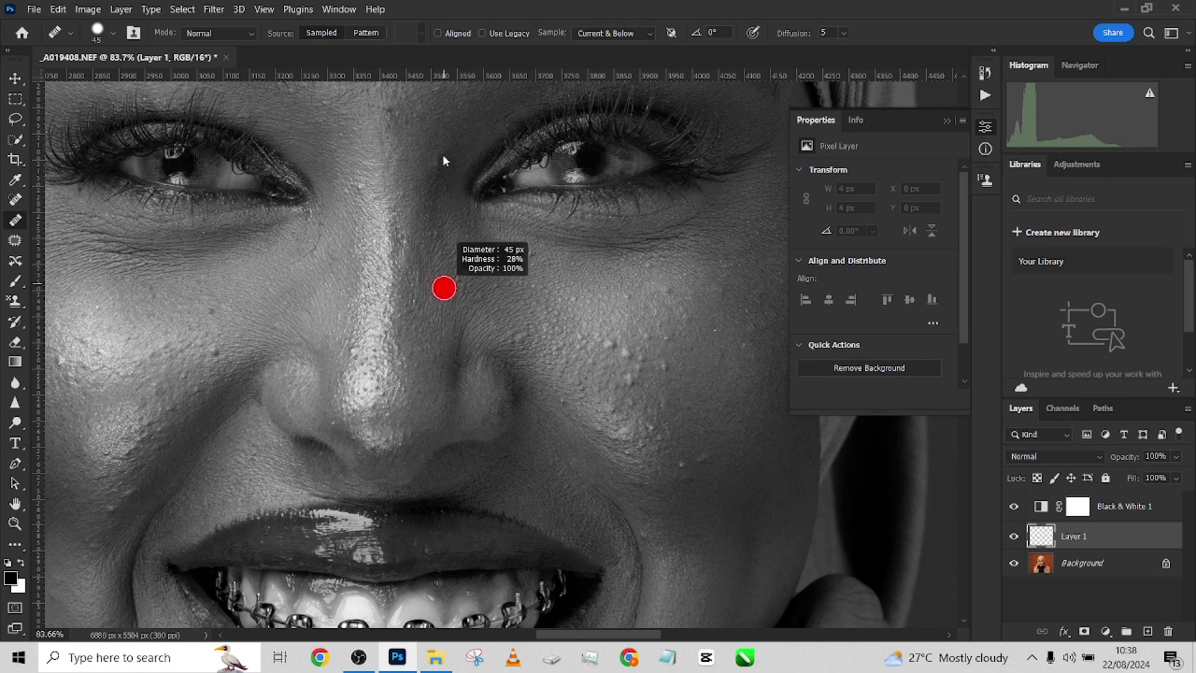
alt+right_click(420, 374)
alt+right_click(420, 343)
alt+right_click(395, 357)
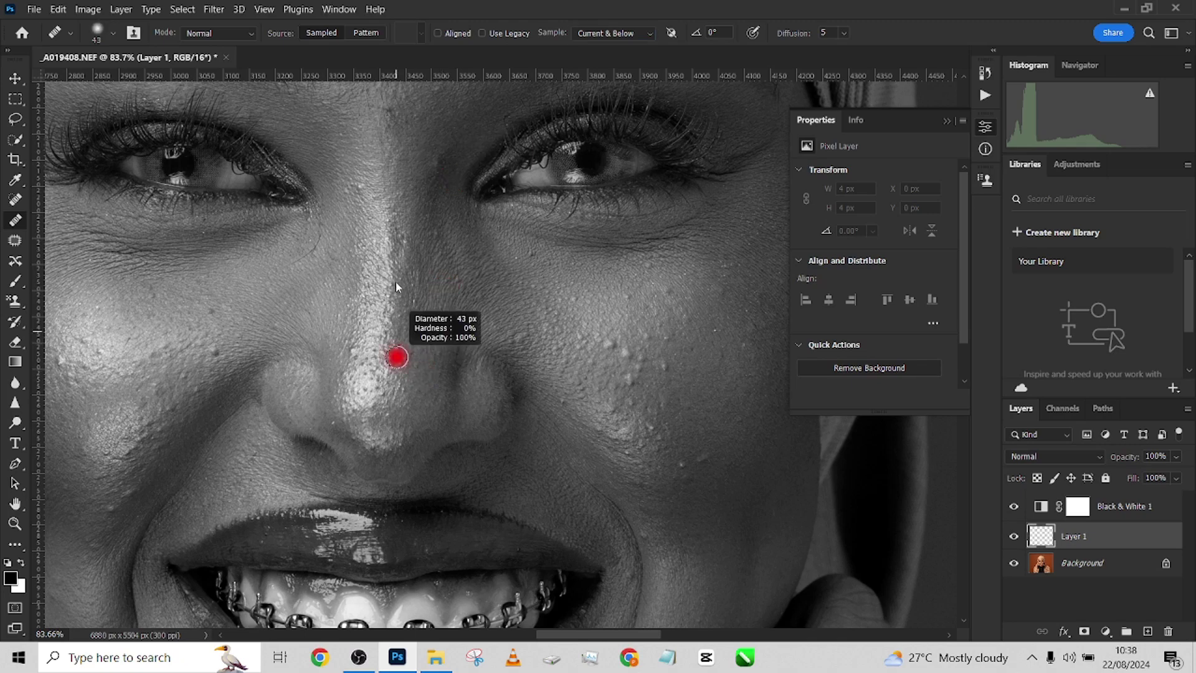
alt+right_click(402, 359)
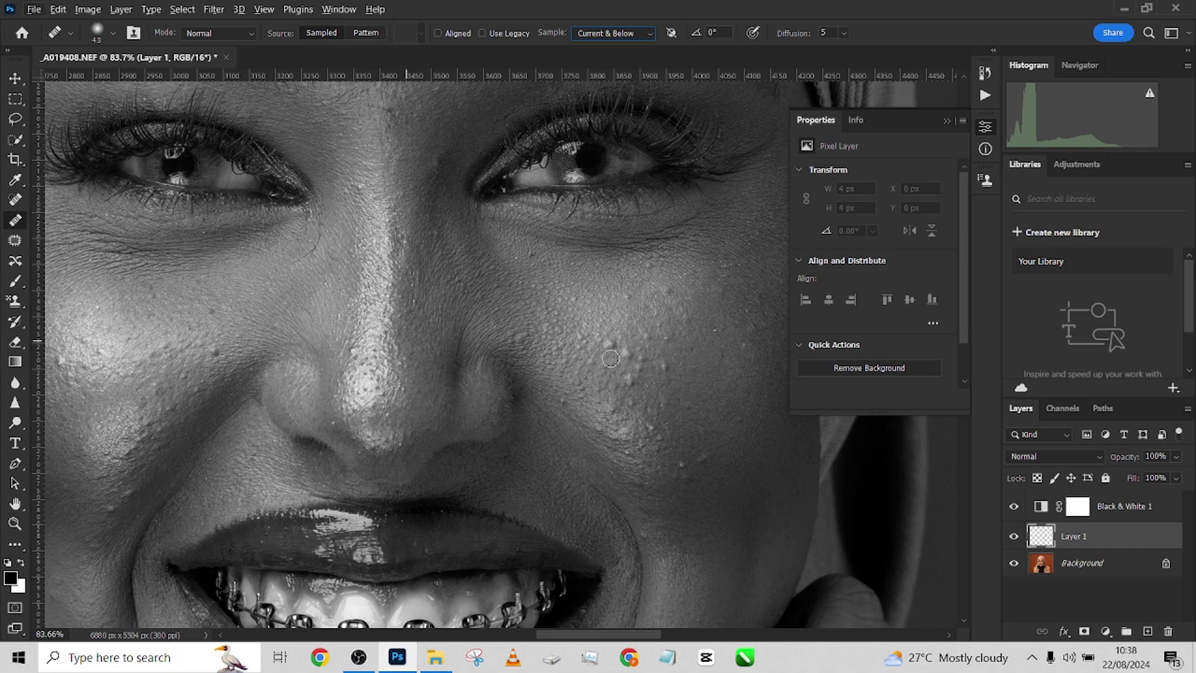
Reduce the brush to 28 px and heal the raised bumps on the cheek at the image's right
scroll(592, 347, up, 3)
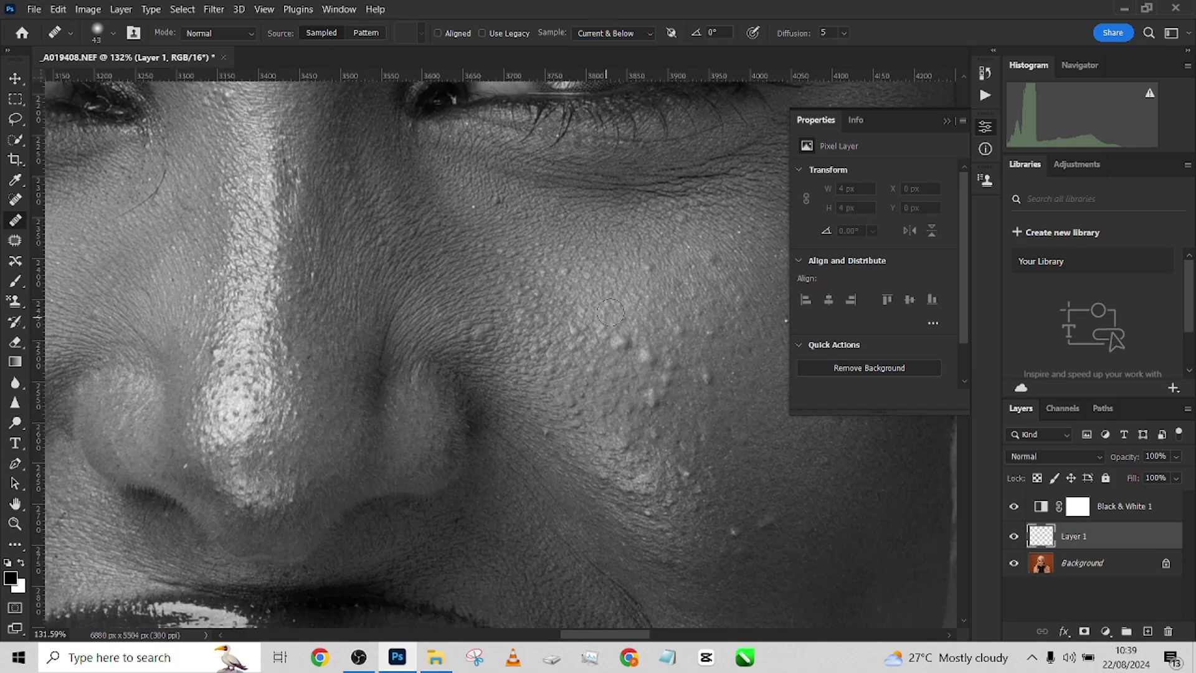
alt+right_click(619, 305)
click(653, 267)
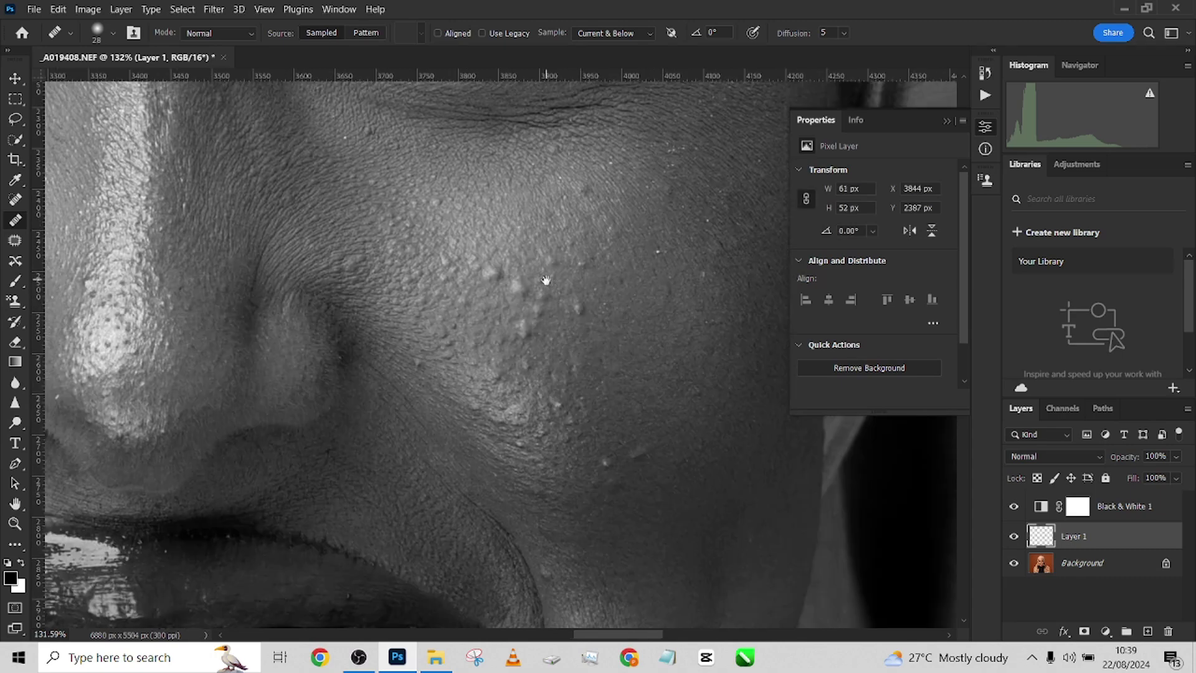
mouse_move(664, 343)
mouse_down()
mouse_move(567, 314)
mouse_move(585, 315)
mouse_move(572, 318)
mouse_move(591, 332)
mouse_move(574, 310)
mouse_move(573, 356)
mouse_move(534, 349)
mouse_up()
click(589, 317)
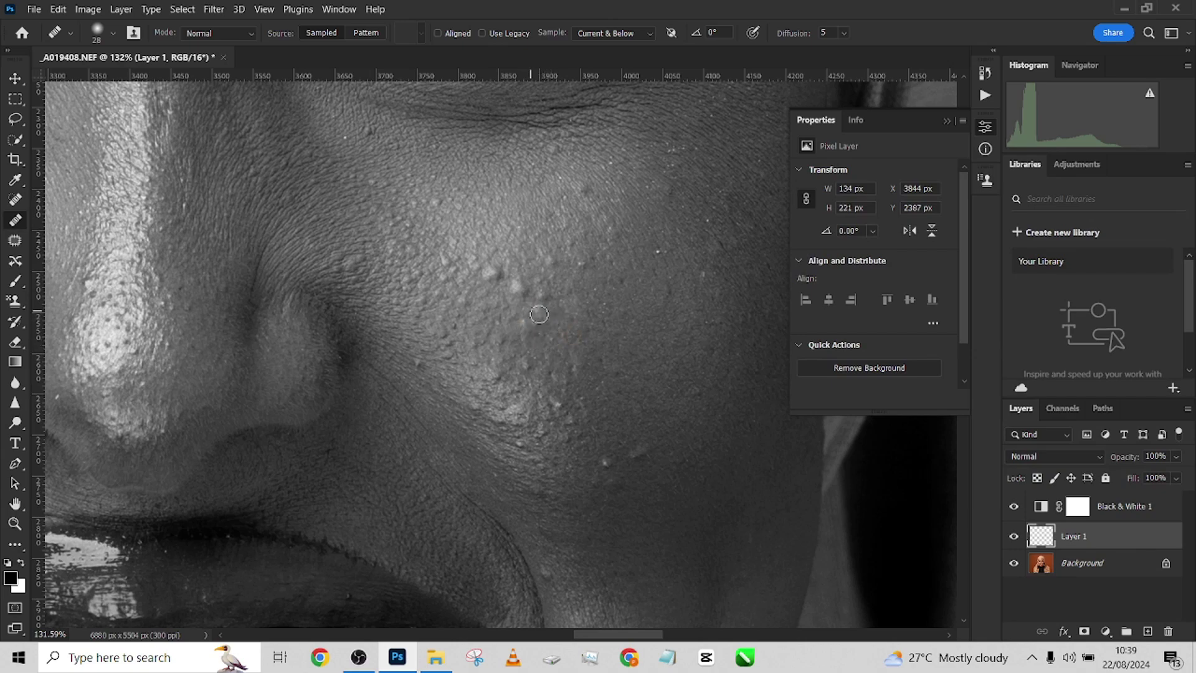
click(539, 314)
click(516, 288)
alt+click(583, 268)
click(493, 273)
click(524, 388)
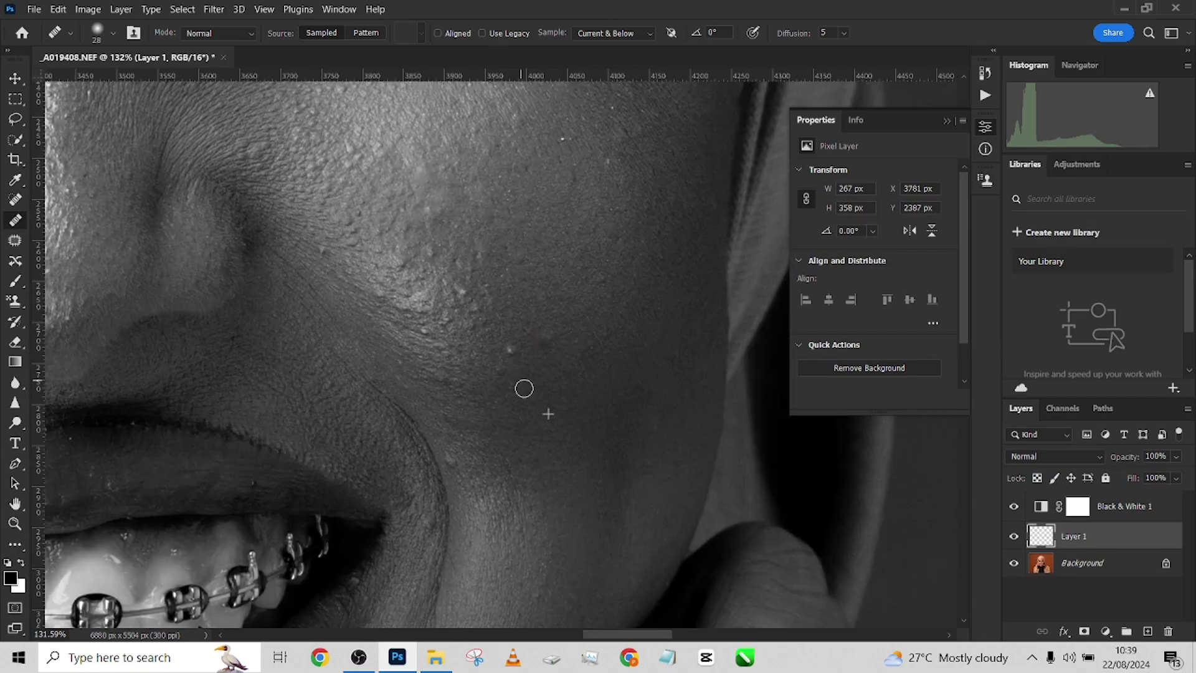
drag(546, 327, 526, 448)
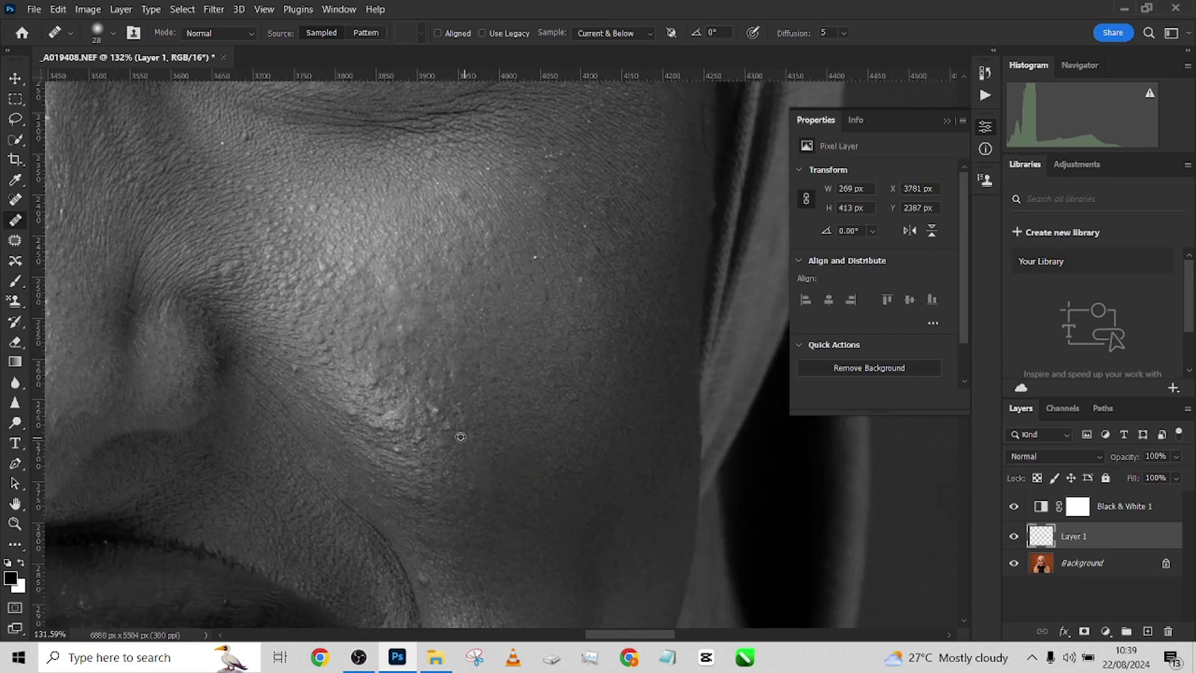
Heal the remaining small spots on the same cheek, beside the nose and just below the eye
alt+click(461, 436)
click(290, 362)
click(354, 412)
drag(555, 268, 541, 394)
click(550, 414)
click(456, 320)
drag(240, 257, 379, 307)
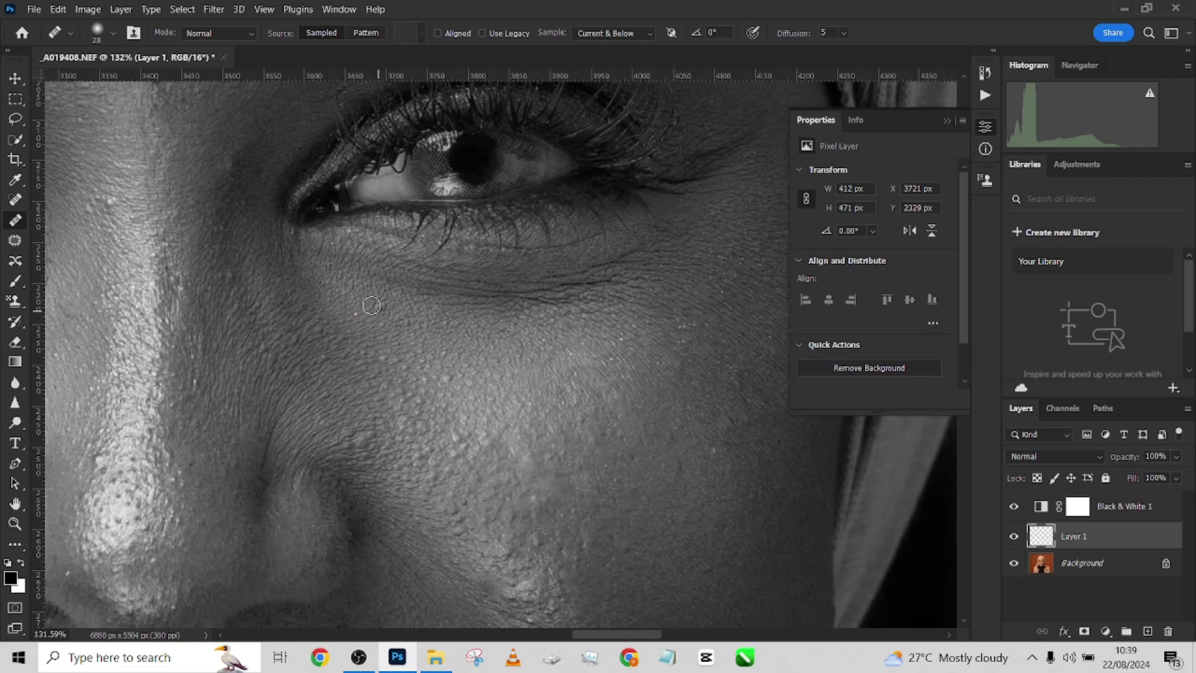
click(405, 351)
Heal the small bumps on the chin below the lower lip
scroll(461, 280, down, 7)
scroll(342, 513, up, 3)
click(319, 499)
drag(560, 542, 502, 358)
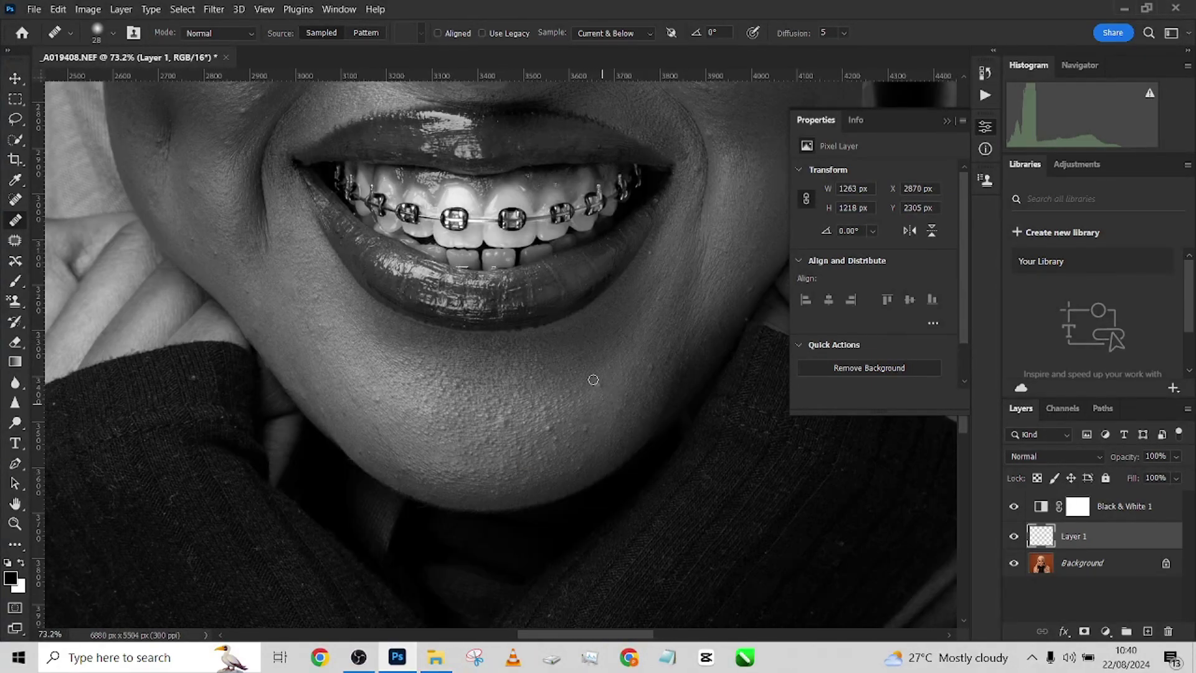
click(552, 442)
click(530, 458)
Heal the blemishes along the jaw and on the cheek at the image's left
drag(311, 293, 476, 371)
click(485, 378)
click(352, 317)
drag(368, 281, 506, 564)
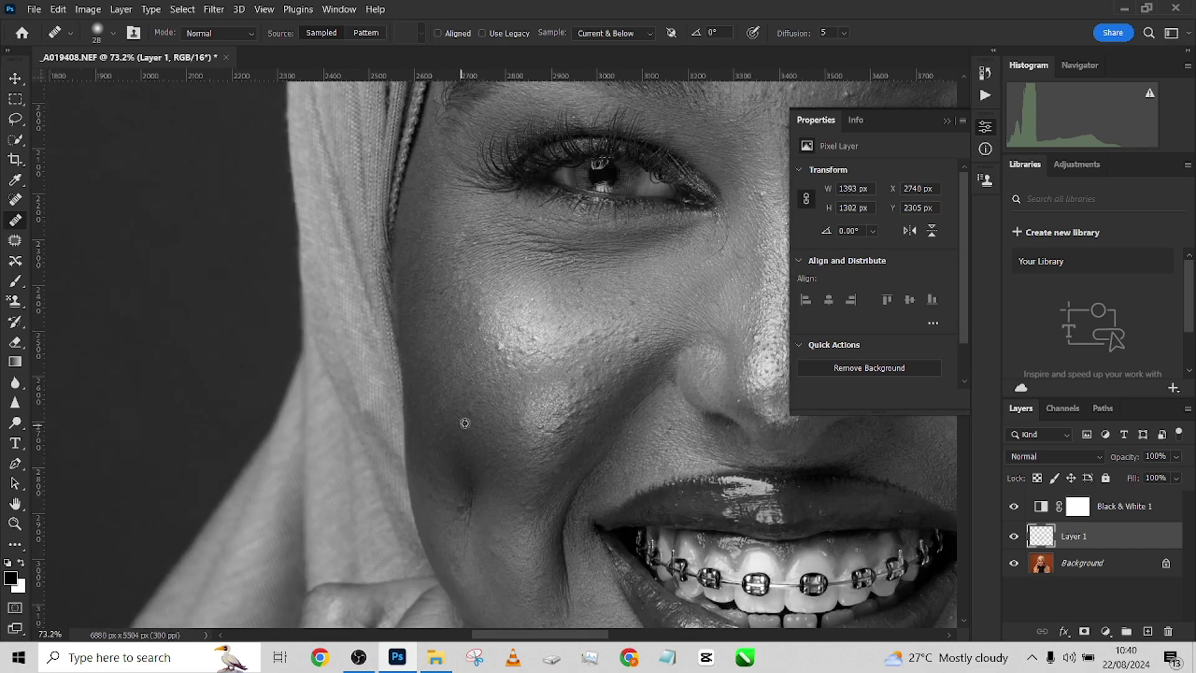
click(463, 422)
click(503, 348)
Enlarge the healing brush to 35 px and heal the bumps on the lower forehead above the eyebrows
drag(563, 330, 336, 622)
alt+click(367, 248)
click(450, 288)
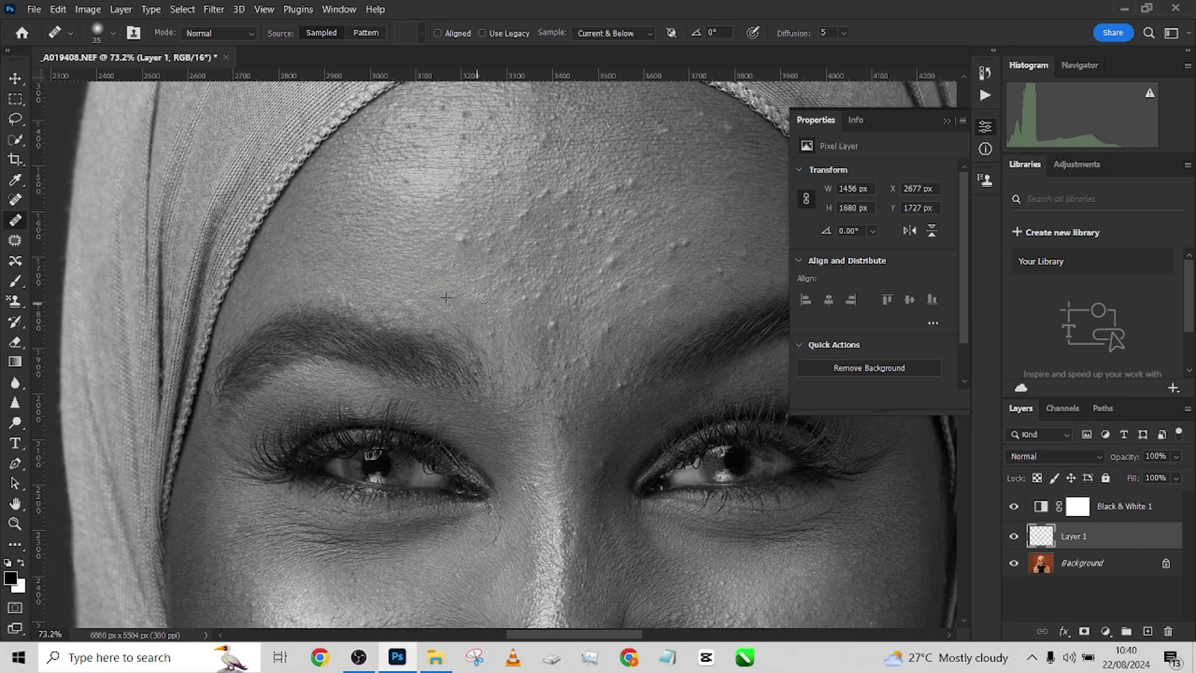
click(481, 299)
click(551, 325)
click(666, 288)
Heal the larger bumps scattered across the middle of the forehead
drag(711, 284, 624, 346)
click(583, 308)
click(663, 206)
click(577, 194)
drag(527, 249, 547, 247)
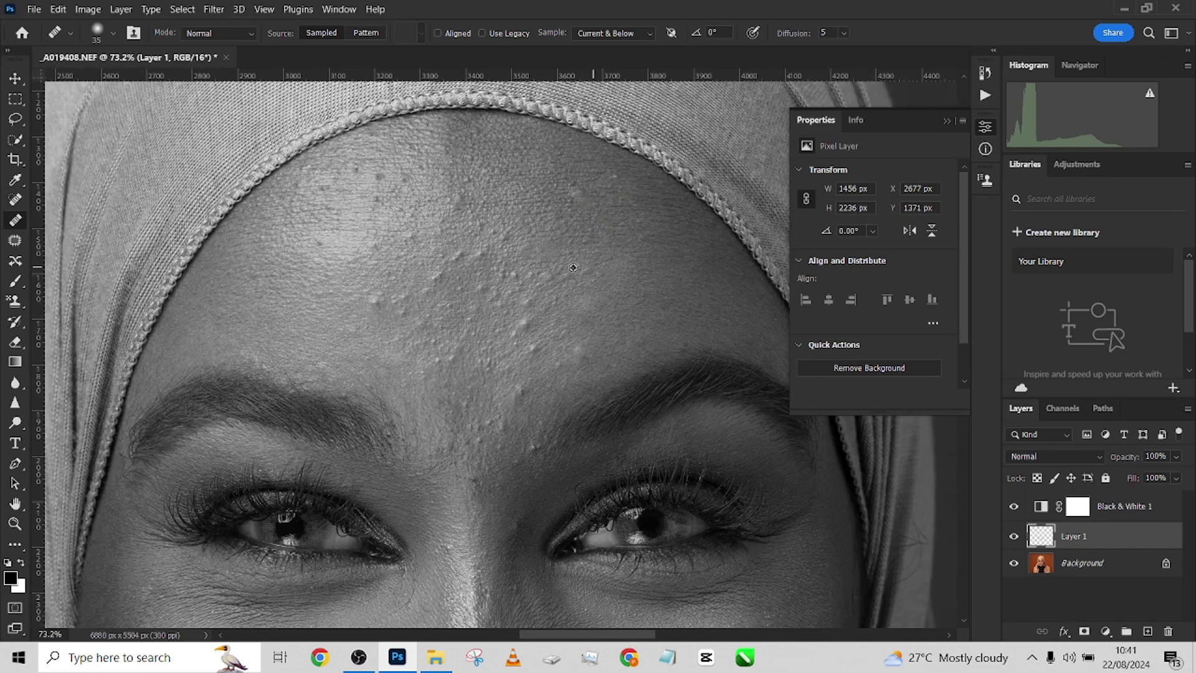
click(564, 272)
alt+click(352, 299)
click(375, 300)
click(537, 348)
click(527, 325)
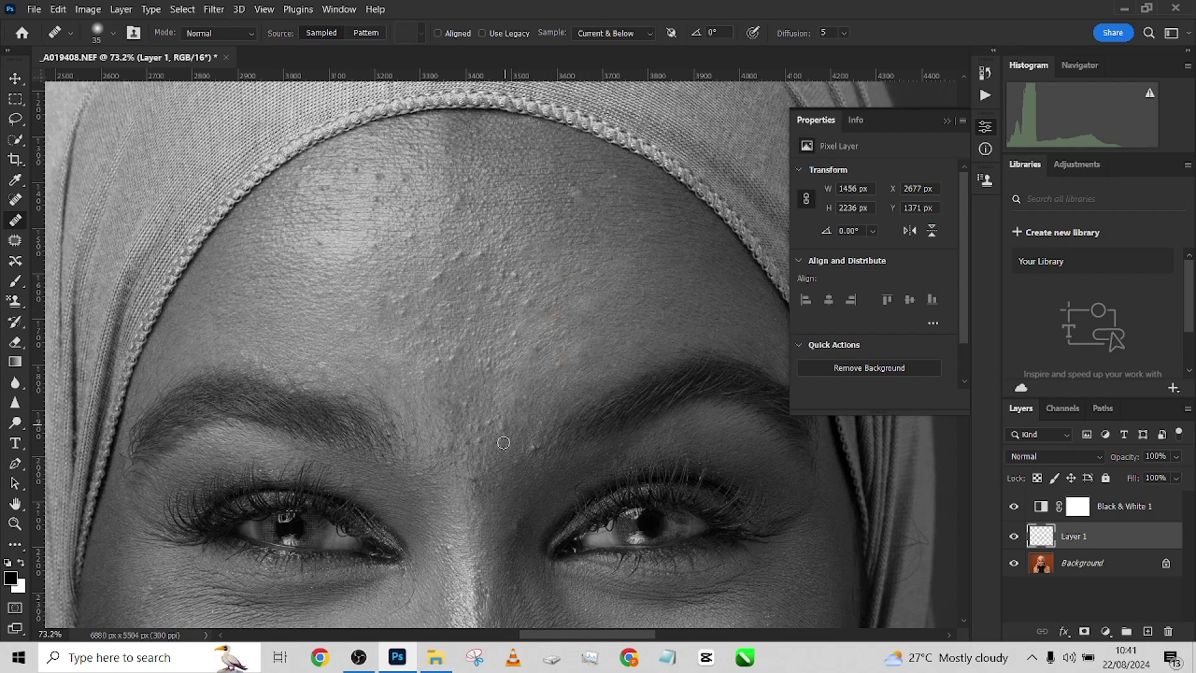
Heal the dark spots and bumps on the upper forehead below the scarf's edge
scroll(475, 435, up, 2)
scroll(386, 350, up, 1)
scroll(386, 350, right, 2)
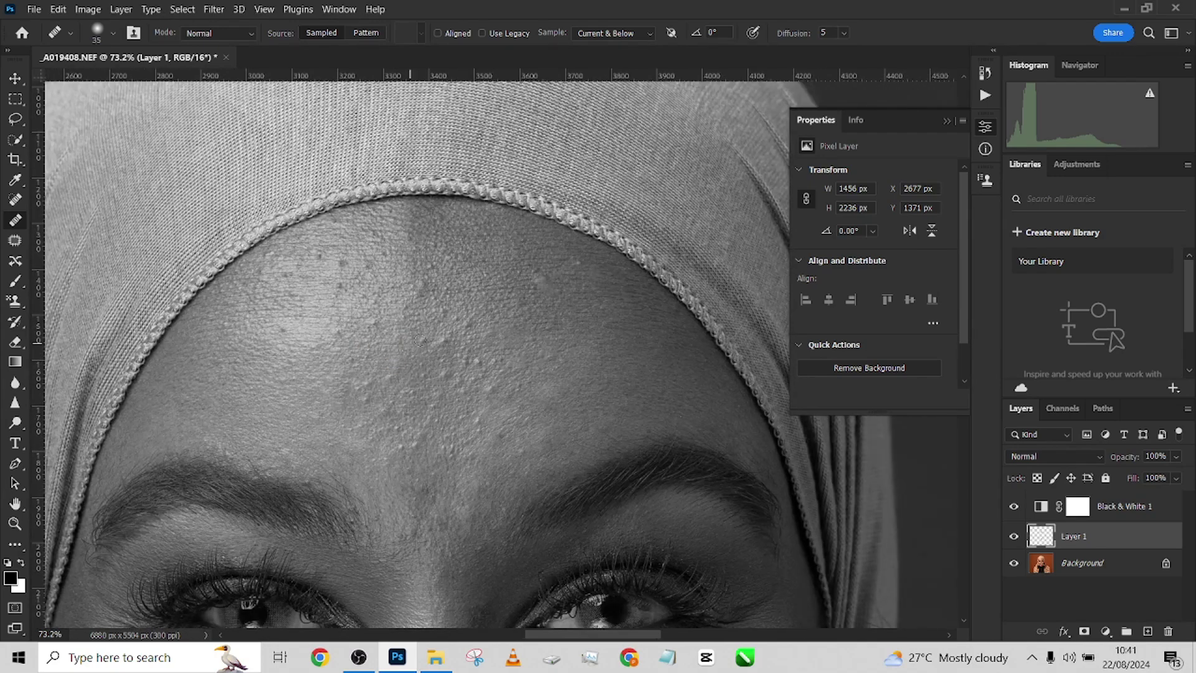
scroll(364, 374, down, 2)
scroll(364, 374, right, 2)
drag(336, 321, 468, 406)
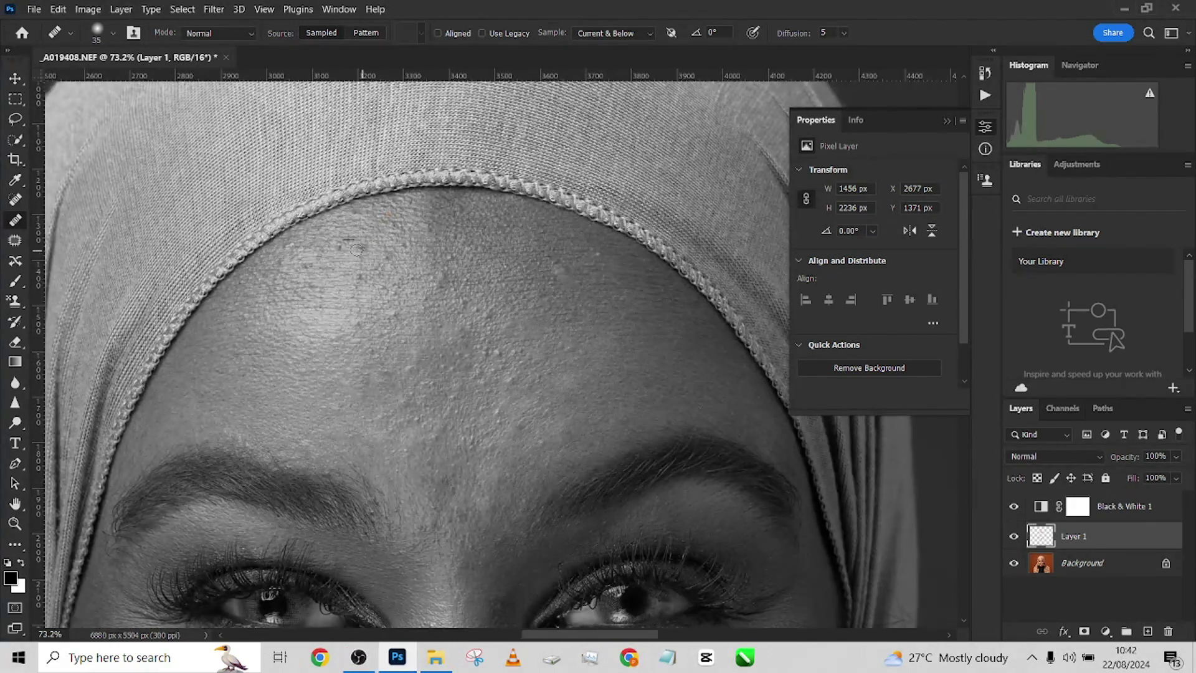
click(364, 253)
click(492, 355)
click(509, 381)
click(476, 386)
click(381, 321)
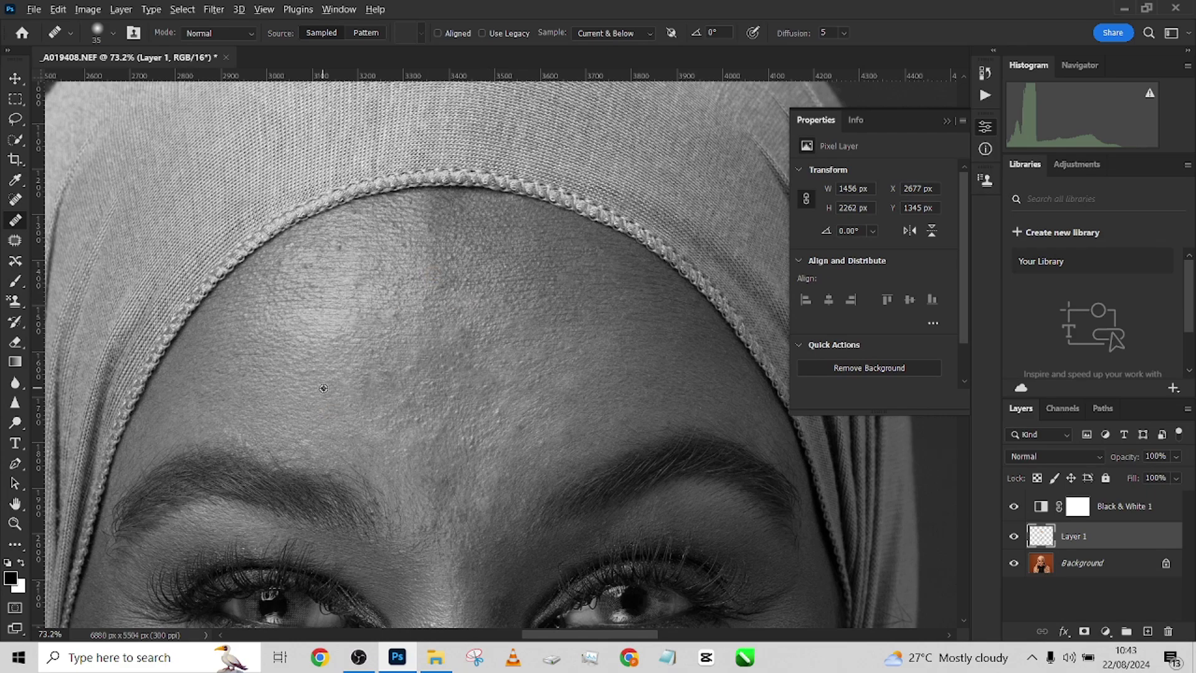
Heal the fine bumps left on the lower forehead between the eyebrows
alt+click(362, 430)
click(498, 413)
click(472, 443)
drag(433, 457, 431, 440)
Heal the leftover spots on the cheek and below the eye at the image's left
drag(415, 548, 424, 389)
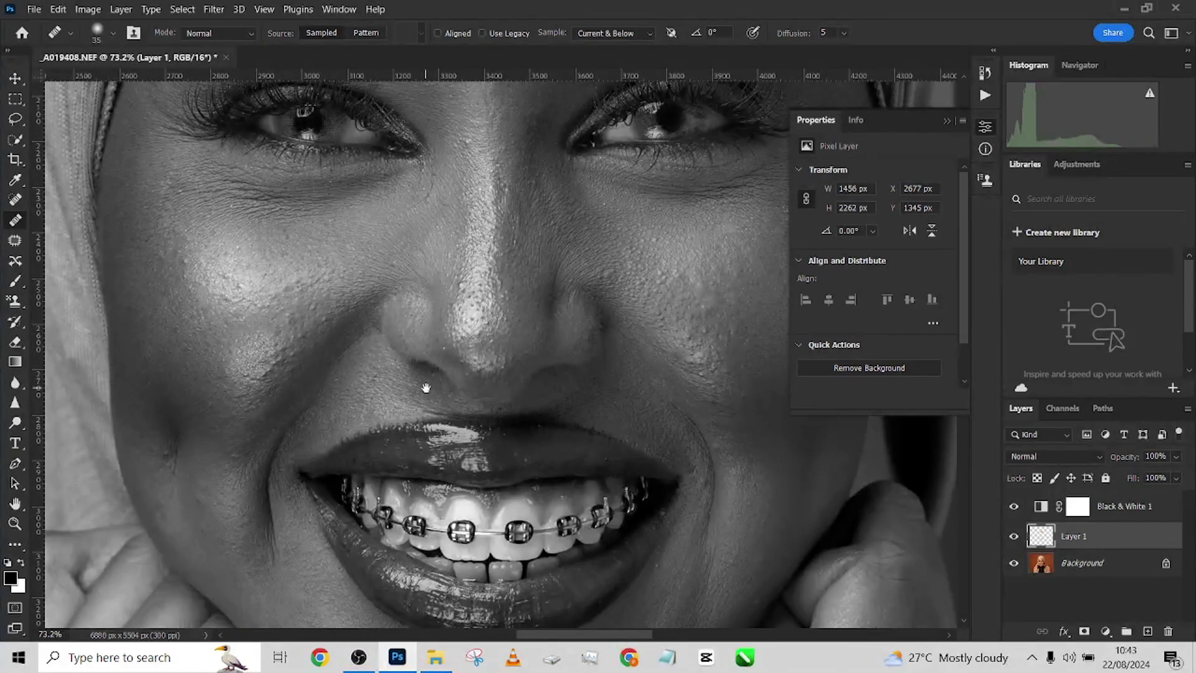
mouse_move(429, 118)
mouse_down()
mouse_move(299, 436)
mouse_move(449, 274)
mouse_up()
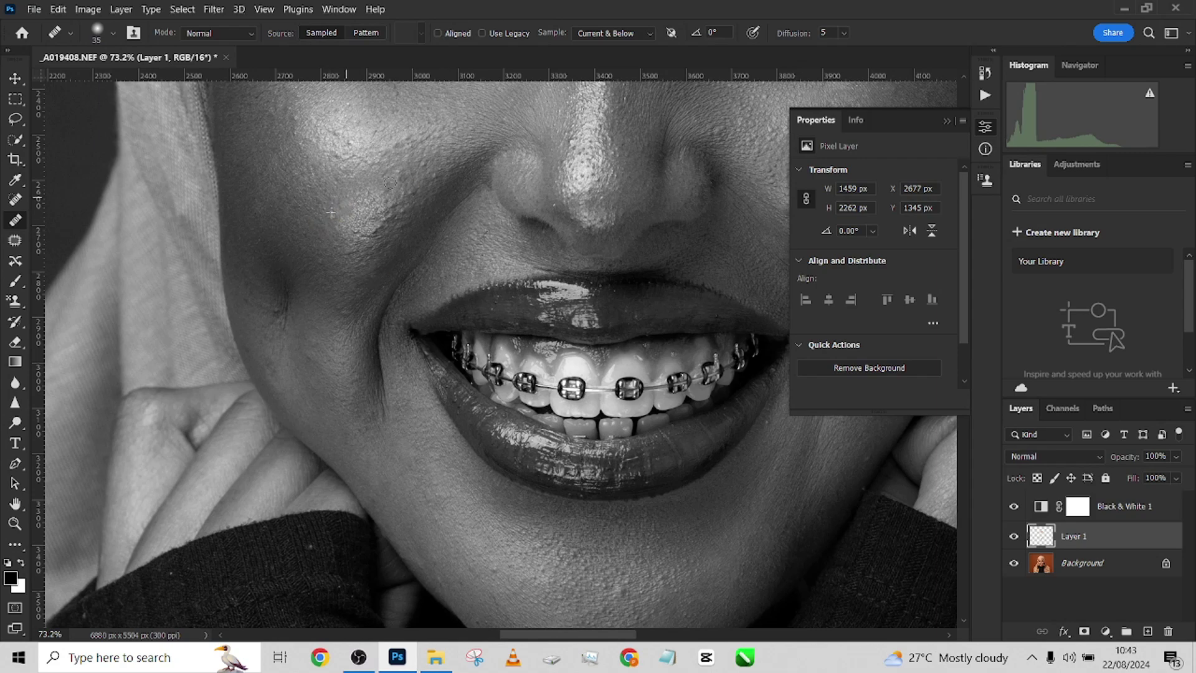
drag(621, 139, 419, 459)
drag(405, 218, 418, 433)
drag(344, 596, 330, 430)
alt+click(331, 430)
click(341, 387)
drag(172, 450, 293, 421)
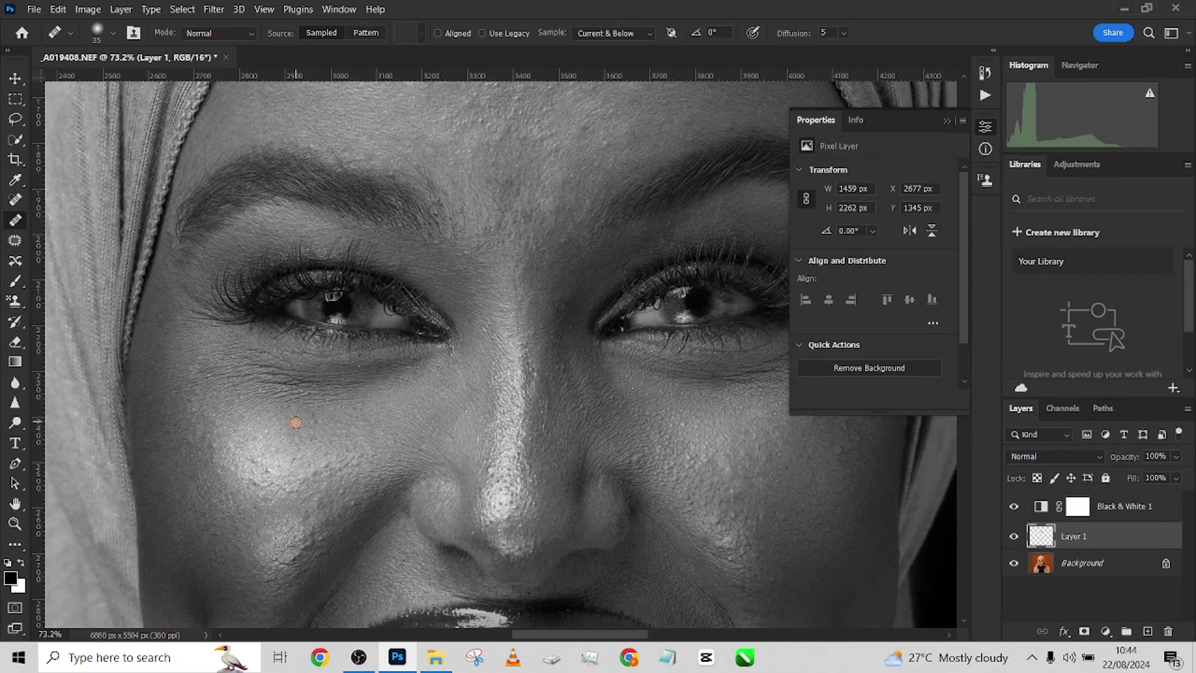
Heal the leftover spots below the eye and on the upper cheek at the image's right
drag(522, 326, 316, 401)
drag(424, 517, 308, 427)
click(352, 409)
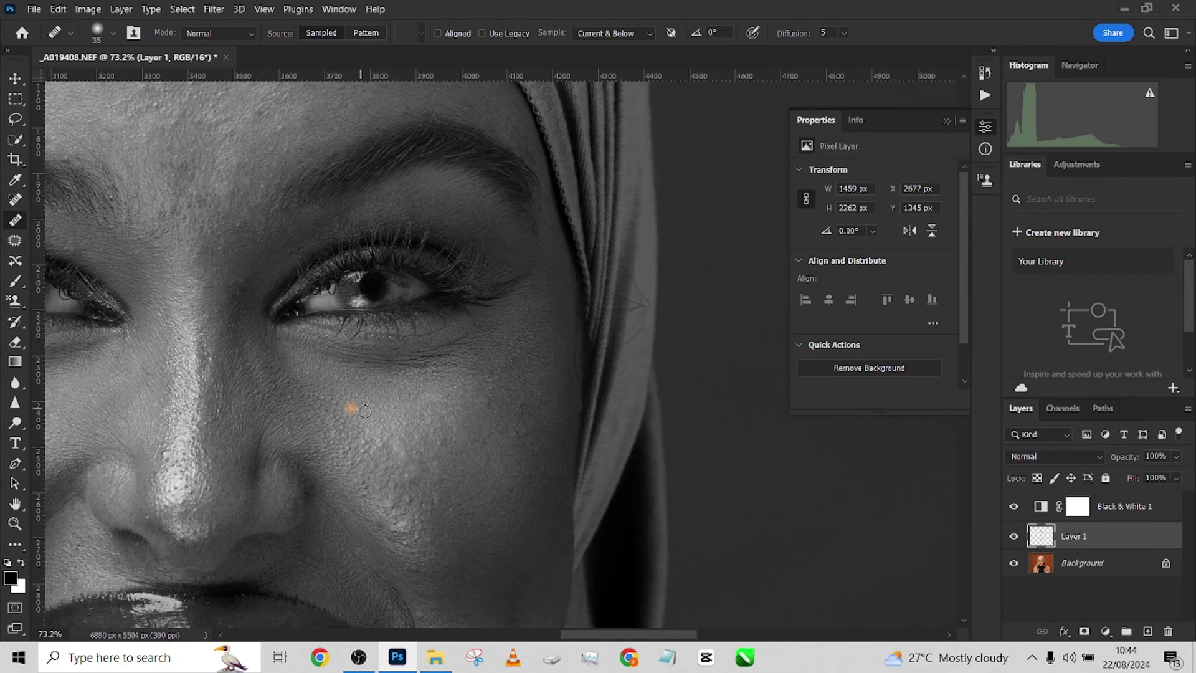
click(351, 449)
Heal the small marks on the lower cheek near the dimple and jaw at the image's left
drag(159, 84, 316, 390)
scroll(316, 391, down, 8)
scroll(317, 391, left, 2)
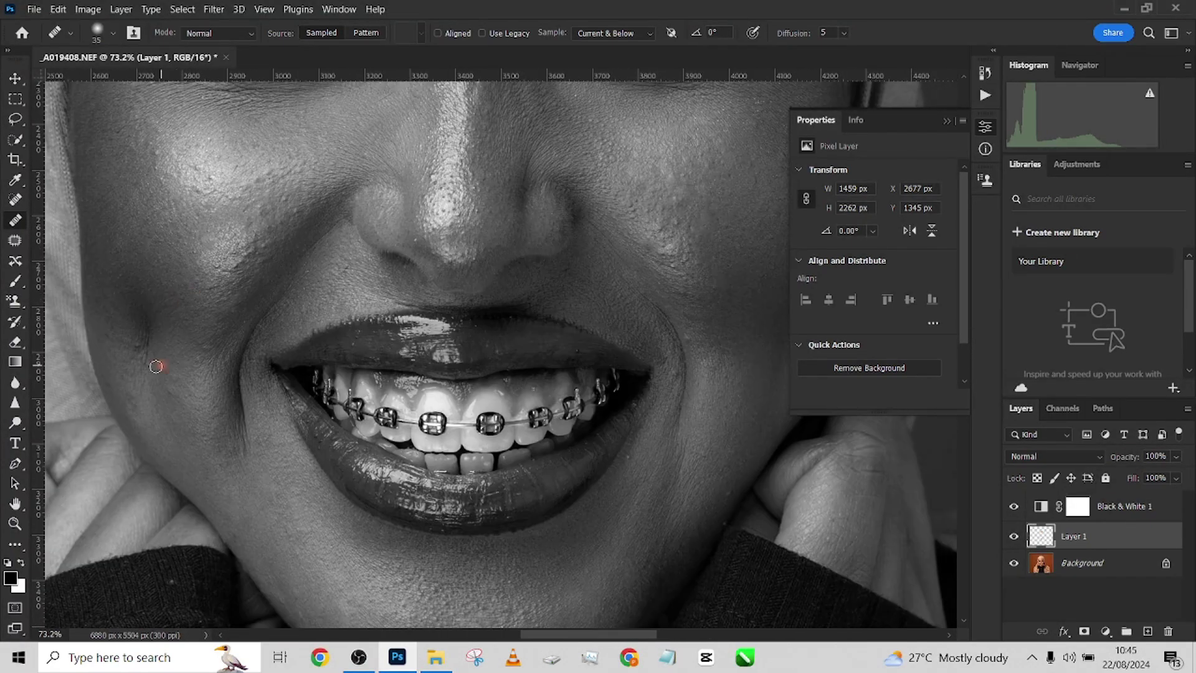
scroll(320, 408, up, 7)
mouse_move(641, 436)
mouse_down()
mouse_move(335, 372)
mouse_move(401, 388)
mouse_move(379, 368)
mouse_up()
click(354, 360)
Review the healed skin on the forehead and across the whole face for leftover blemishes
scroll(404, 384, down, 4)
scroll(404, 384, up, 5)
drag(561, 187, 285, 133)
drag(416, 461, 466, 607)
scroll(466, 607, down, 4)
scroll(363, 224, up, 3)
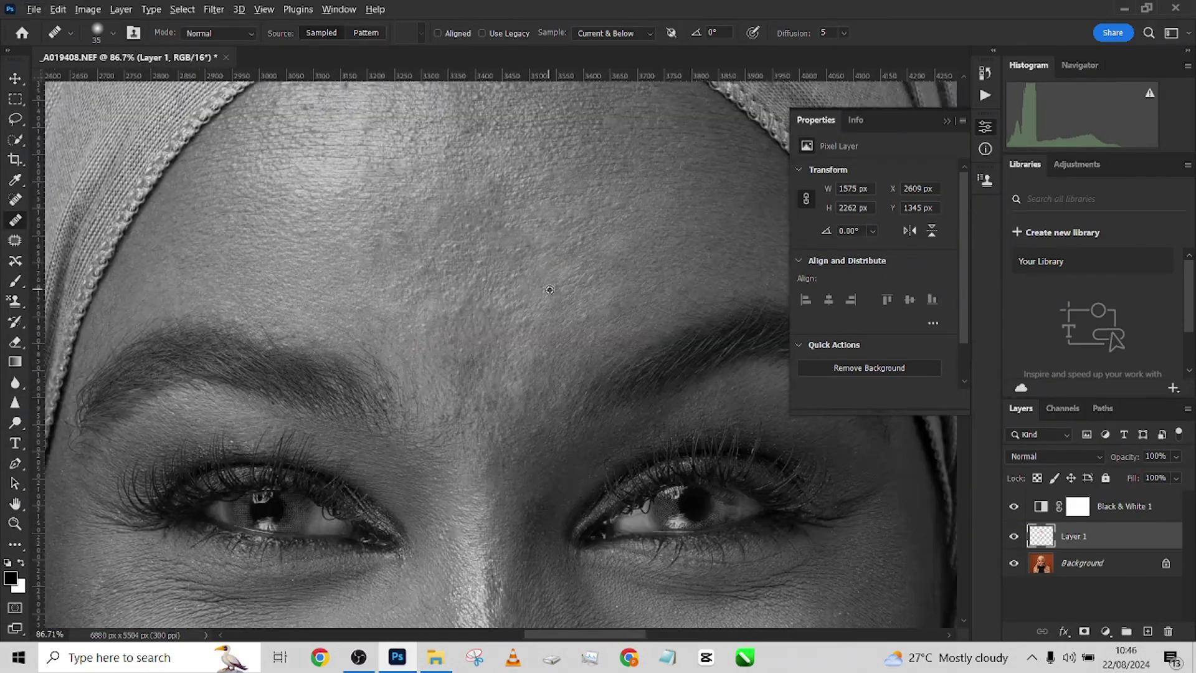
scroll(550, 358, down, 3)
drag(522, 419, 605, 183)
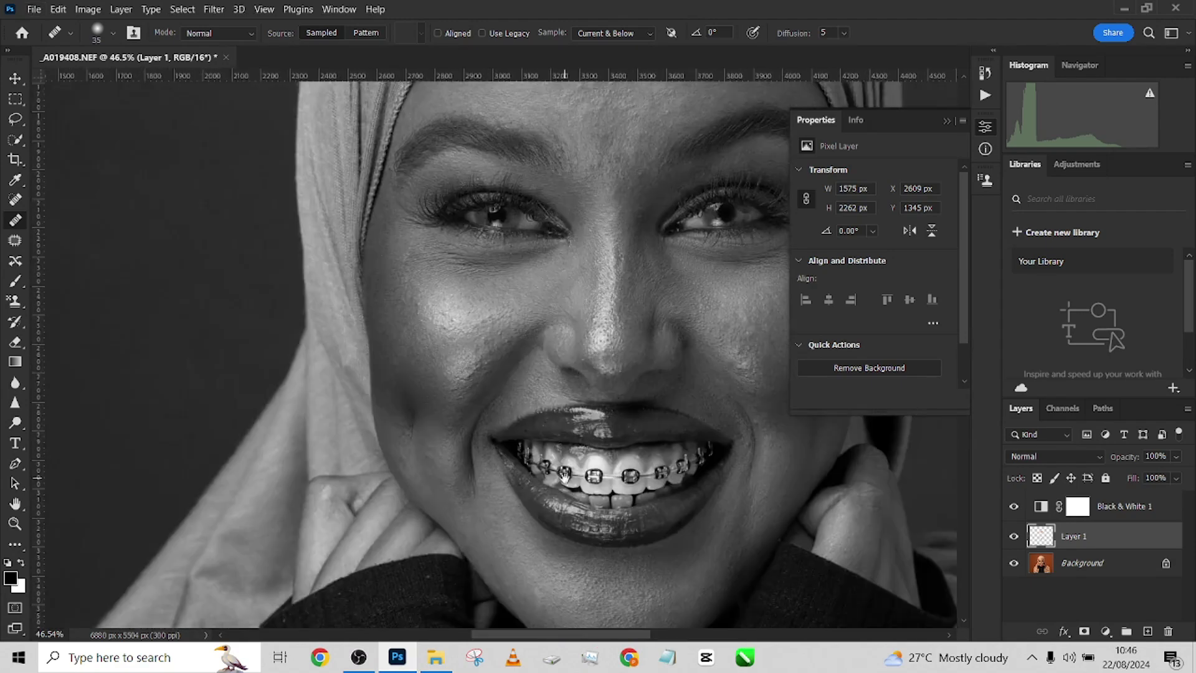
Hide the Black & White adjustment layer so the portrait shows in colour
mouse_move(286, 186)
mouse_down()
mouse_move(424, 354)
mouse_move(394, 261)
mouse_up()
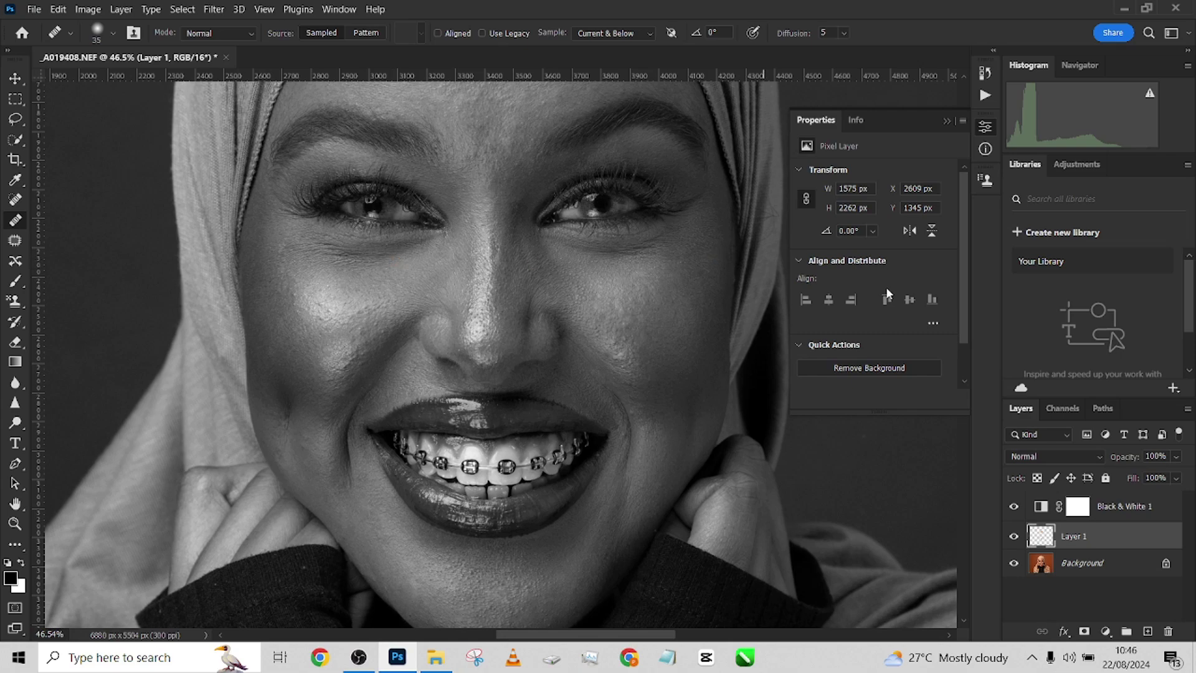
scroll(474, 389, down, 3)
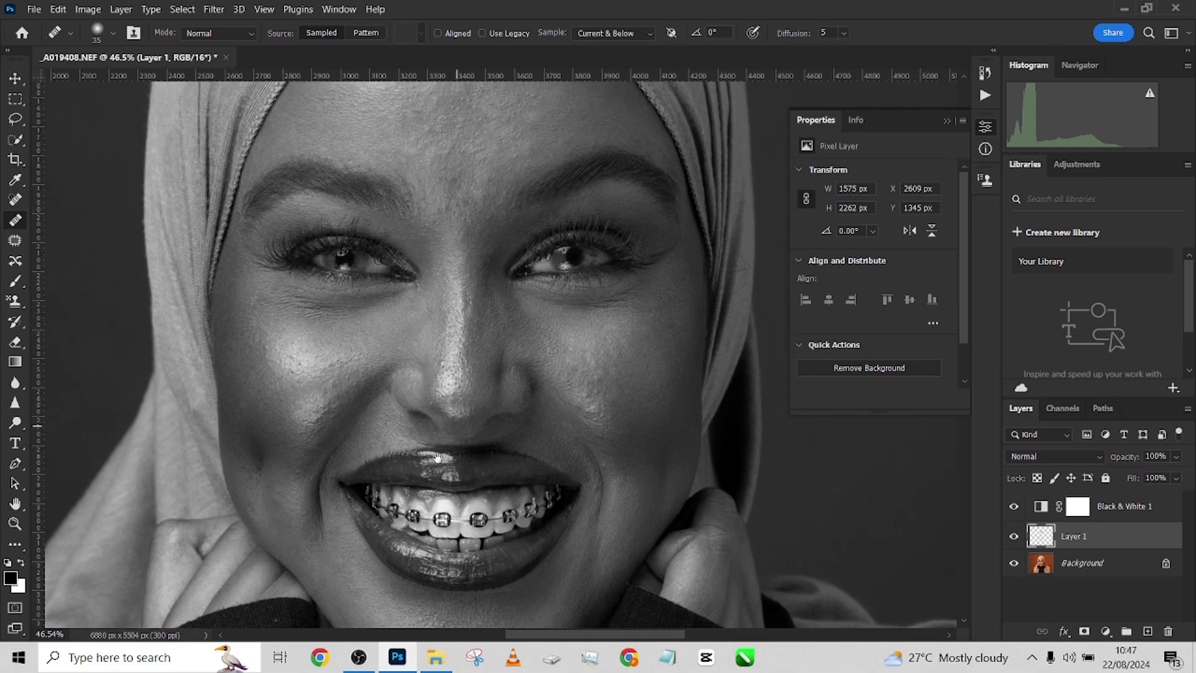
click(1014, 506)
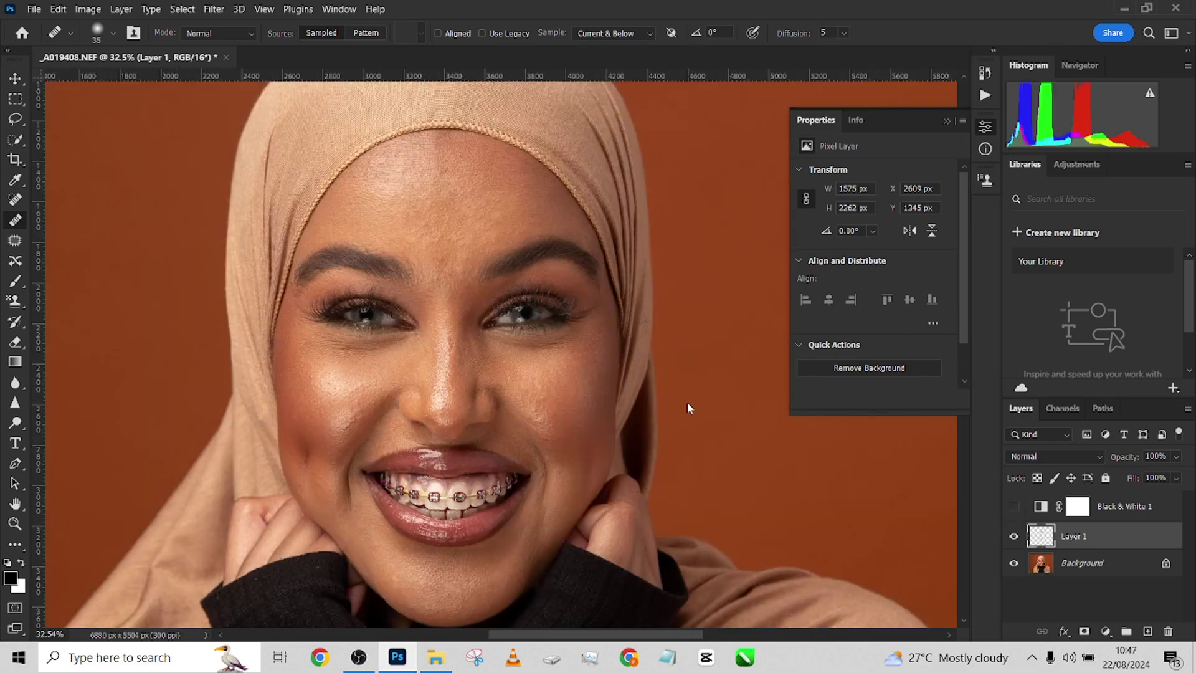
Compare the portrait before and after healing by toggling the visibility of the healing layer, both close up and zoomed out
scroll(488, 383, up, 1)
click(1015, 535)
click(1014, 536)
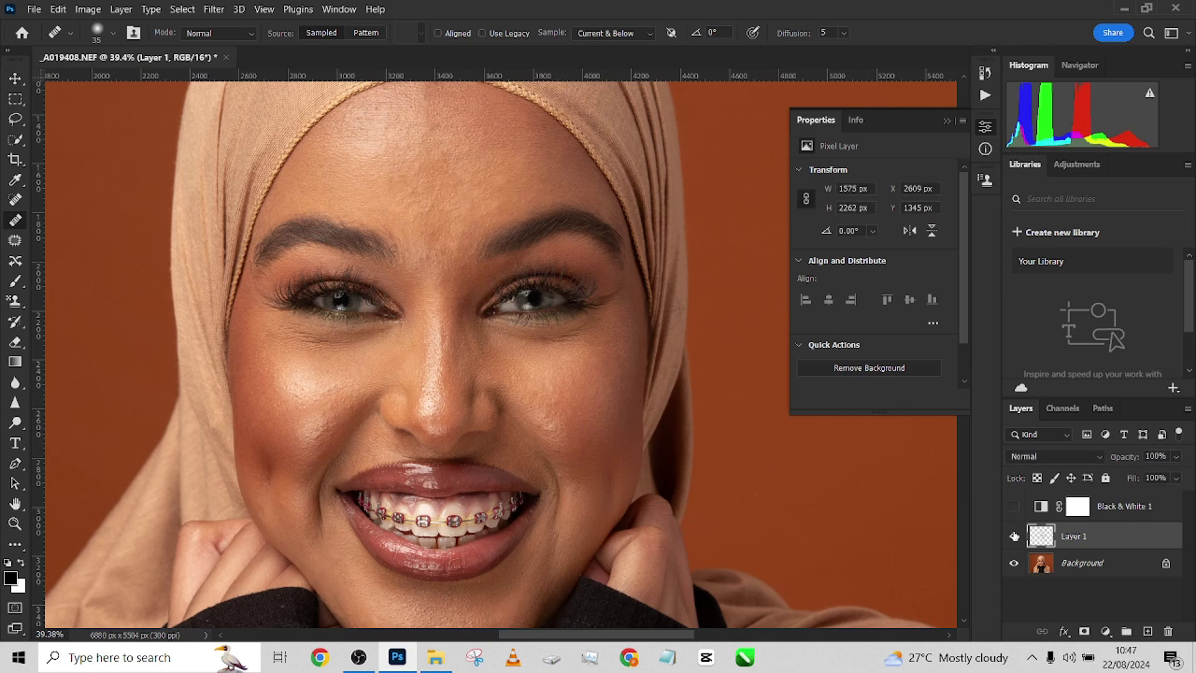
click(1015, 536)
click(1014, 536)
click(1014, 536)
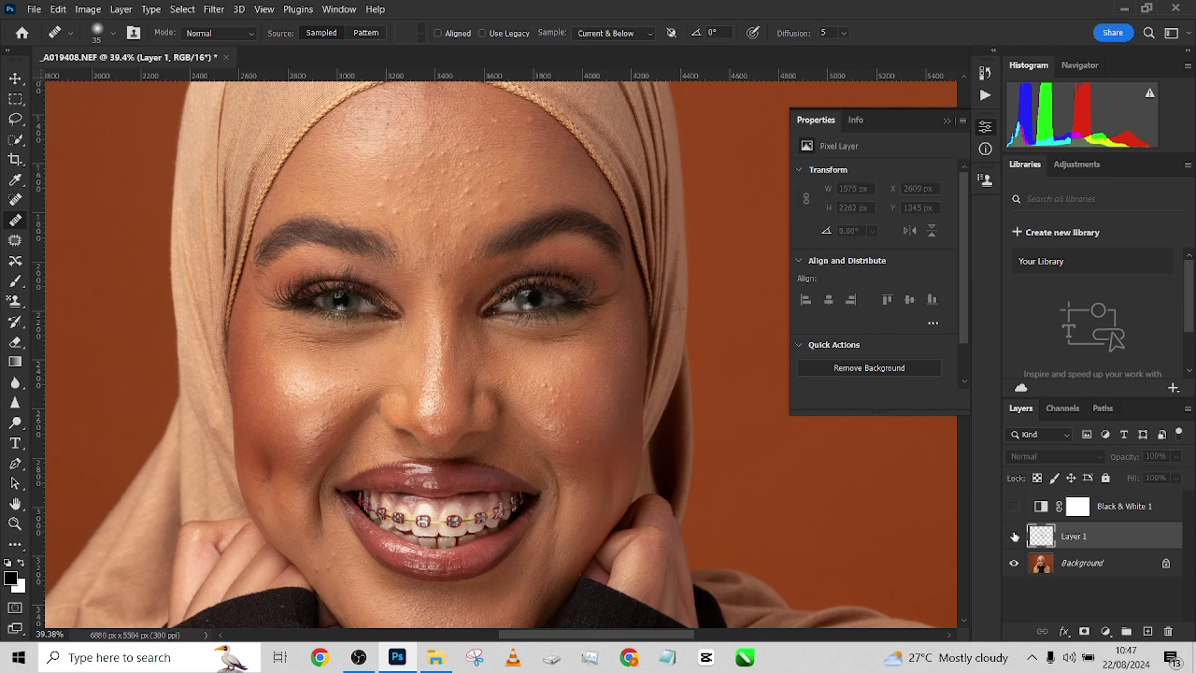
click(1014, 536)
click(1014, 536)
click(1014, 536)
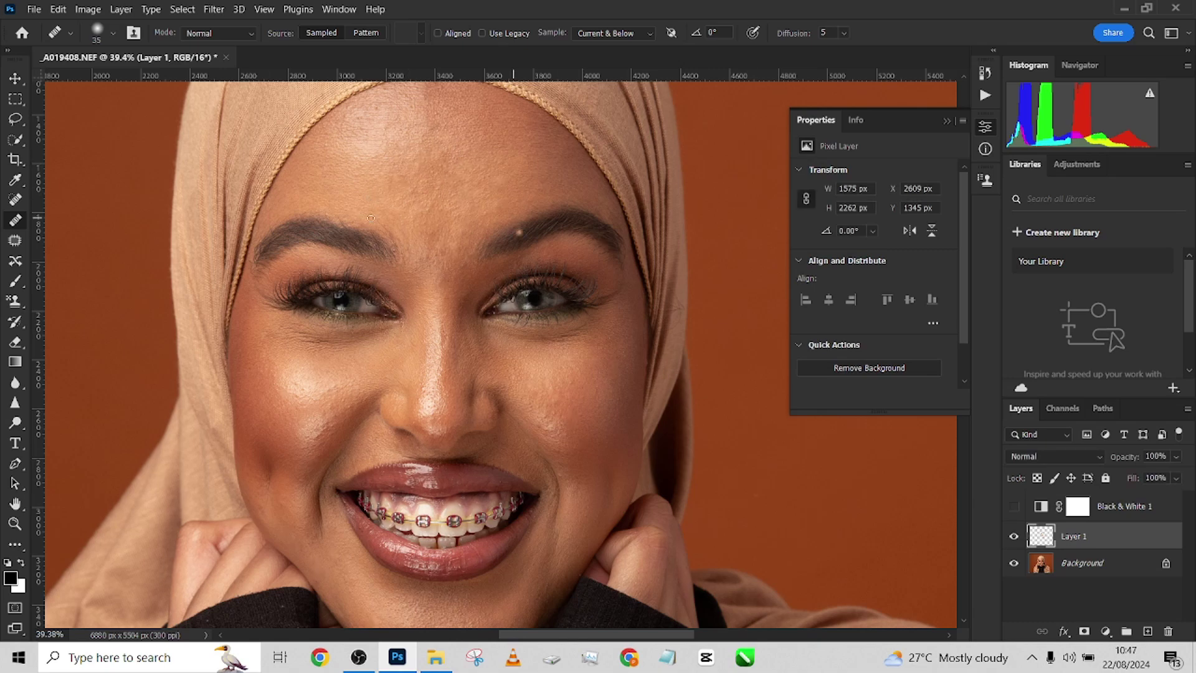
scroll(375, 345, down, 5)
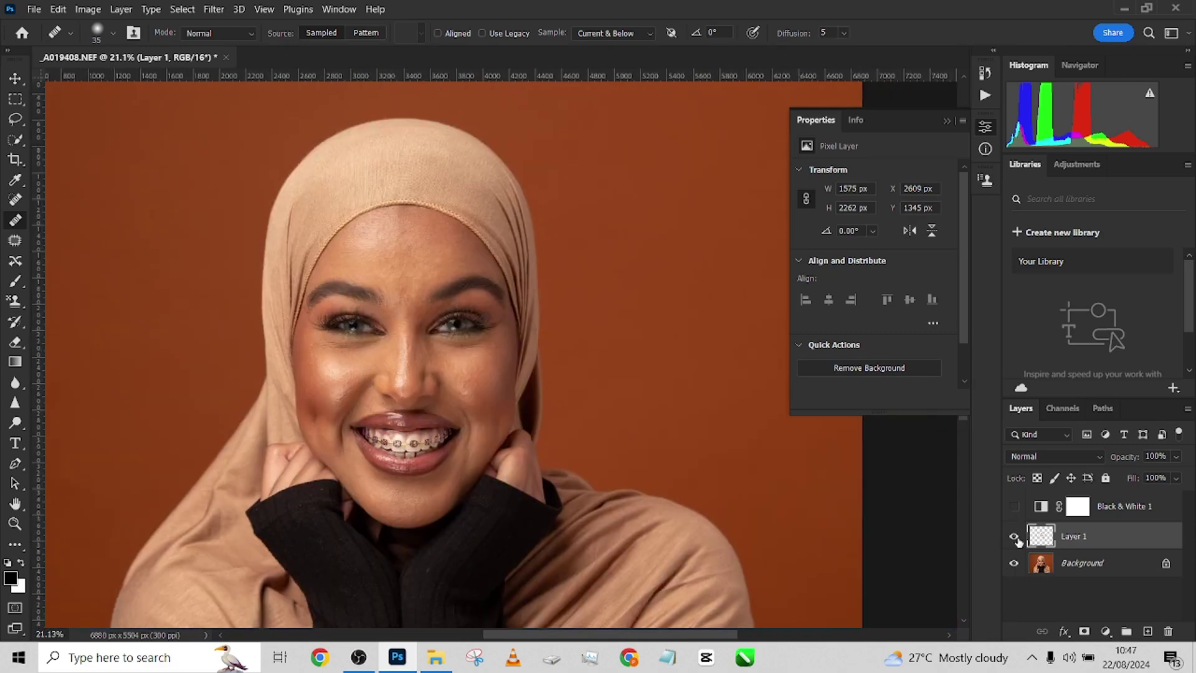
click(1014, 535)
click(1014, 536)
Flatten the image into a single Background layer
right_click(1122, 568)
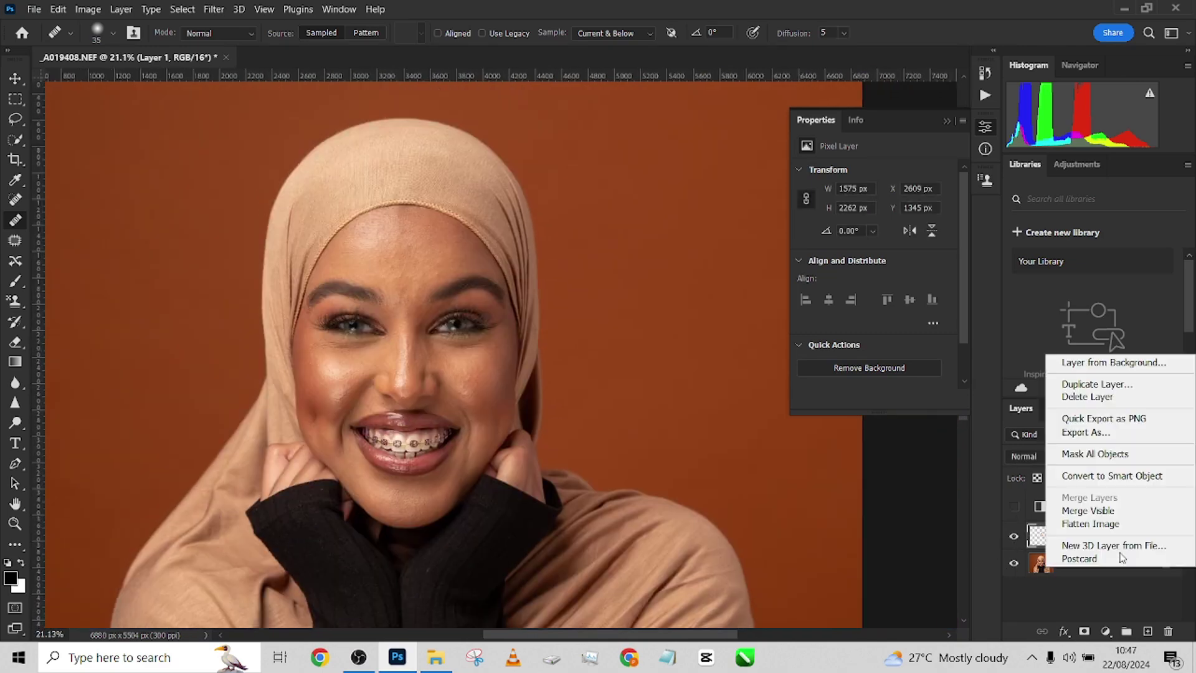
click(1090, 524)
click(552, 257)
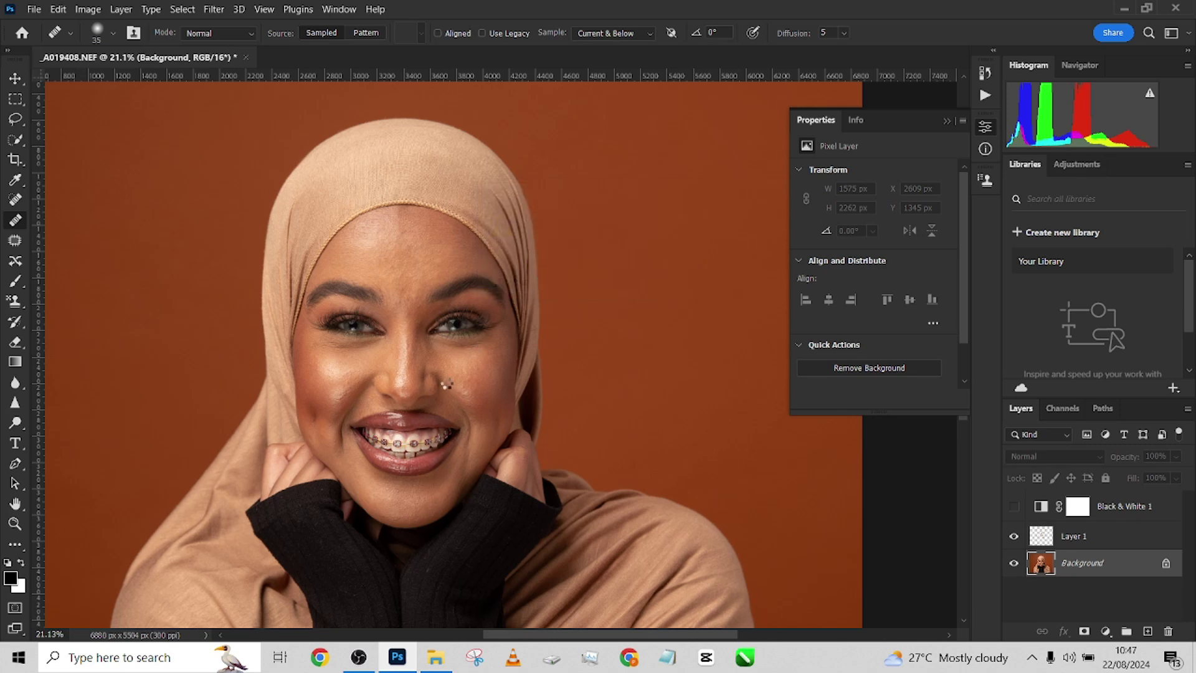
Duplicate the flattened layer twice, naming the lower copy "color" and the upper copy "texture"
drag(447, 384, 488, 355)
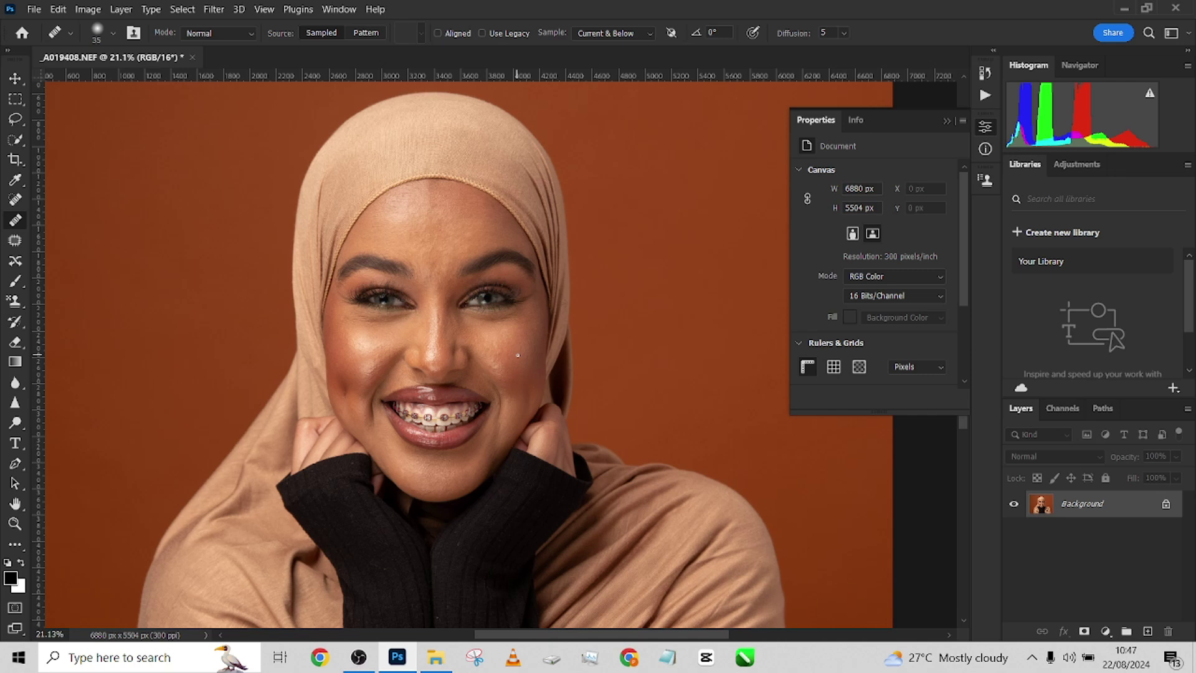
key(ctrl+j)
key(ctrl+j)
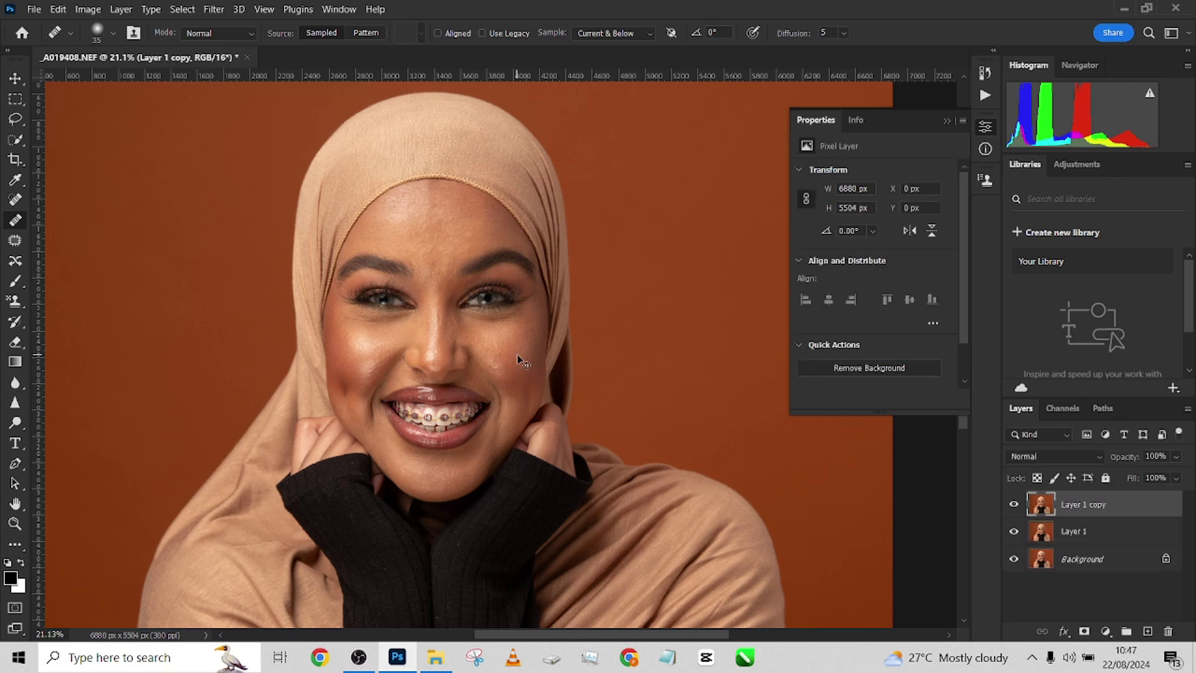
double_click(1066, 531)
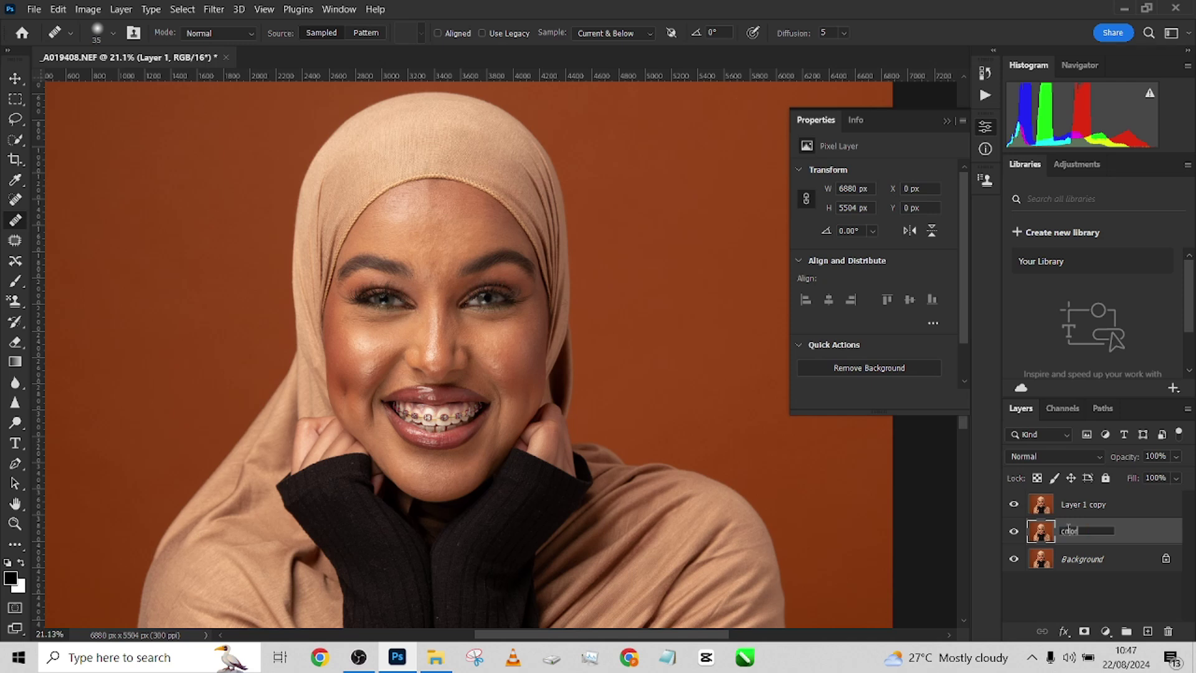
double_click(1076, 504)
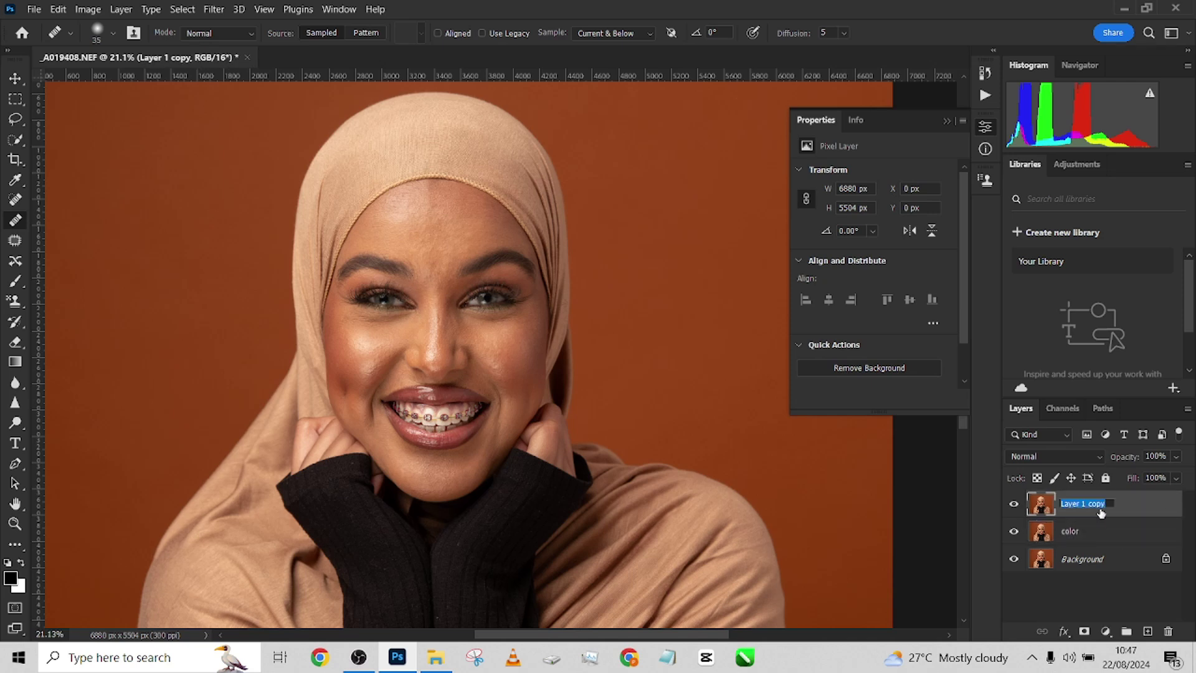
text(texture)
key(Return)
Hide the texture layer and make the color layer active
shift+click(1115, 537)
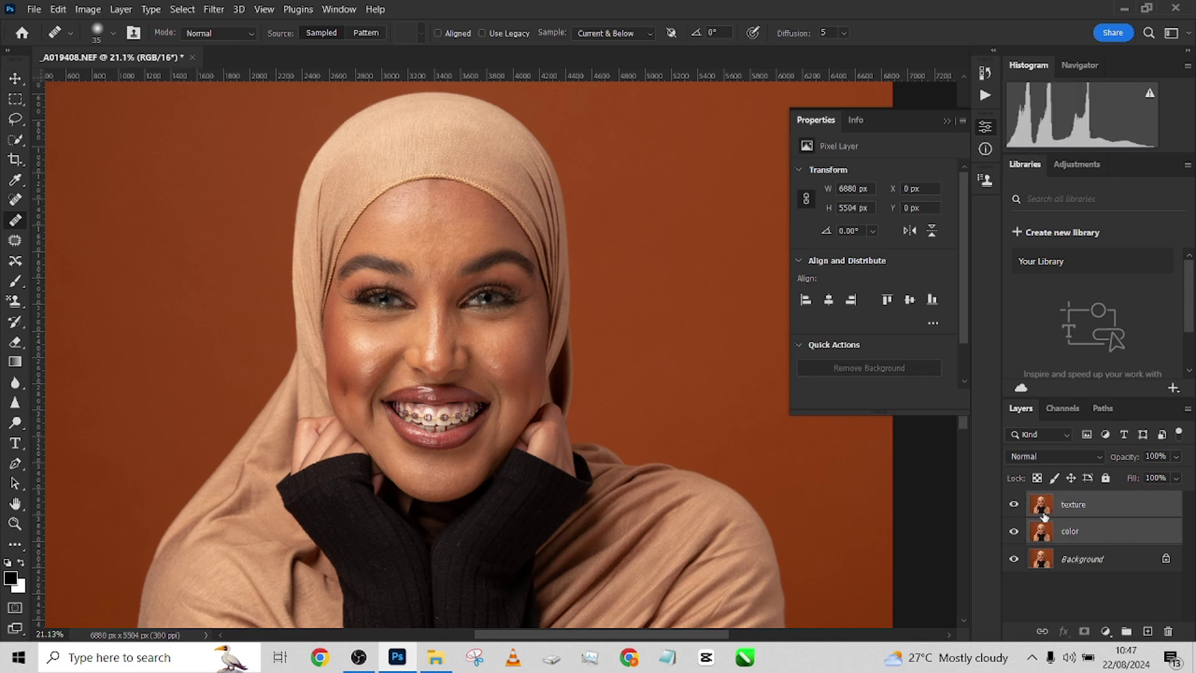
click(1015, 506)
click(1070, 534)
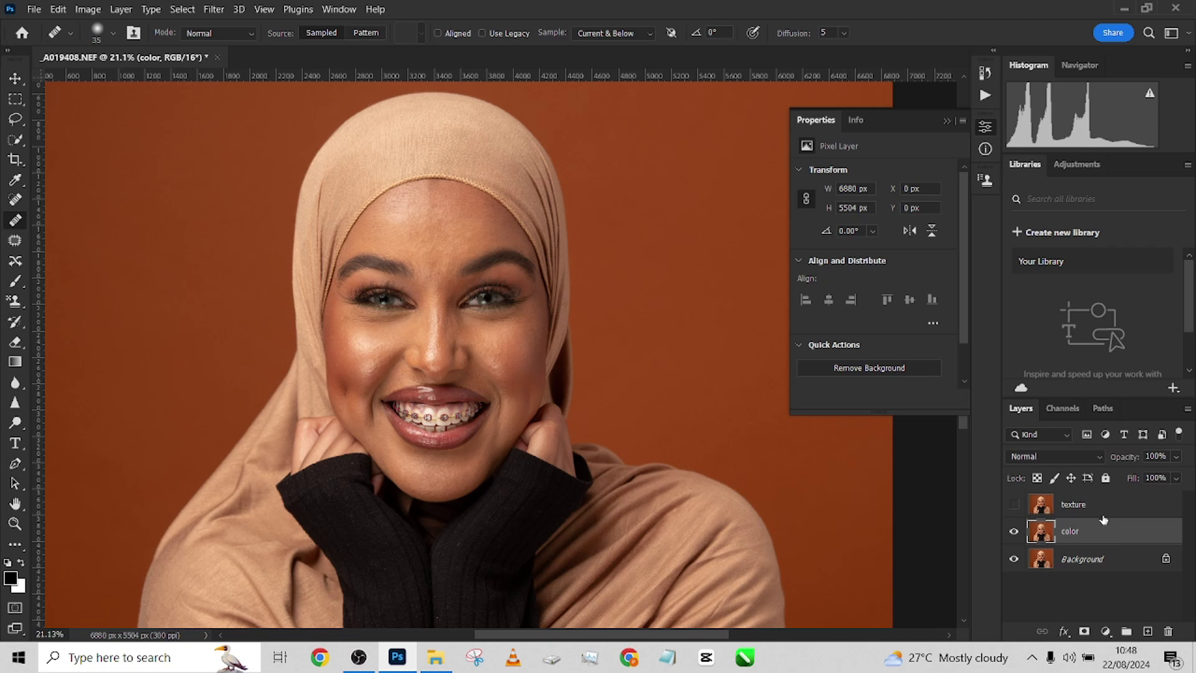
Start a Gaussian Blur on the color layer and try a 7-pixel radius while viewing the cheek at 100%
click(211, 10)
mouse_move(262, 195)
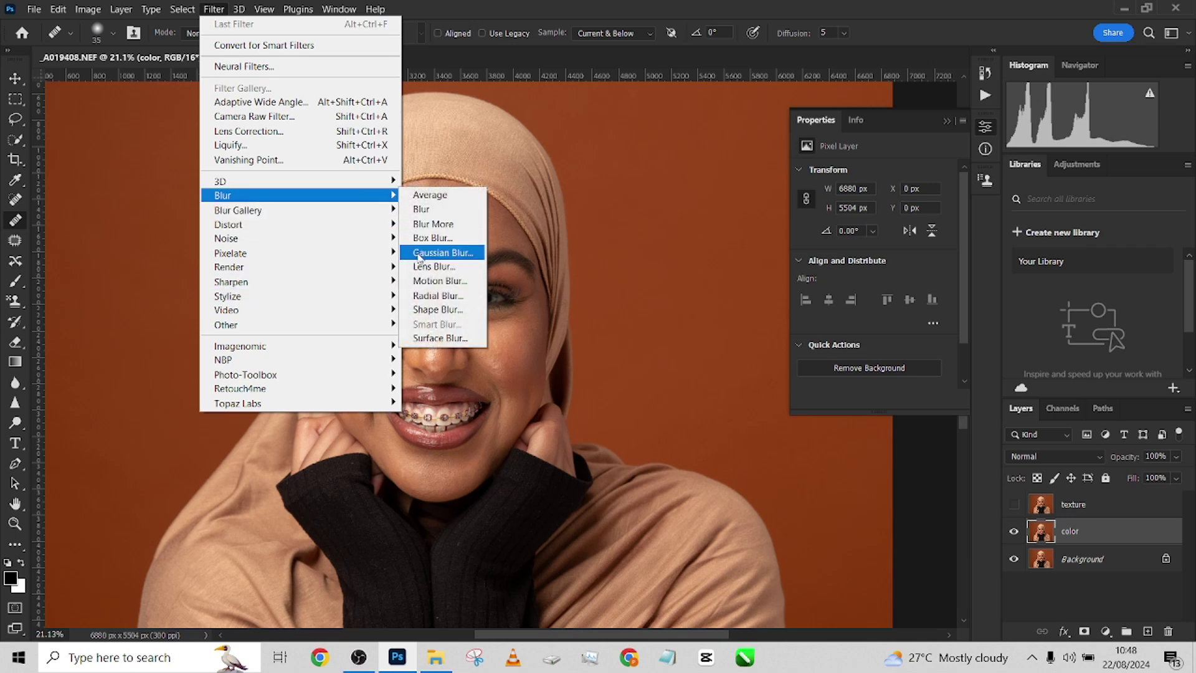
click(418, 254)
ctrl+click(477, 317)
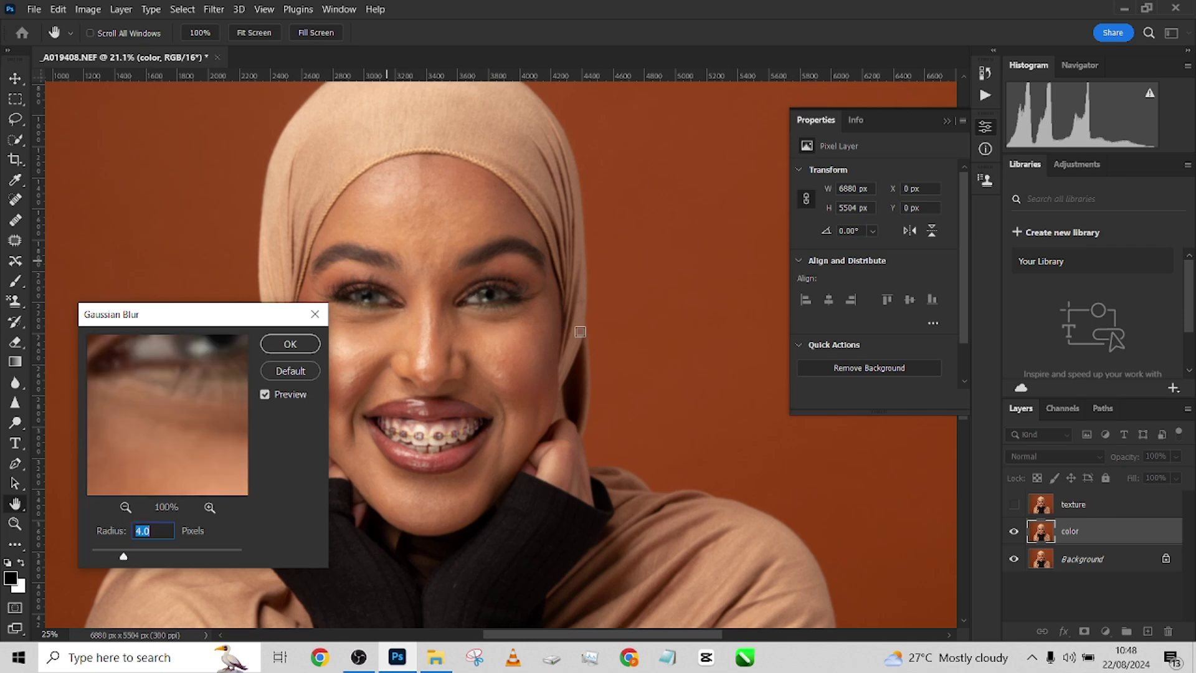
key(ctrl)
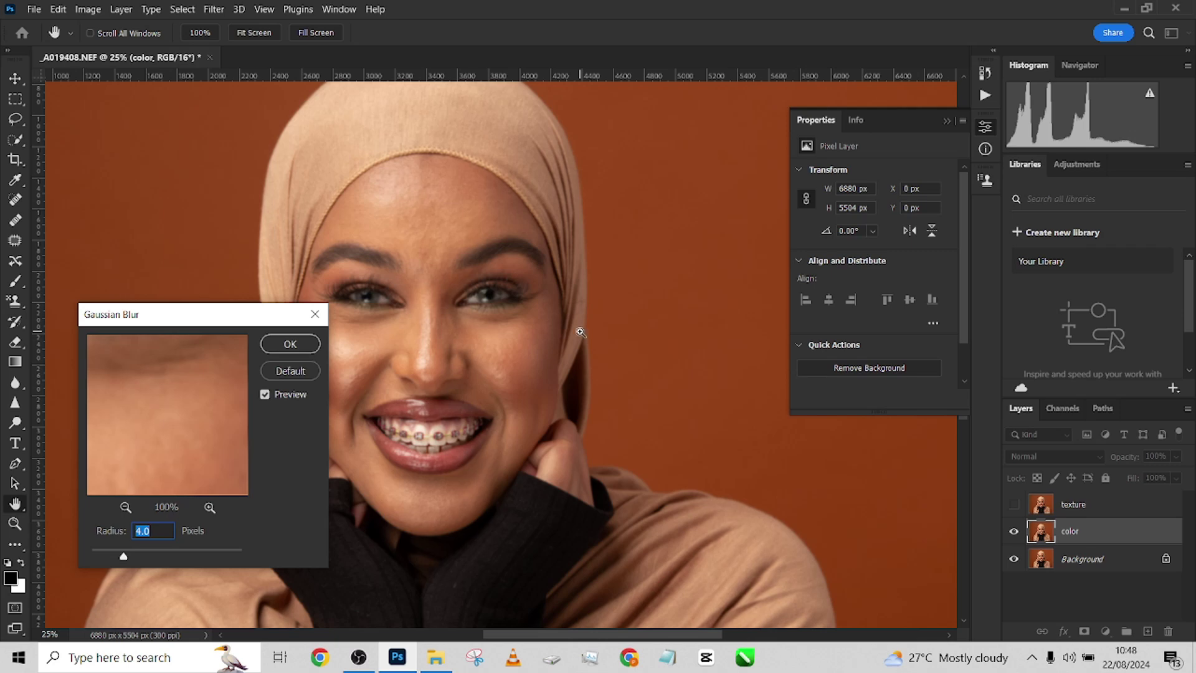
ctrl+click(581, 332)
ctrl+click(580, 332)
ctrl+click(580, 332)
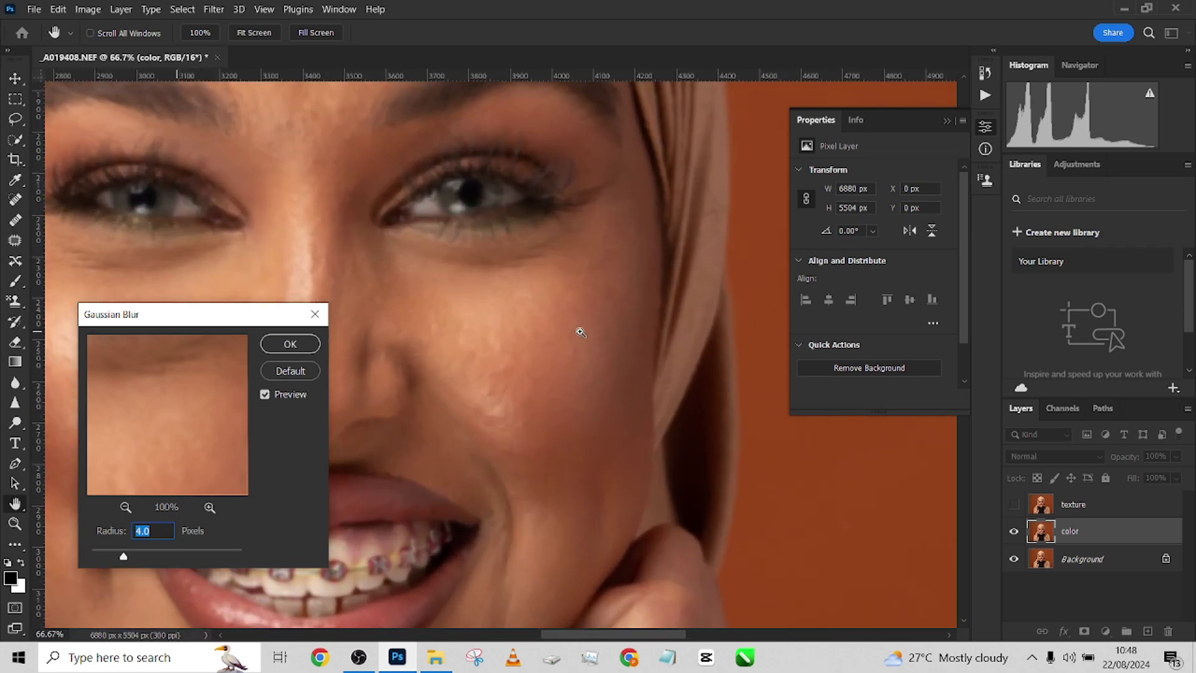
ctrl+click(581, 332)
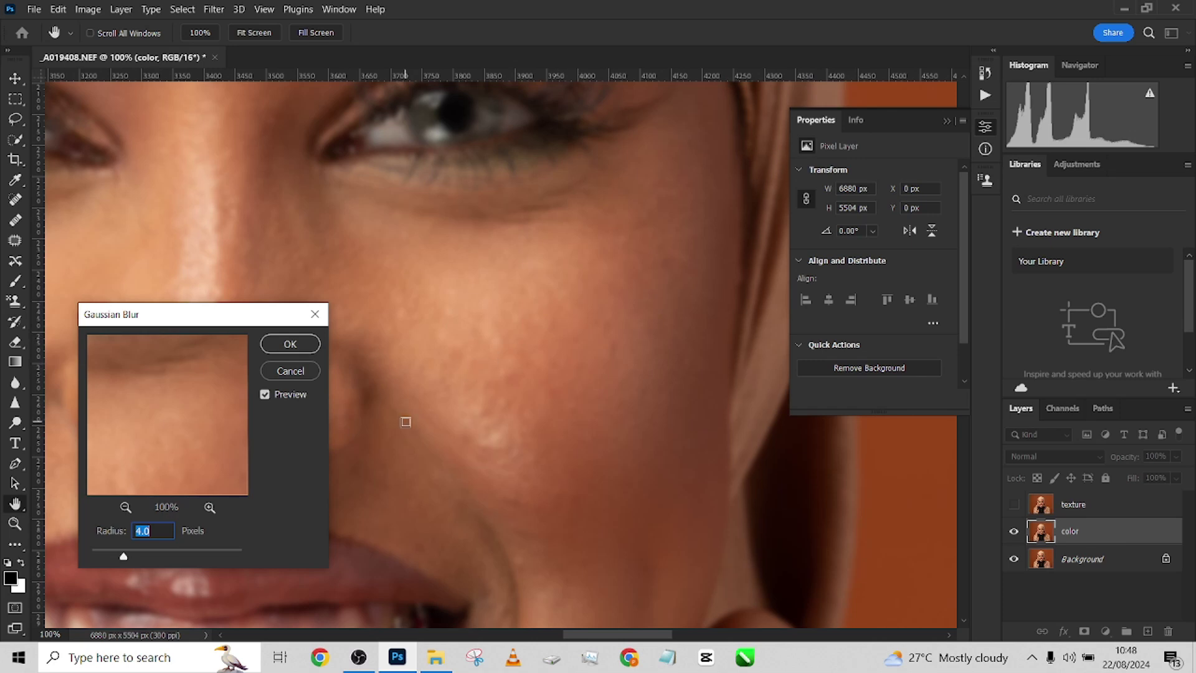
text(7)
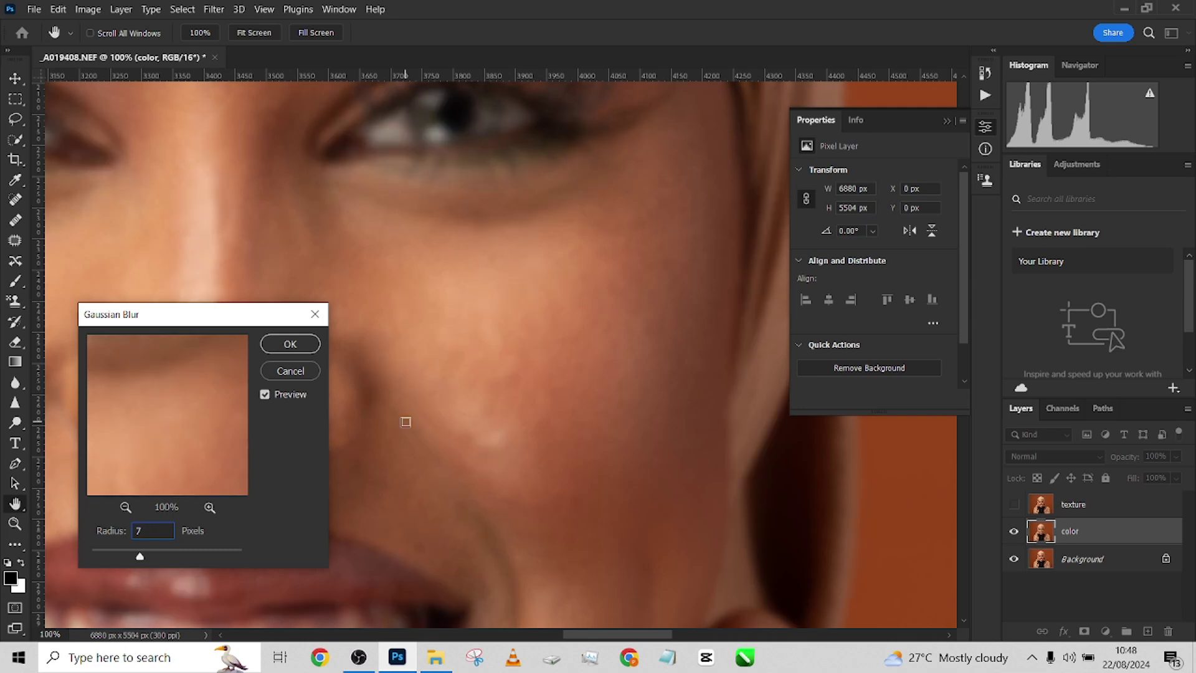
Check the blur around the eye and forehead, and apply it with a radius of 5 pixels
drag(397, 208, 526, 574)
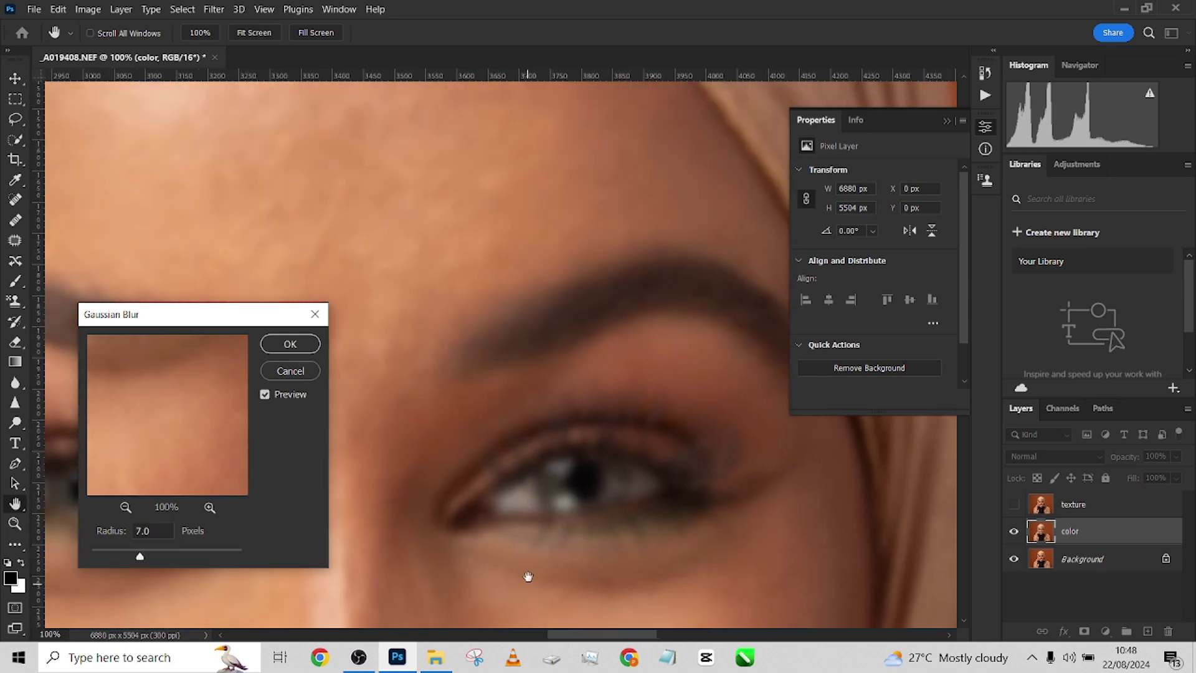
drag(606, 408, 633, 424)
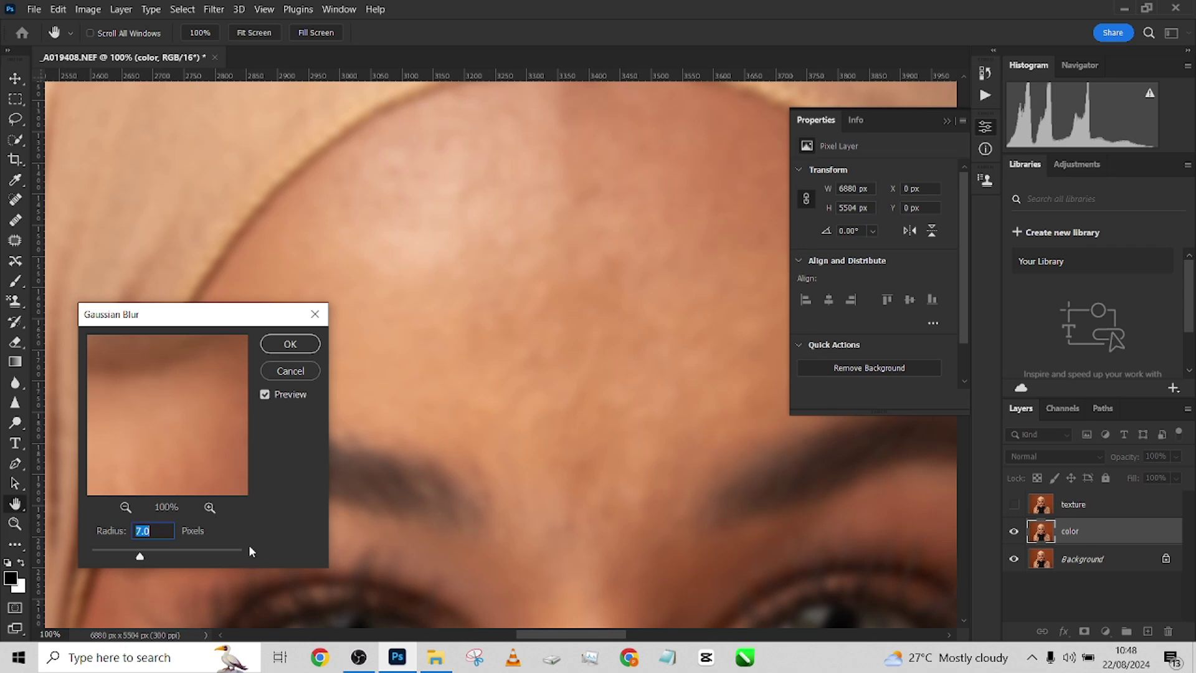
text(5)
click(278, 346)
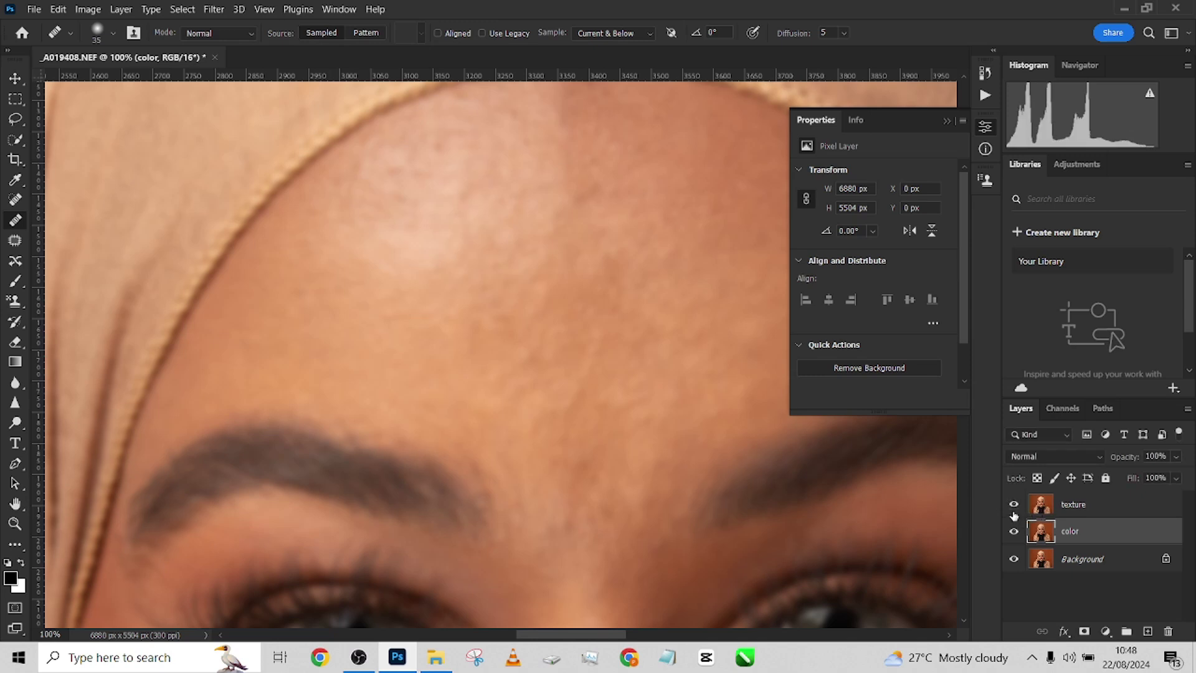
Show the texture layer and use Apply Image on it with the color layer as source, Subtract blending, scale 2 and offset 128
click(1014, 515)
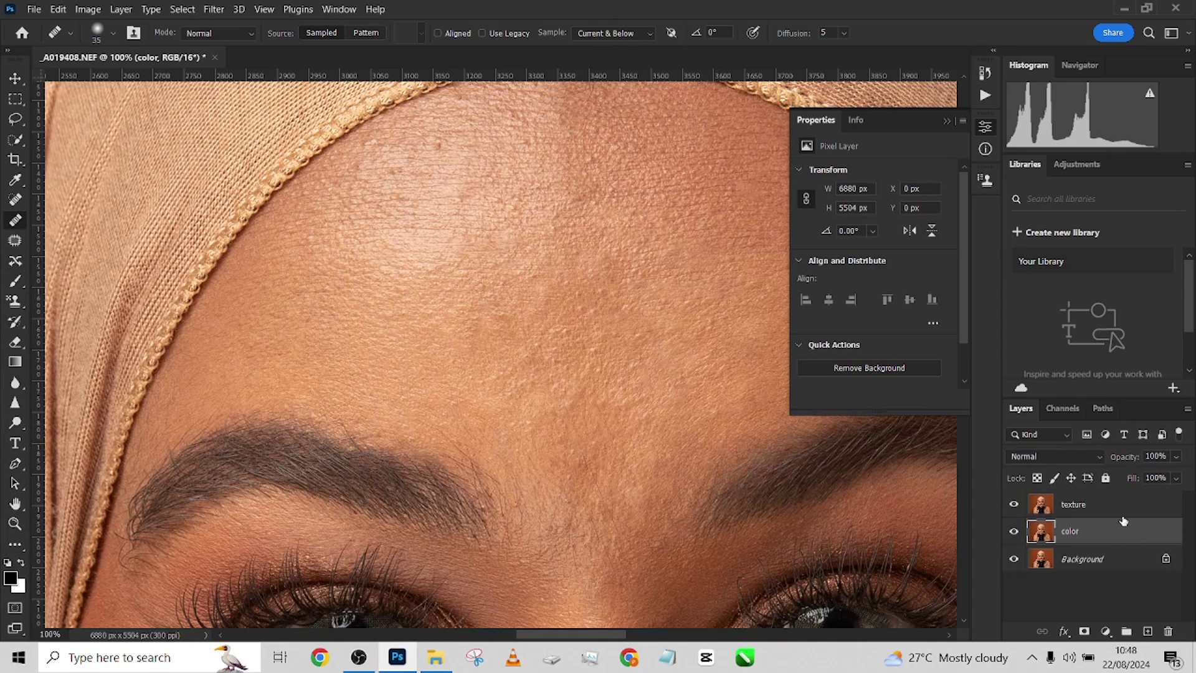
click(1128, 512)
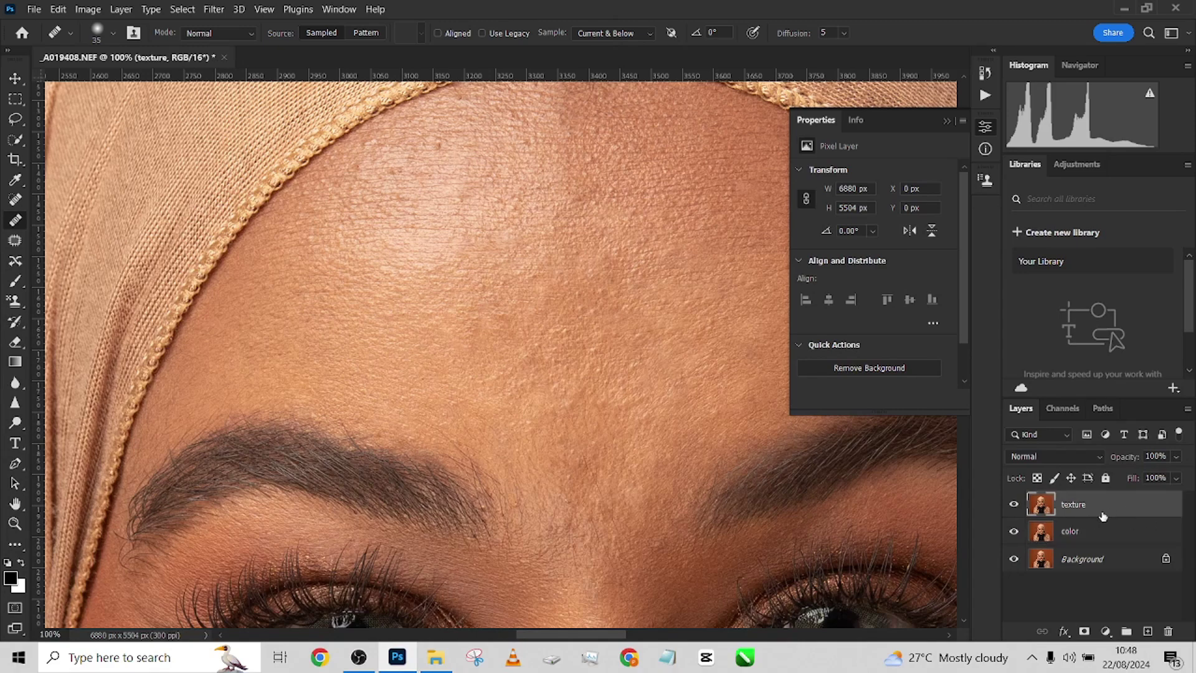
click(85, 13)
click(121, 227)
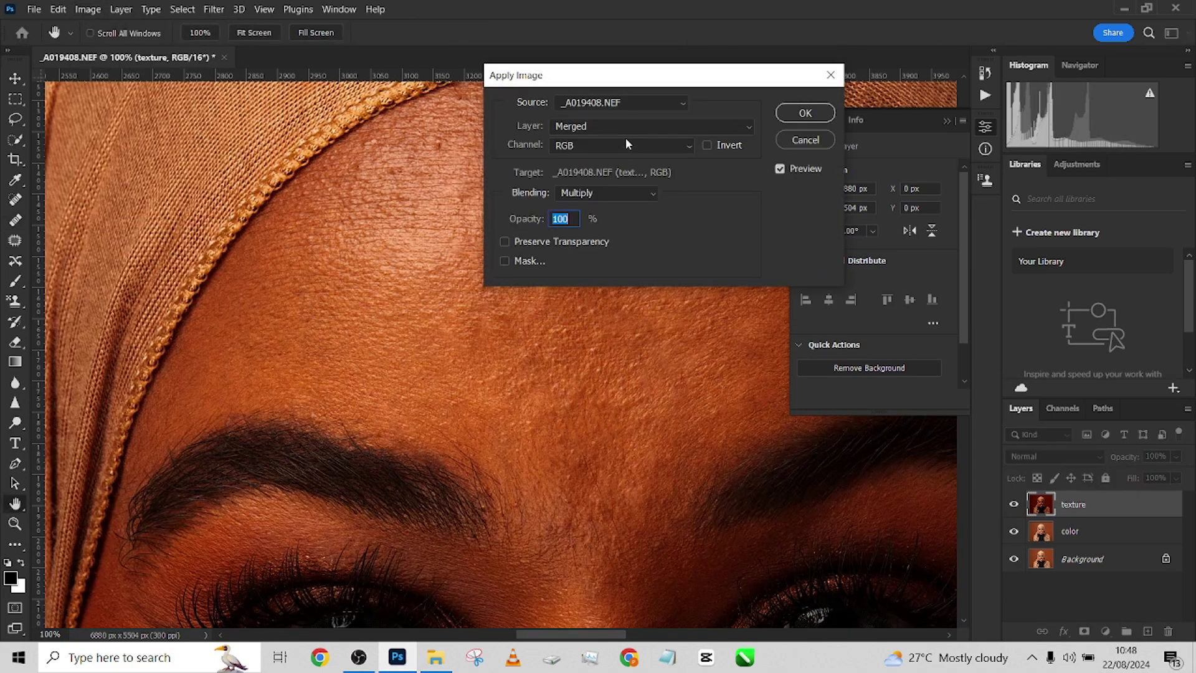
click(623, 127)
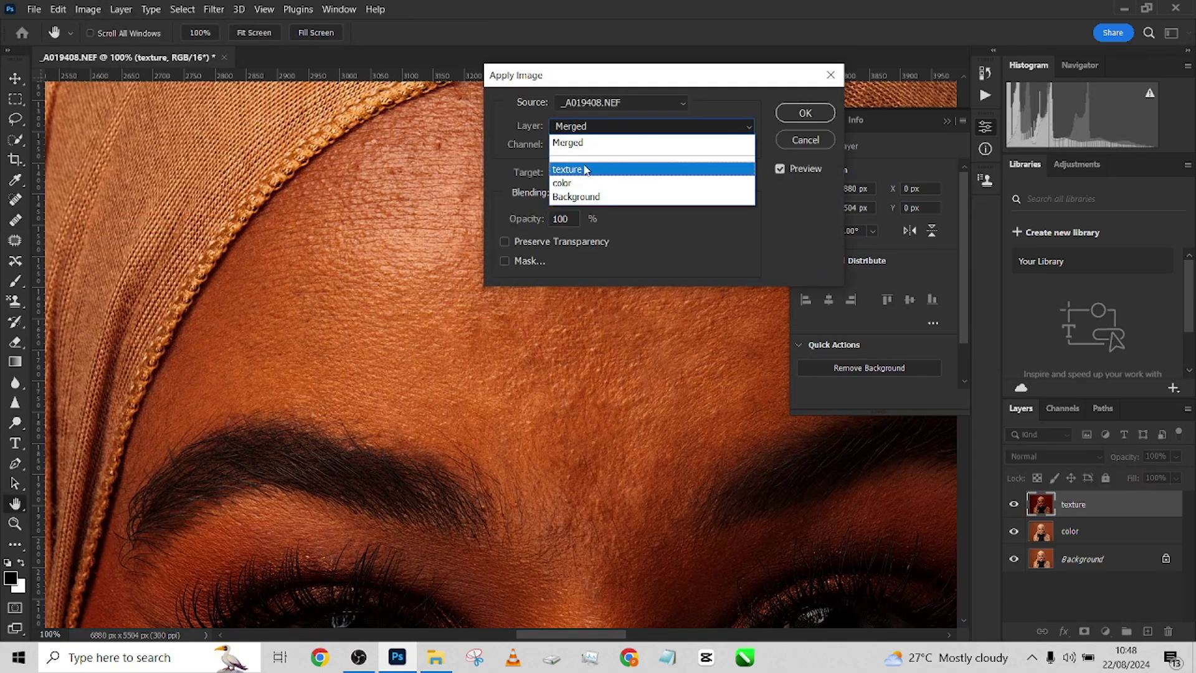
click(572, 183)
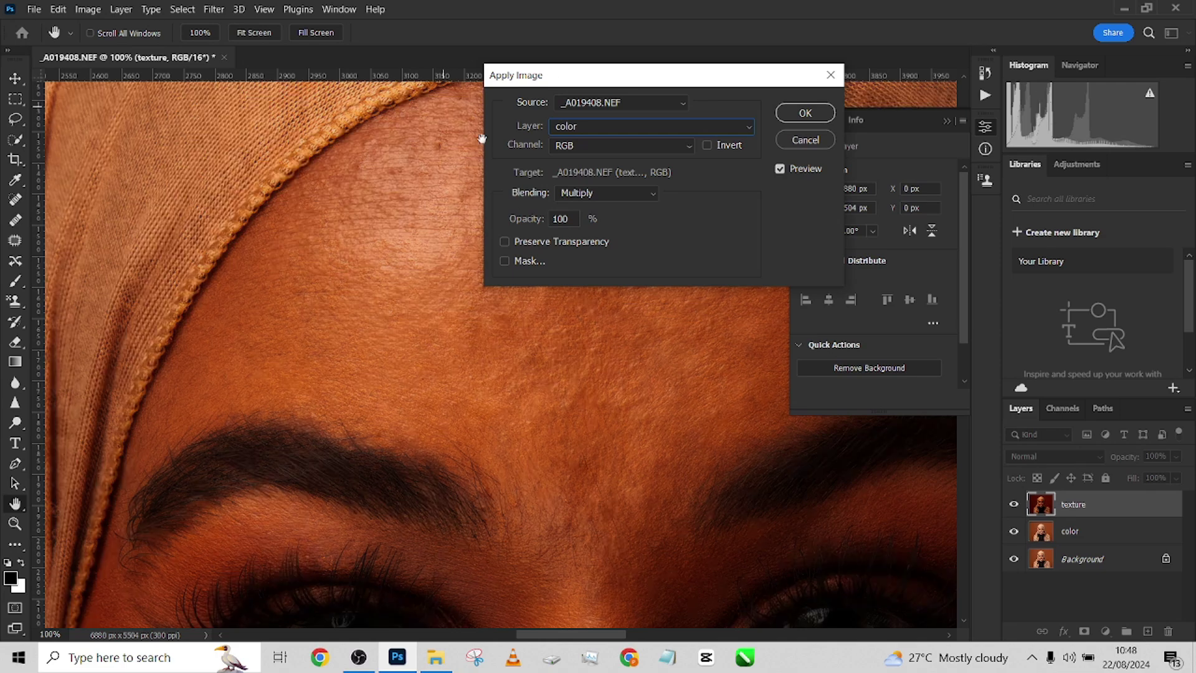
click(607, 199)
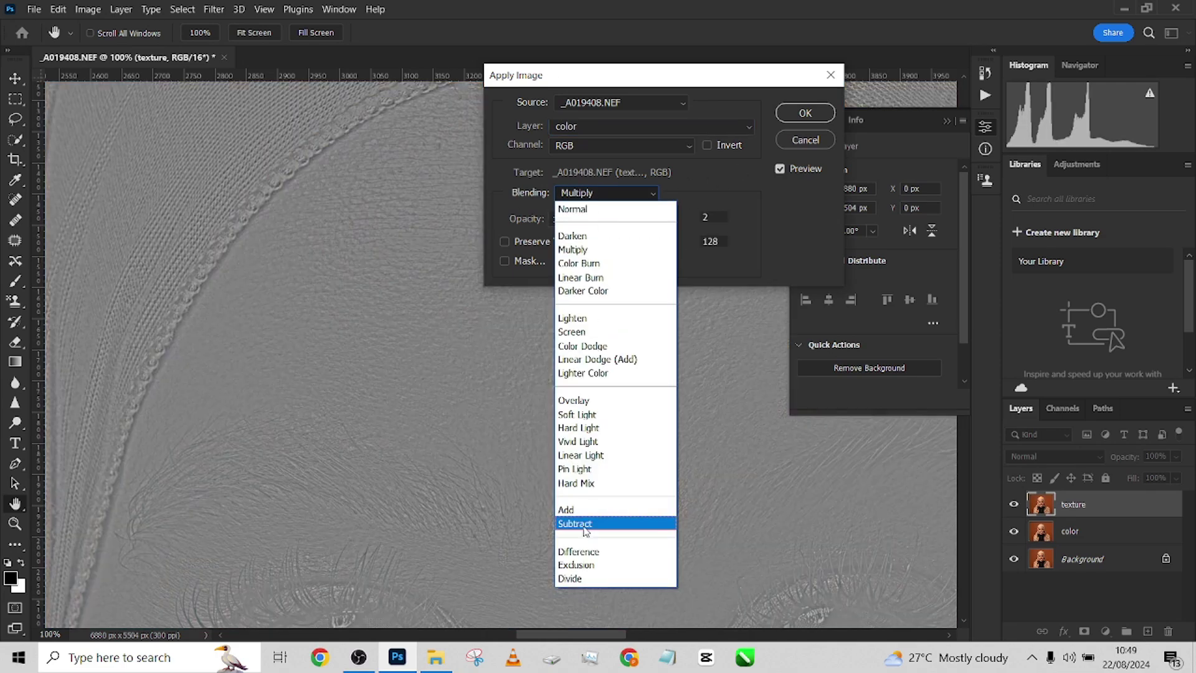
click(583, 522)
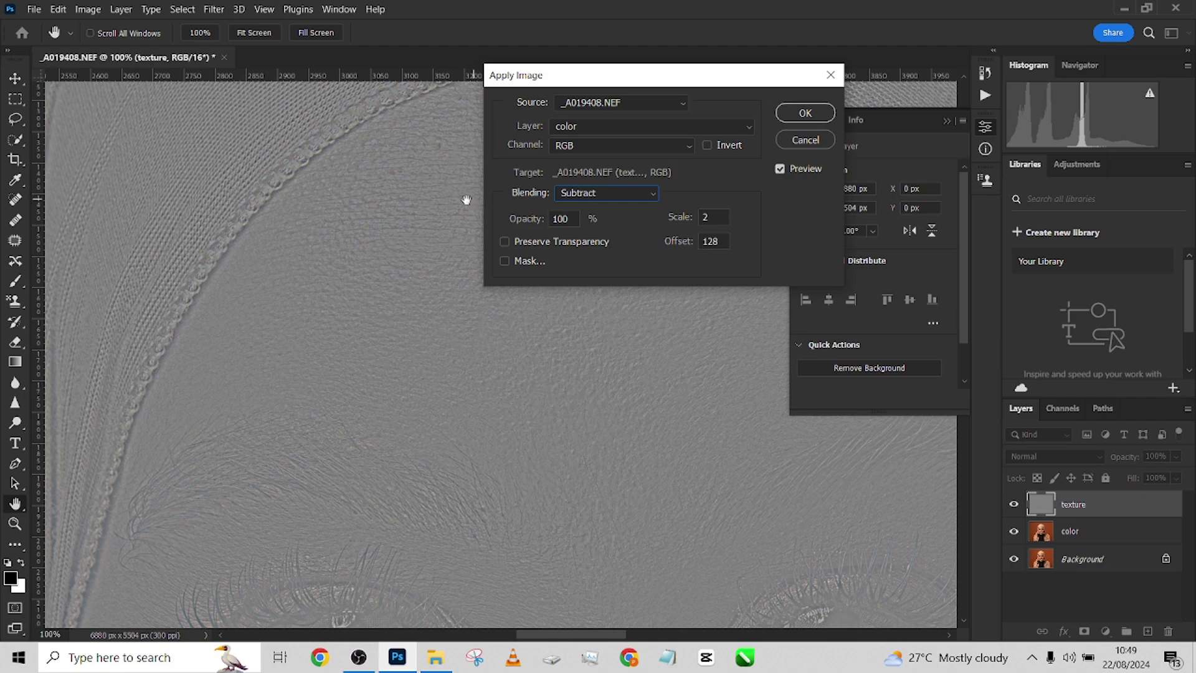
click(803, 114)
Set the texture layer's blend mode to Linear Light and group it with the color layer
click(1030, 457)
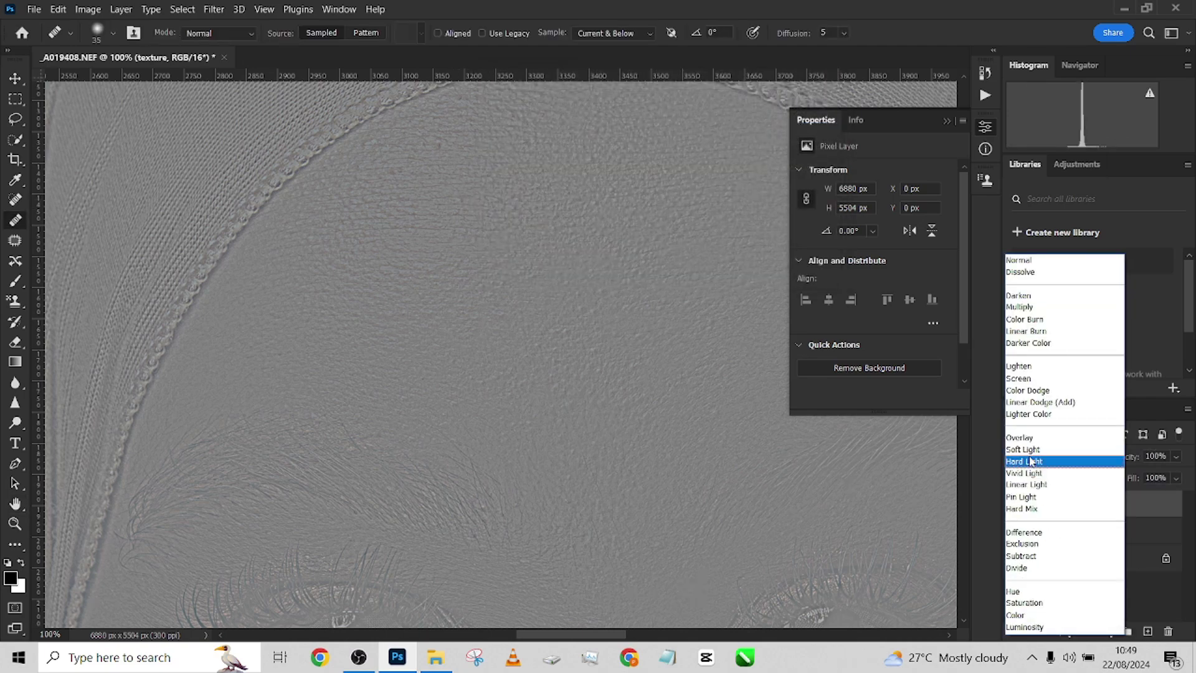
click(1026, 485)
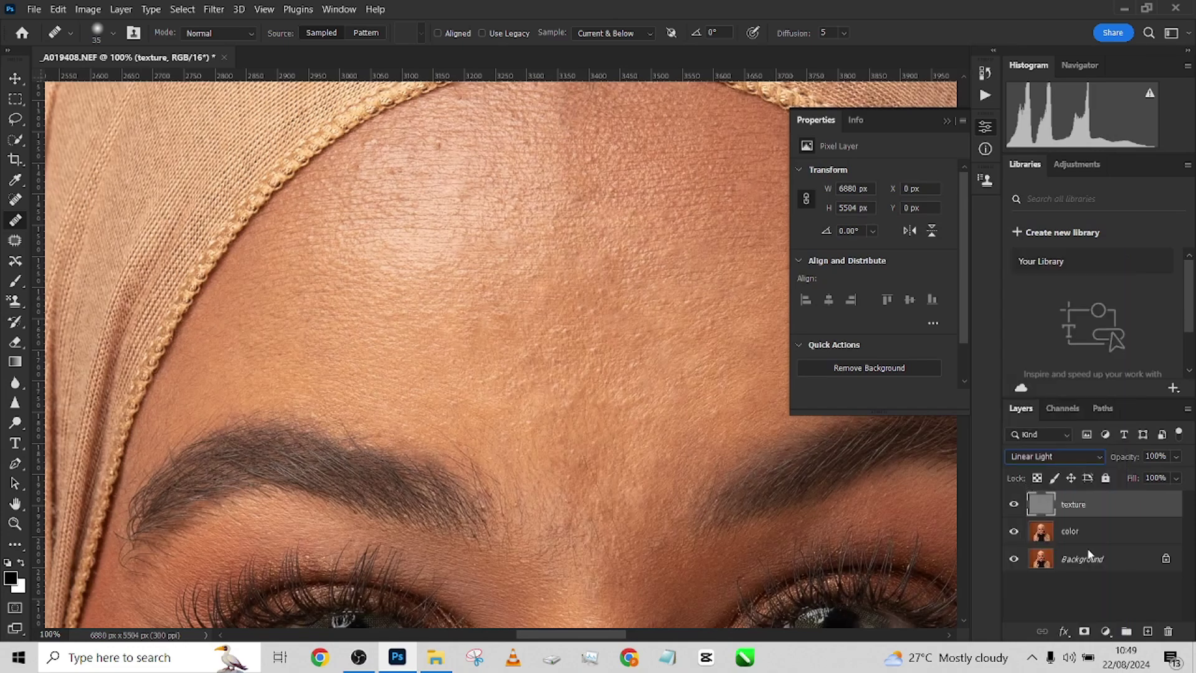
shift+click(1114, 535)
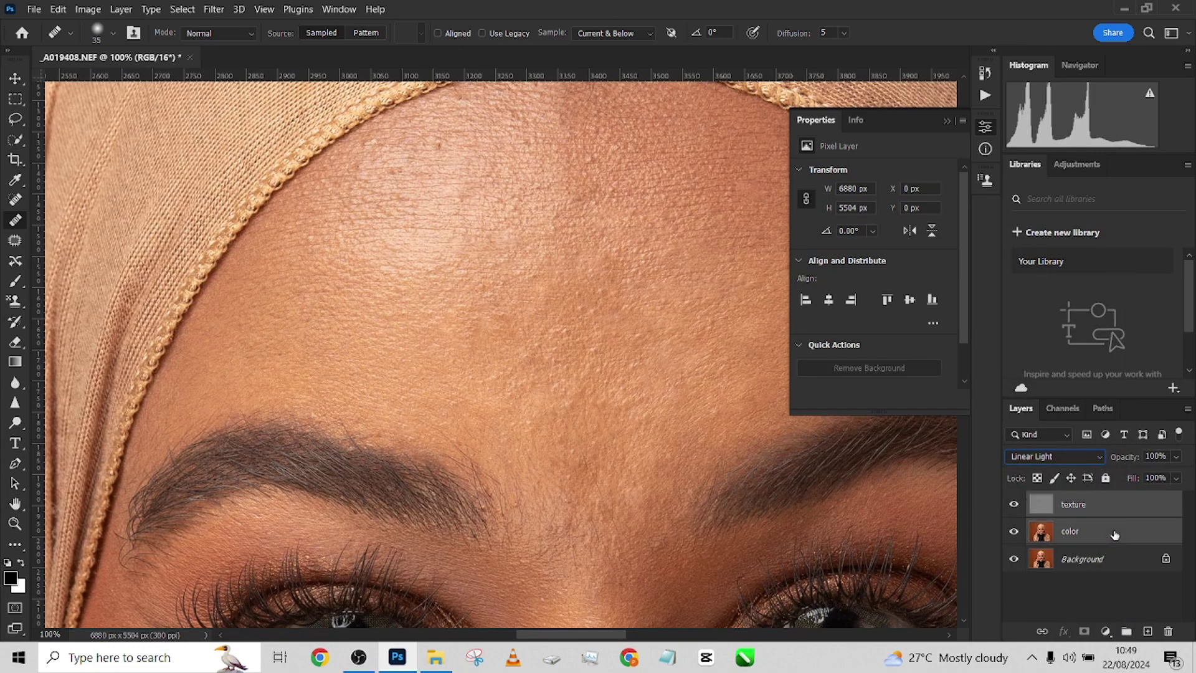
key(ctrl+g)
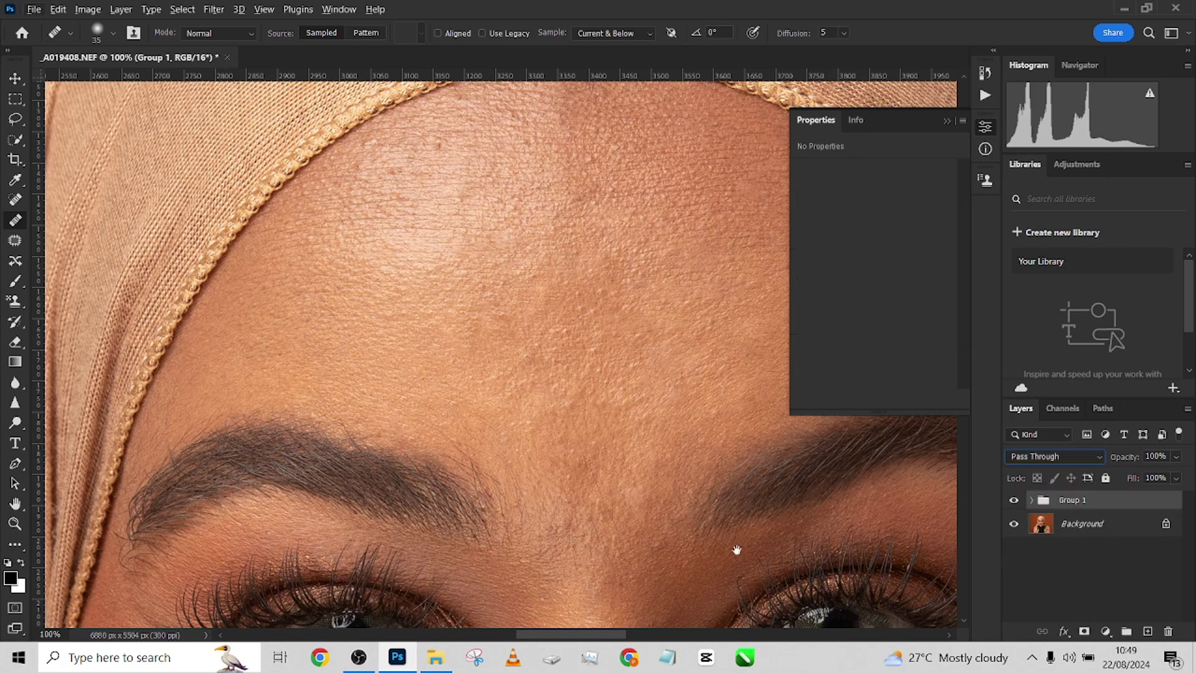
Compare the portrait with Group 1 hidden and shown, checking the skin on the forehead, eyes and cheeks
scroll(529, 349, down, 3)
scroll(623, 442, down, 2)
scroll(622, 441, down, 1)
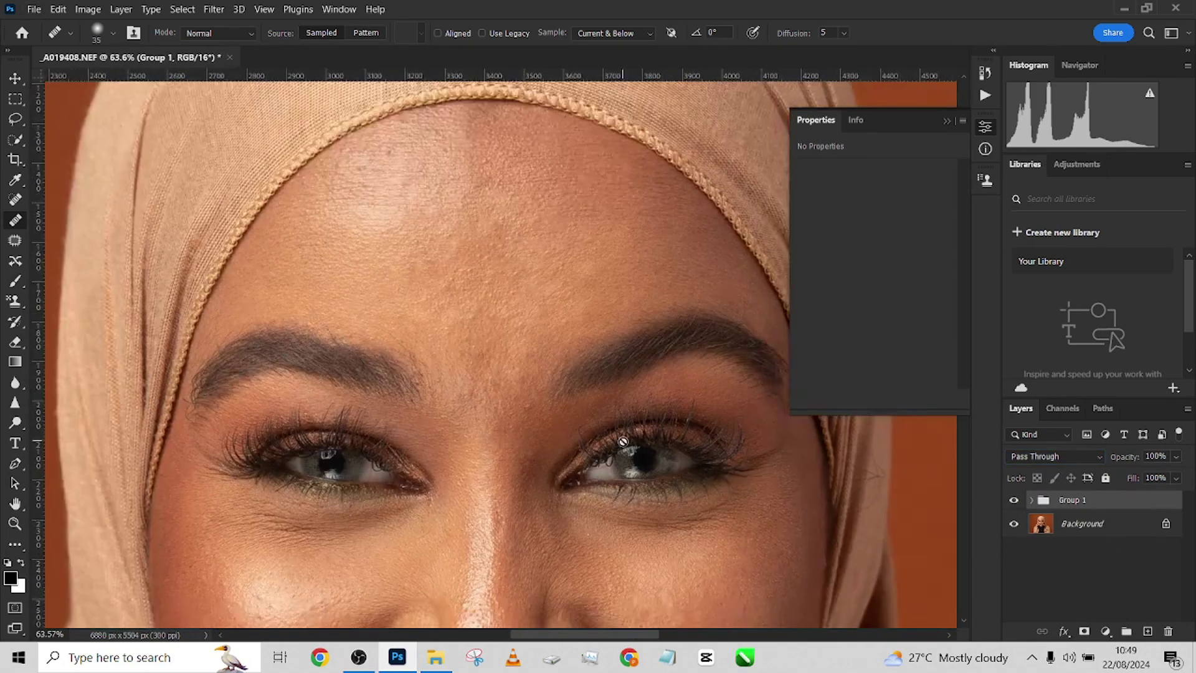
scroll(673, 347, down, 3)
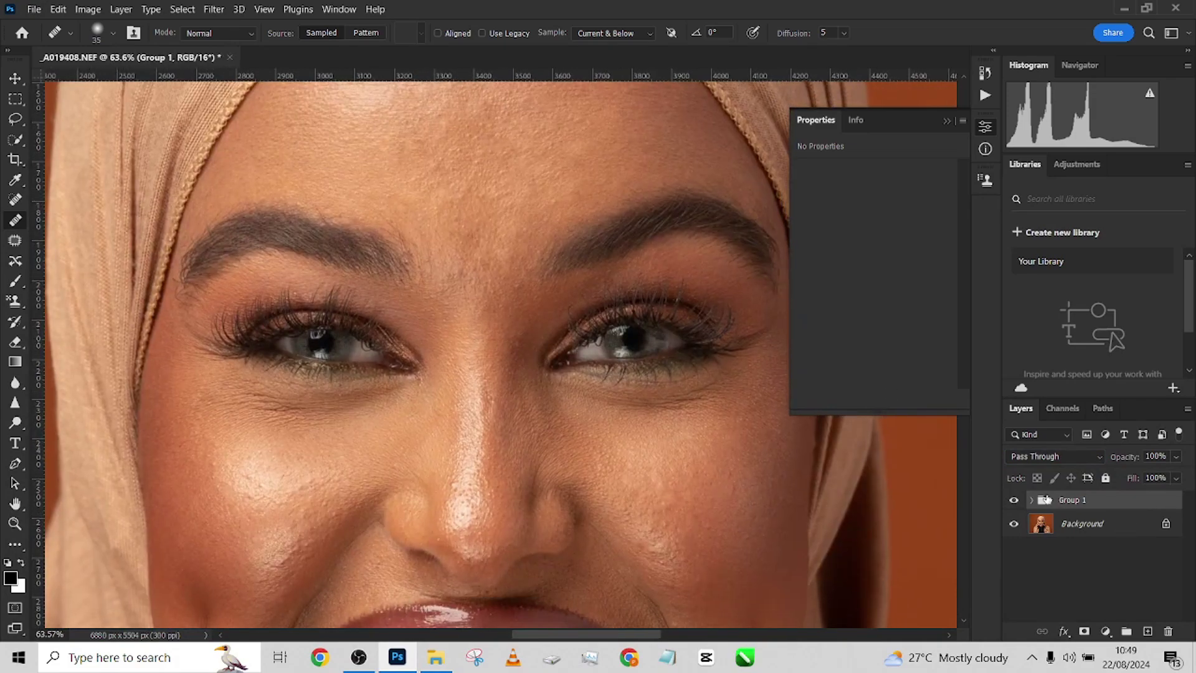
click(1014, 501)
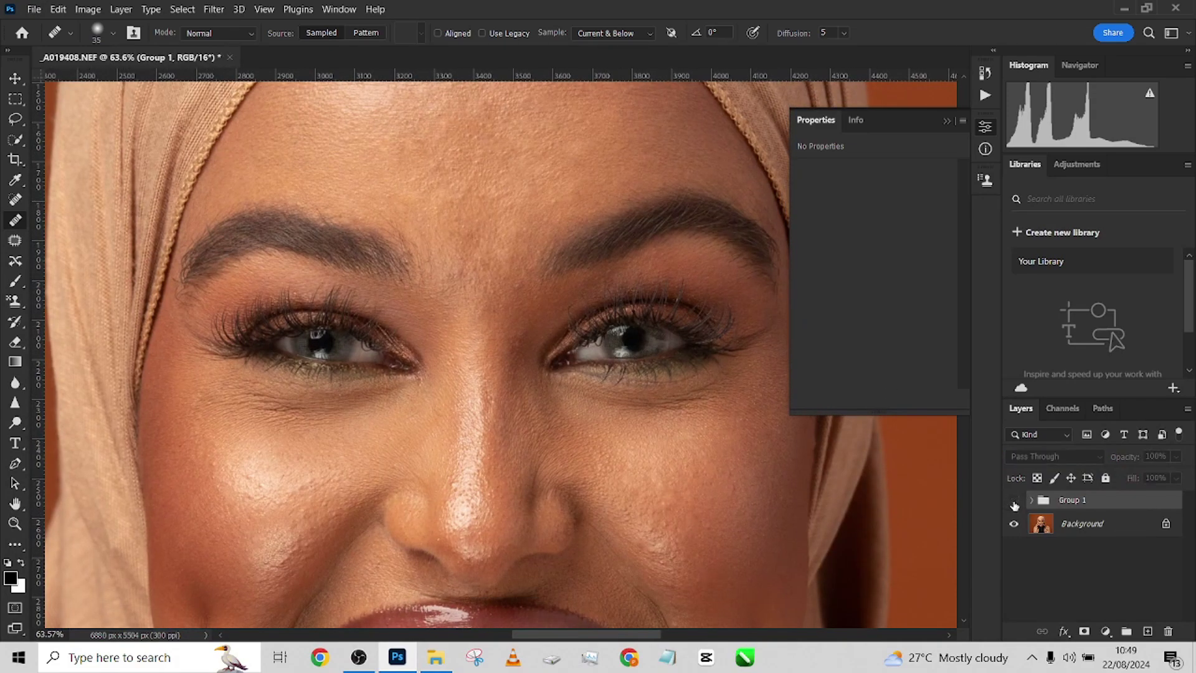
click(1014, 501)
click(1014, 501)
click(1013, 501)
click(1014, 502)
click(1013, 502)
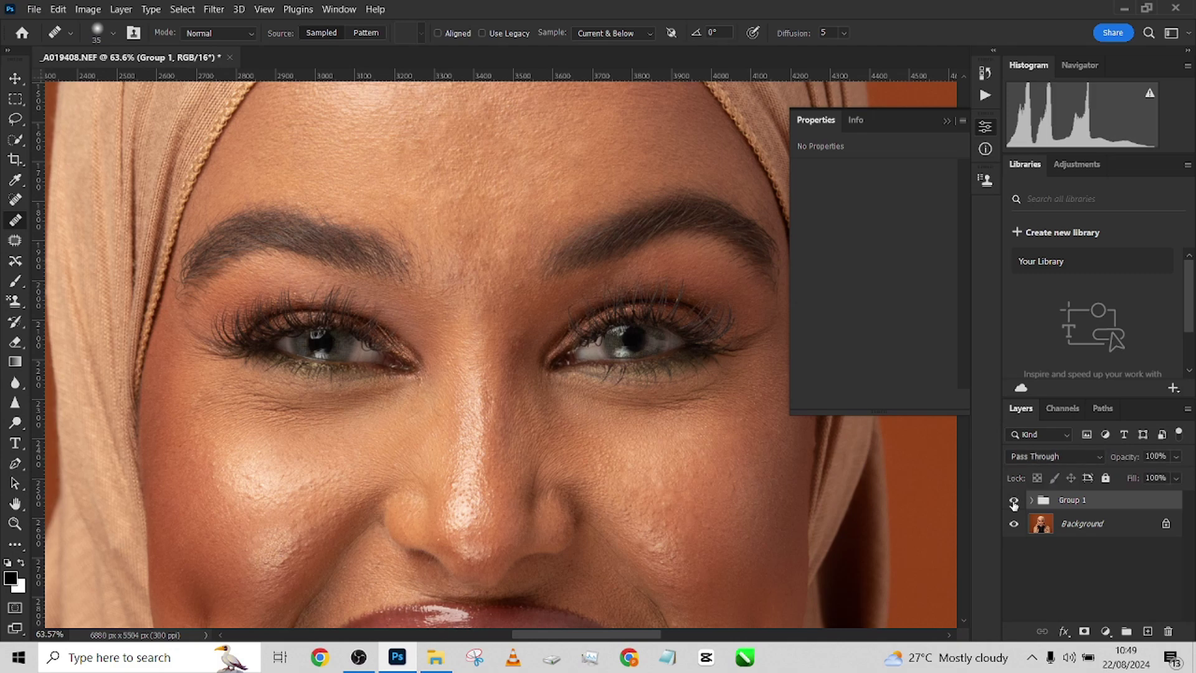
click(1013, 502)
click(1014, 501)
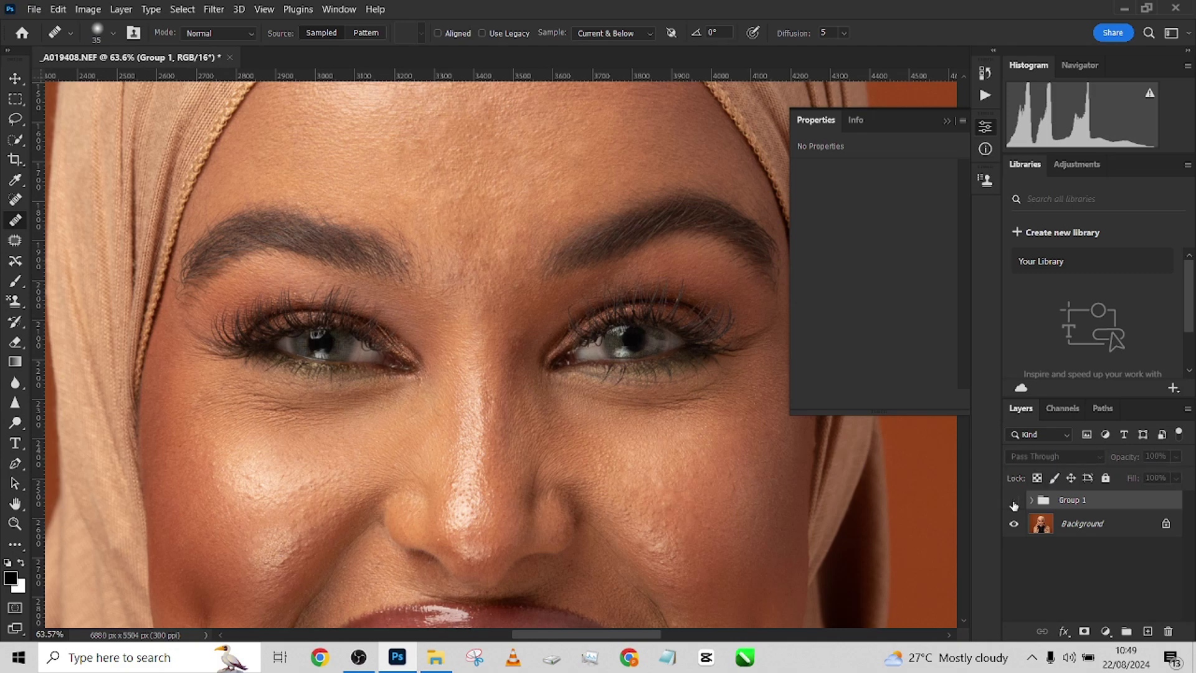
click(1014, 501)
click(1014, 501)
click(1014, 502)
click(1014, 501)
click(1013, 502)
click(1013, 501)
click(1014, 502)
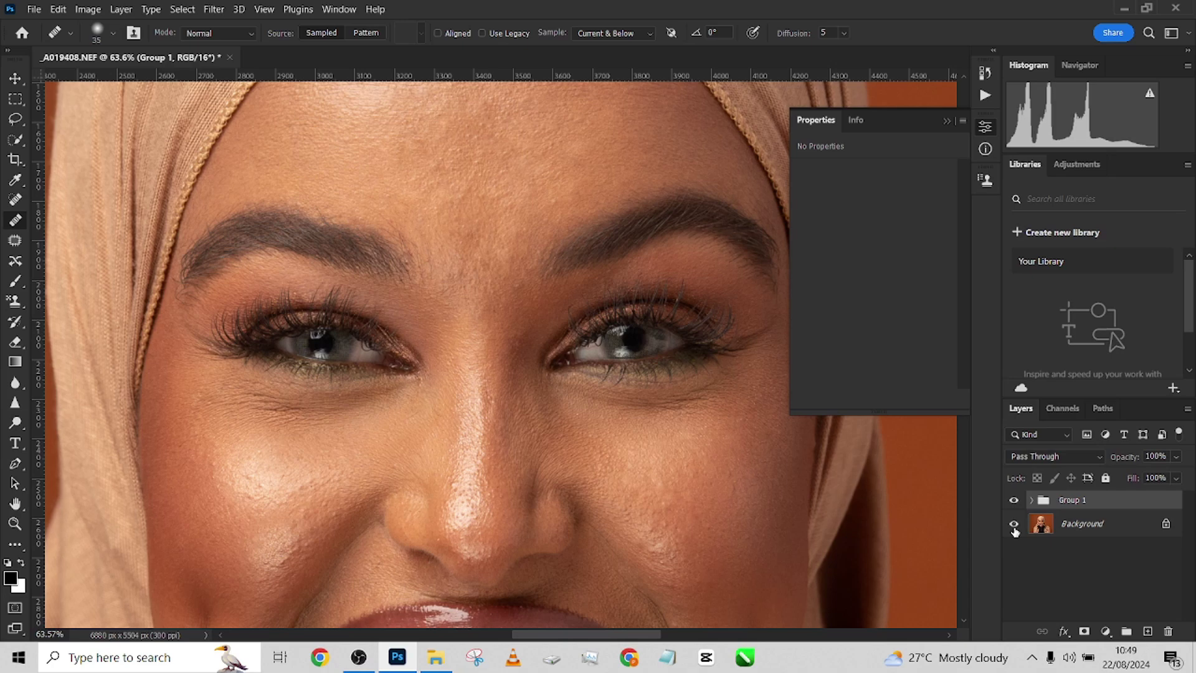
Expand Group 1 and convert its color layer to a smart object
scroll(551, 393, down, 5)
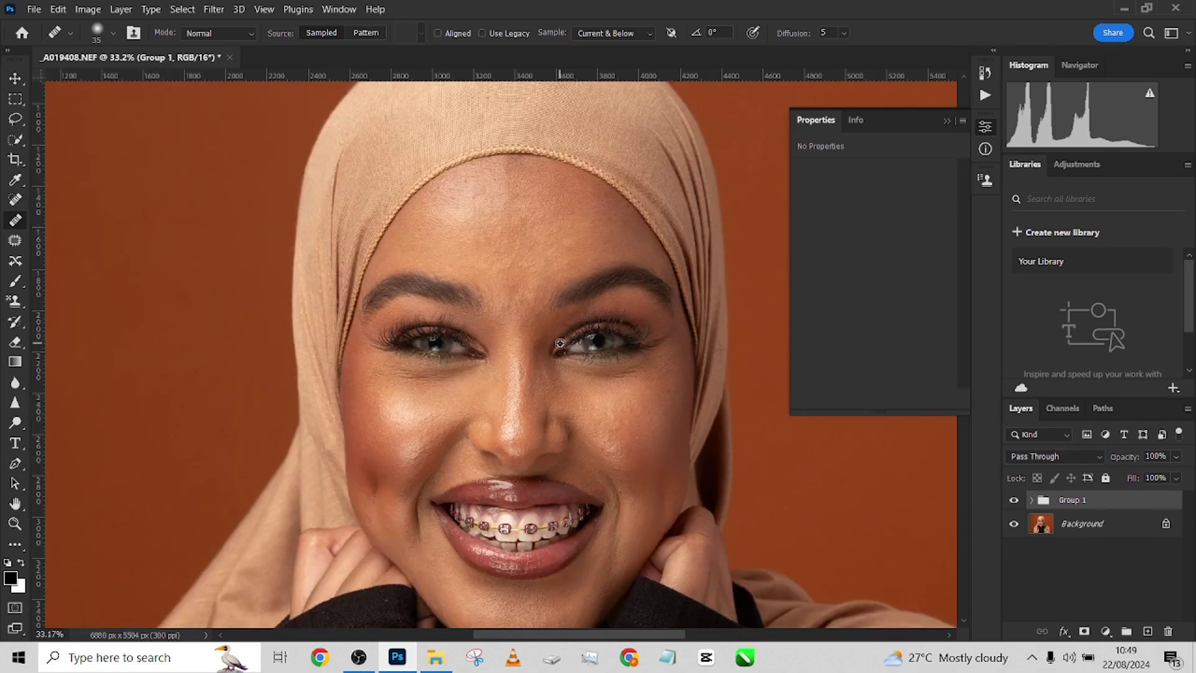
scroll(604, 385, up, 3)
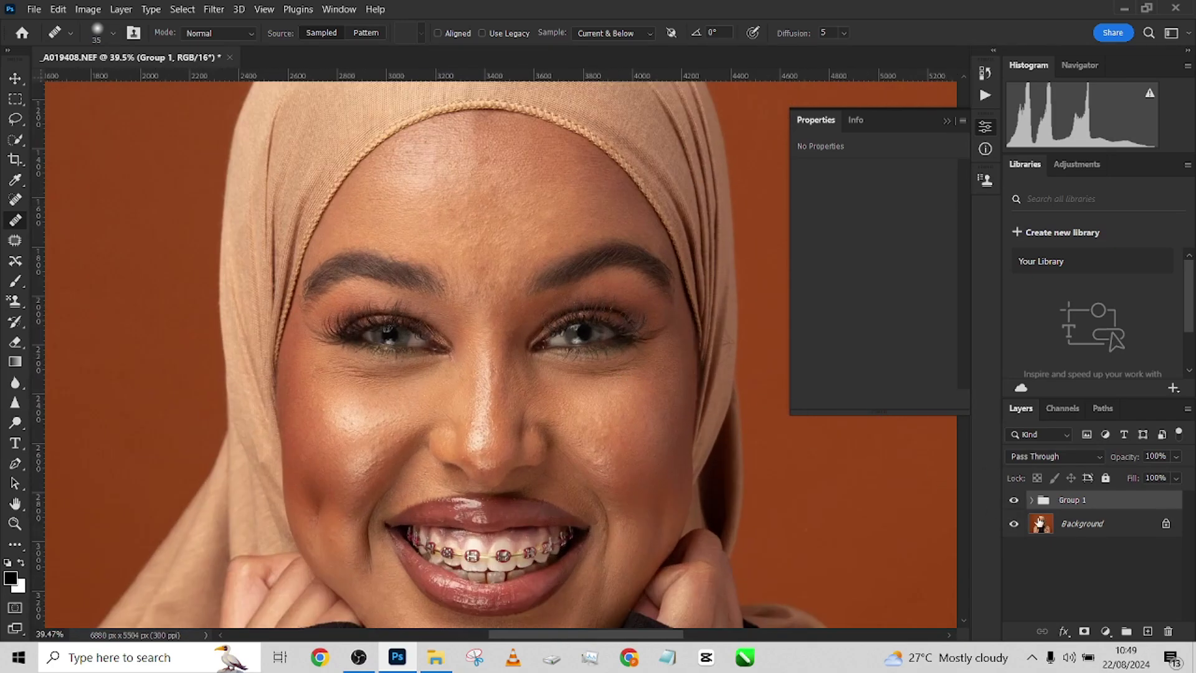
click(1032, 499)
click(1114, 554)
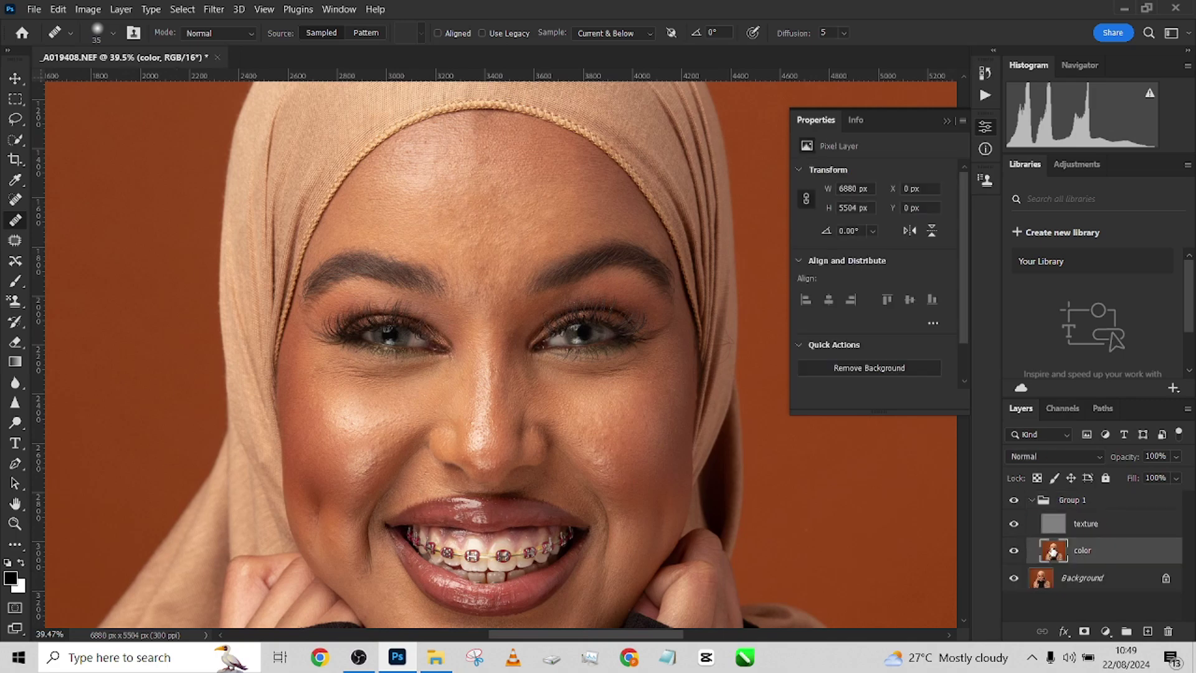
right_click(1148, 555)
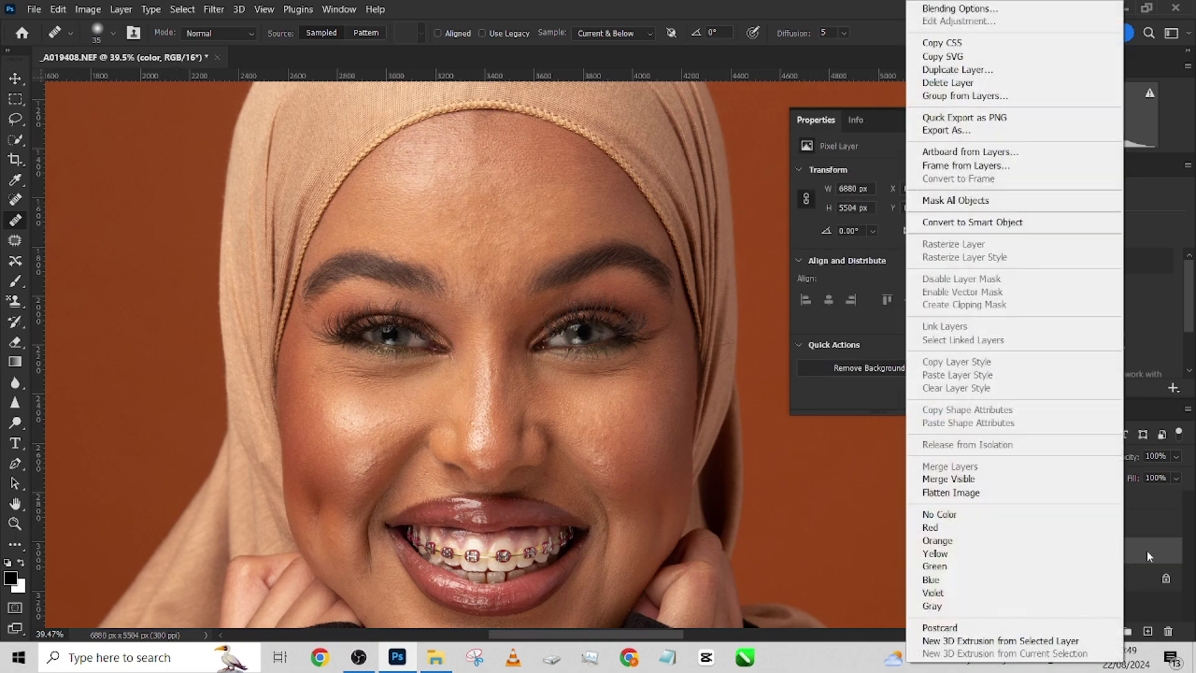
click(961, 225)
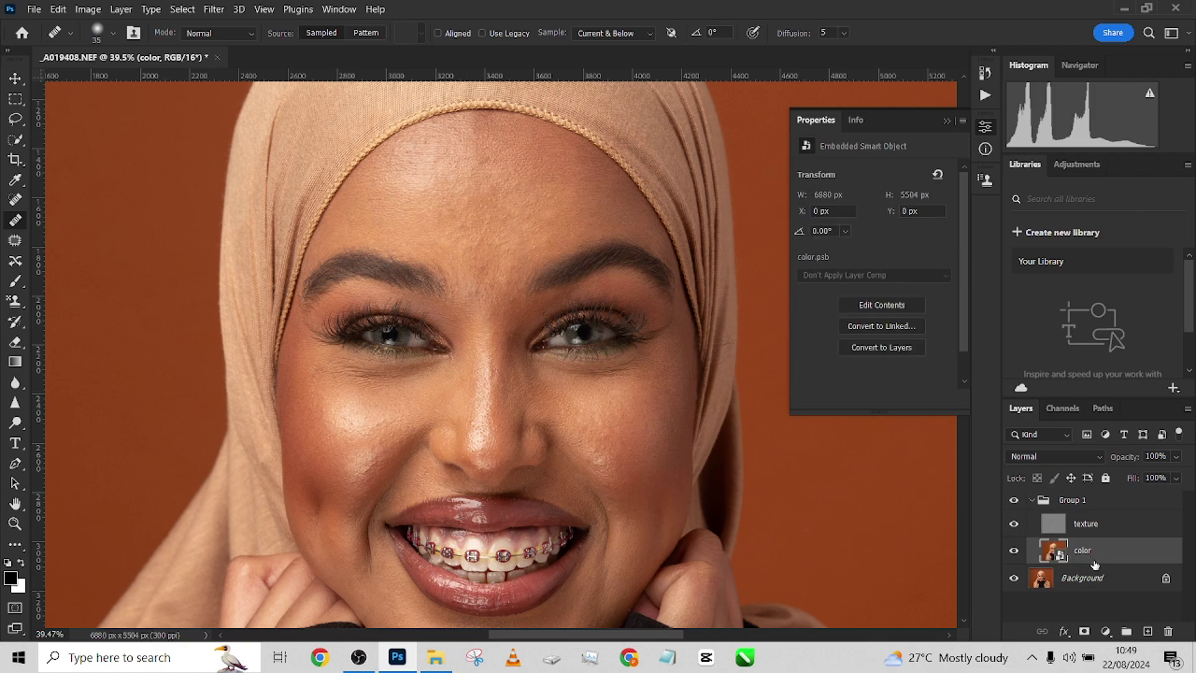
Apply a Gaussian Blur smart filter to the color layer, trying a 15-pixel radius before settling on 20 pixels
click(214, 9)
mouse_move(235, 198)
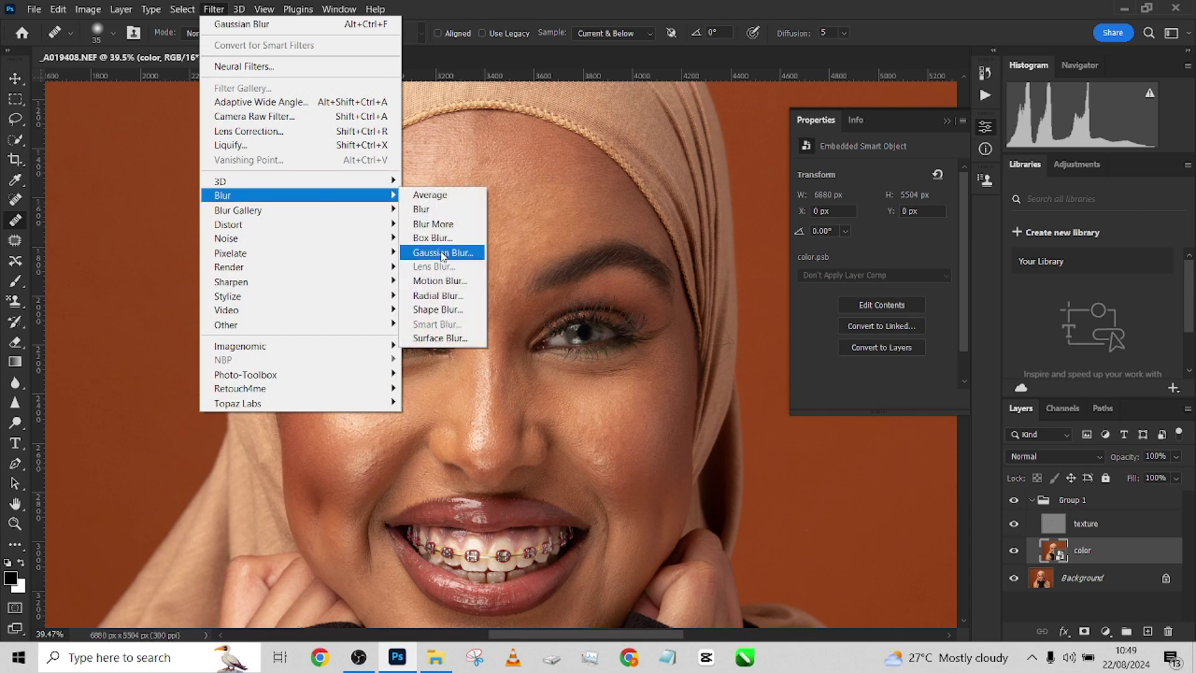
click(468, 257)
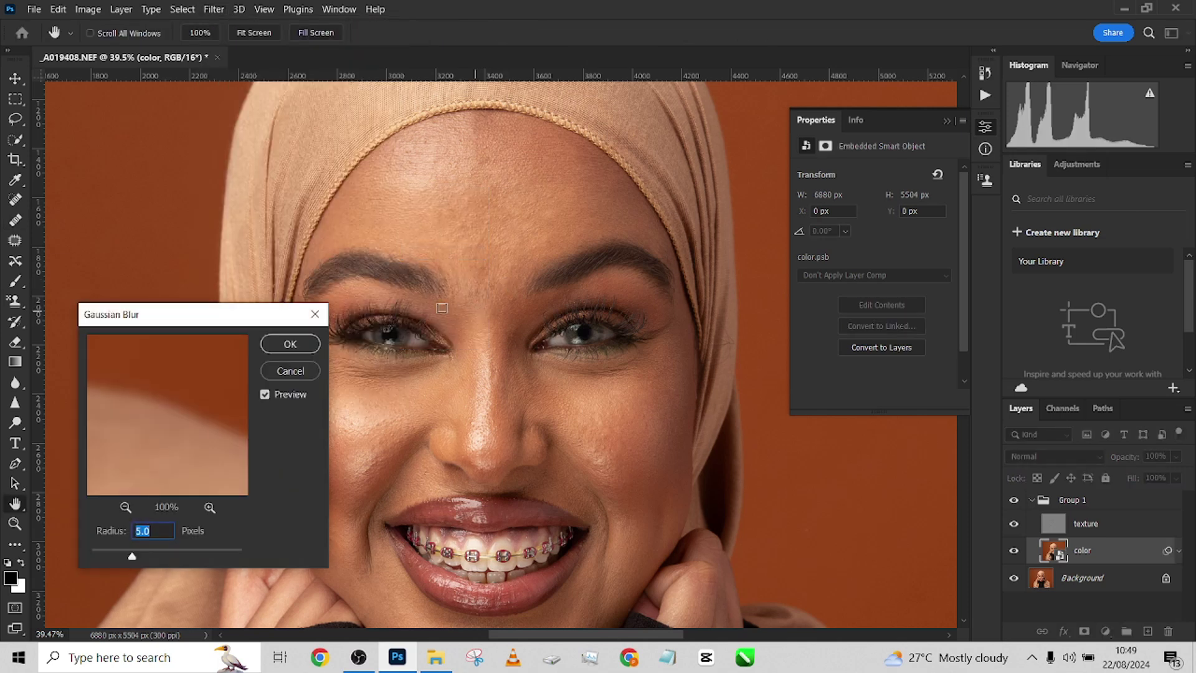
key(ctrl)
ctrl+click(493, 363)
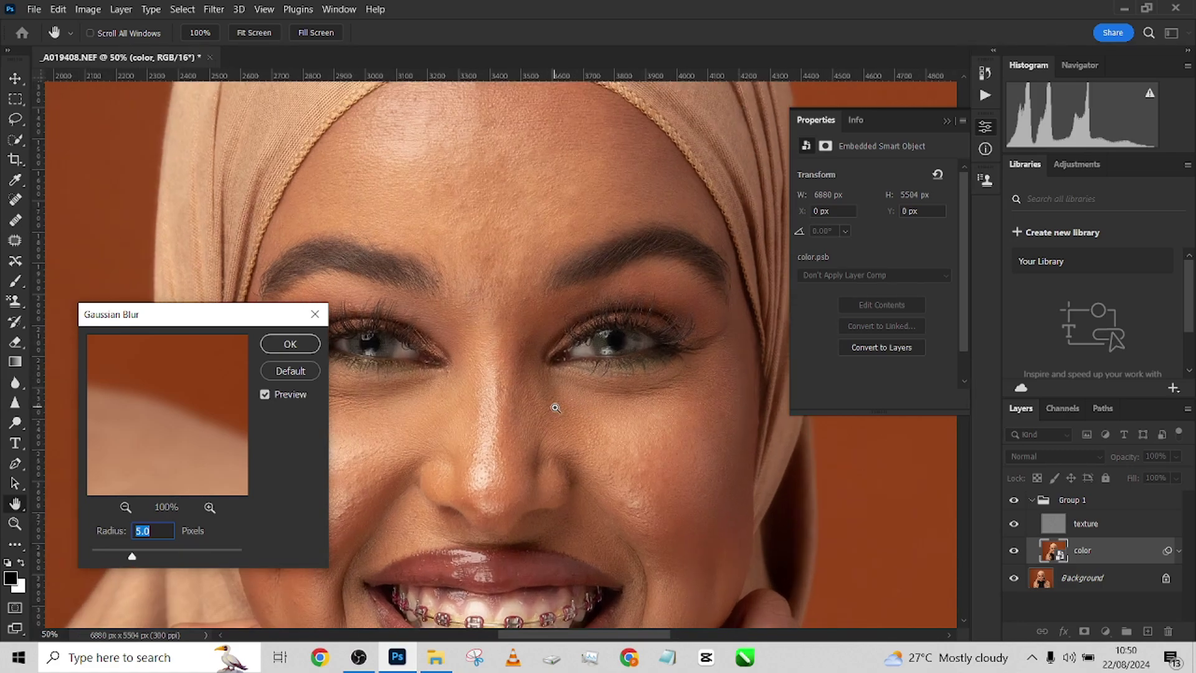
key(ctrl+minus)
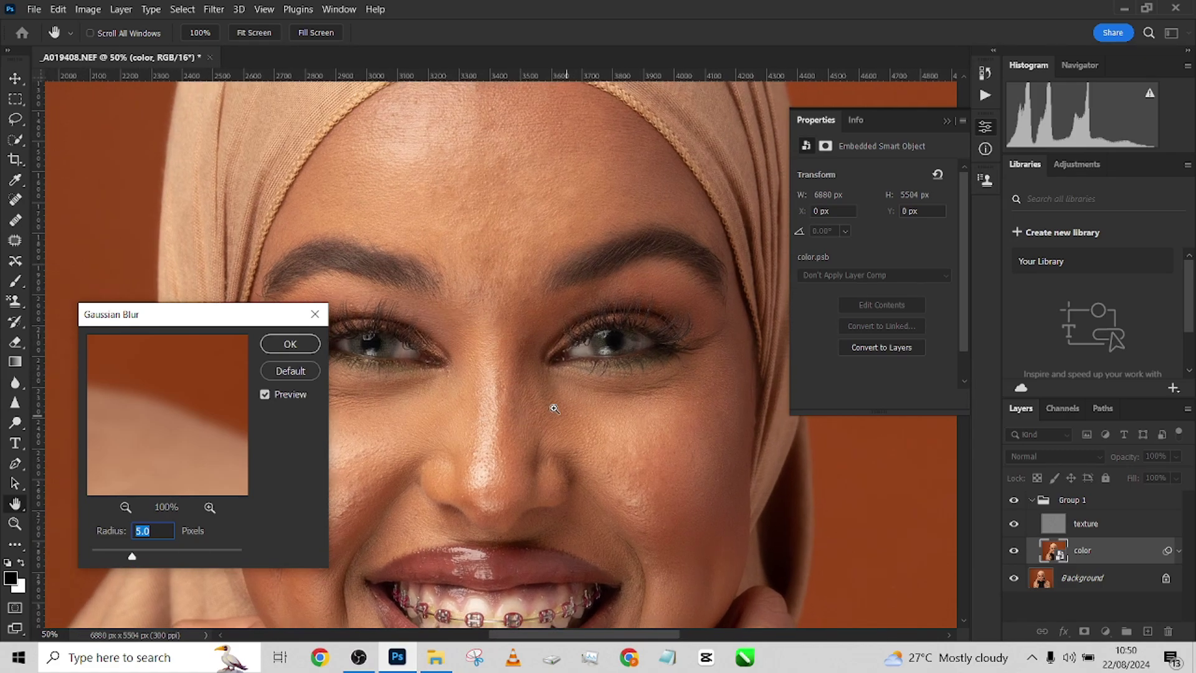
drag(498, 483, 517, 391)
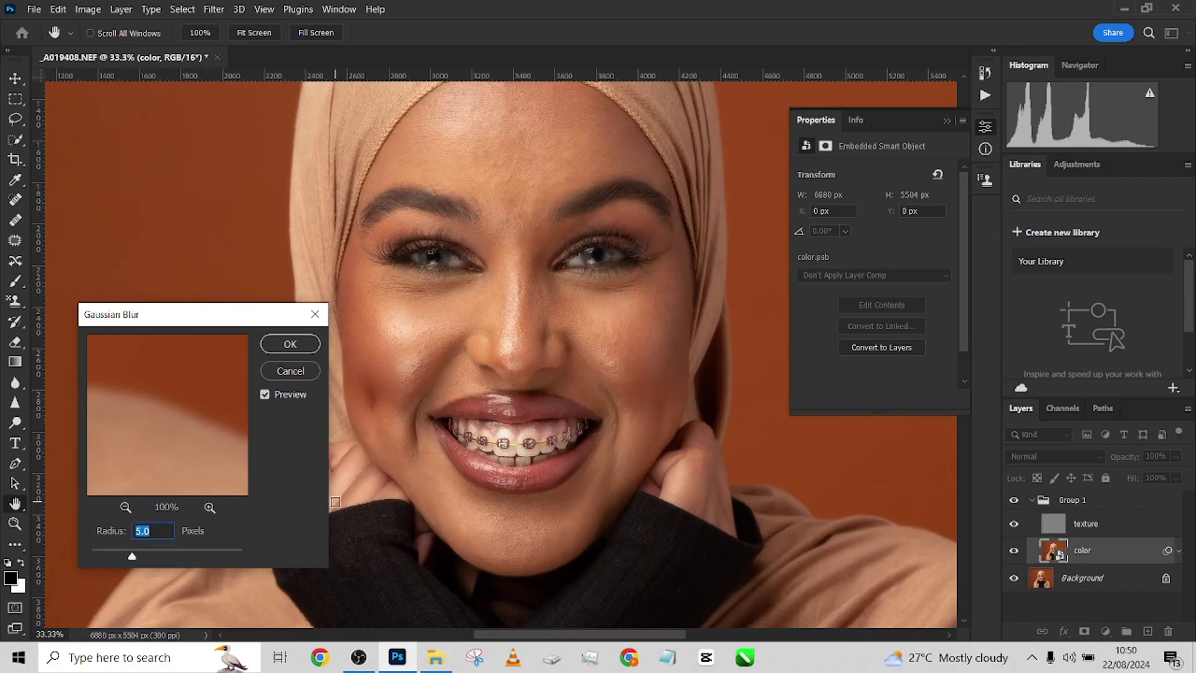
text(15)
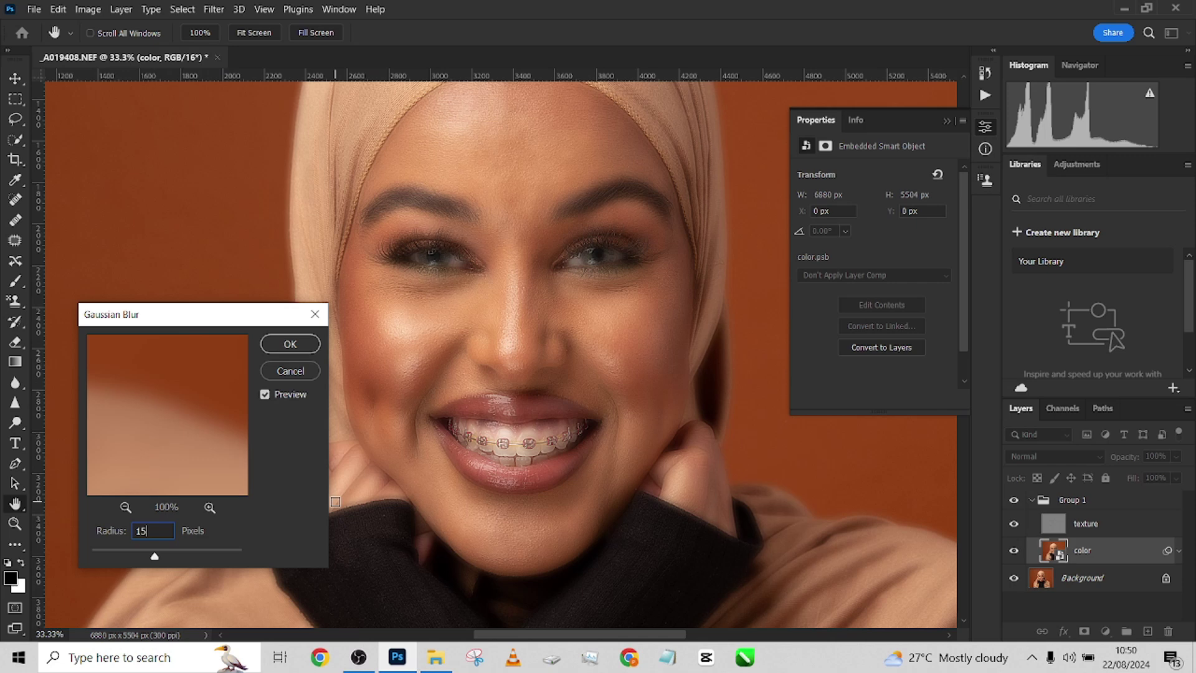
drag(149, 531, 67, 532)
text(20)
click(290, 343)
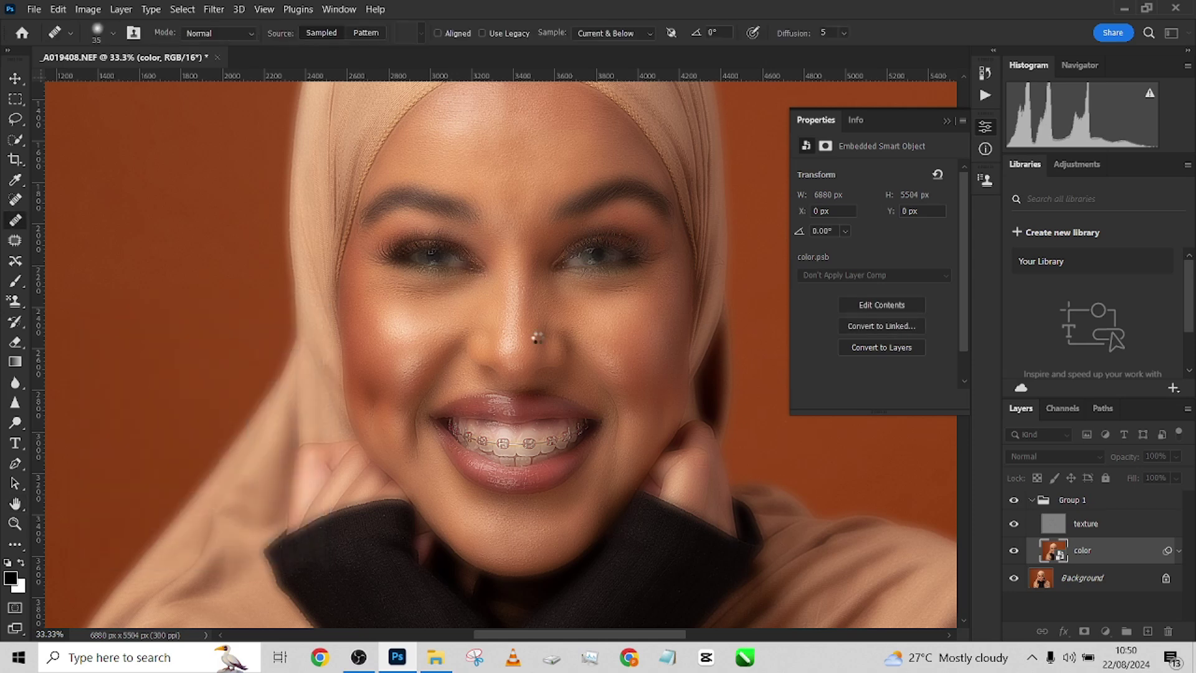
Invert the color layer's smart filter mask to black and switch to the Brush tool
click(1072, 578)
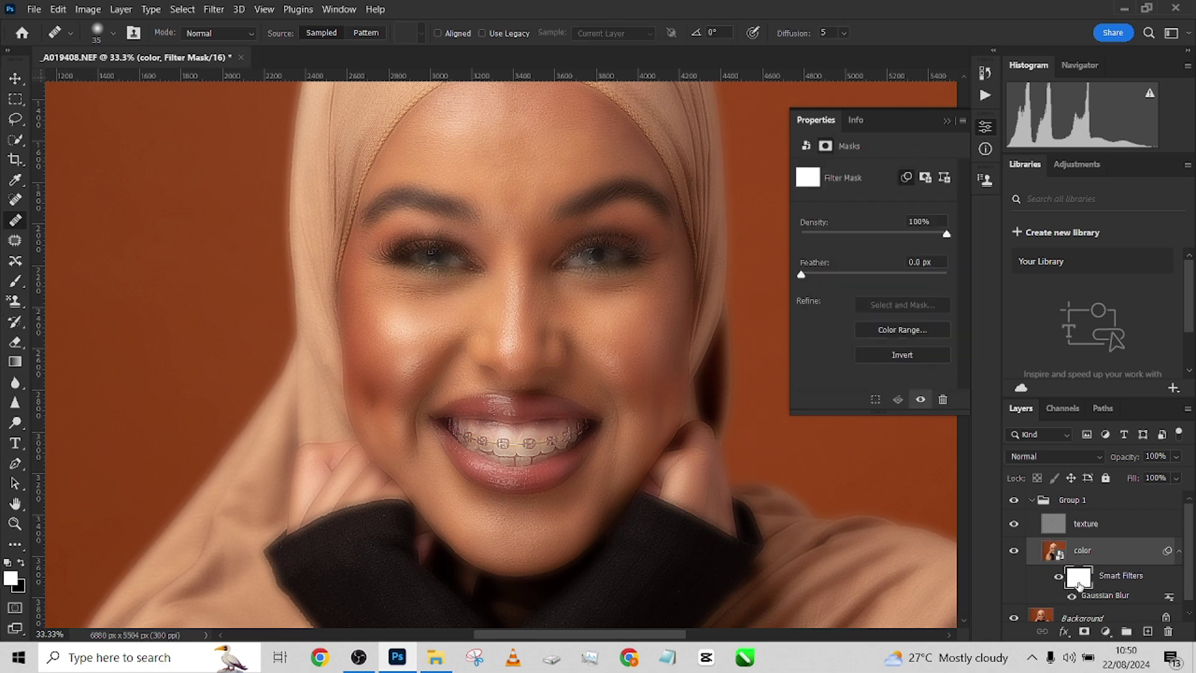
key(ctrl+i)
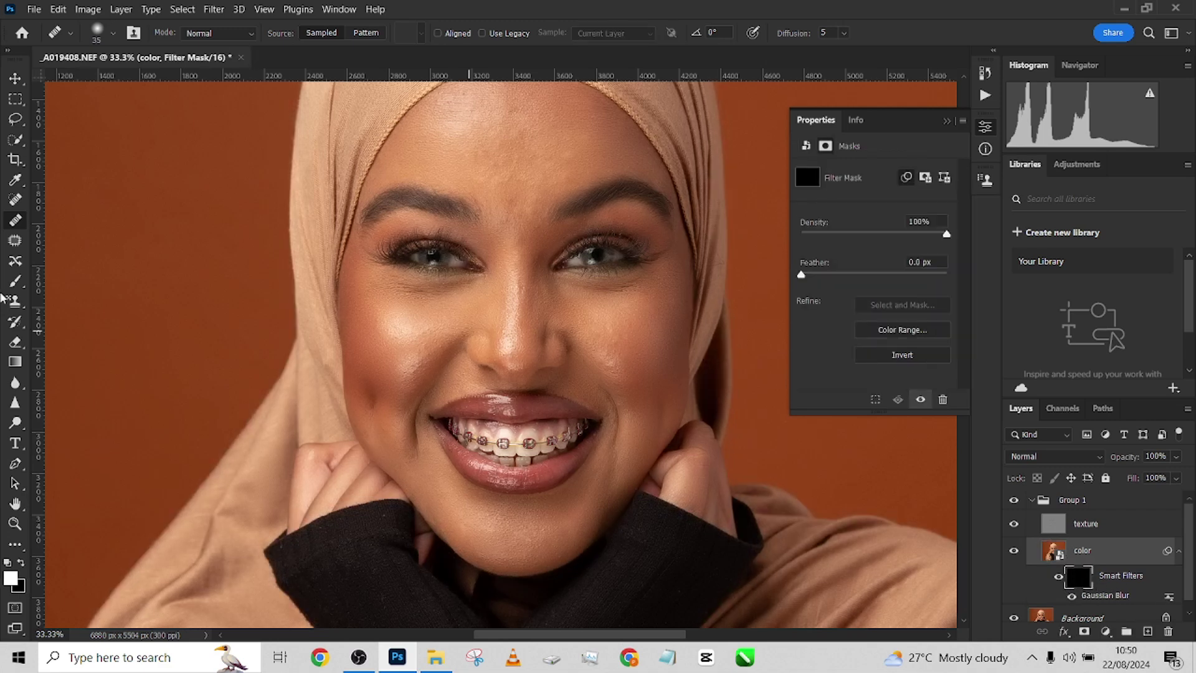
click(15, 281)
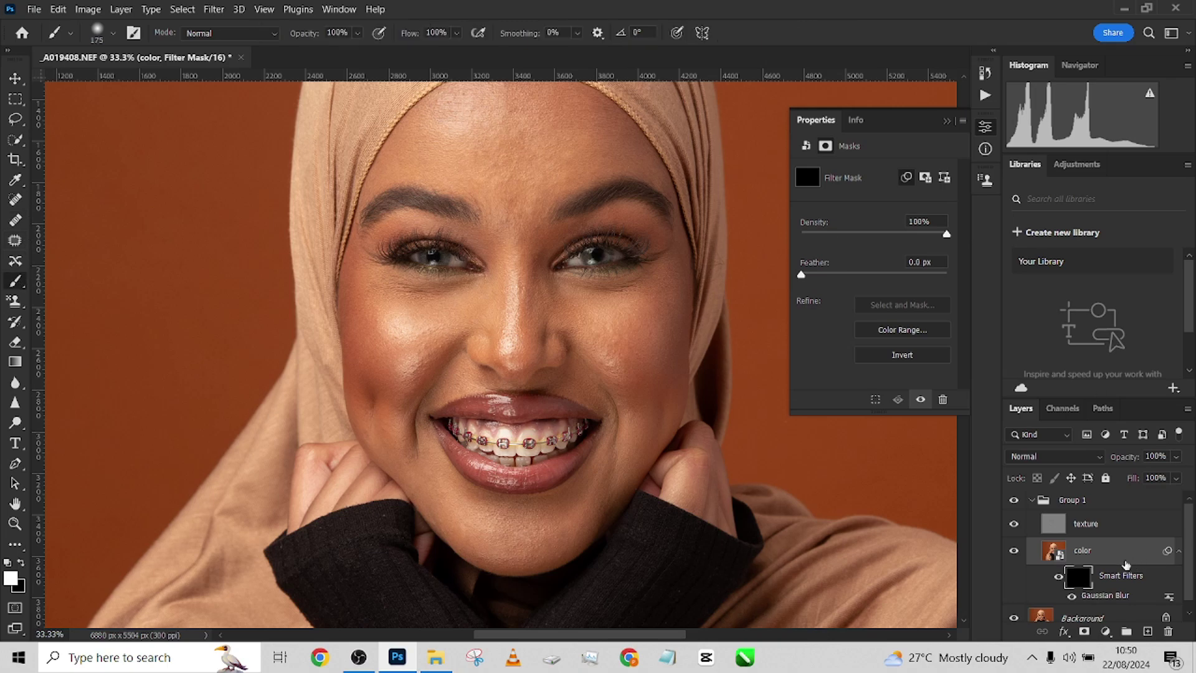
Paint white on the filter mask over the forehead and the area between the eyebrows to smooth the skin tones
scroll(490, 238, up, 3)
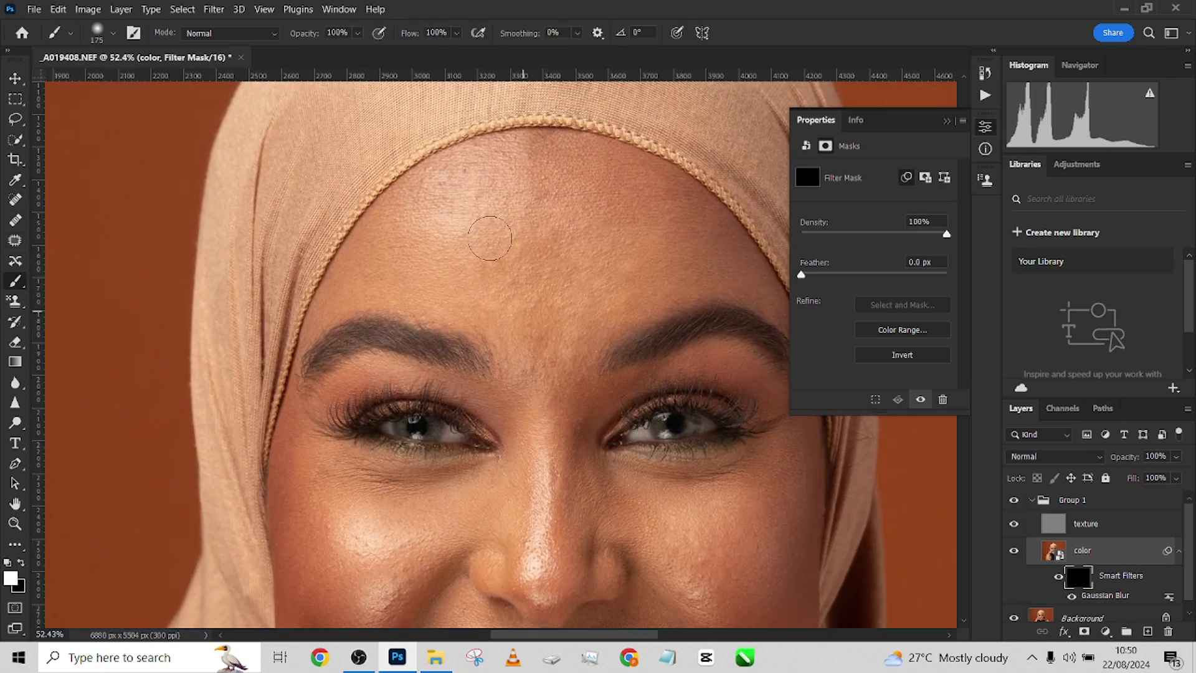
drag(491, 234, 501, 240)
scroll(491, 234, up, 3)
scroll(426, 218, up, 2)
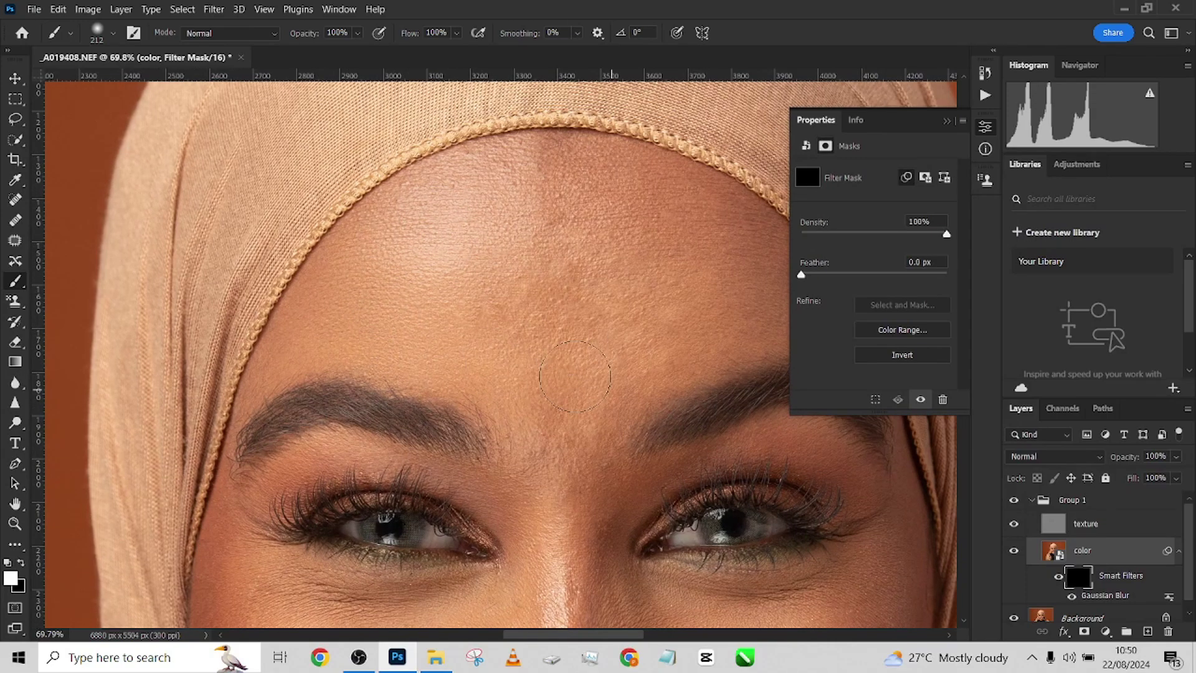
drag(534, 319, 448, 300)
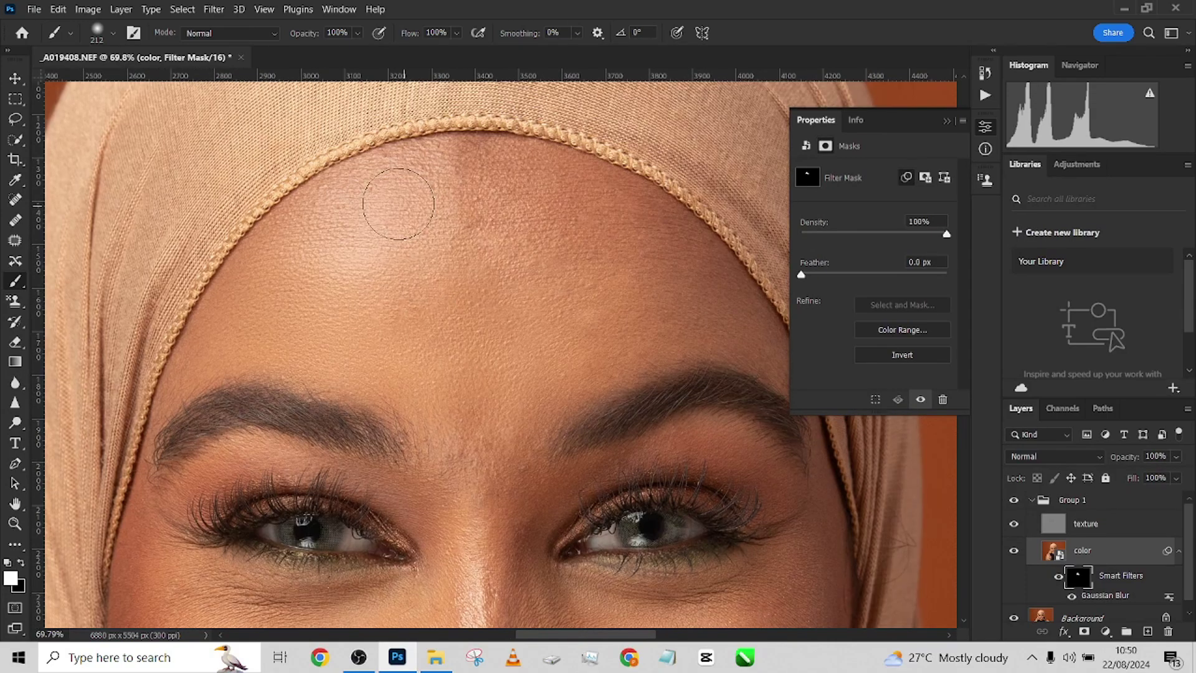
key(bracketleft)
key(bracketleft)
key(bracketleft)
key(bracketleft)
Resize the brush and paint the blur in over the nose and the cheek on the image's left side
scroll(360, 345, down, 3)
key(bracketleft)
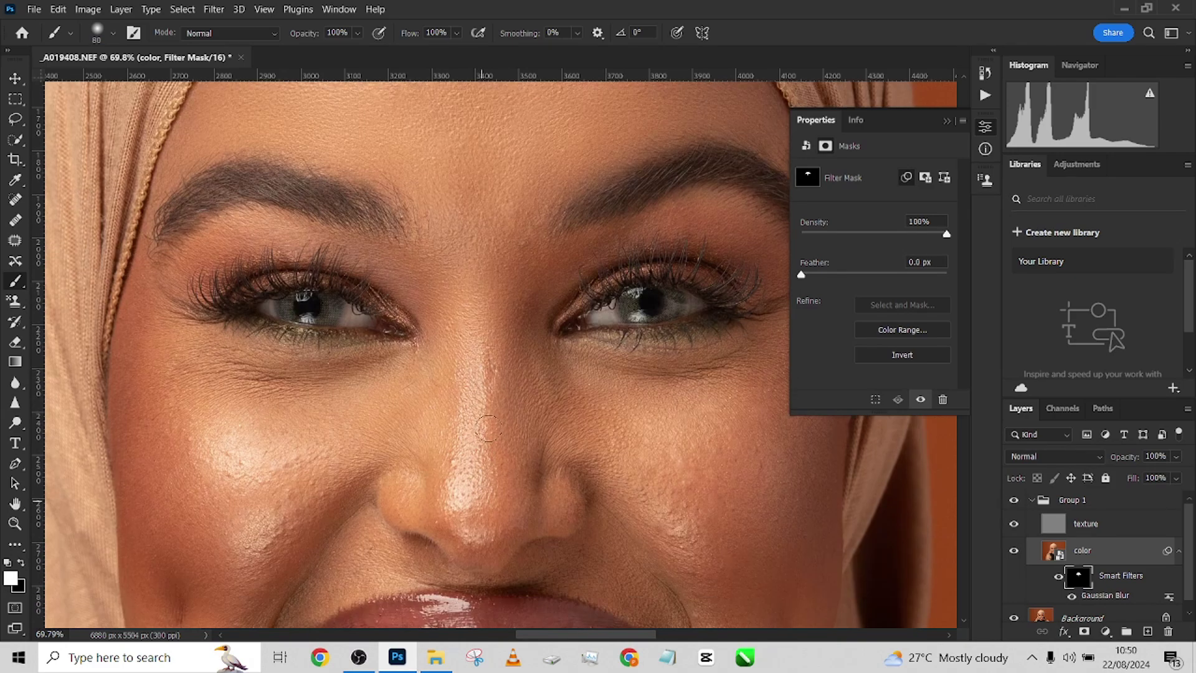
key(bracketright)
key(bracketright)
key(bracketright)
drag(294, 440, 375, 310)
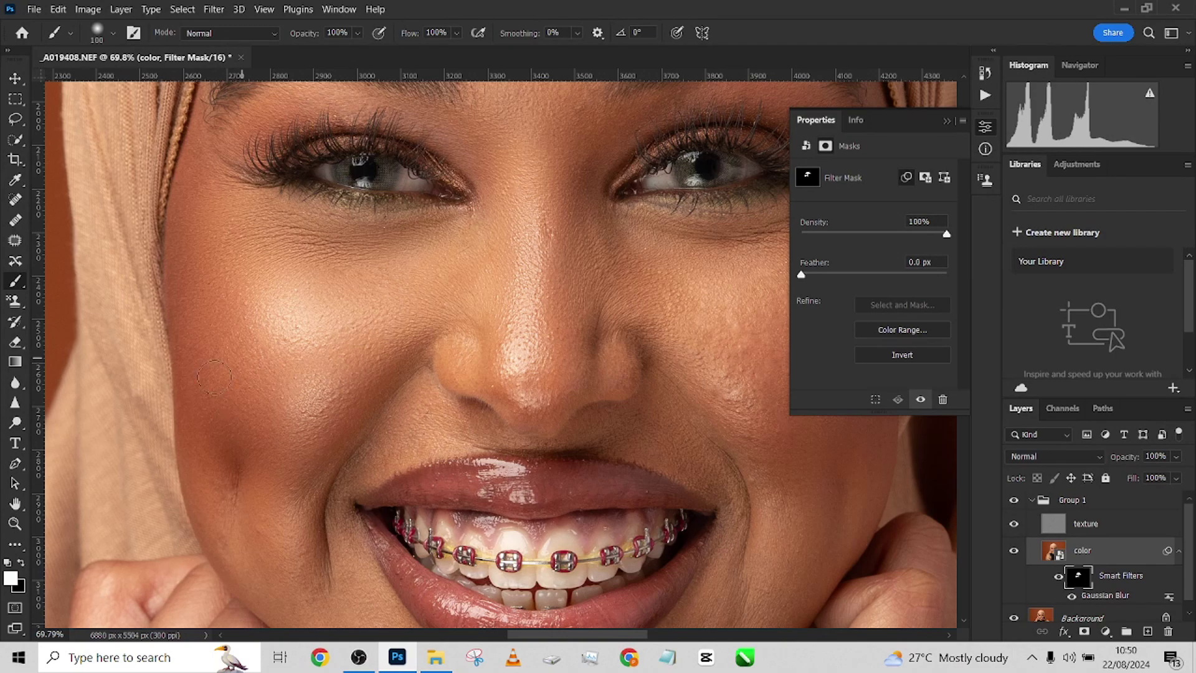
Paint the blur in on the filter mask around the mouth and over the chin, adjusting the brush size
scroll(243, 265, down, 2)
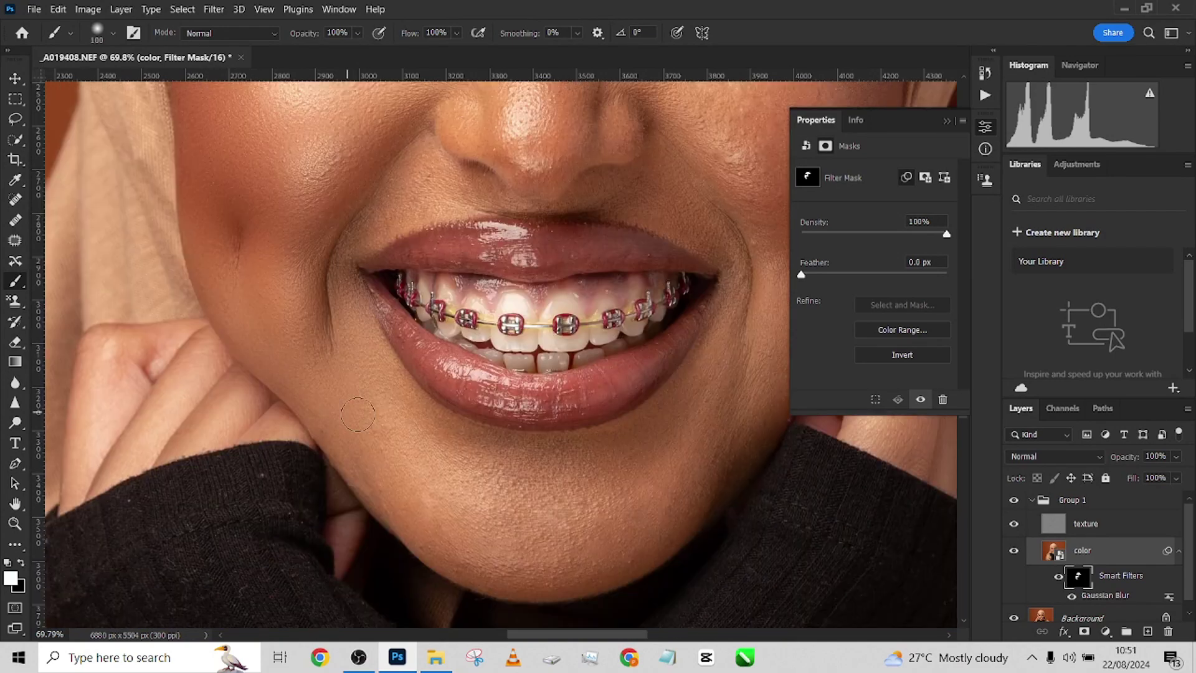
key(bracketleft)
key(bracketleft)
key(bracketleft)
scroll(682, 487, right, 3)
key(bracketright)
key(bracketright)
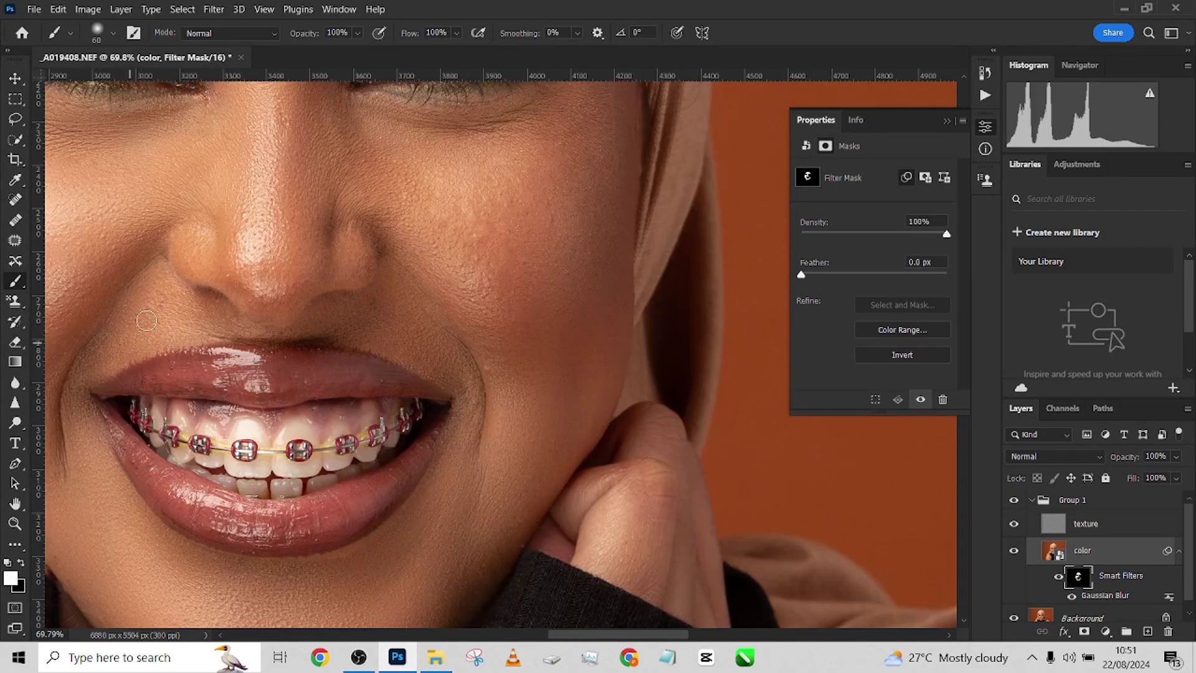
Paint white on the filter mask over the cheek and under-eye skin on the image's right side
scroll(331, 281, up, 2)
drag(477, 377, 555, 308)
scroll(491, 387, down, 2)
key(bracketleft)
scroll(513, 290, up, 4)
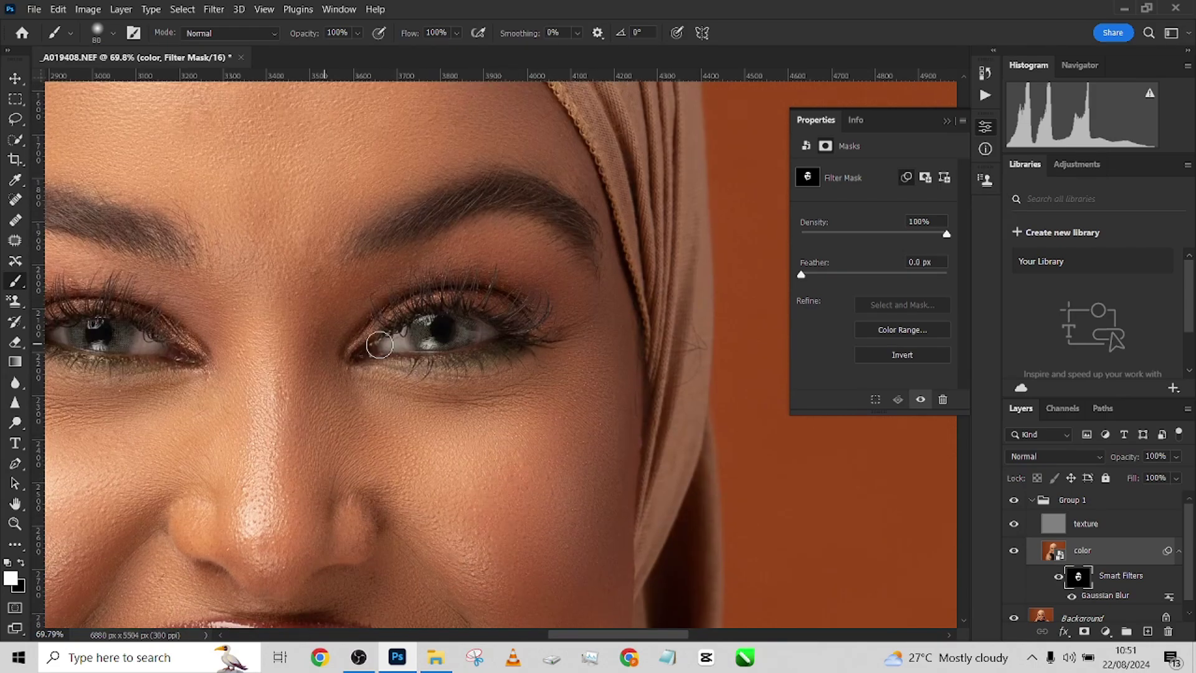
Examine the smoothing on the cheek, around the mouth and chin, and across the whole portrait
scroll(379, 345, down, 1)
scroll(379, 344, left, 3)
scroll(540, 339, right, 3)
scroll(540, 338, up, 4)
scroll(430, 170, down, 4)
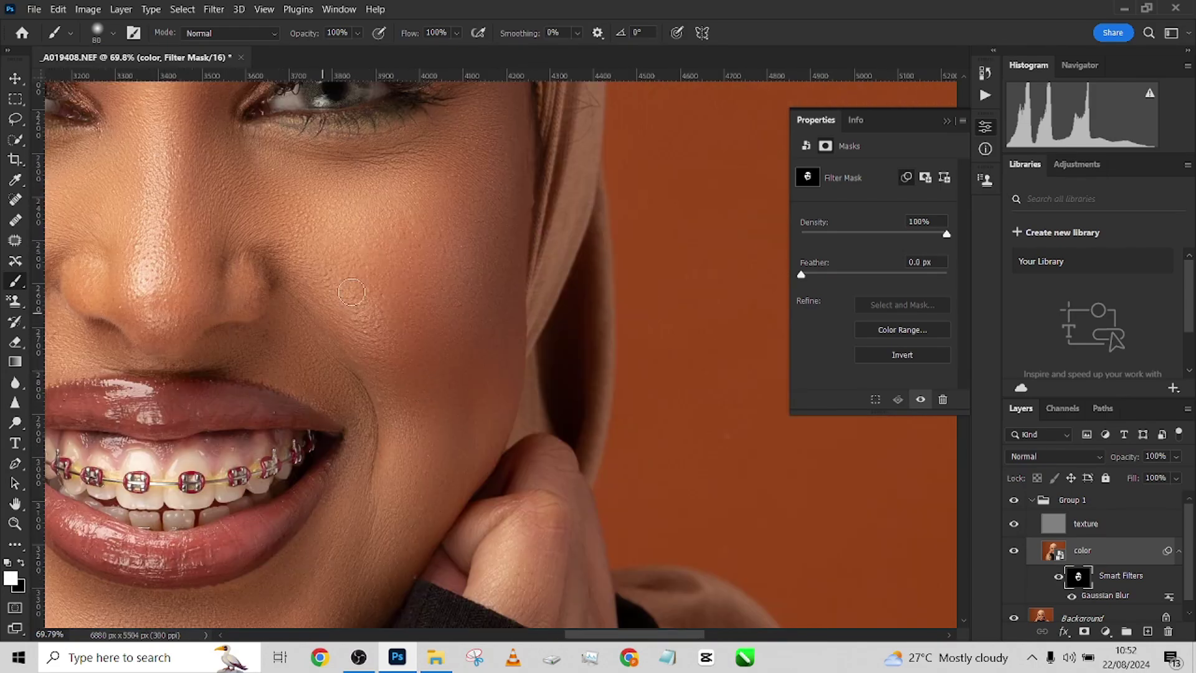
scroll(498, 349, up, 4)
scroll(521, 397, up, 1)
scroll(521, 397, down, 4)
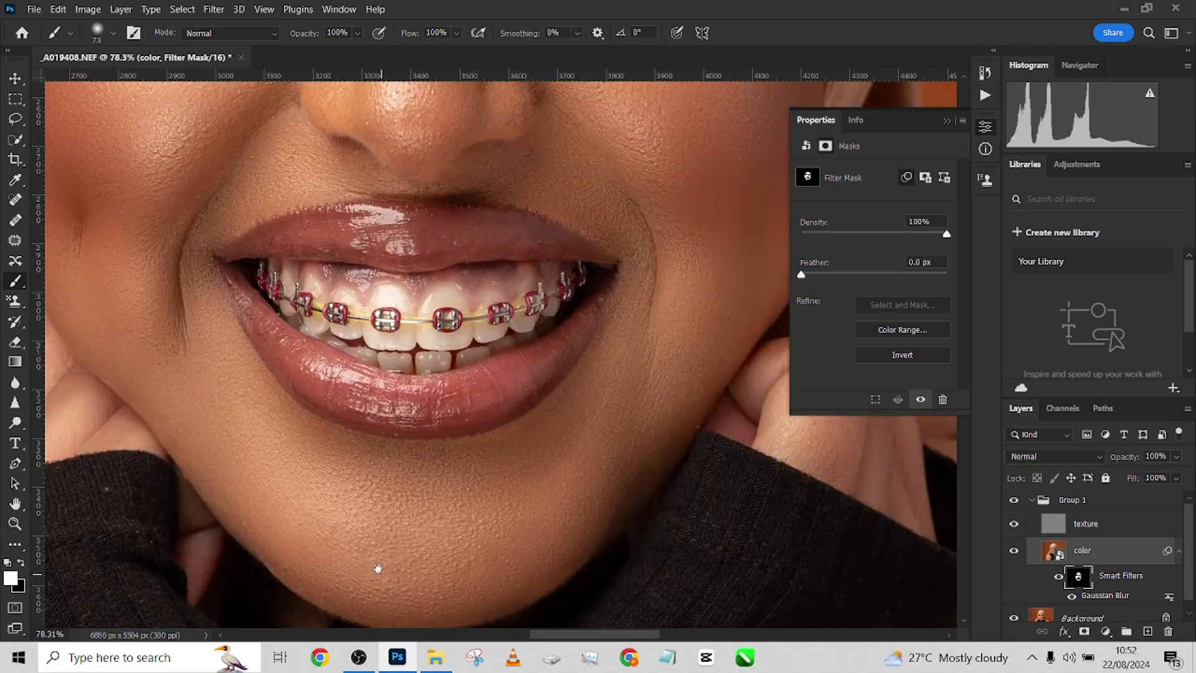
scroll(406, 400, down, 5)
scroll(406, 400, down, 3)
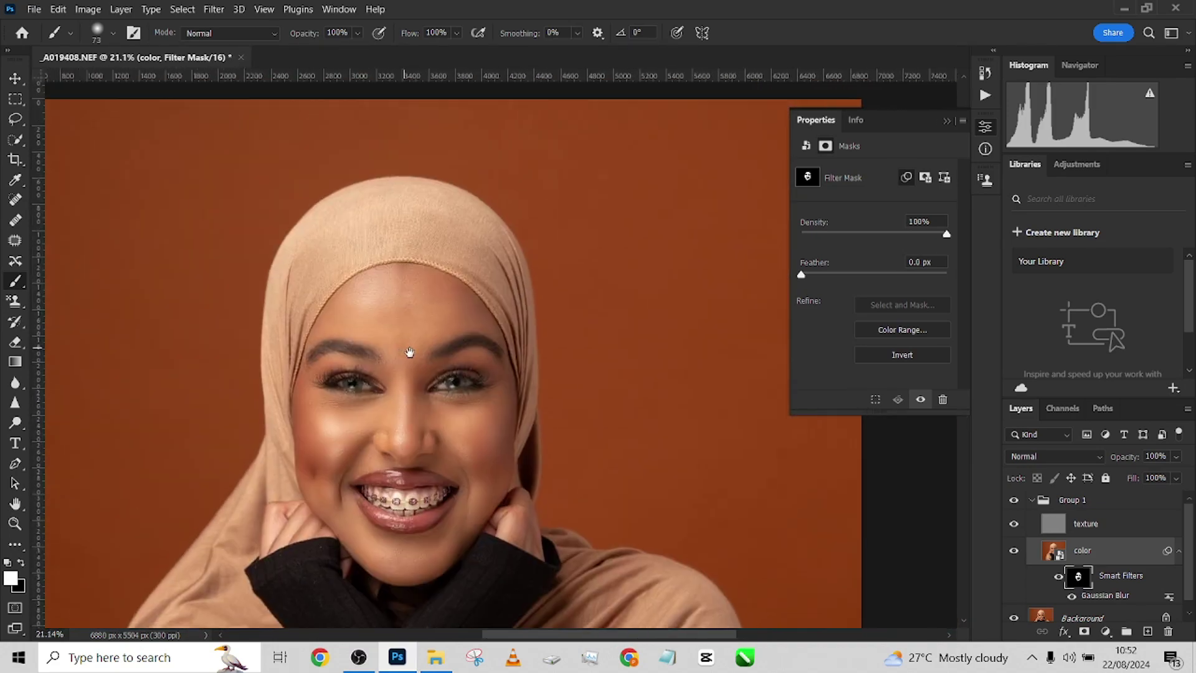
scroll(433, 301, up, 4)
scroll(447, 305, down, 4)
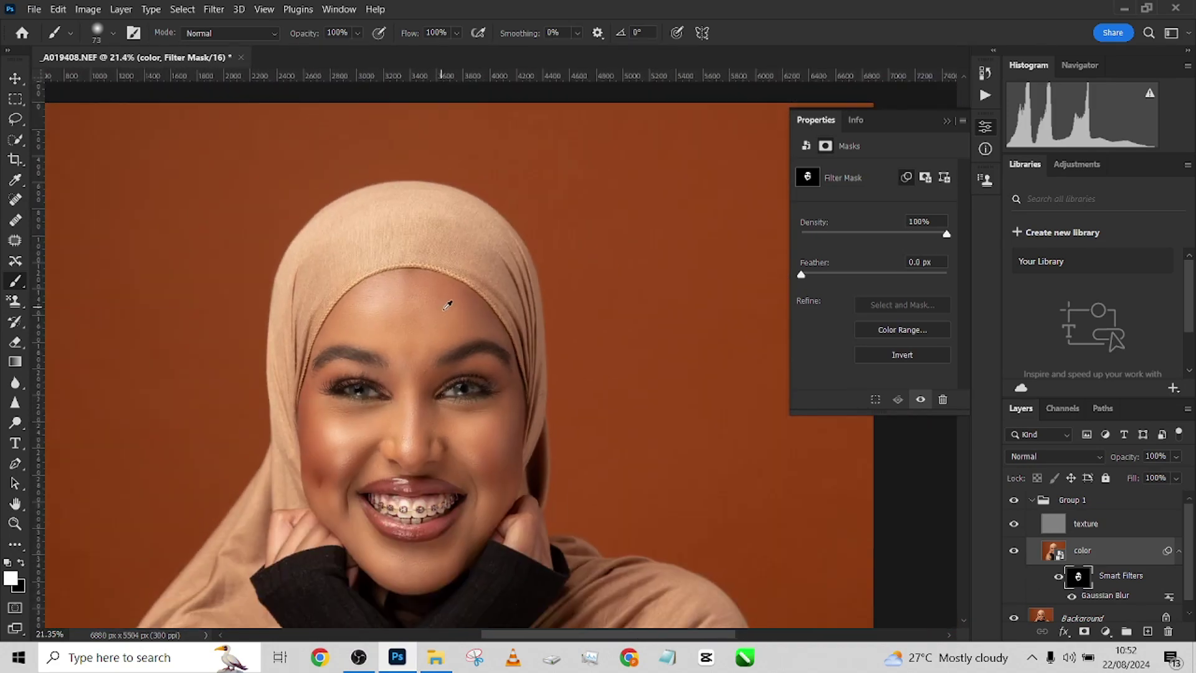
Toggle Group 1's visibility to compare the portrait before and after smoothing, and inspect the face up close
drag(449, 352, 510, 255)
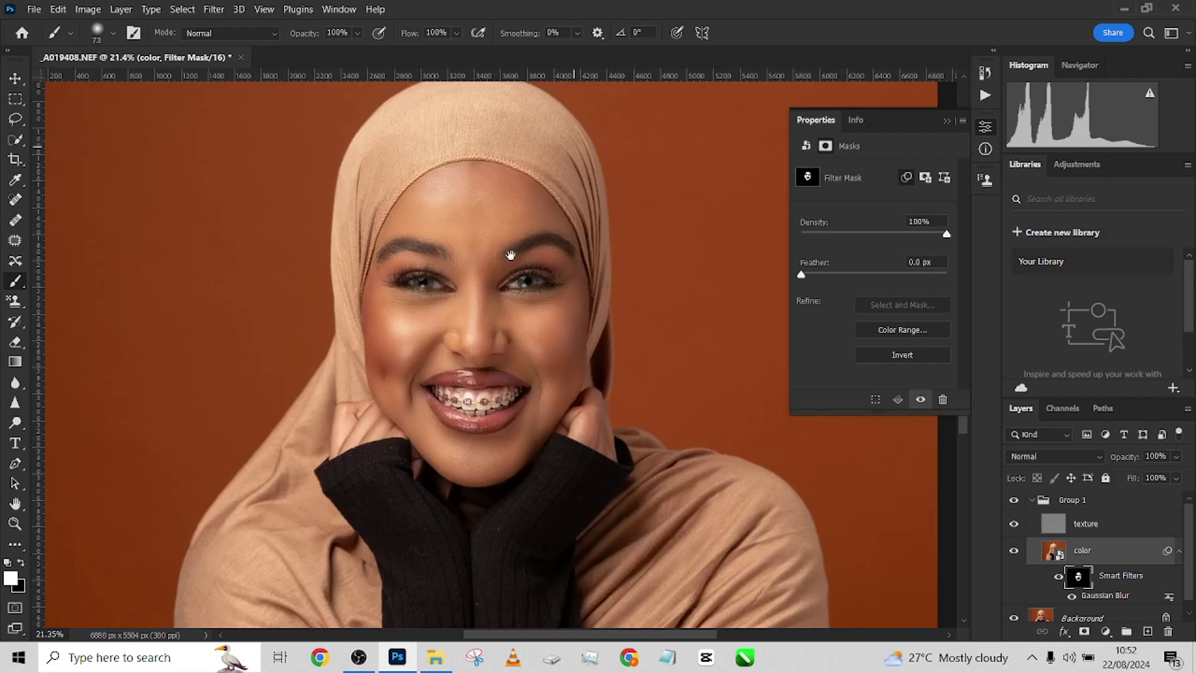
click(1015, 502)
click(1014, 502)
click(1015, 501)
click(1015, 501)
scroll(555, 396, up, 4)
scroll(521, 503, down, 1)
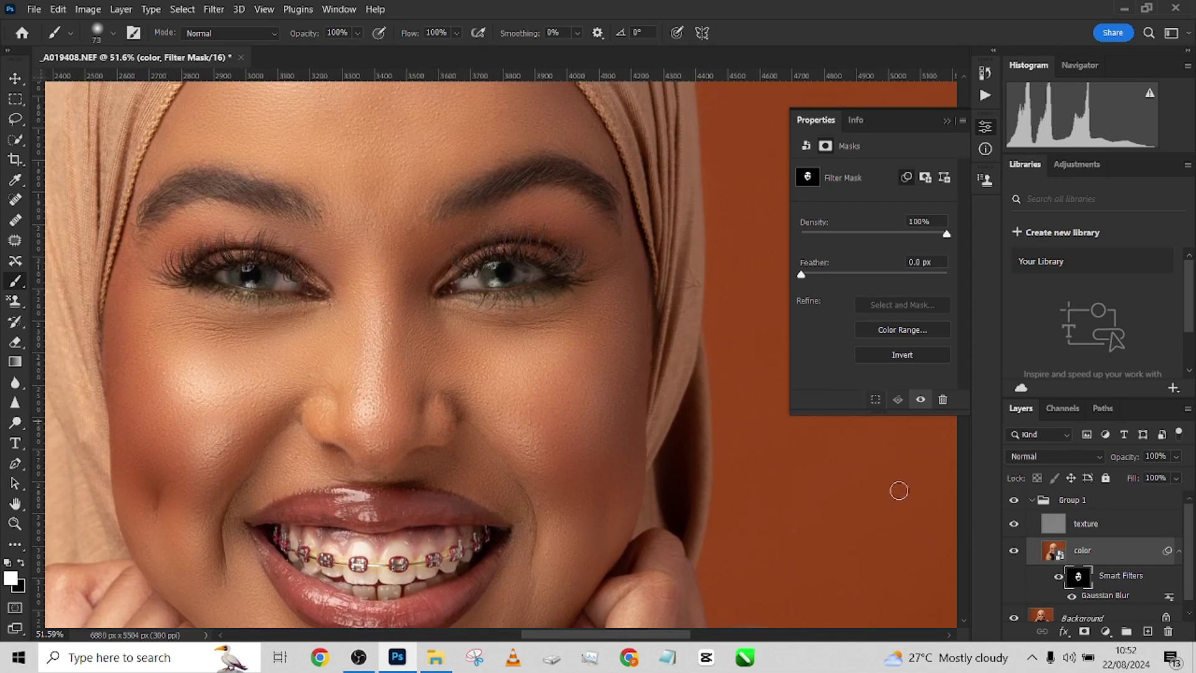
Switch Group 1 off and on to check the smoothed facial skin against the original at close range
click(1013, 499)
click(1013, 499)
click(1013, 499)
click(1013, 499)
Reopen the color layer's Gaussian Blur smart filter and set its radius to 28 pixels after previewing 30 and 15 pixels
click(1100, 601)
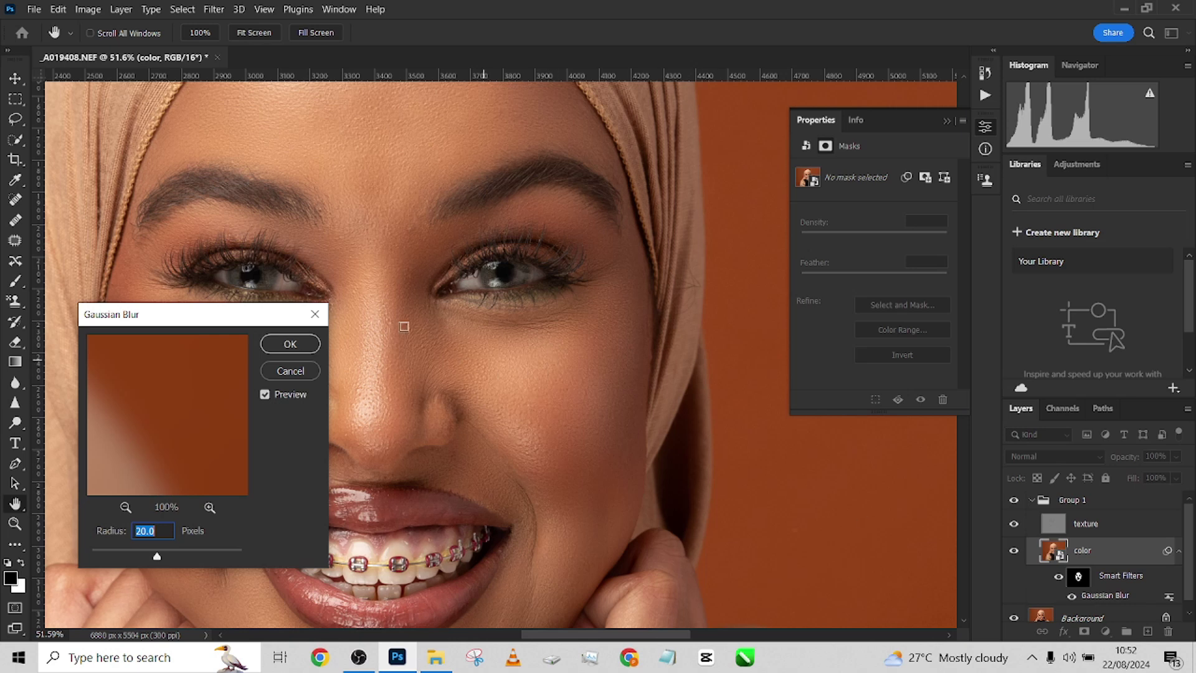
drag(169, 321, 630, 260)
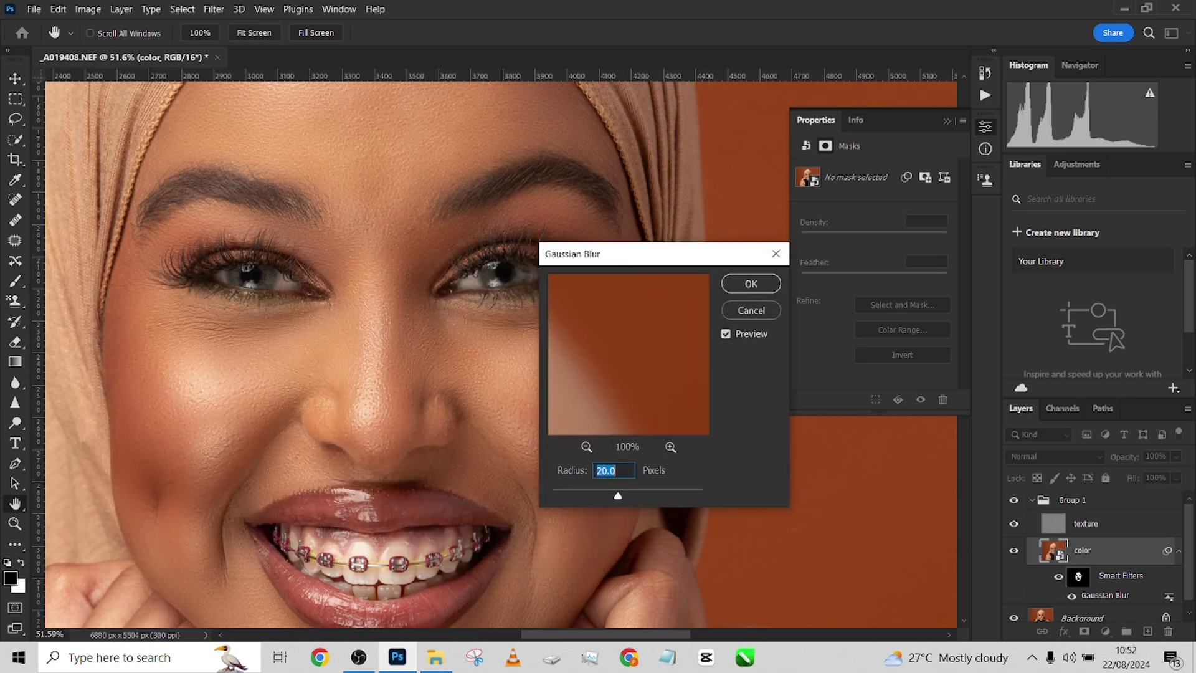
text(30)
key(alt)
key(ctrl+minus)
key(ctrl+minus)
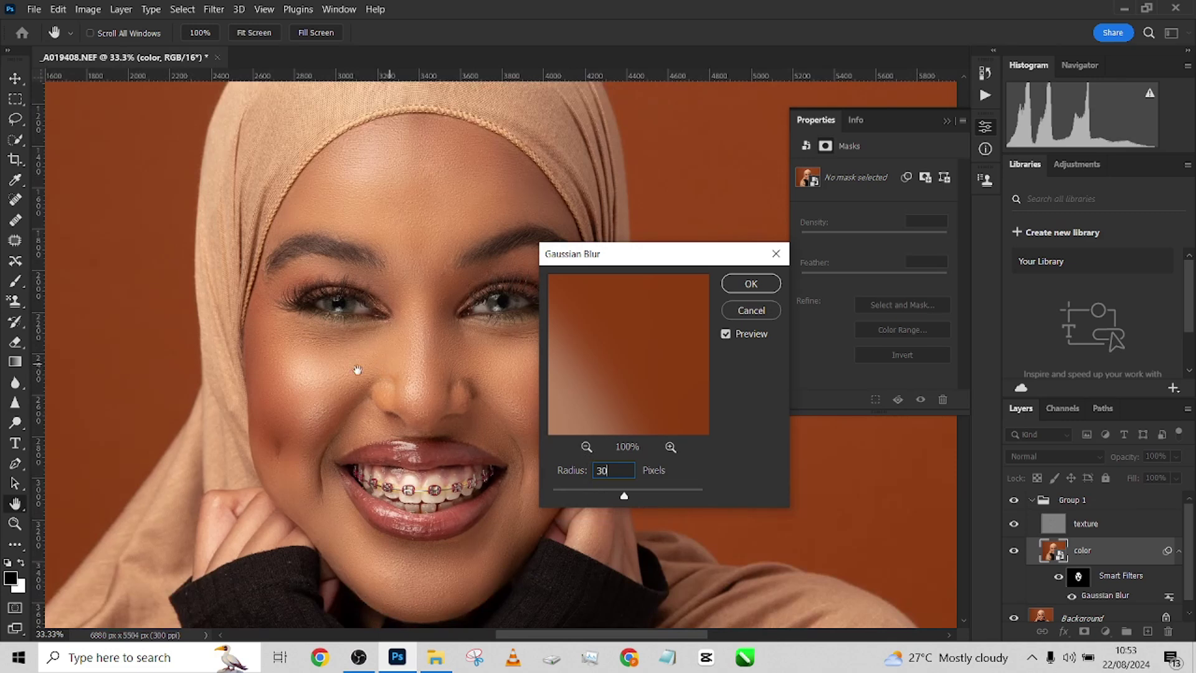
drag(357, 370, 283, 345)
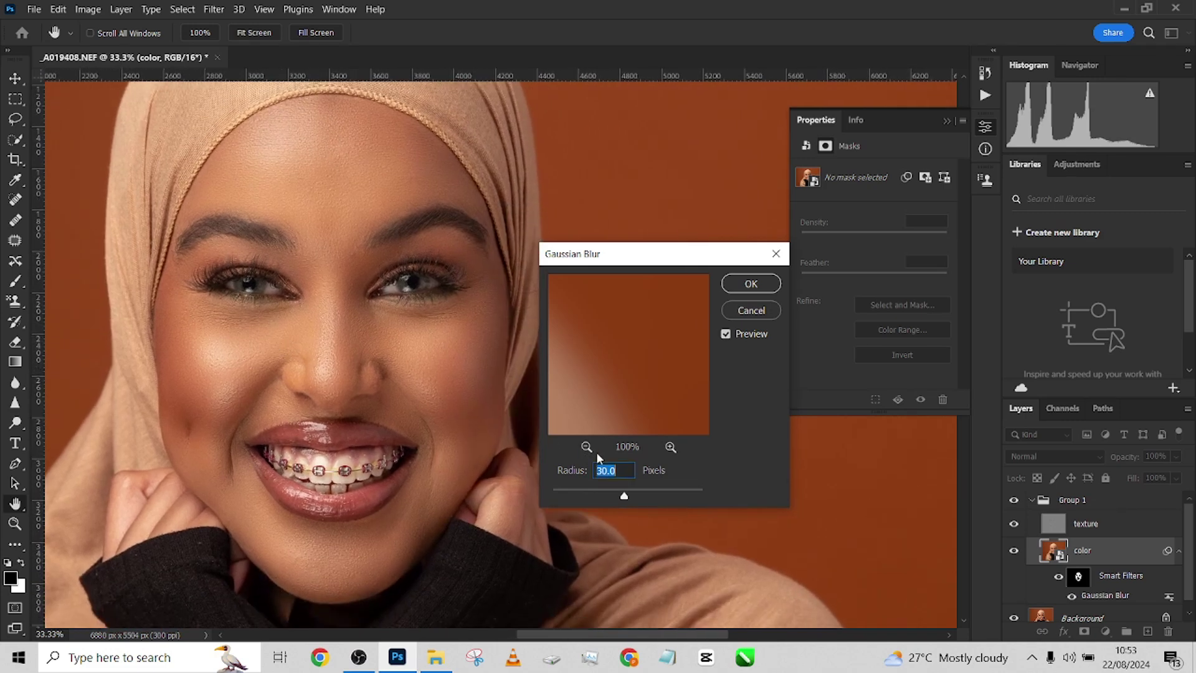
text(15)
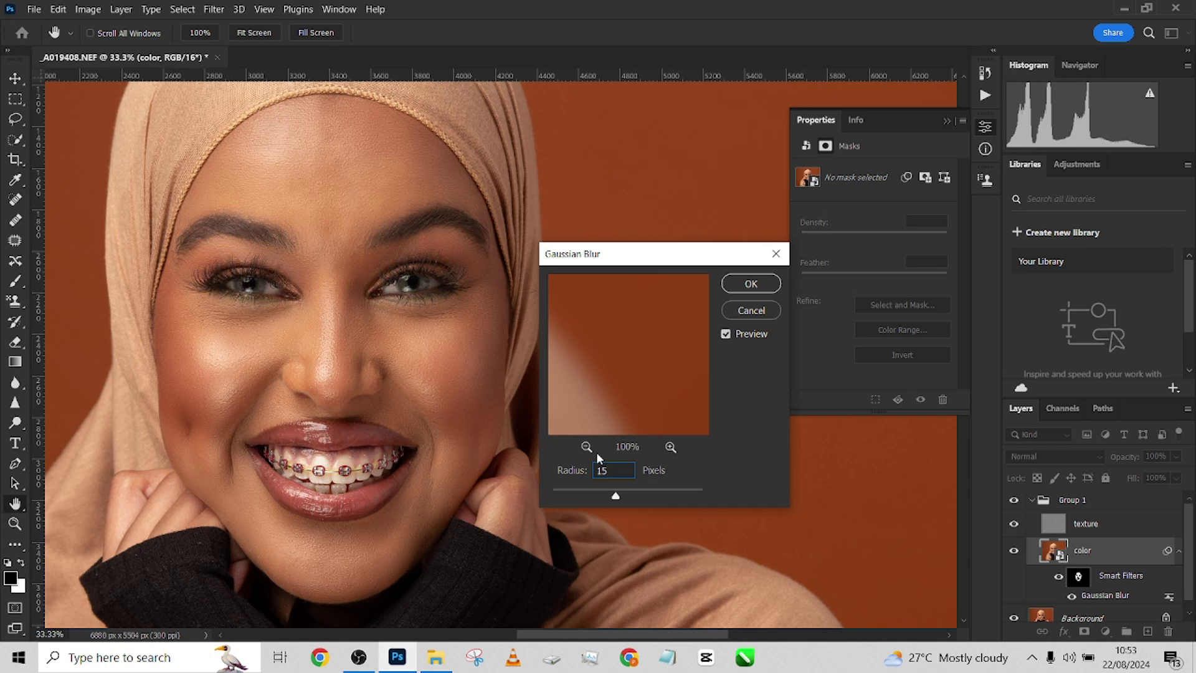
text(28)
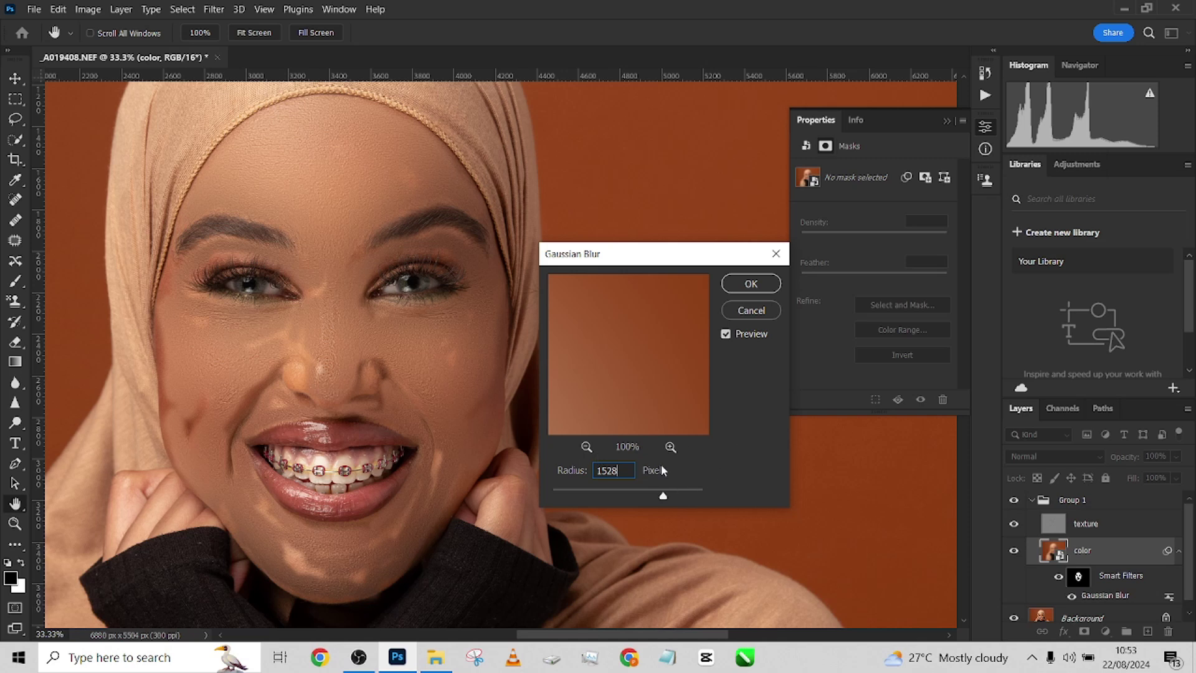
double_click(627, 470)
text(28)
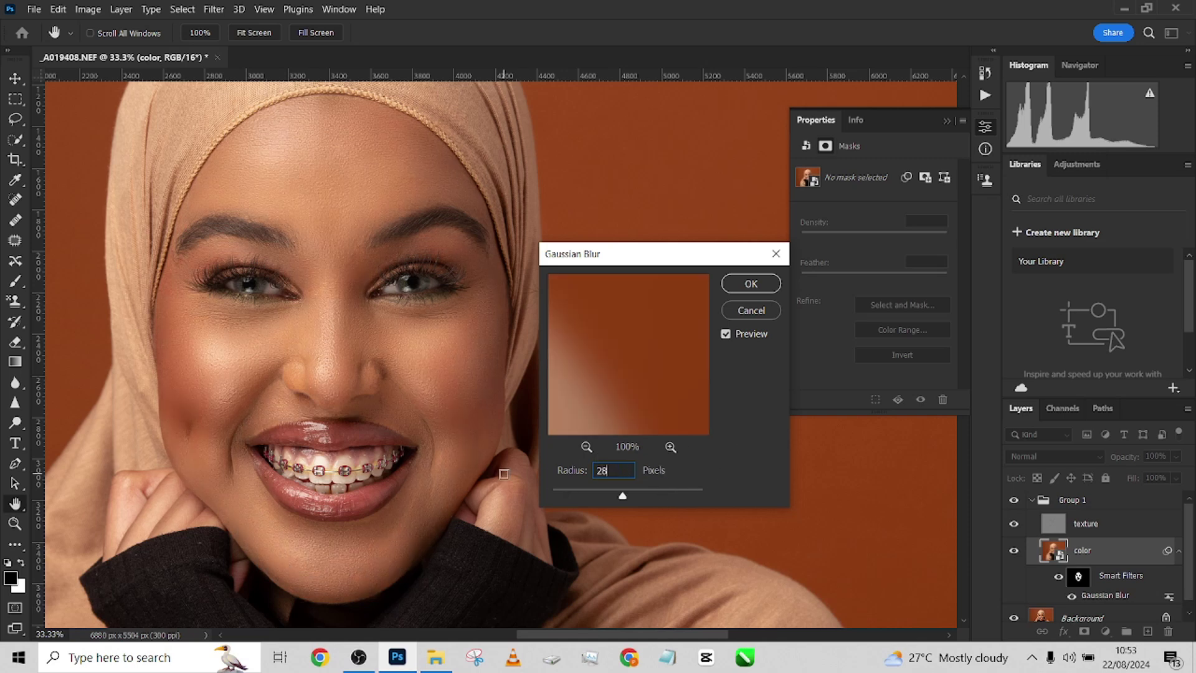
click(735, 283)
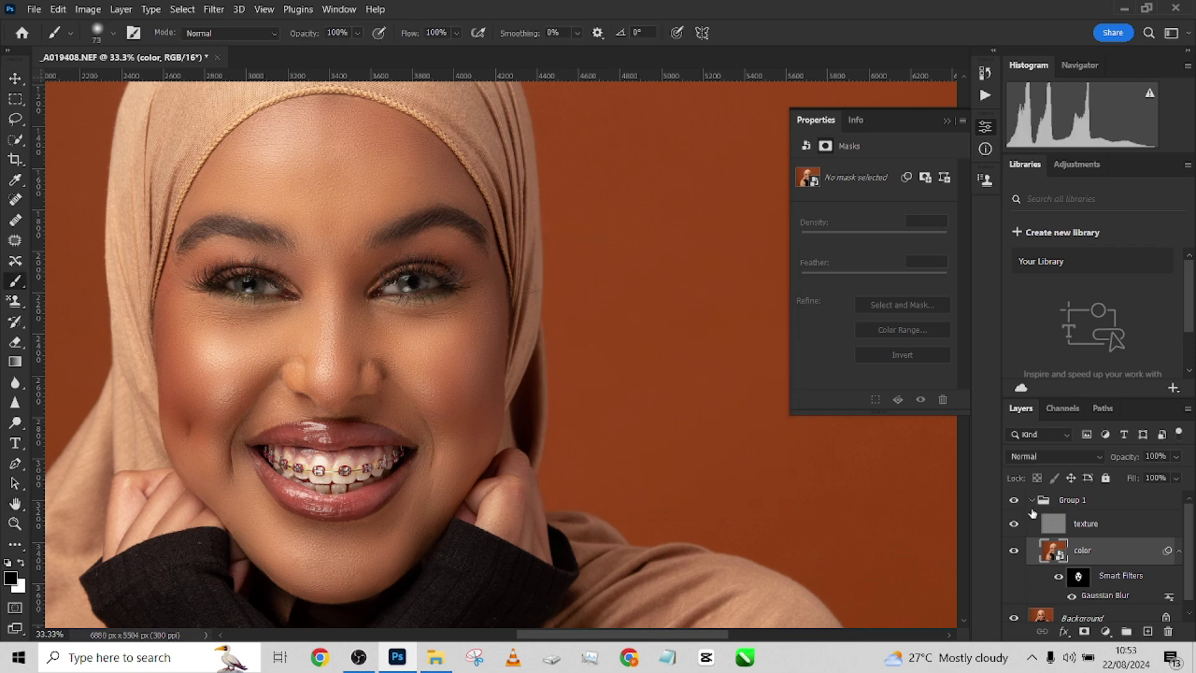
Toggle Group 1's visibility to compare the revised blur with the original, and check the whole portrait
click(1015, 501)
click(1015, 501)
click(1015, 501)
click(1015, 502)
click(1015, 501)
scroll(552, 494, down, 3)
drag(453, 506, 416, 380)
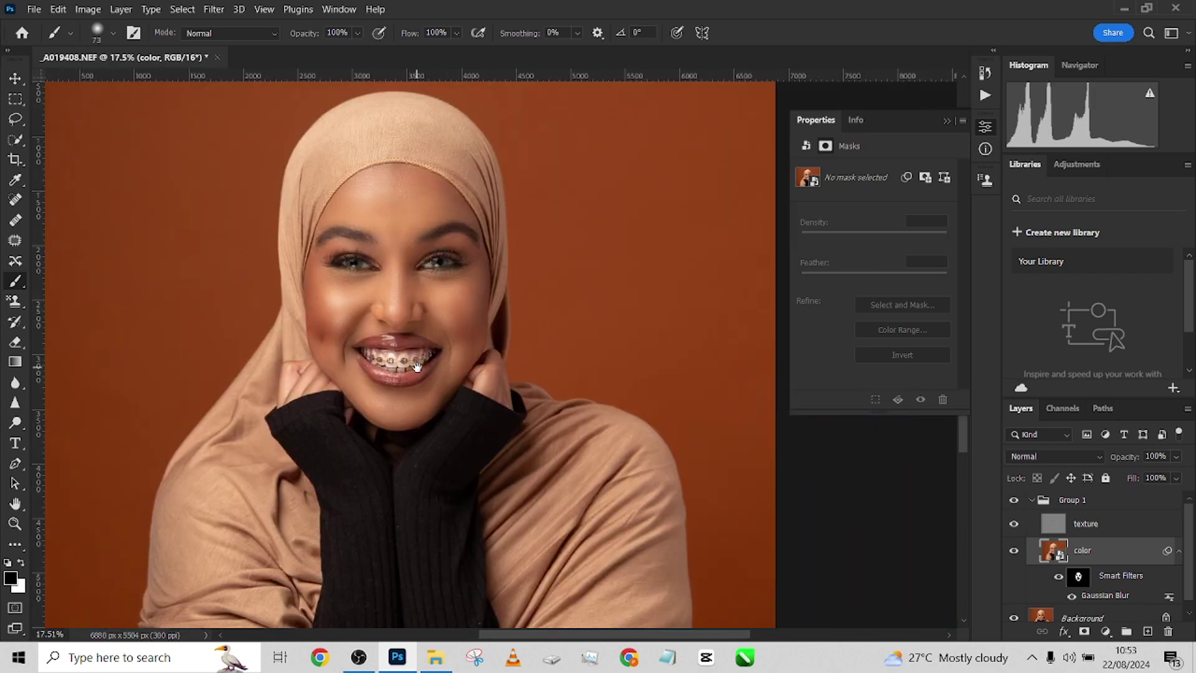
Collapse Group 1 and add a Hue/Saturation adjustment layer above it for the teeth
click(1036, 502)
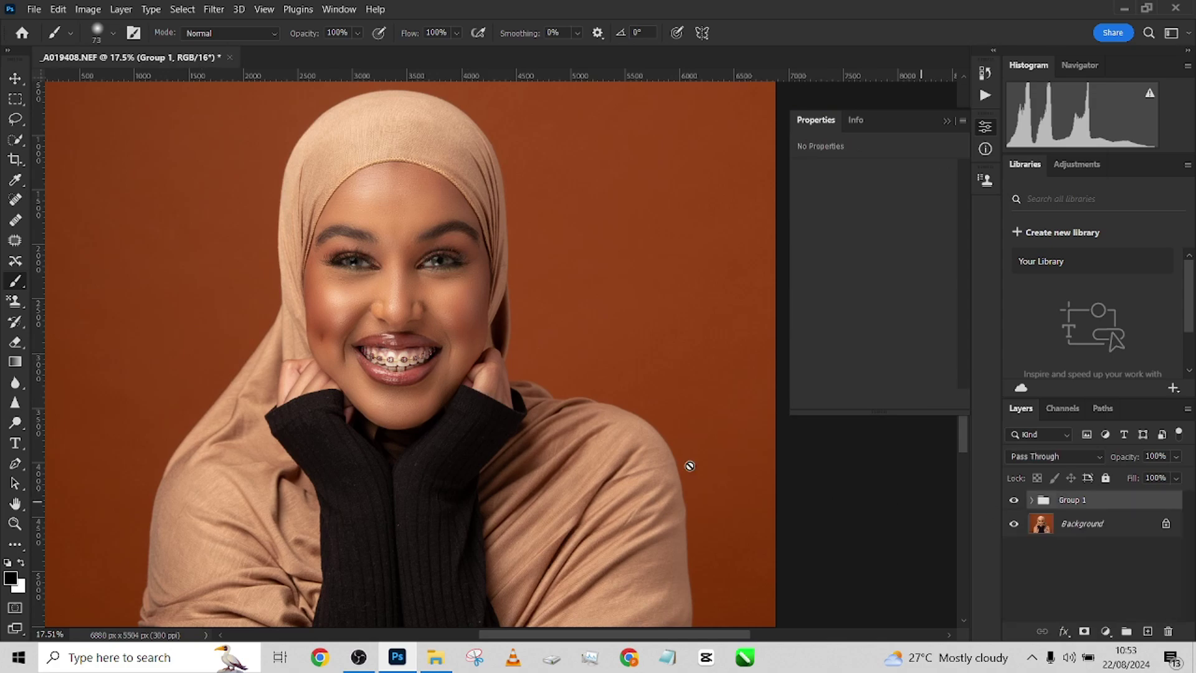
scroll(453, 387, up, 6)
scroll(269, 354, up, 1)
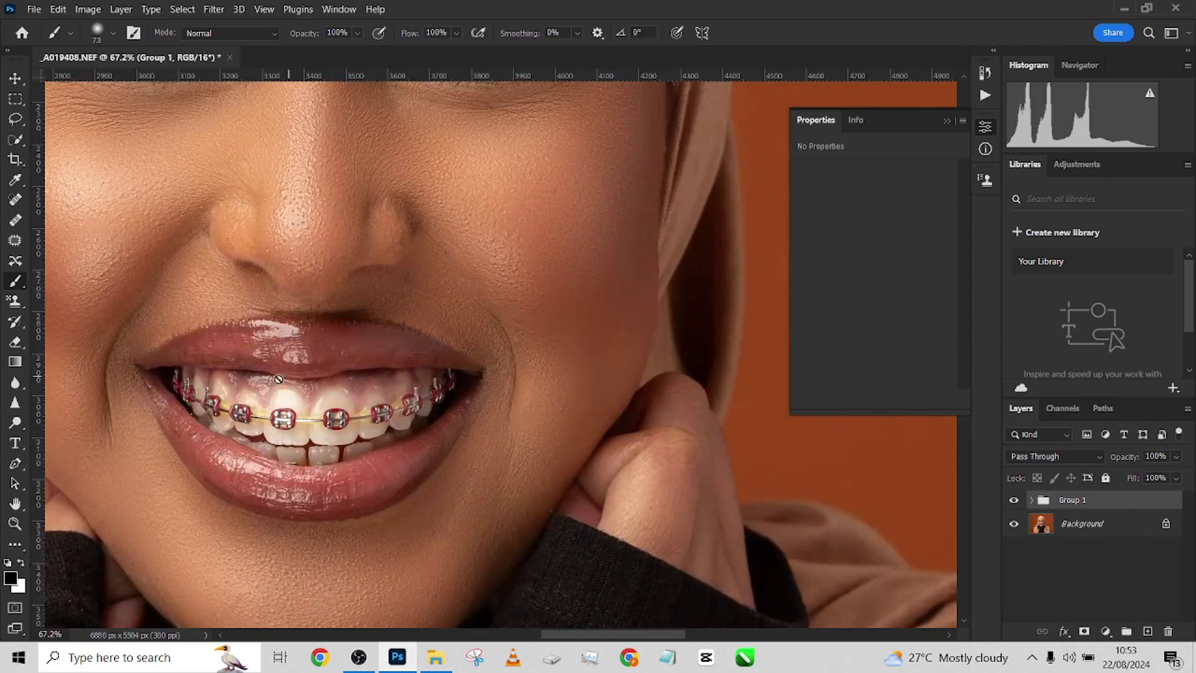
drag(318, 249, 360, 222)
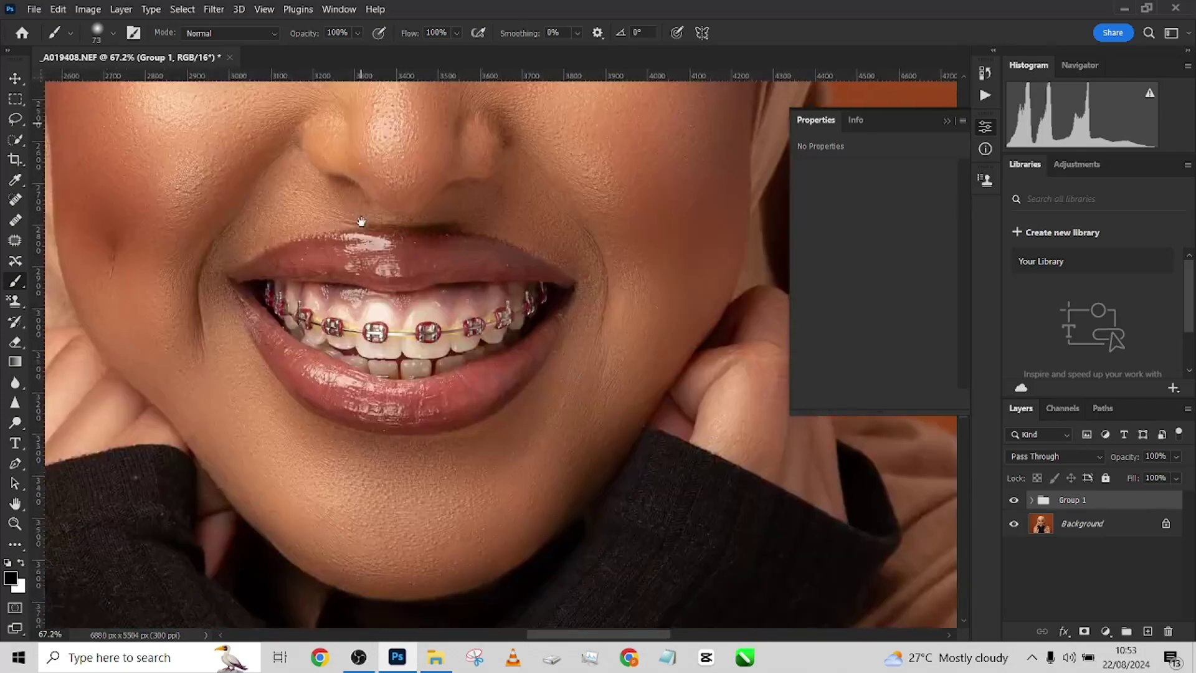
scroll(469, 331, up, 2)
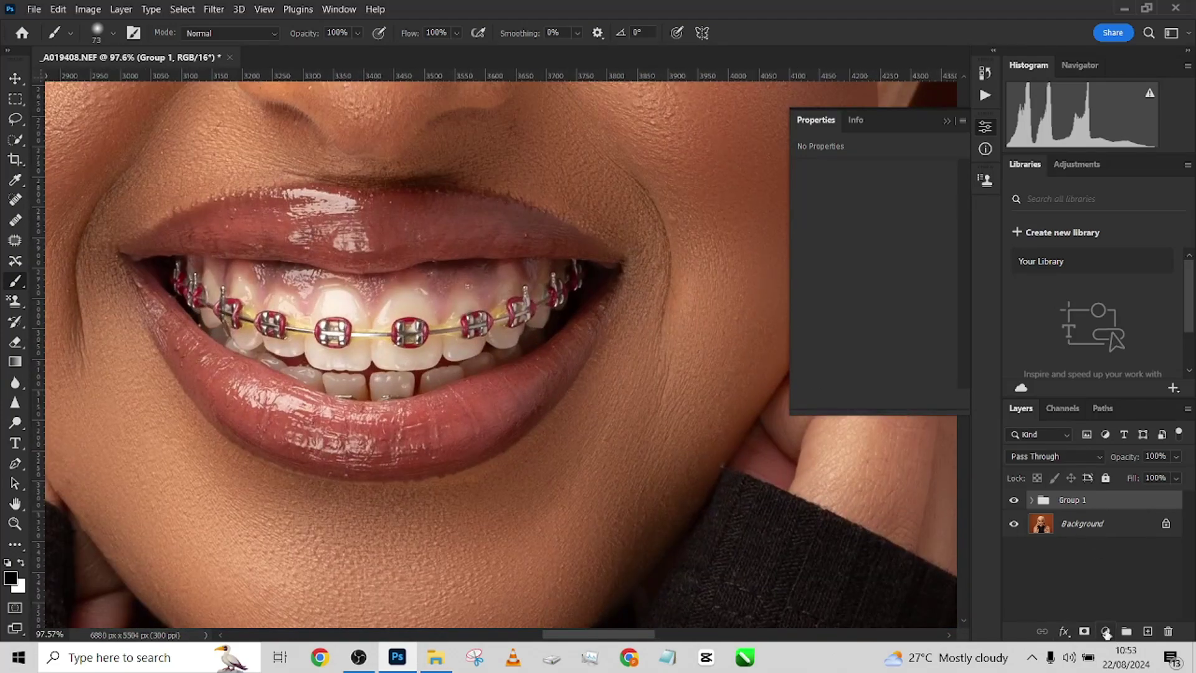
click(1107, 633)
click(1096, 496)
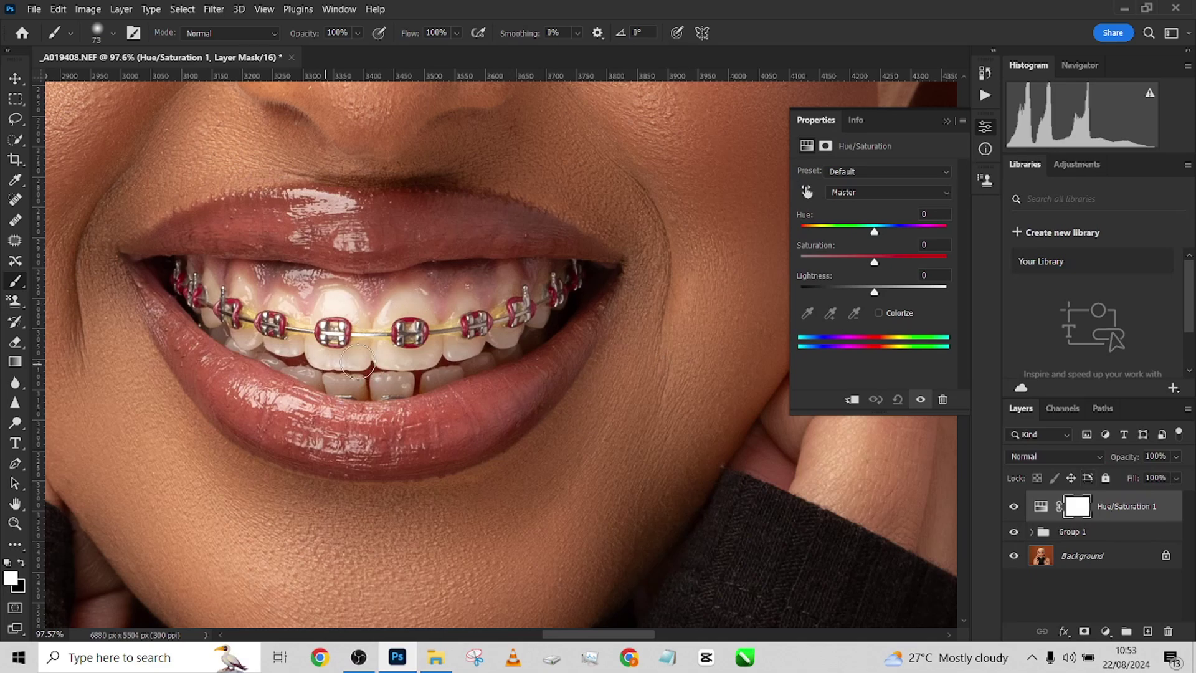
Set the Yellows saturation to -100 in the Hue/Saturation adjustment
click(839, 198)
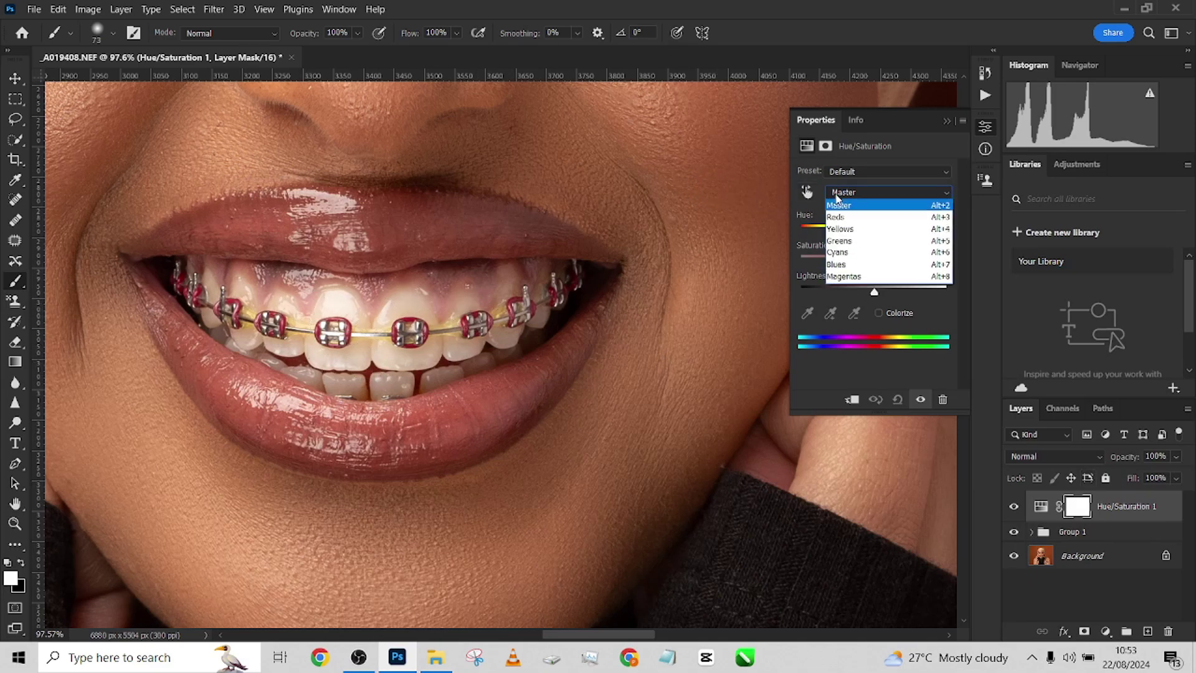
click(839, 229)
drag(828, 260, 801, 261)
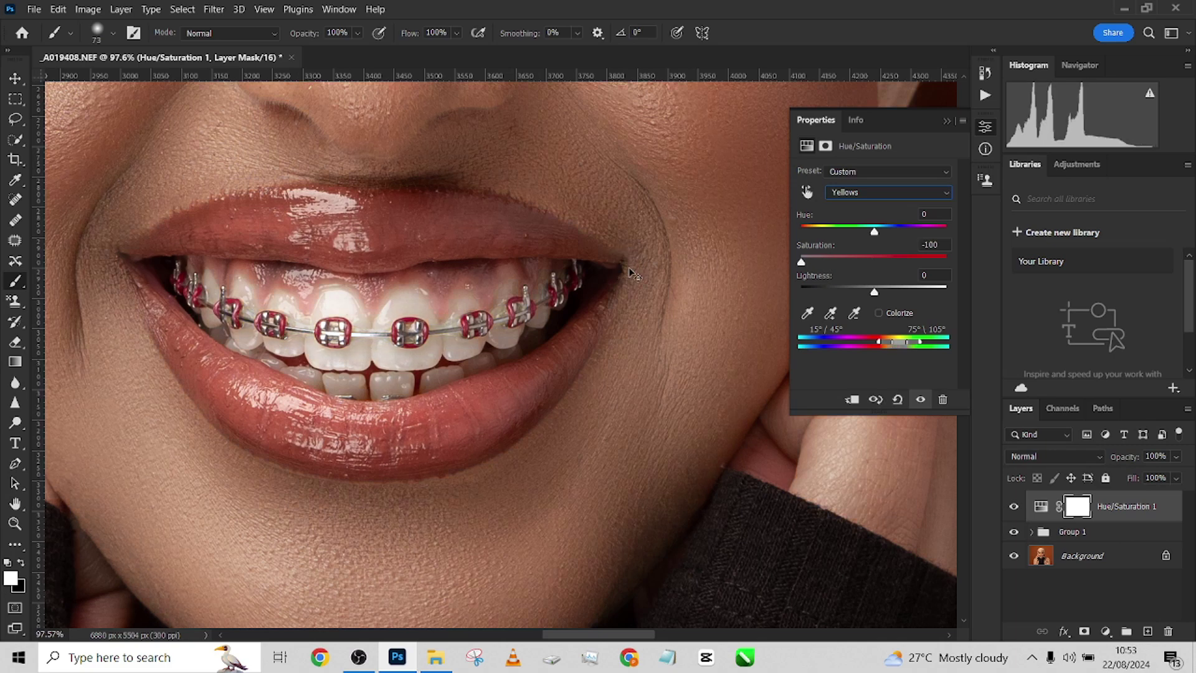
Invert the Hue/Saturation mask, paint the effect onto the teeth only, and set the Yellows lightness to +70
key(ctrl+i)
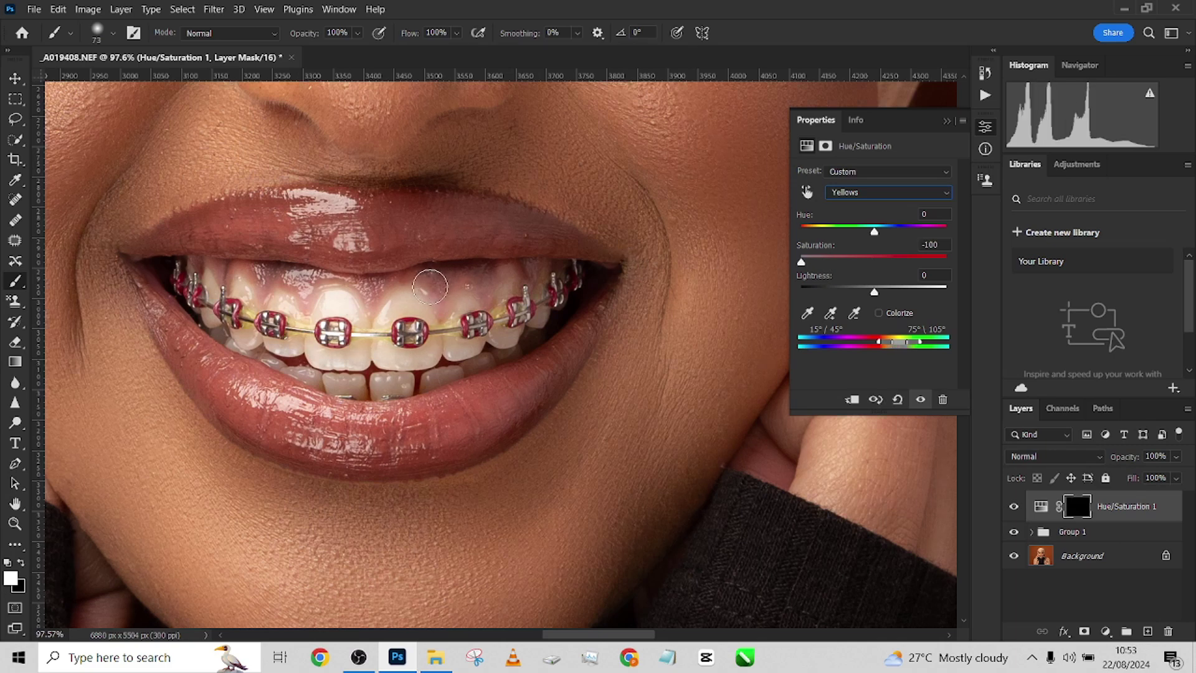
mouse_move(292, 319)
mouse_down()
mouse_move(447, 333)
mouse_move(289, 327)
mouse_move(205, 299)
mouse_move(274, 339)
mouse_up()
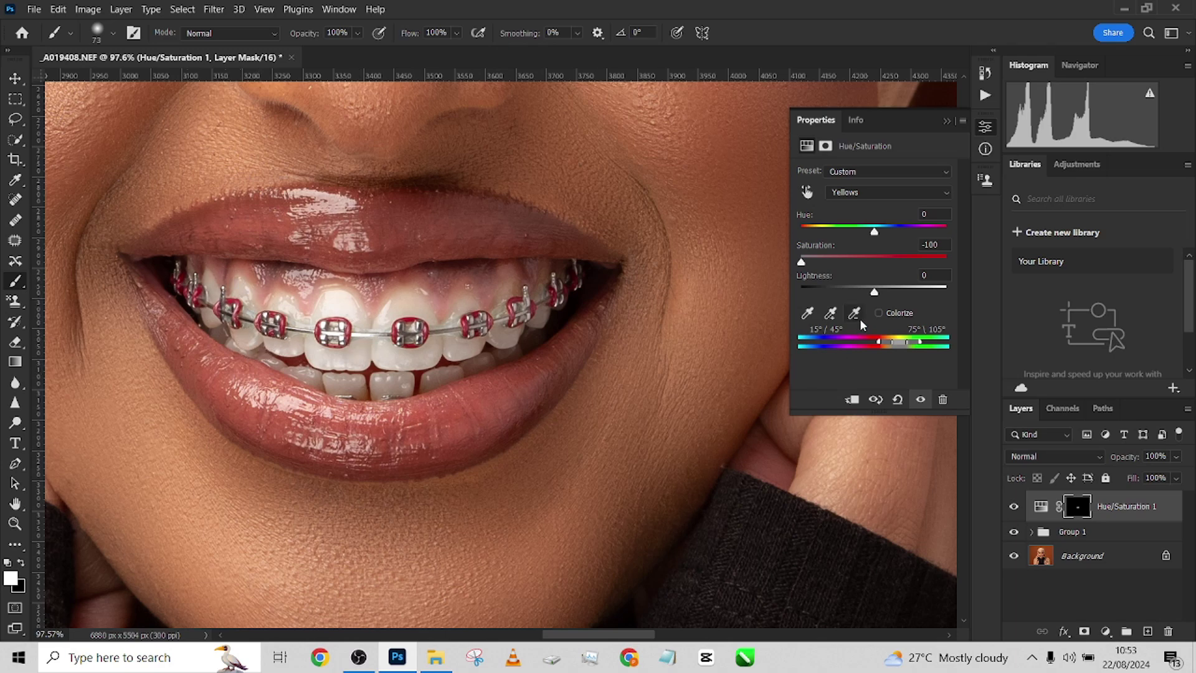
drag(887, 290, 922, 296)
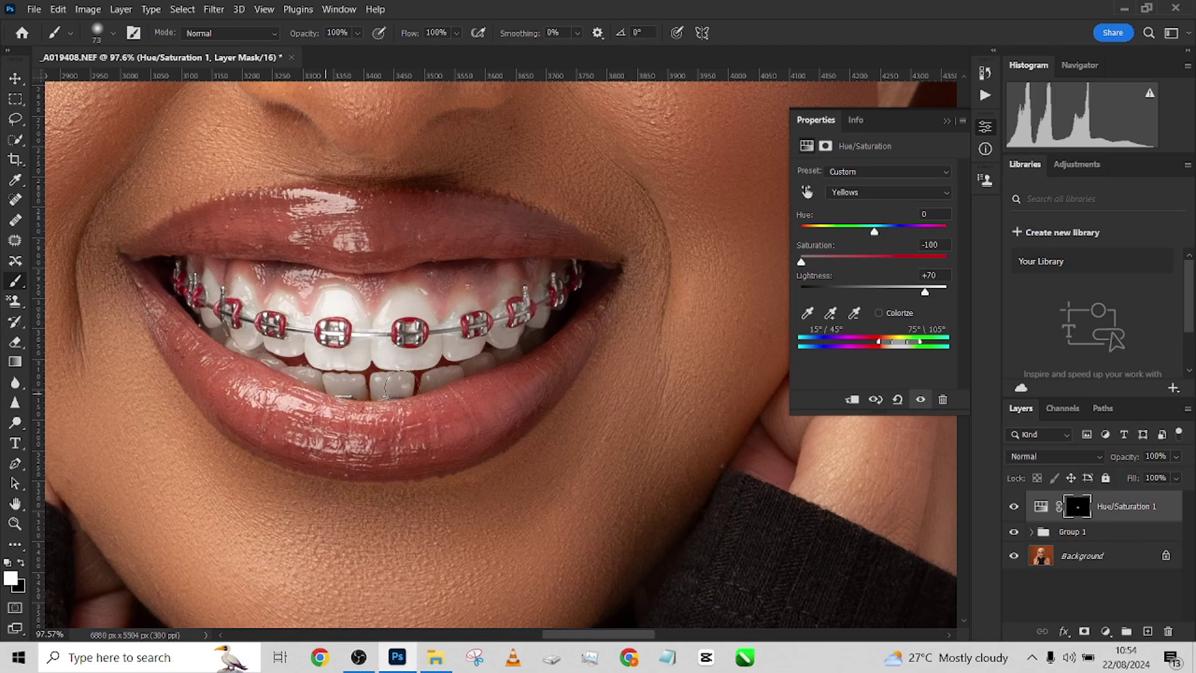
Add a Curves adjustment that brightens the midtones from input 108 to output 132, and invert its mask to black
scroll(416, 380, down, 8)
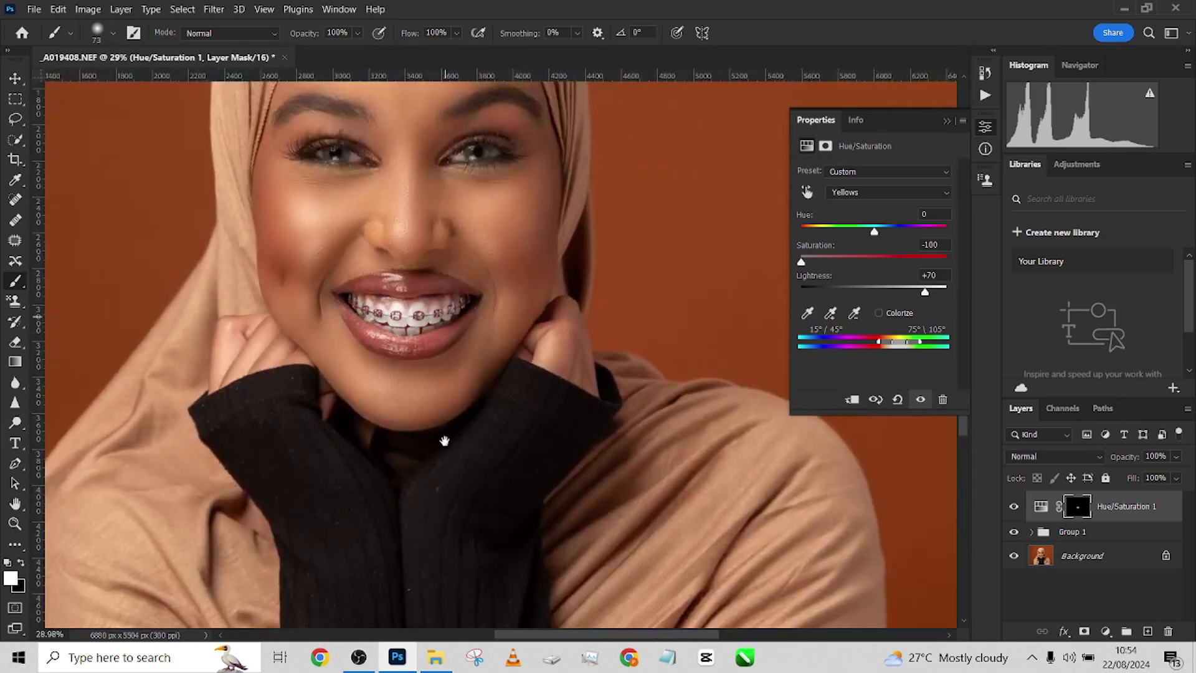
scroll(437, 351, down, 3)
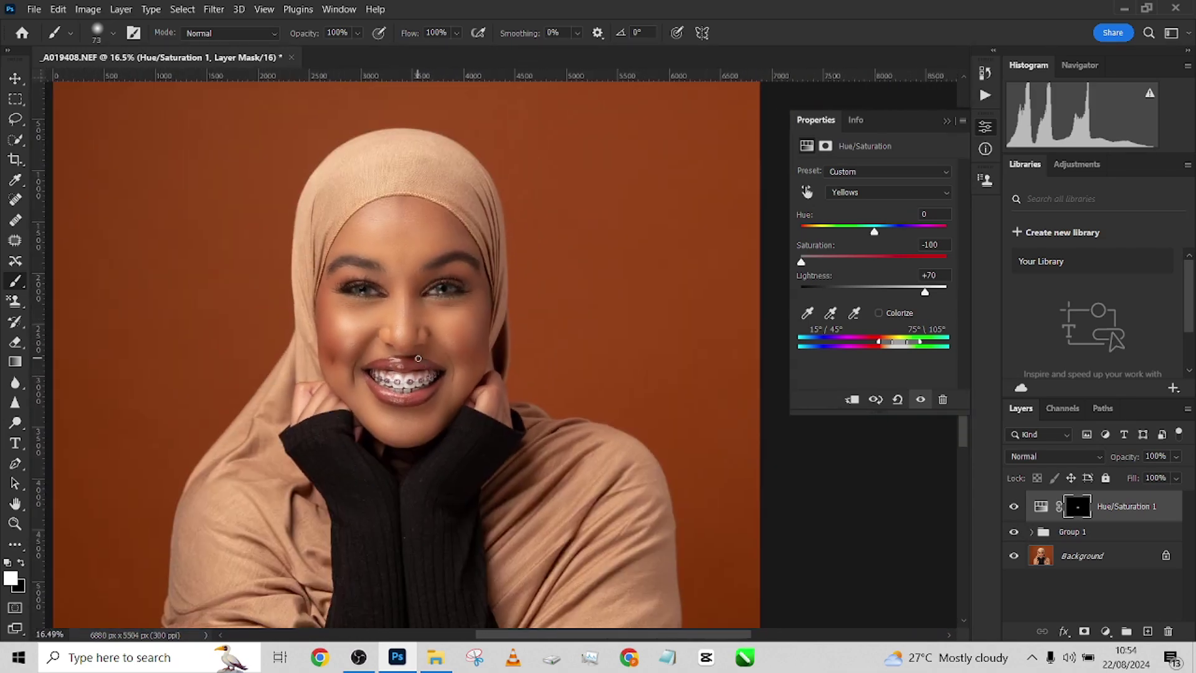
click(1110, 627)
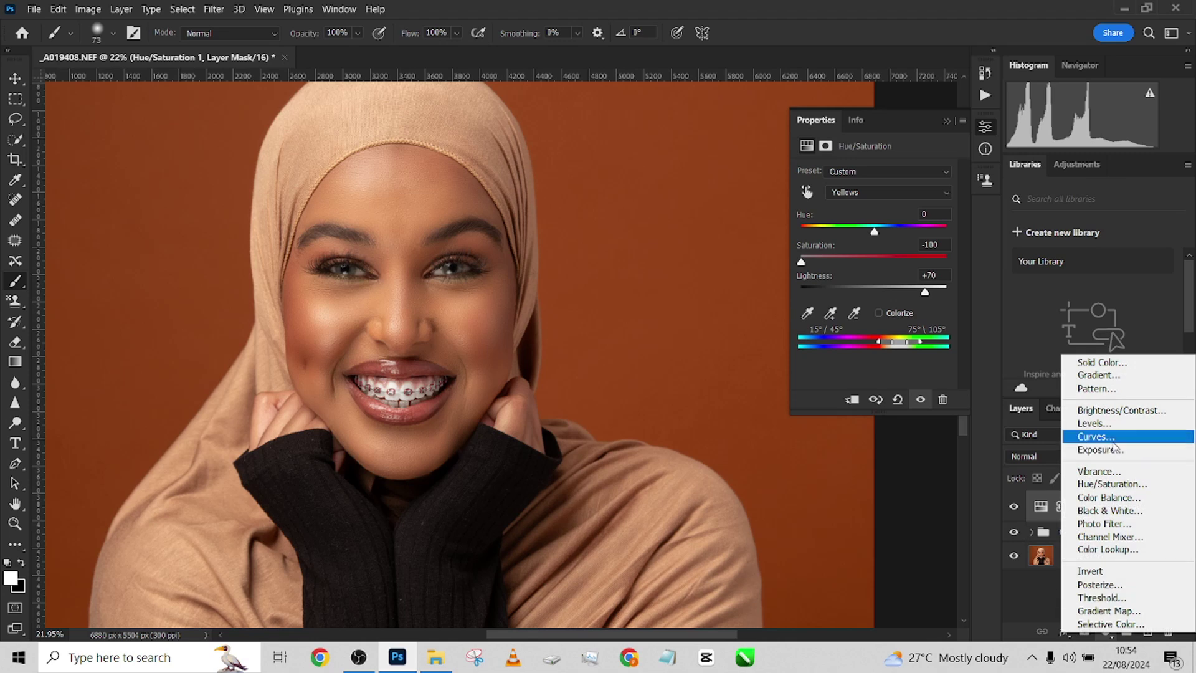
click(1091, 439)
drag(878, 274, 880, 262)
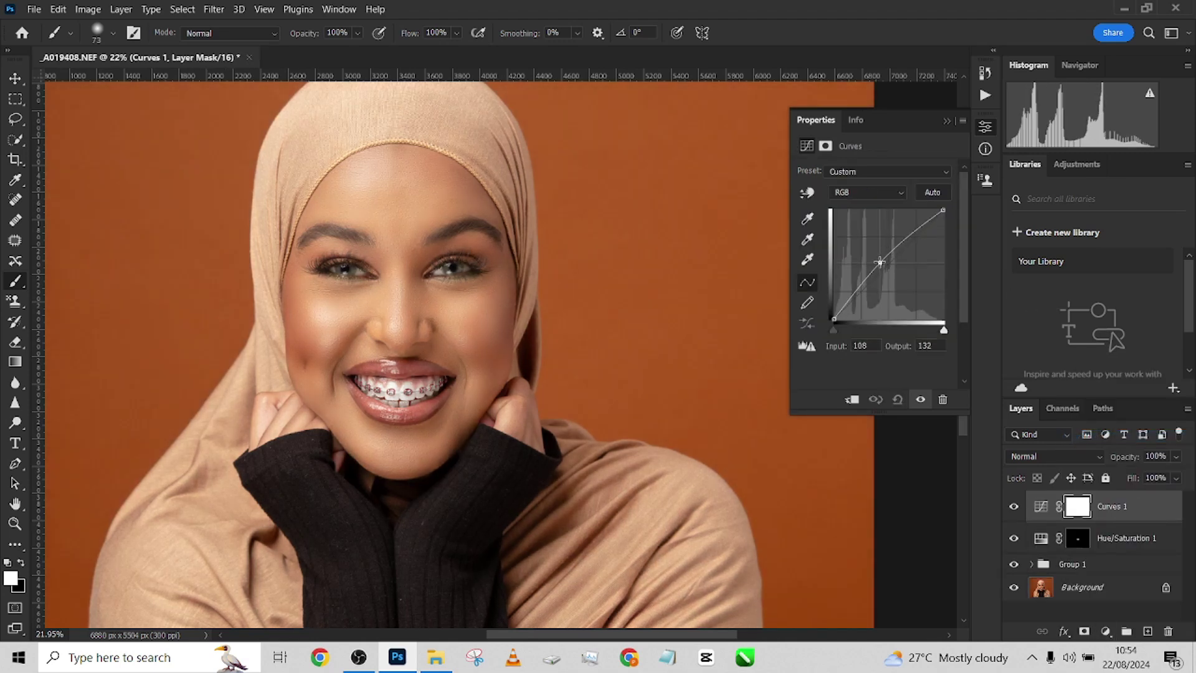
key(ctrl+i)
Duplicate the Curves layer and reshape the copy's curve to darken the midtones, mapping input 132 to output 99
key(ctrl+j)
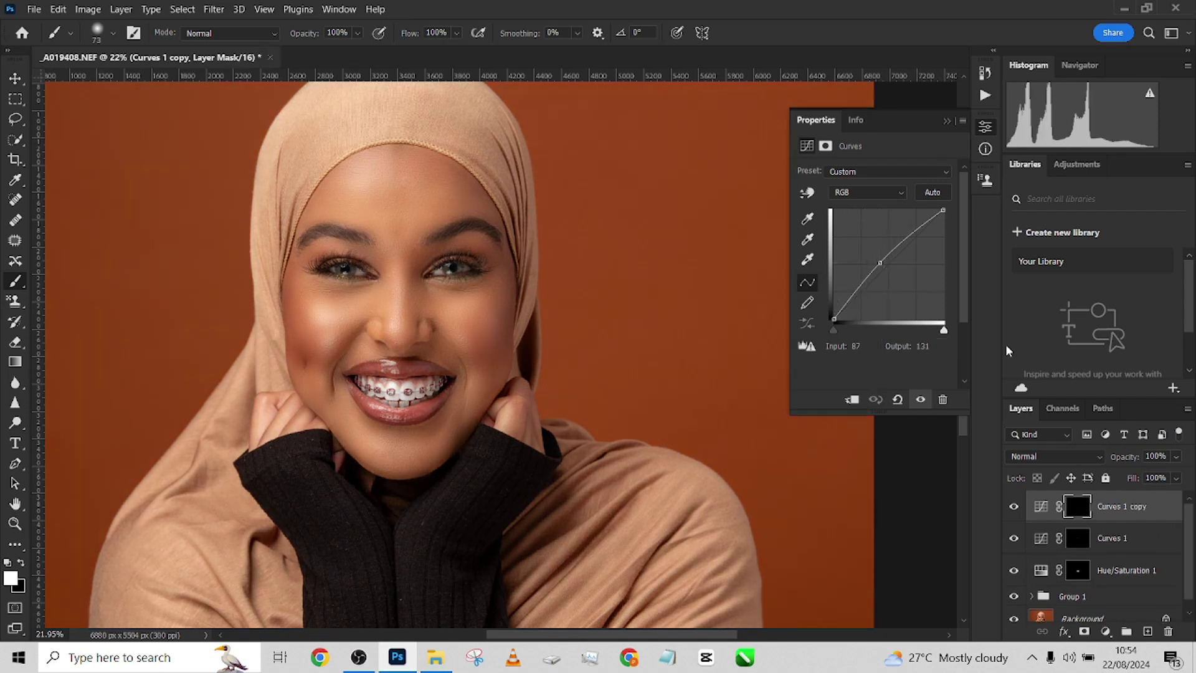
drag(878, 265, 890, 278)
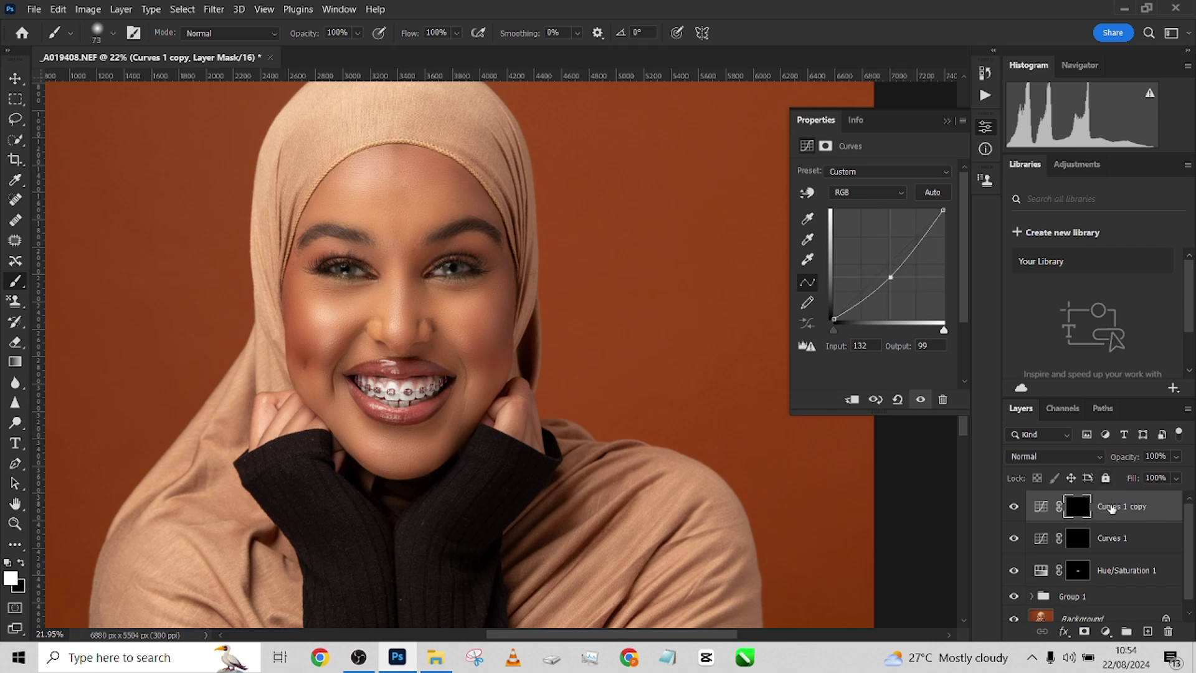
Rename the darkening Curves copy as b and the brightening Curves layer as d
double_click(1112, 507)
text(b)
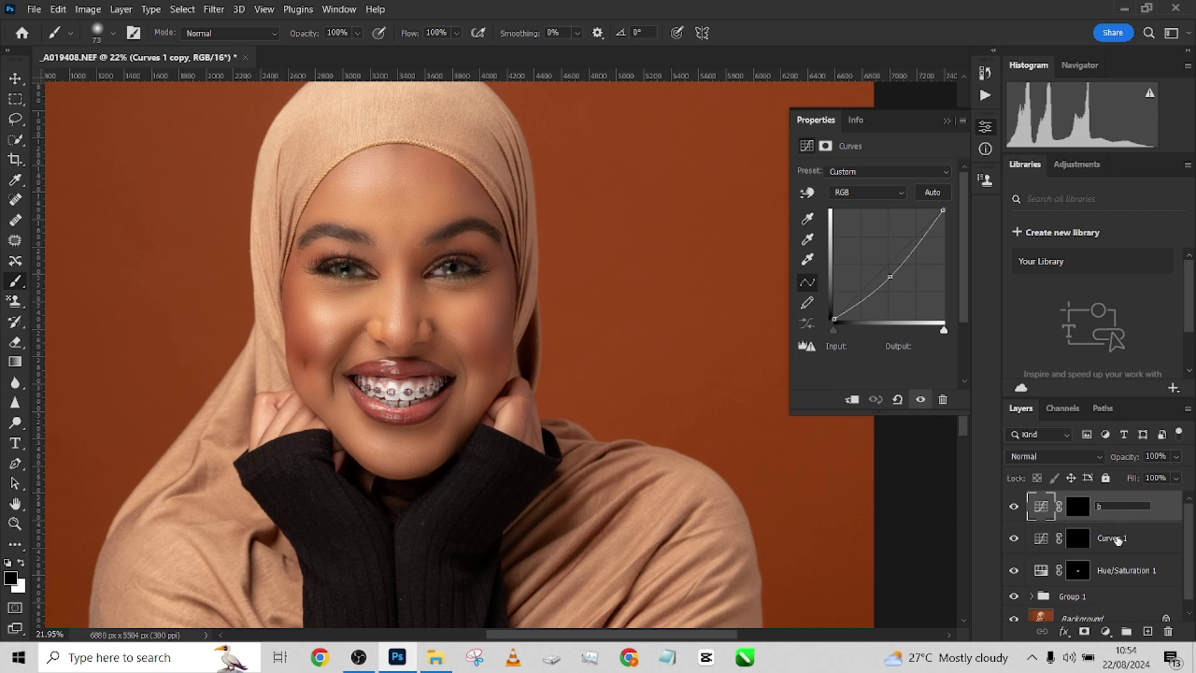
double_click(1111, 539)
text(d)
Target layer d's mask and set the brush flow to 3%
click(1077, 547)
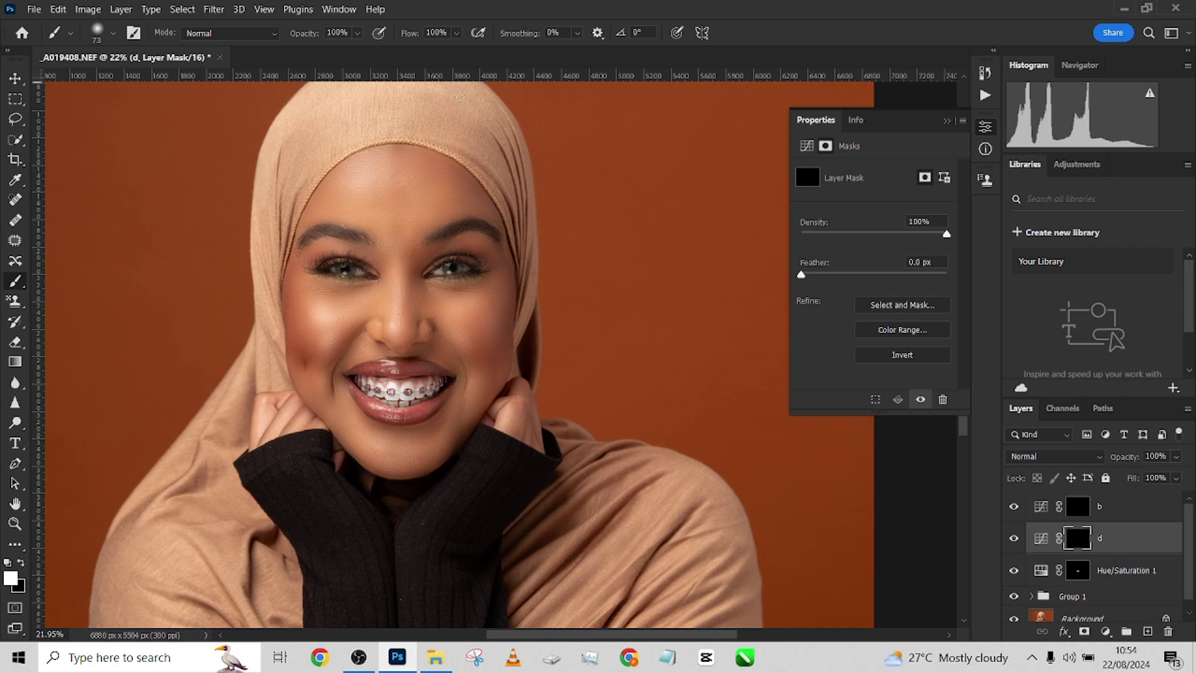
click(457, 33)
drag(476, 49, 405, 53)
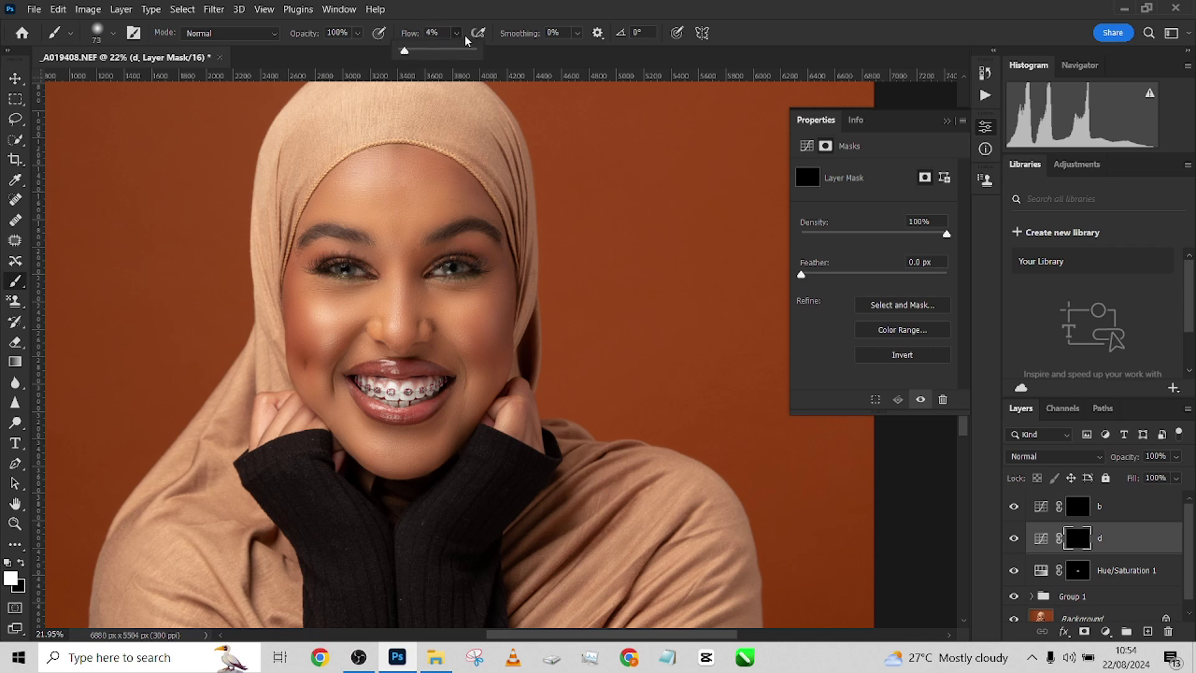
click(441, 32)
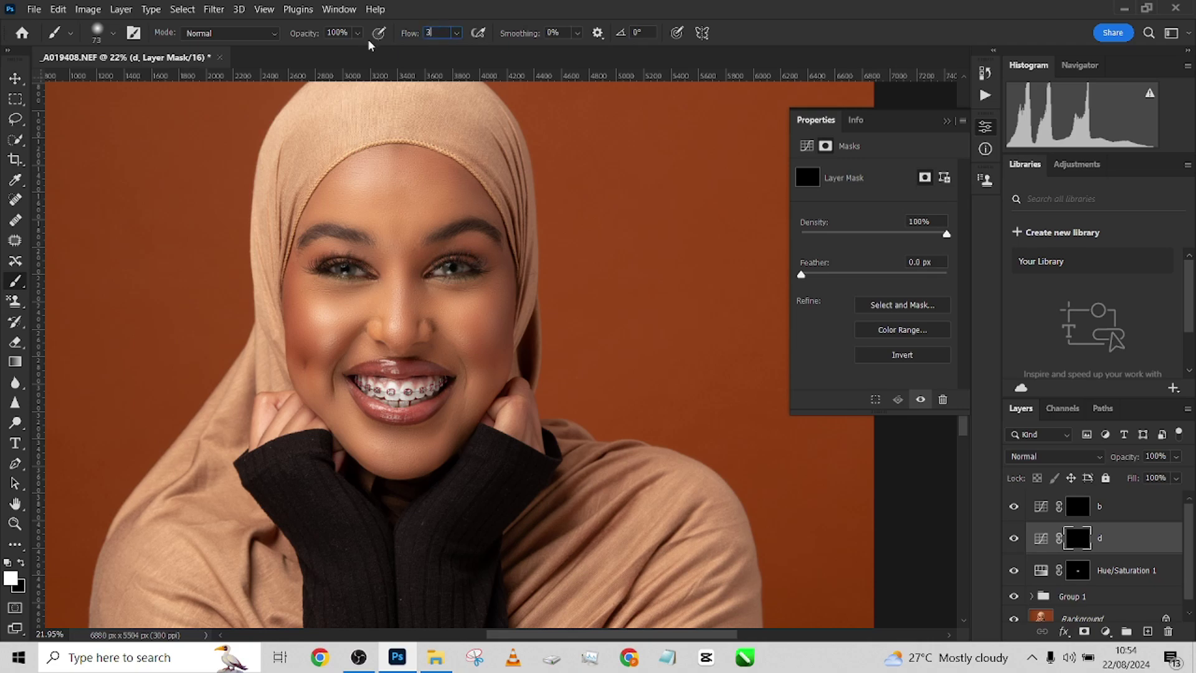
Paint subtle white strokes on layer d's mask to brighten the face, adjusting the brush size
scroll(469, 341, up, 3)
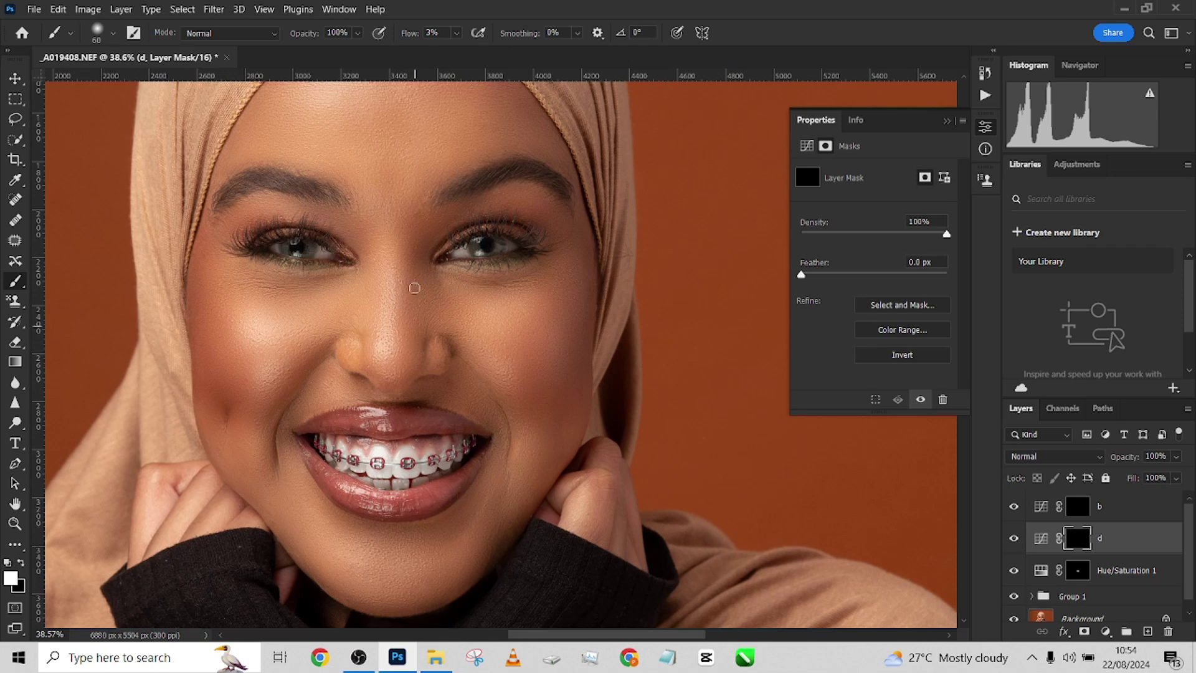
key(bracketright)
key(bracketright)
key(bracketright)
Hide Group 1 and brighten the cheek beside the smile line on layer d's mask, resizing the brush to 125
key(bracketright)
key(bracketright)
key(bracketright)
key(bracketright)
key(bracketright)
key(bracketright)
key(bracketleft)
click(1015, 596)
click(1017, 598)
key(bracketleft)
key(bracketleft)
key(bracketleft)
key(bracketleft)
key(bracketleft)
key(bracketleft)
key(bracketright)
click(1014, 596)
key(bracketright)
key(bracketright)
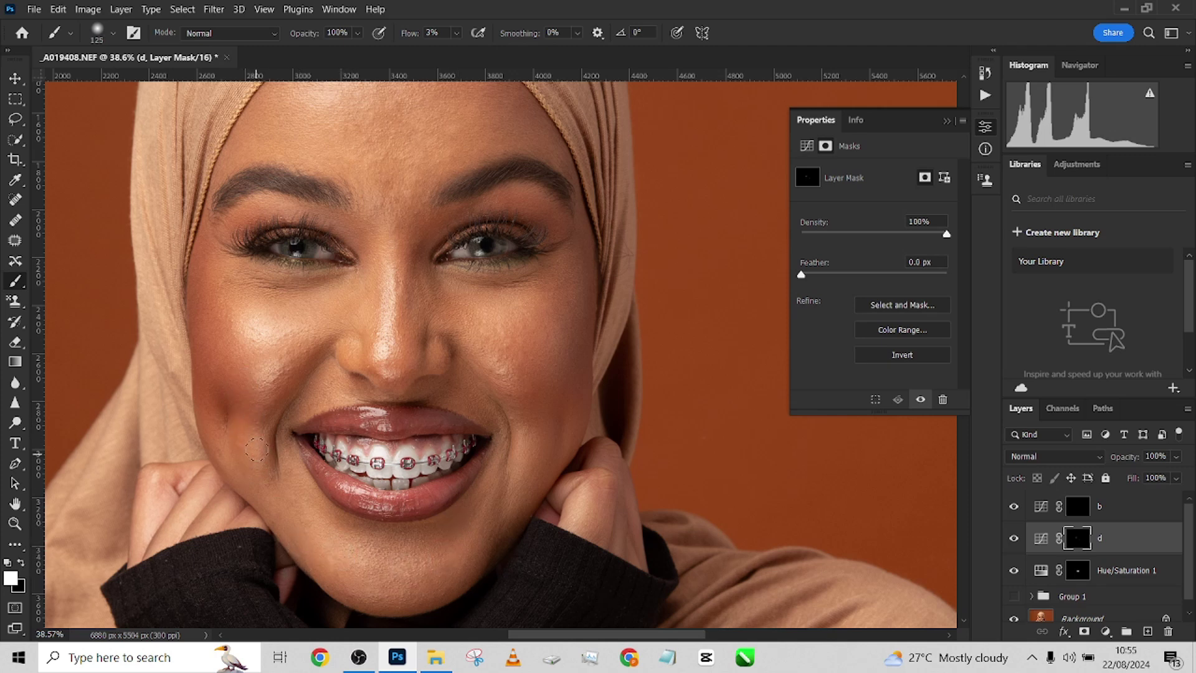
Paint white on layer d's mask over the forehead with a large brush, varying its size to even out the darker patches
key(bracketleft)
key(bracketleft)
key(bracketleft)
key(bracketright)
key(bracketright)
key(bracketright)
key(bracketright)
key(bracketright)
scroll(396, 257, up, 3)
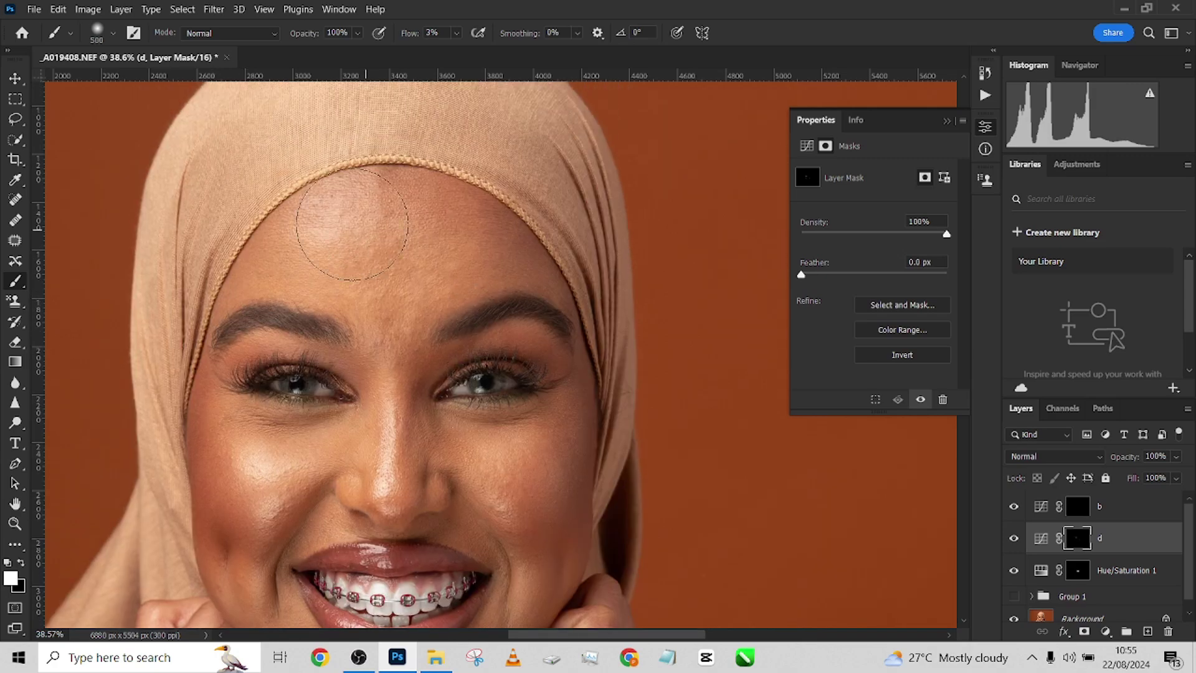
key(bracketright)
key(bracketright)
key(bracketleft)
key(bracketleft)
key(bracketleft)
key(bracketleft)
key(bracketleft)
Brighten the cheek on the image's right side on layer d's mask with the brush size at 125
key(bracketleft)
key(bracketleft)
key(bracketright)
key(bracketright)
key(bracketright)
key(bracketright)
scroll(494, 483, down, 2)
Raise the brush flow to 11% and paint stronger brightening on layer d's mask with a smaller brush
key(bracketleft)
key(bracketleft)
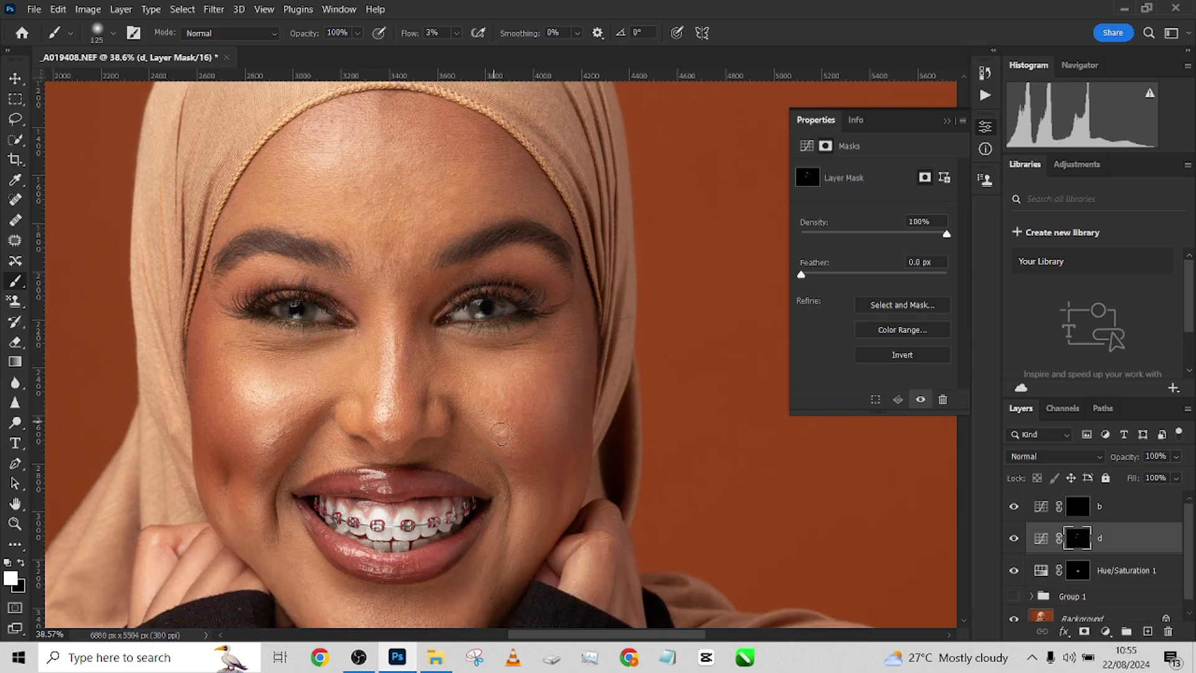
key(bracketleft)
scroll(464, 452, down, 2)
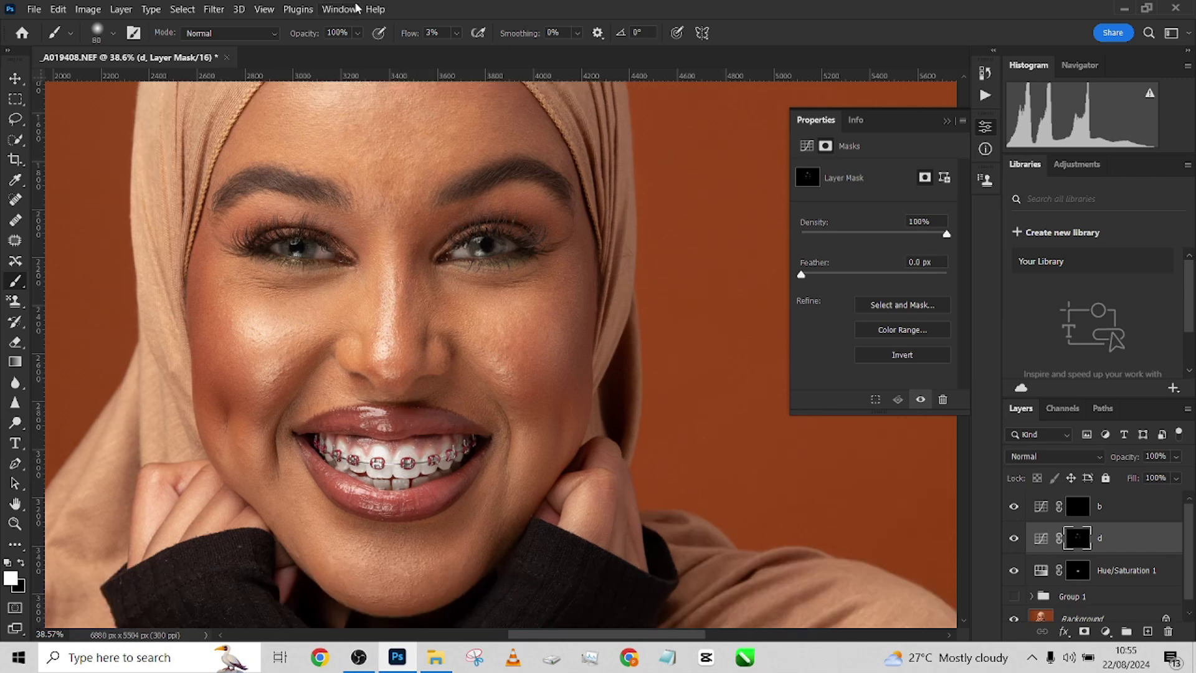
drag(403, 34, 409, 35)
scroll(341, 490, up, 1)
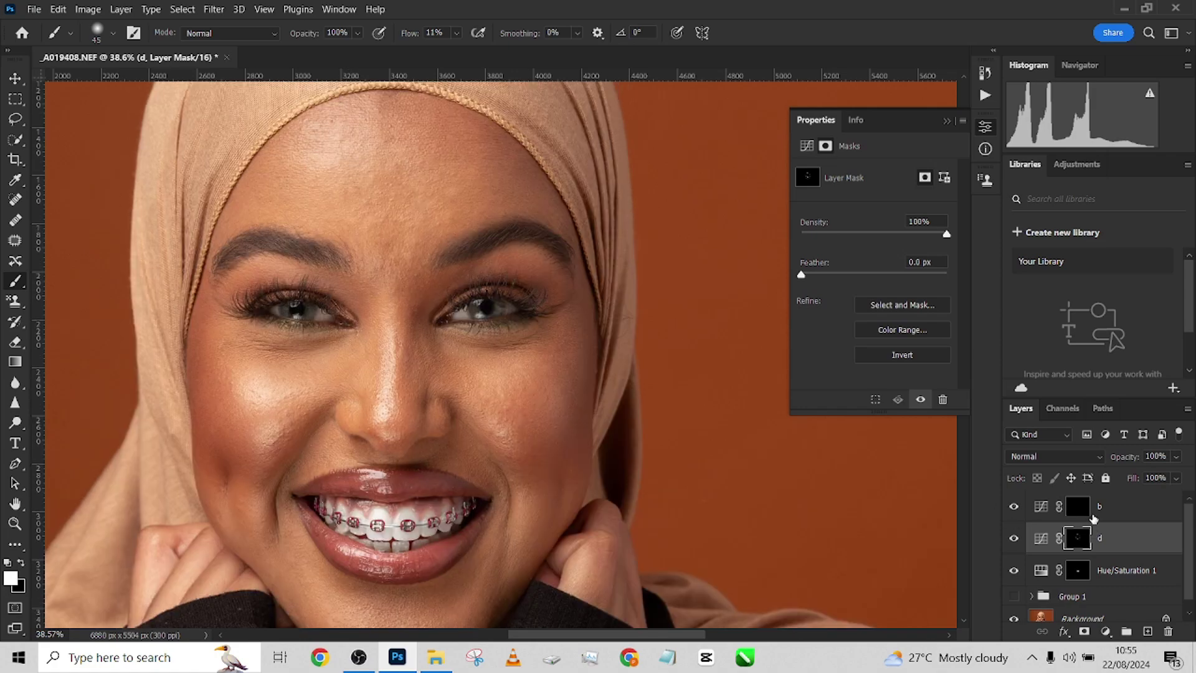
Switch to layer b's mask, set the brush flow to 3% and adjust the brush for darkening beside the nose bridge
key(alt+bracketright)
click(457, 33)
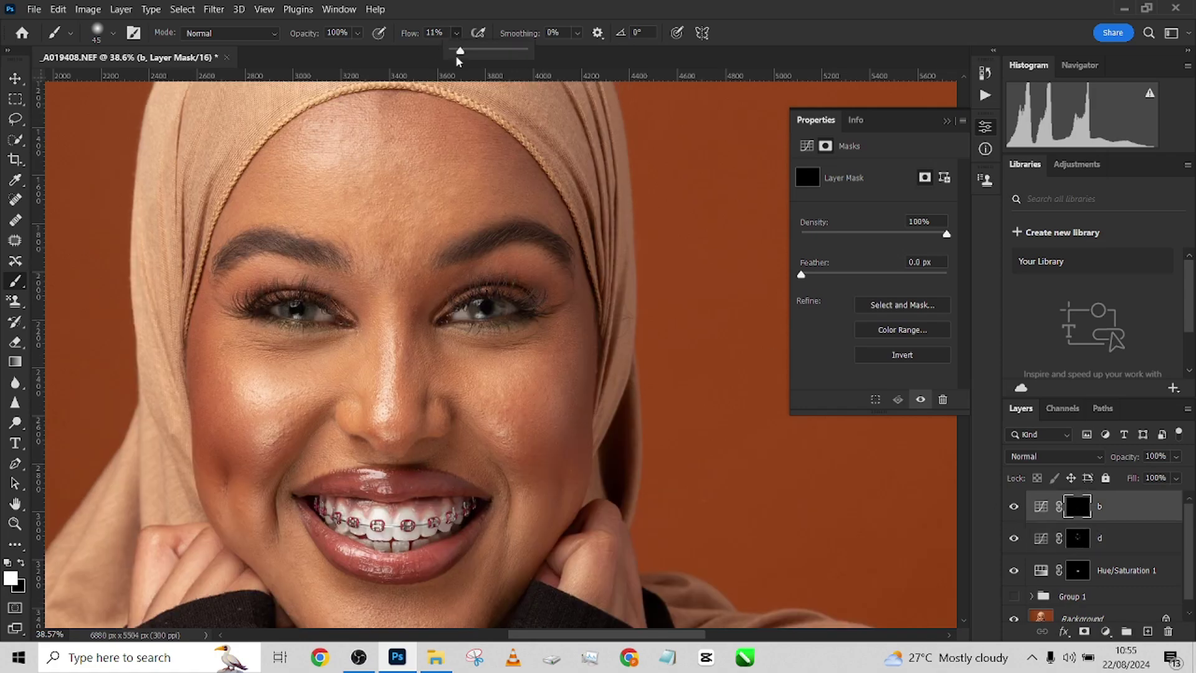
drag(458, 60, 452, 56)
click(436, 33)
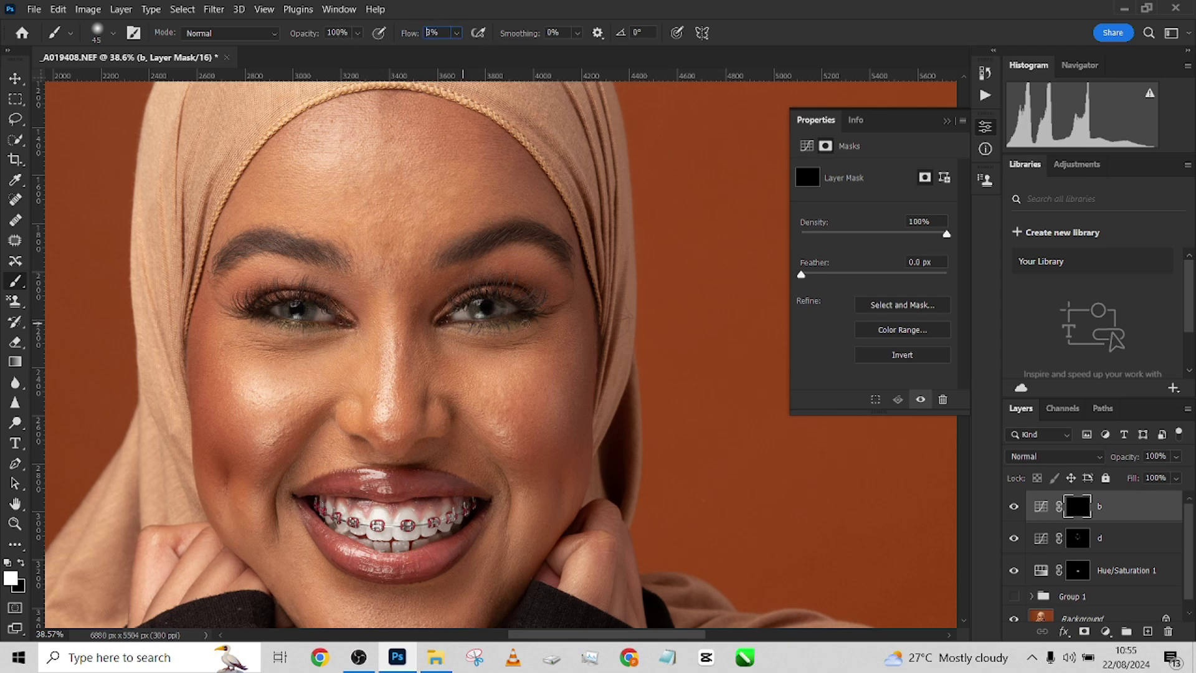
text(3)
key(Return)
drag(362, 331, 360, 323)
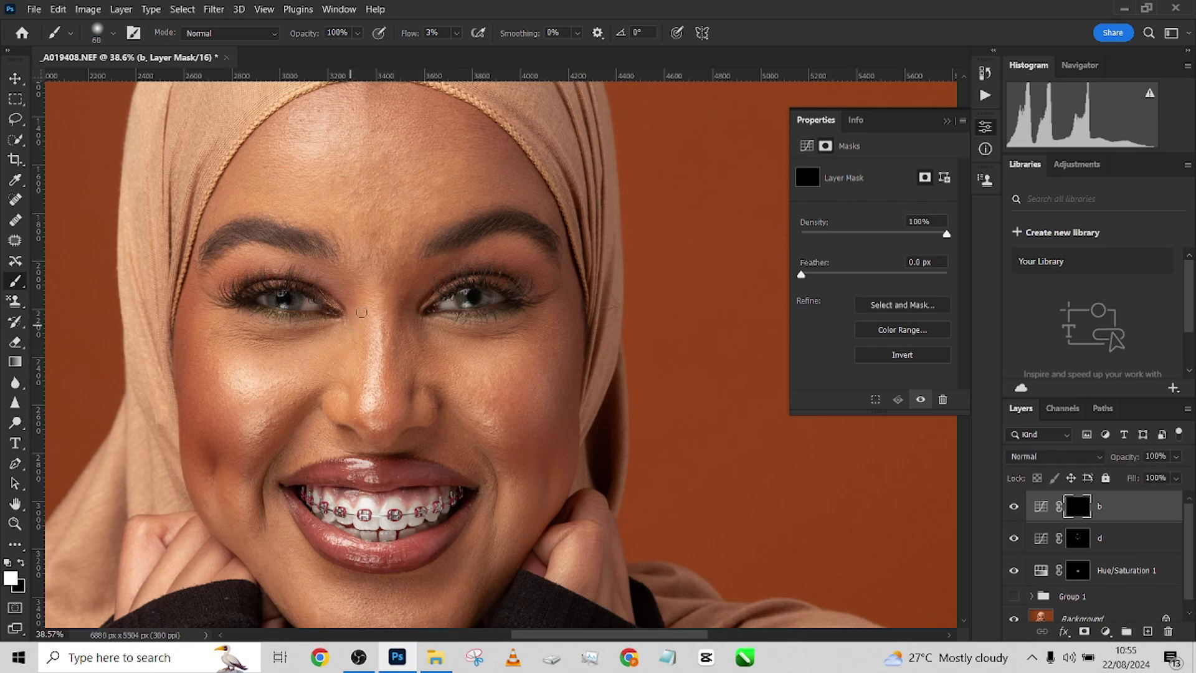
Paint white on layer b's mask to darken the outer cheek on the image's left side, with the brush size at 175
key(bracketright)
key(bracketright)
key(bracketright)
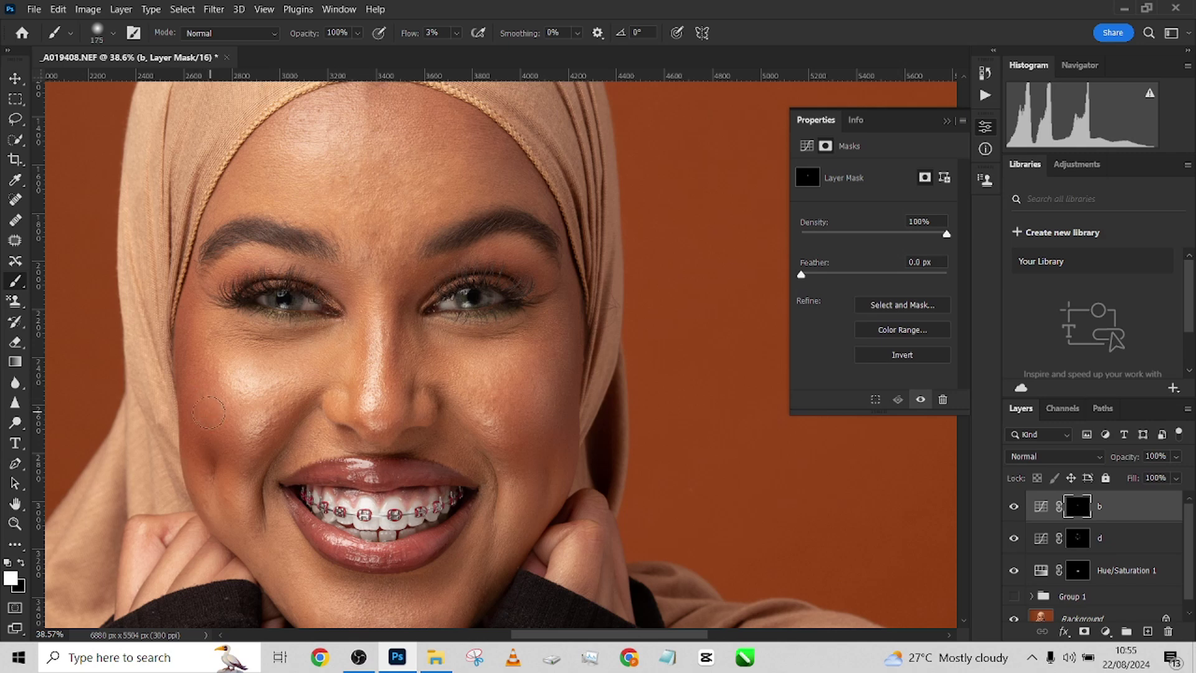
key(bracketright)
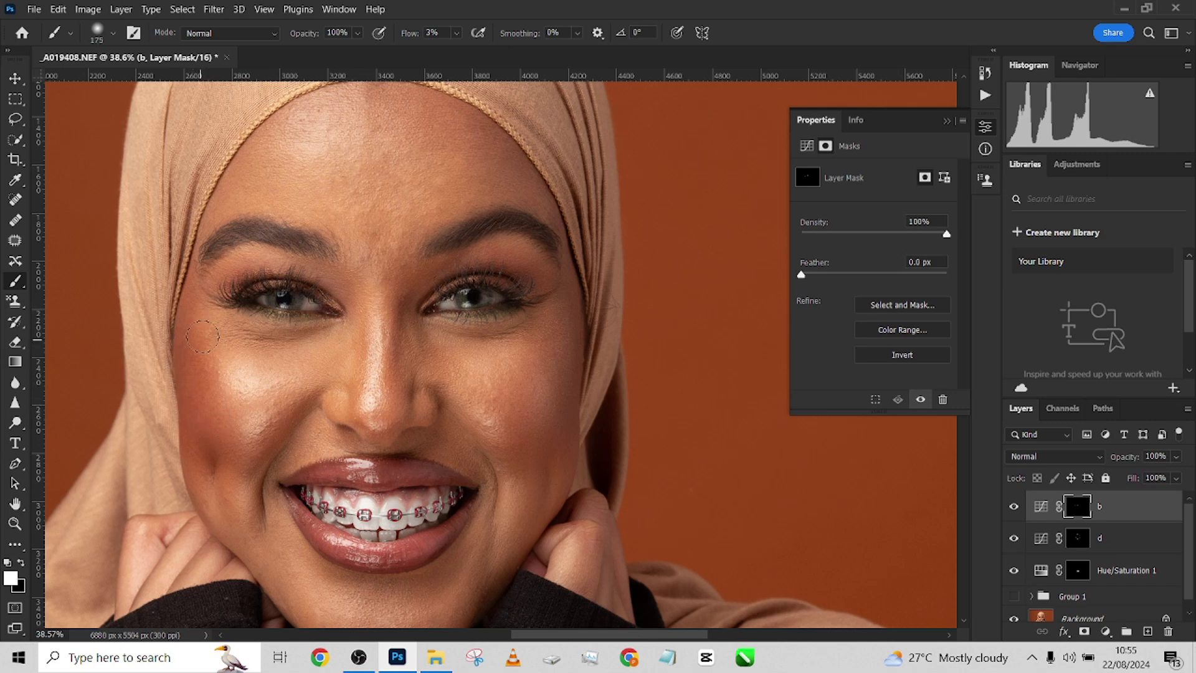
key(bracketright)
Darken the jawline and outer cheek contours on layer b's mask, varying the brush size between about 90 and 300
key(bracketleft)
key(bracketleft)
key(bracketleft)
scroll(219, 499, down, 3)
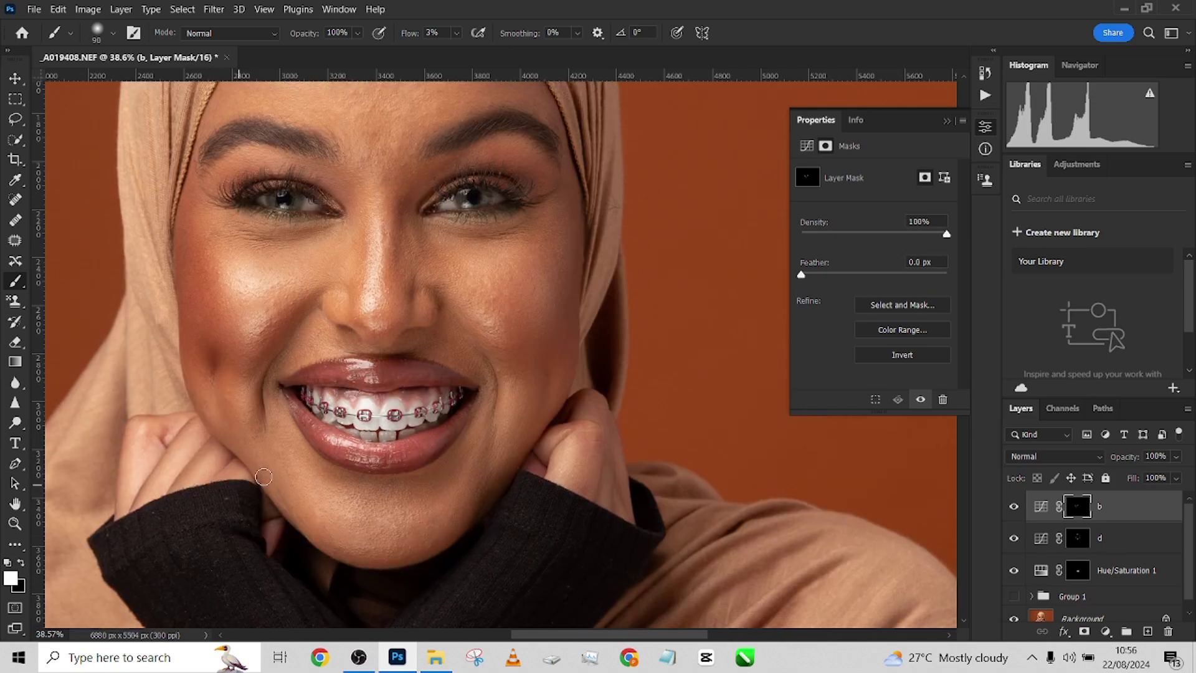
key(bracketright)
key(bracketright)
key(bracketright)
key(bracketright)
key(bracketright)
key(bracketleft)
key(bracketleft)
key(bracketleft)
key(bracketright)
key(bracketright)
Darken the forehead along the hijab edge and above the brows on layer b's mask with a brush of about 400 to 500
key(bracketright)
key(bracketright)
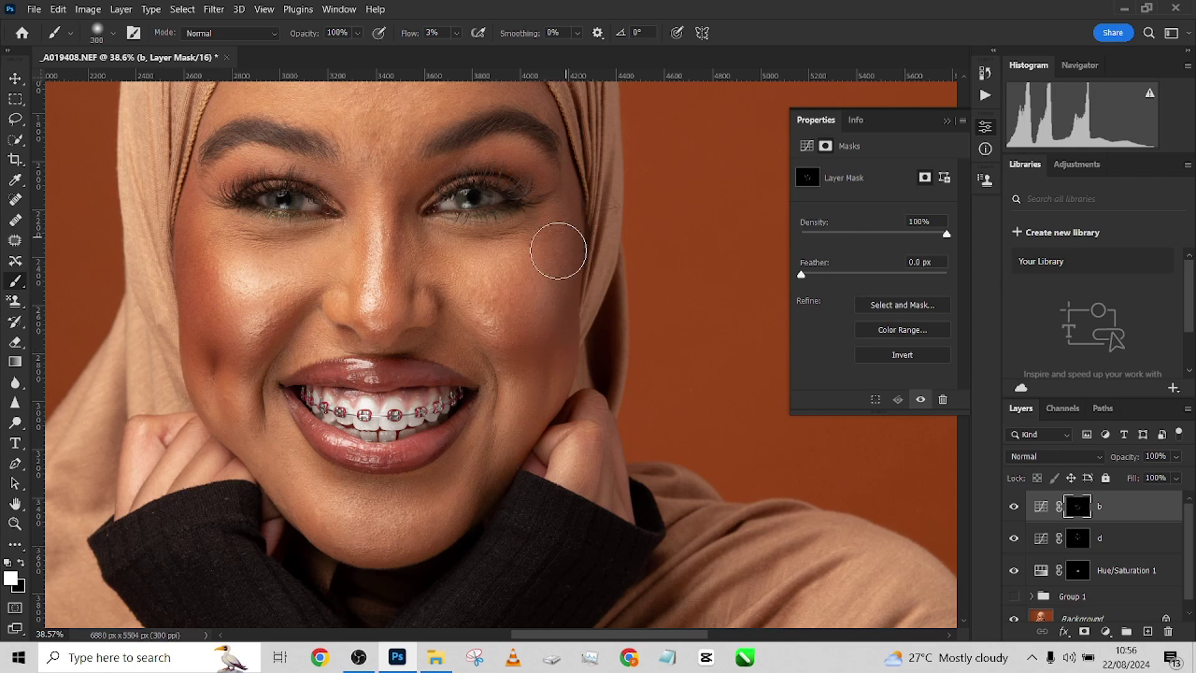
scroll(492, 250, up, 5)
key(bracketright)
key(bracketright)
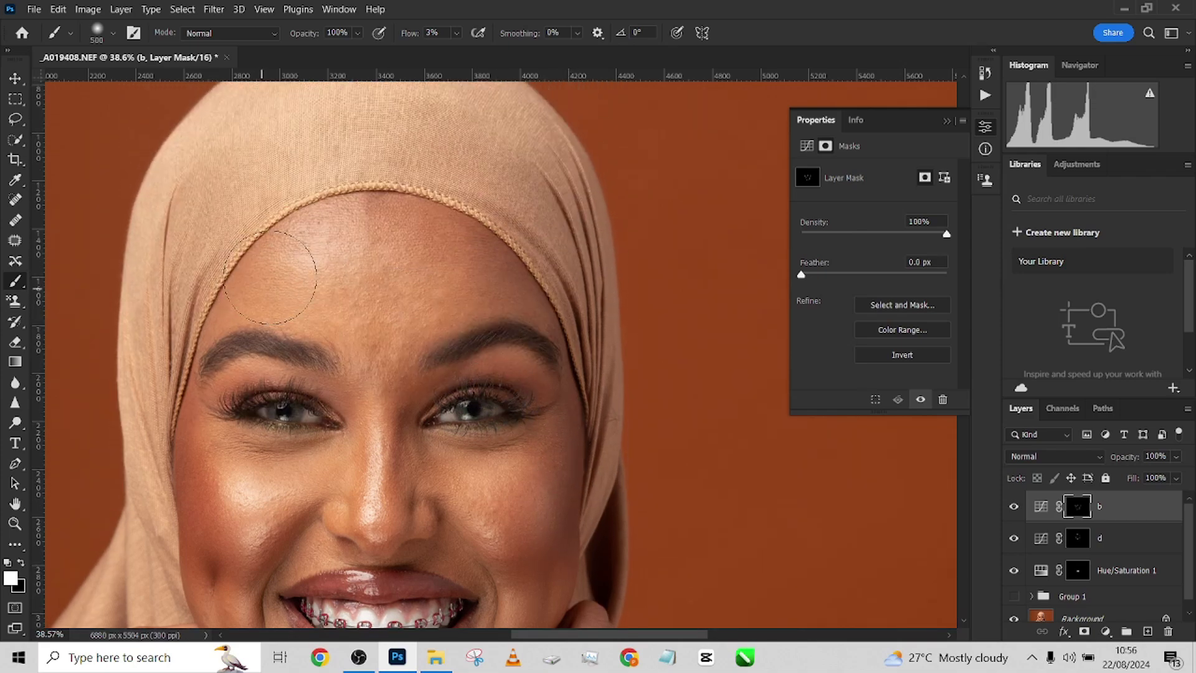
key(bracketleft)
key(bracketleft)
key(bracketleft)
key(bracketright)
key(bracketright)
key(bracketleft)
key(bracketleft)
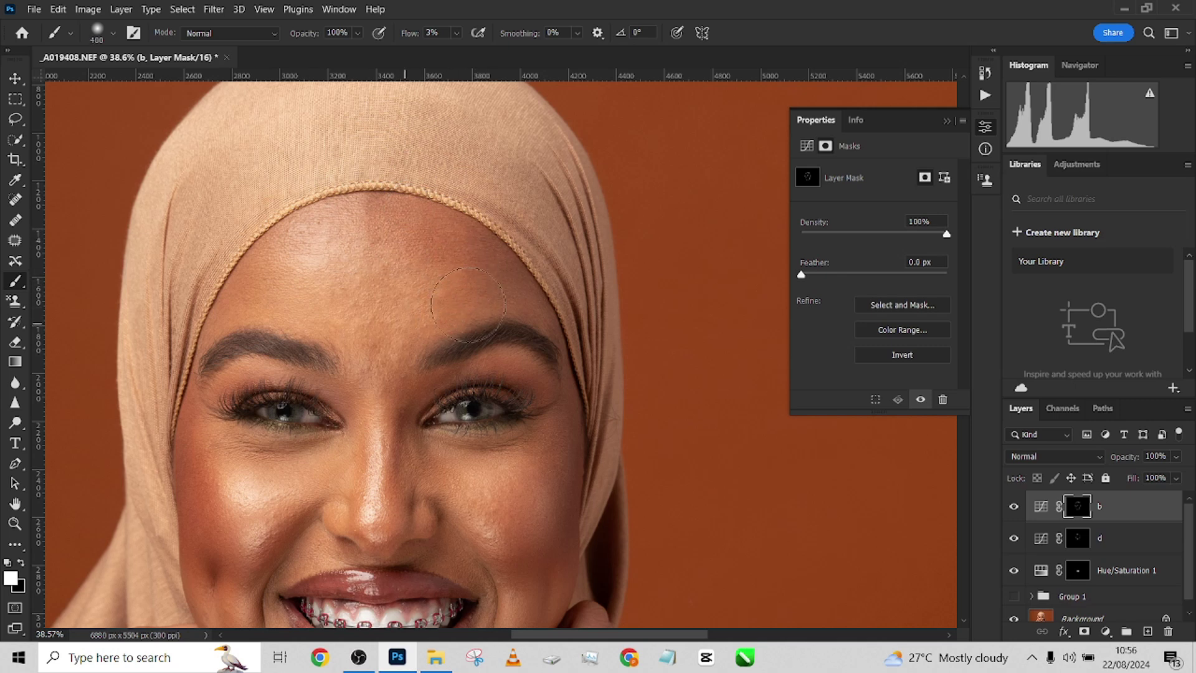
key(bracketright)
Darken around the eyes and the outer cheek on the image's right side on layer b's mask, using brush sizes 125 to 175
scroll(551, 389, down, 3)
key(bracketleft)
key(bracketleft)
key(bracketleft)
key(bracketleft)
key(bracketleft)
key(bracketleft)
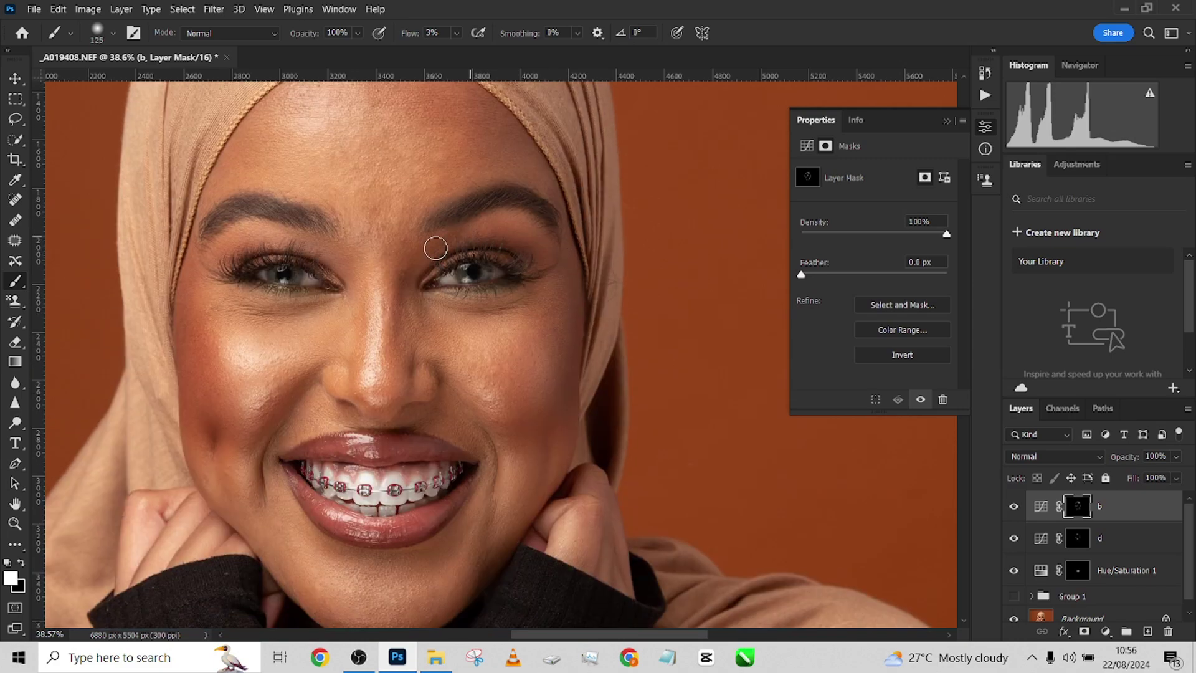
key(bracketright)
key(bracketleft)
scroll(436, 305, down, 1)
scroll(466, 305, down, 1)
key(bracketright)
key(bracketright)
key(bracketright)
key(bracketright)
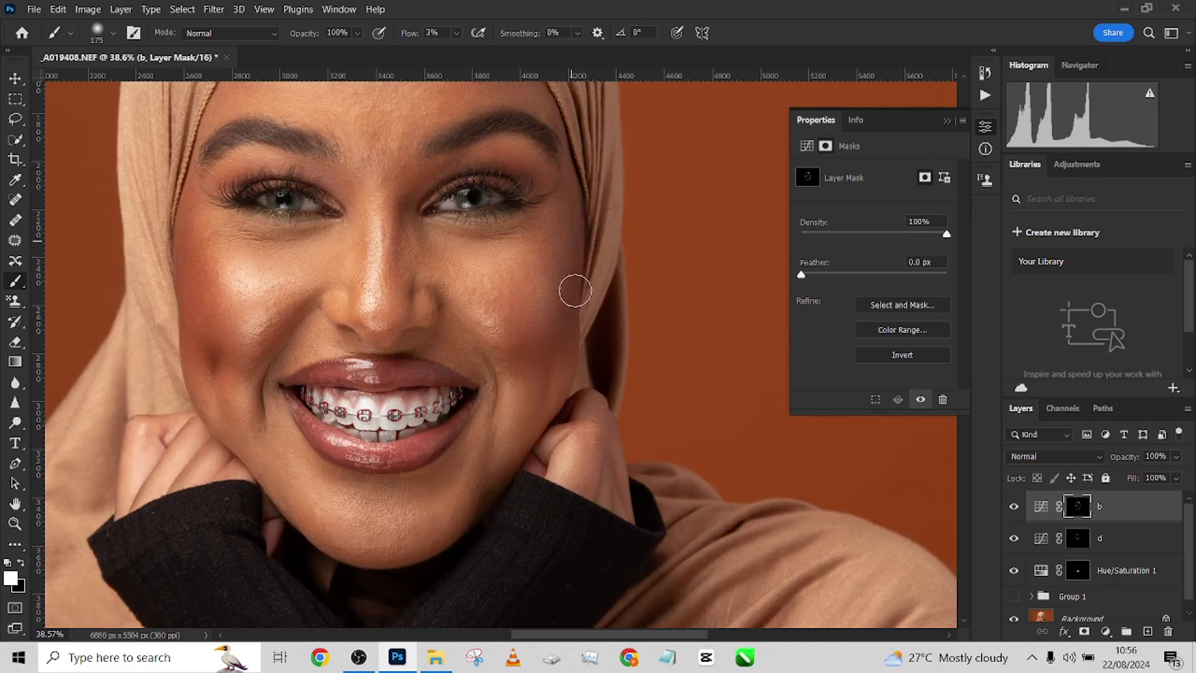
Deepen the contour along both sides of the face and the jaw on layer b's mask, using brush sizes from 175 to 300
scroll(550, 390, down, 1)
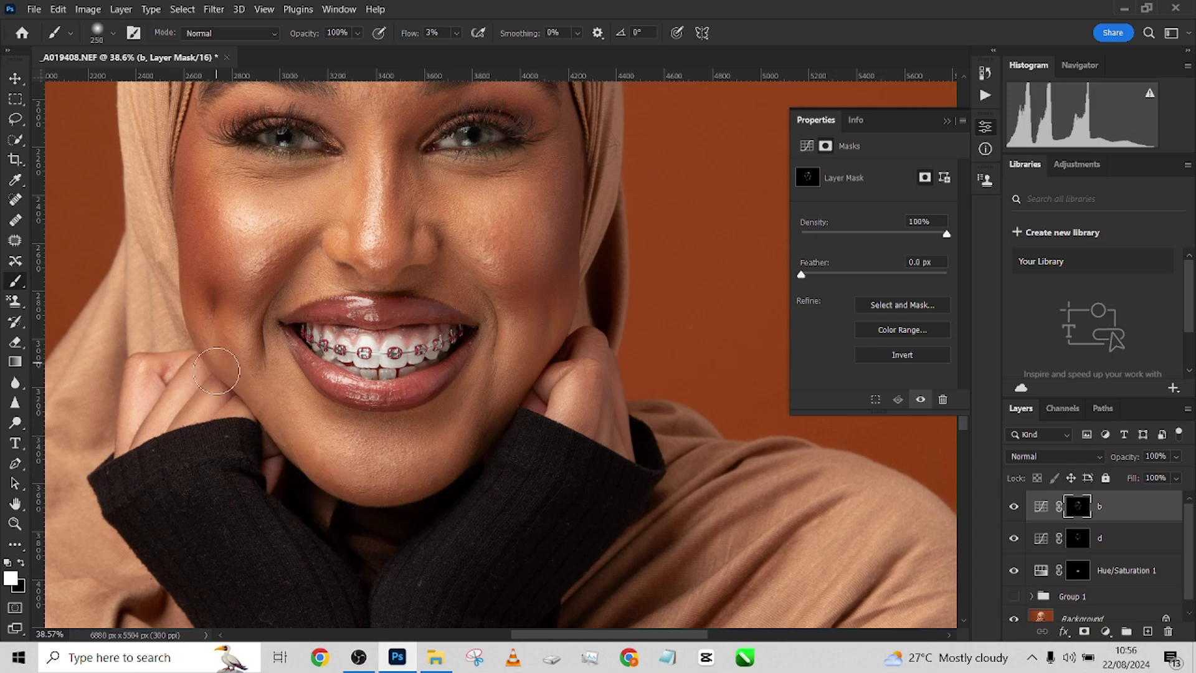
key(bracketright)
scroll(183, 349, up, 1)
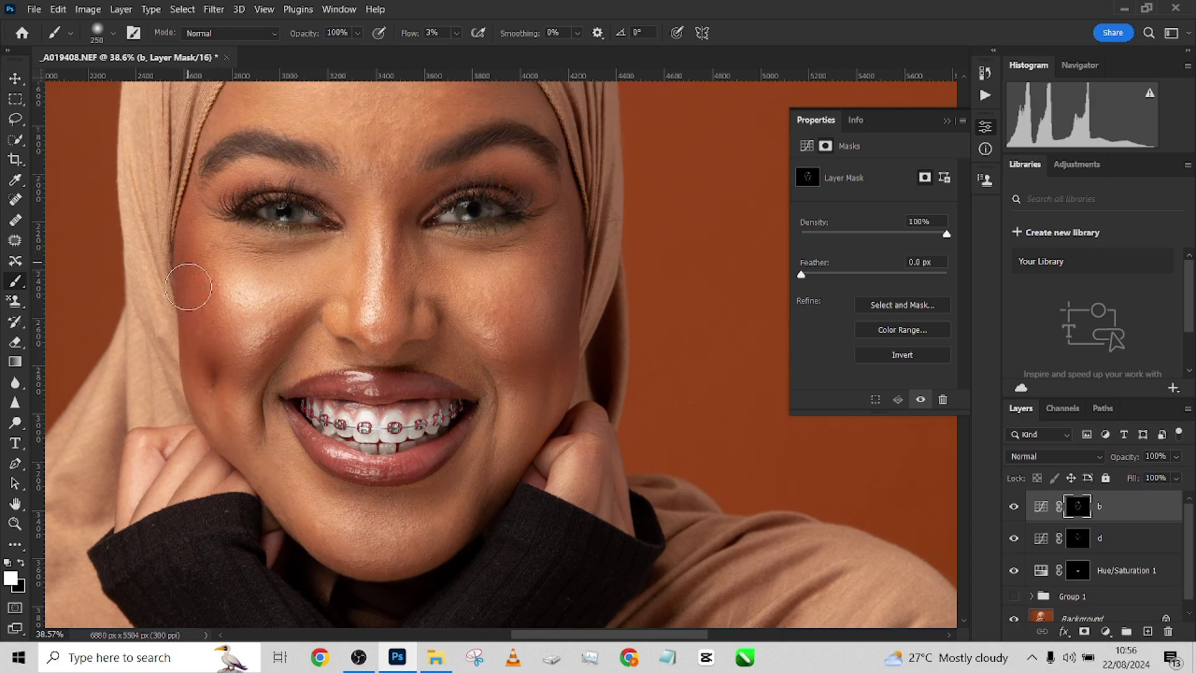
scroll(184, 274, up, 2)
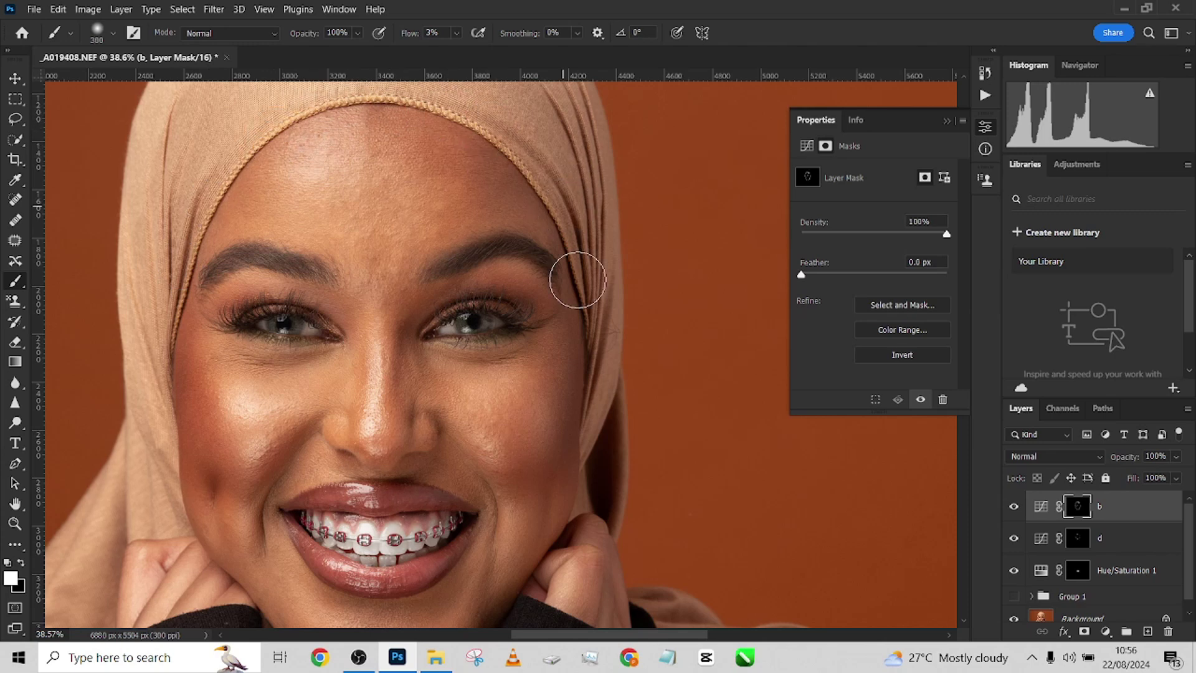
key(bracketleft)
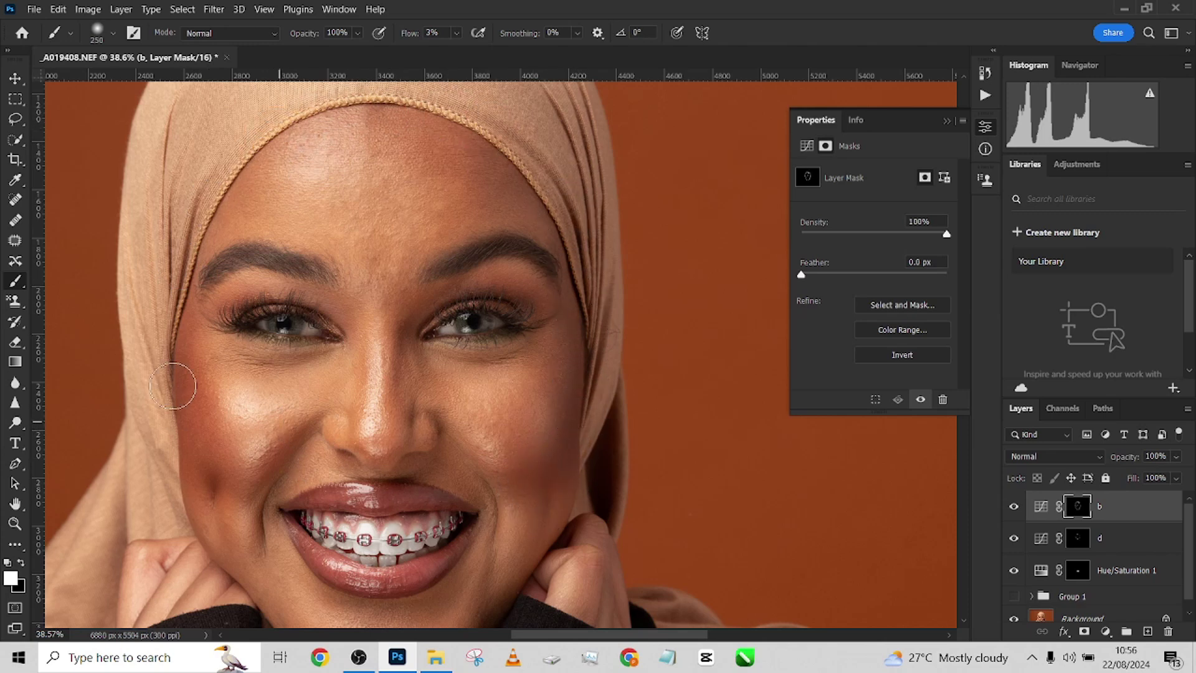
key(bracketleft)
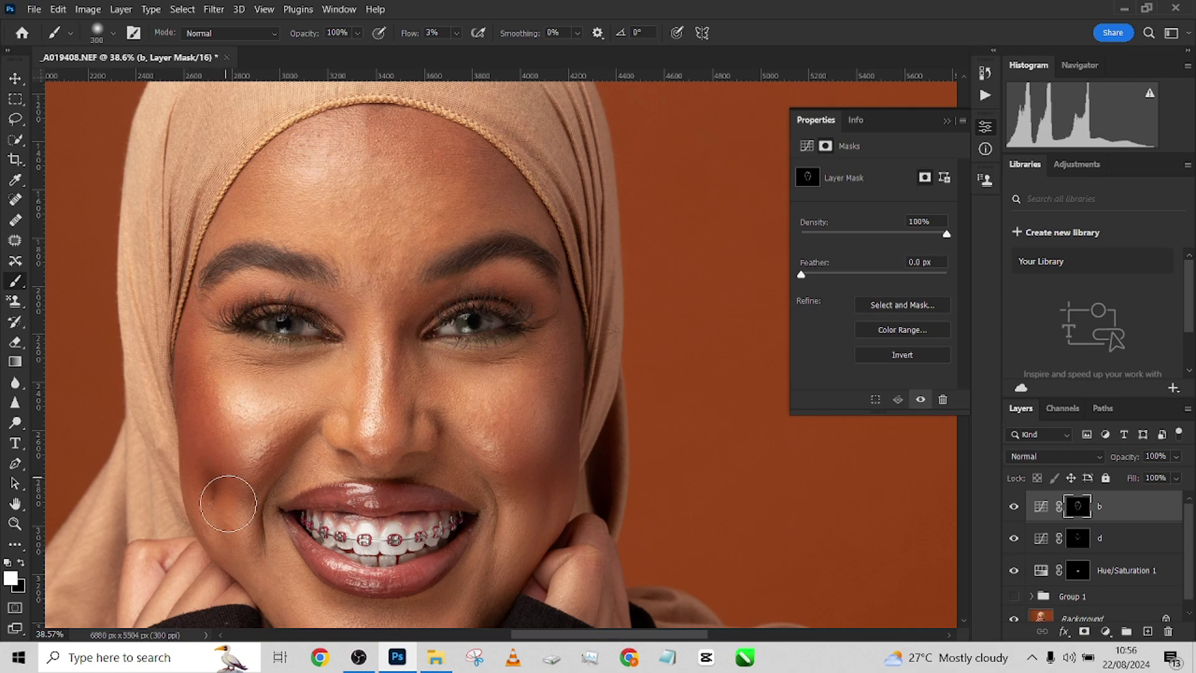
scroll(215, 501, down, 3)
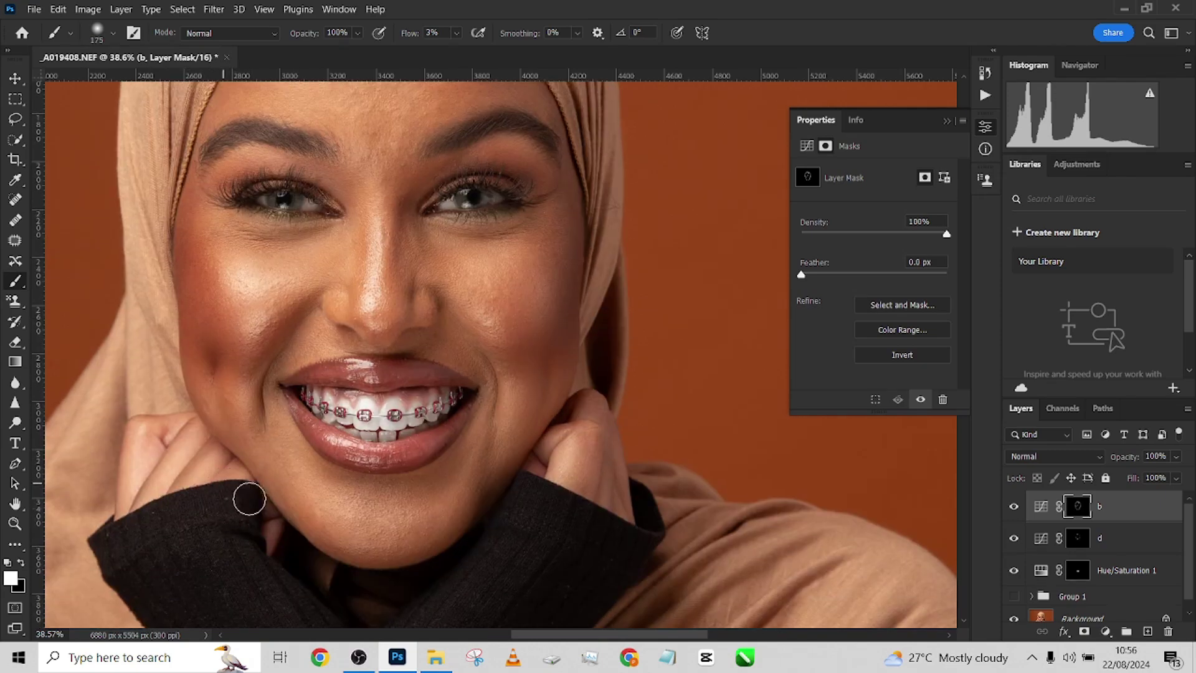
key(bracketleft)
Select layer d together with layer b and group the two Curves layers
shift+click(1146, 544)
key(ctrl+g)
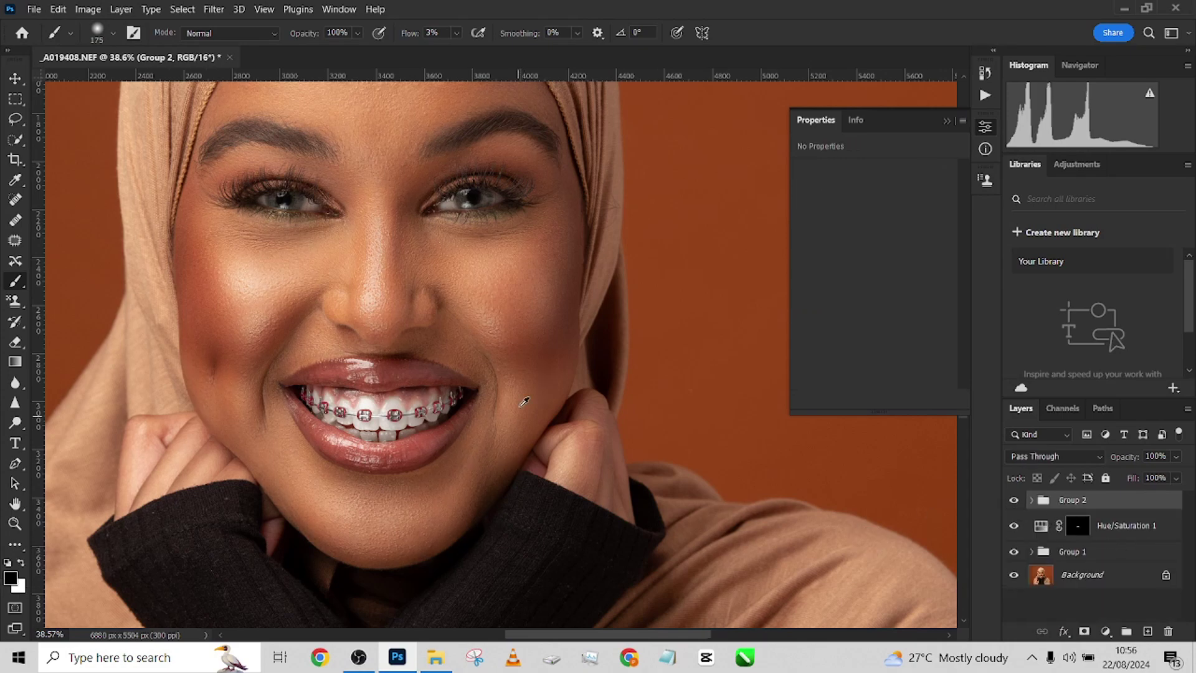
Compare the portrait with and without the dodge and burn of Group 2
scroll(521, 395, down, 2)
click(1014, 502)
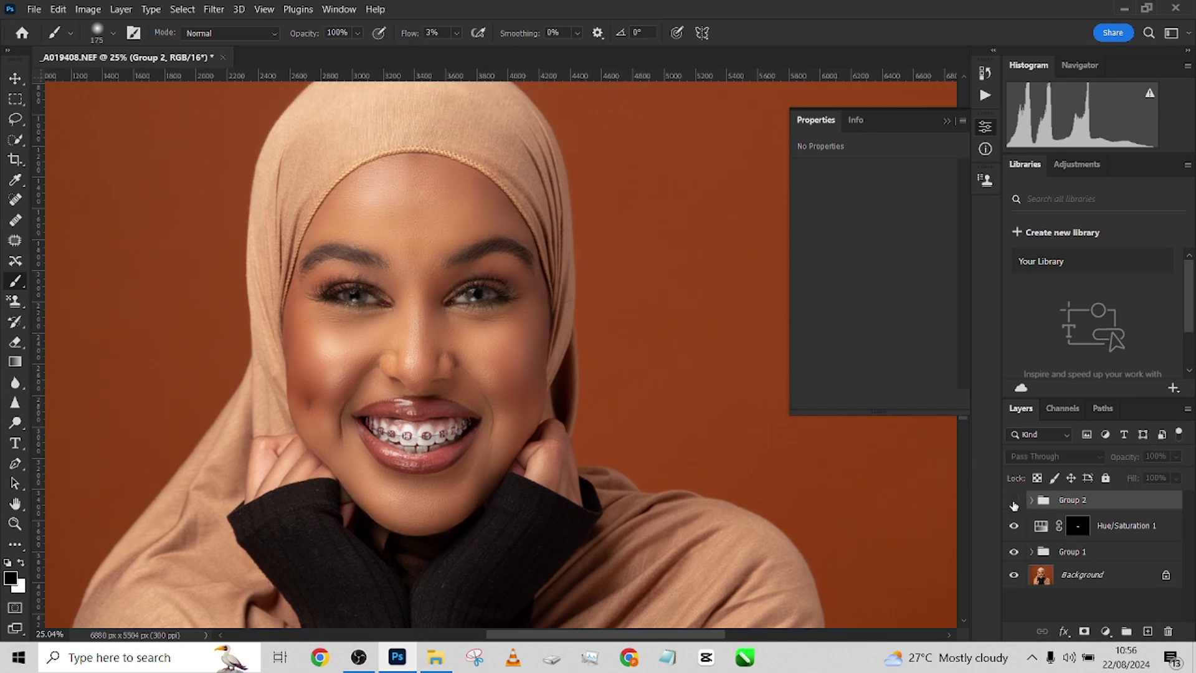
click(1014, 502)
click(1014, 502)
click(1015, 502)
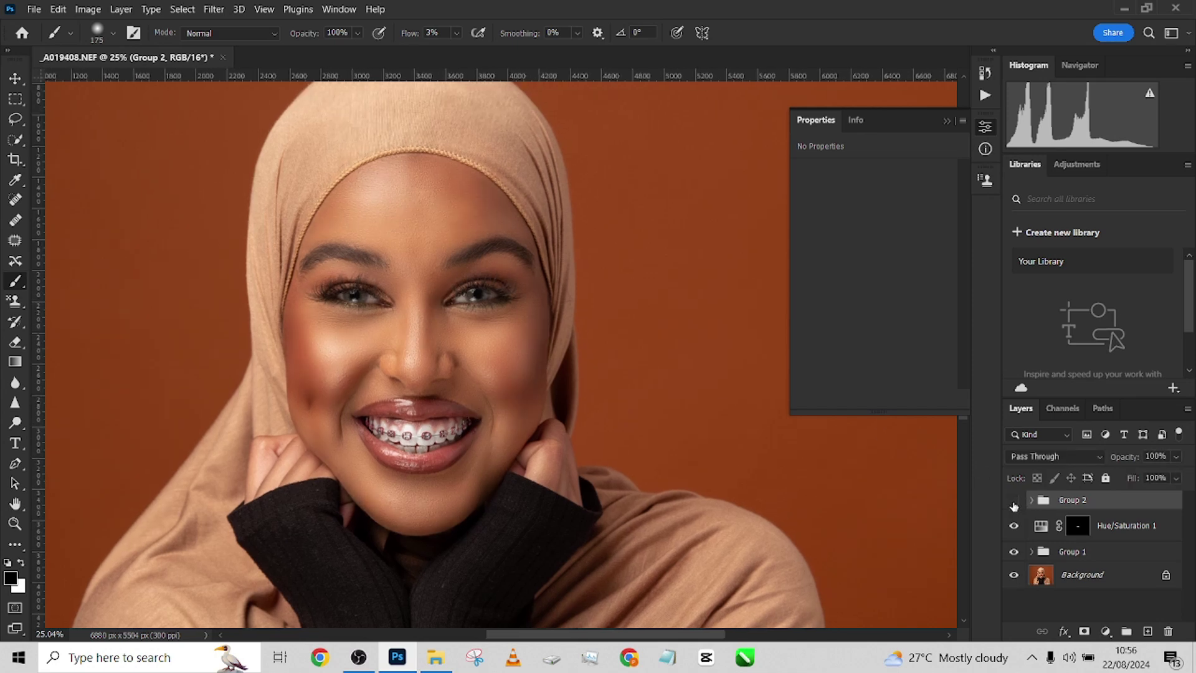
click(1014, 502)
click(1014, 502)
scroll(520, 383, down, 1)
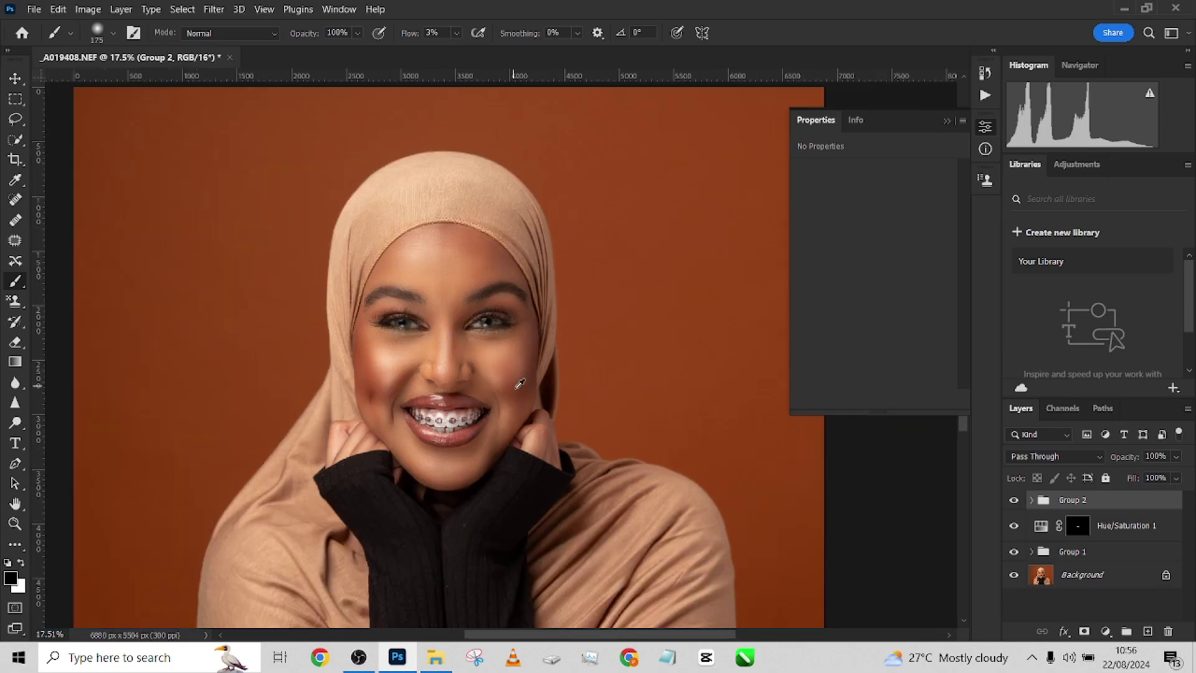
Check layer b's effect inside Group 2 and brighten the cheek on the image's right side on layer d's mask with brush size 341
click(1031, 502)
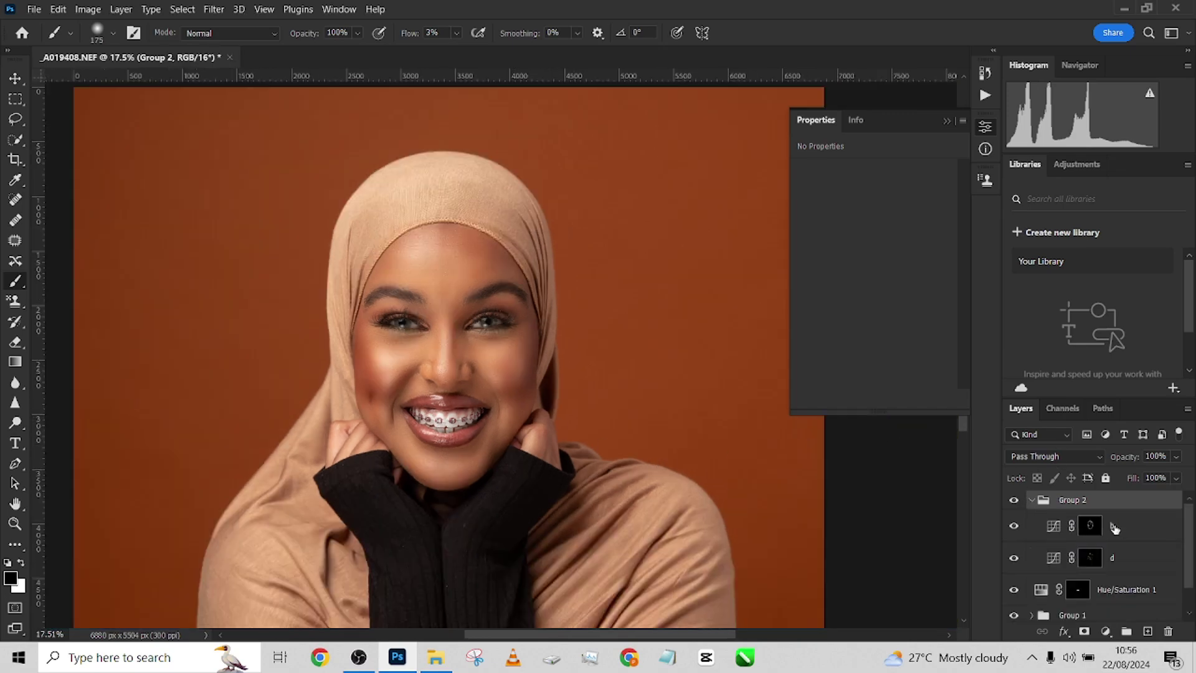
click(1090, 525)
scroll(546, 374, up, 3)
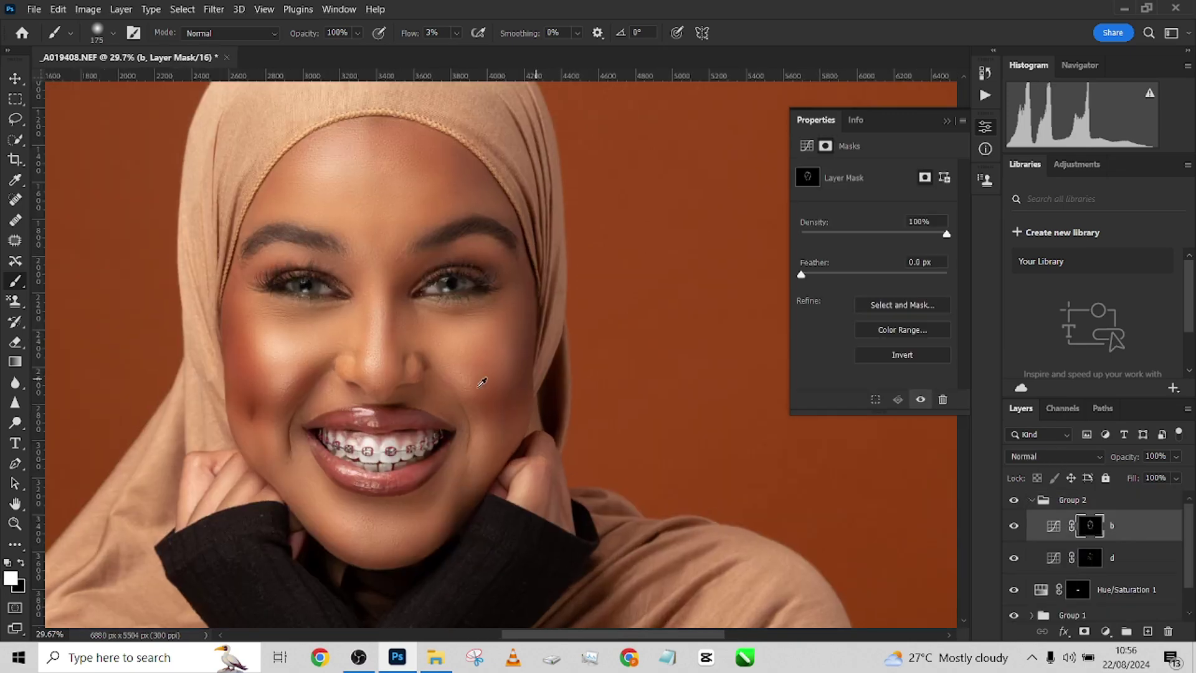
click(1089, 561)
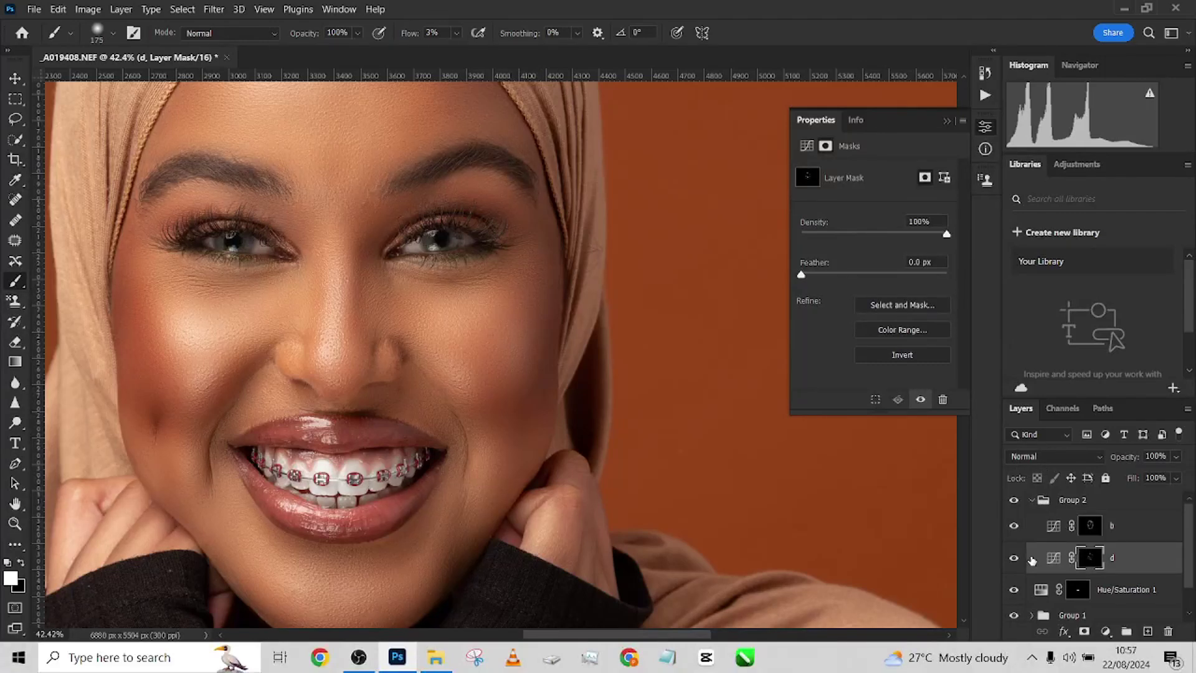
click(1014, 525)
click(1014, 526)
drag(496, 358, 522, 365)
scroll(376, 358, down, 5)
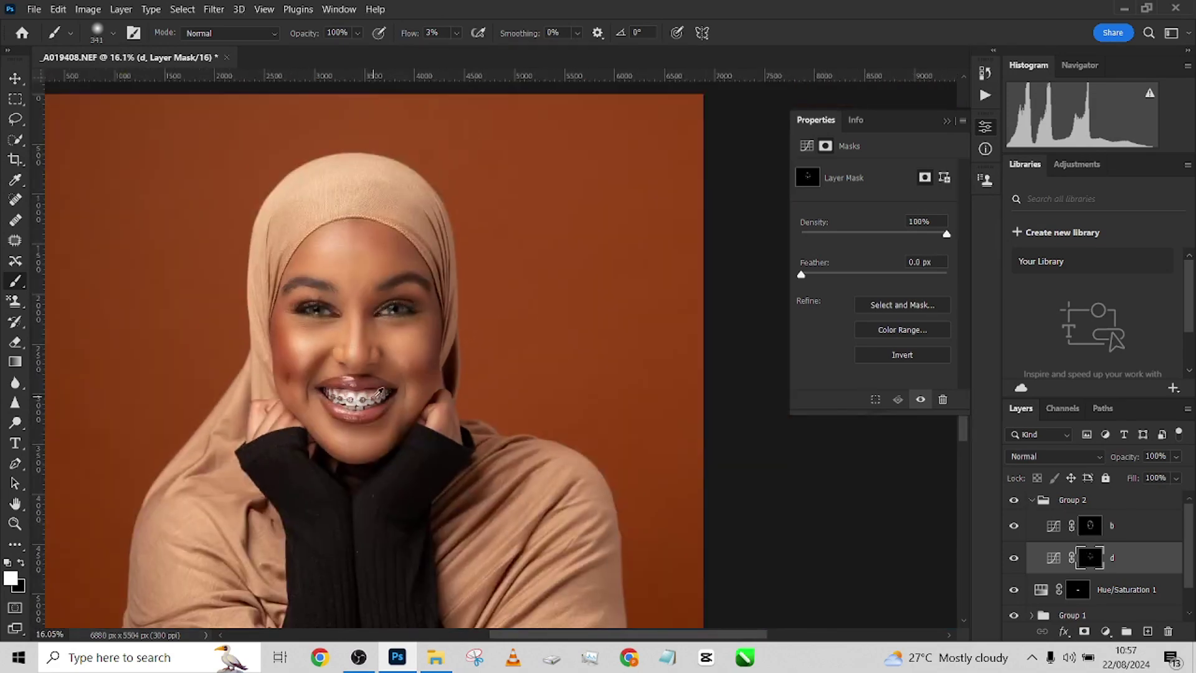
scroll(380, 391, up, 5)
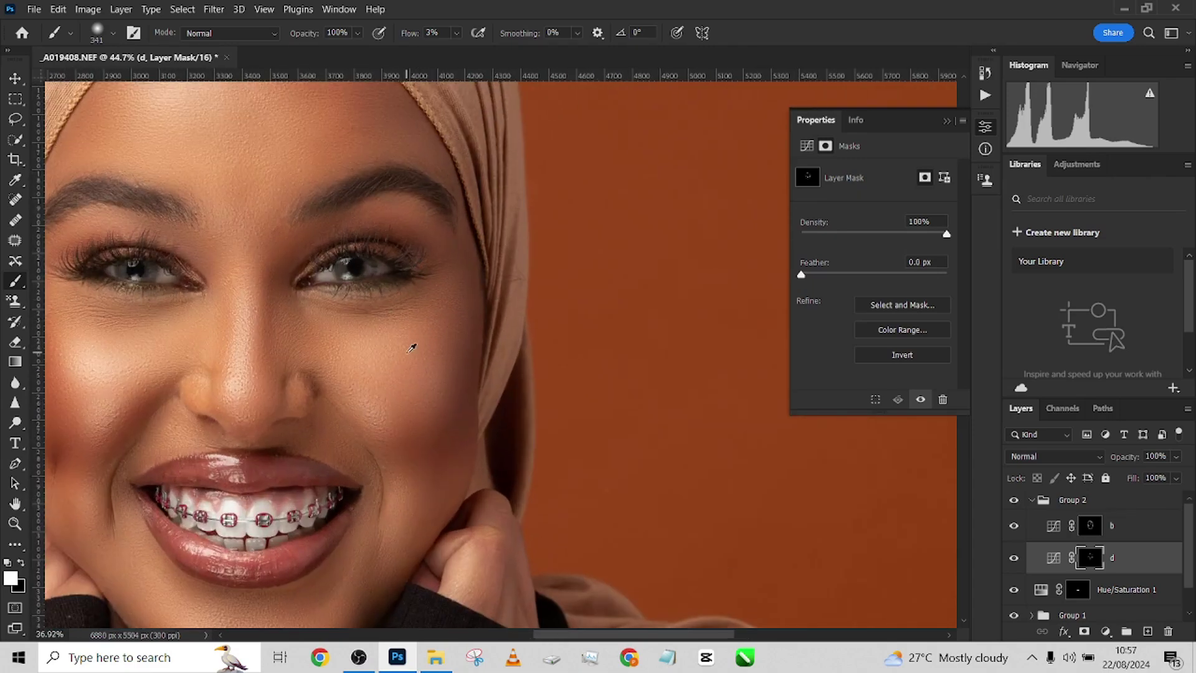
scroll(412, 347, down, 4)
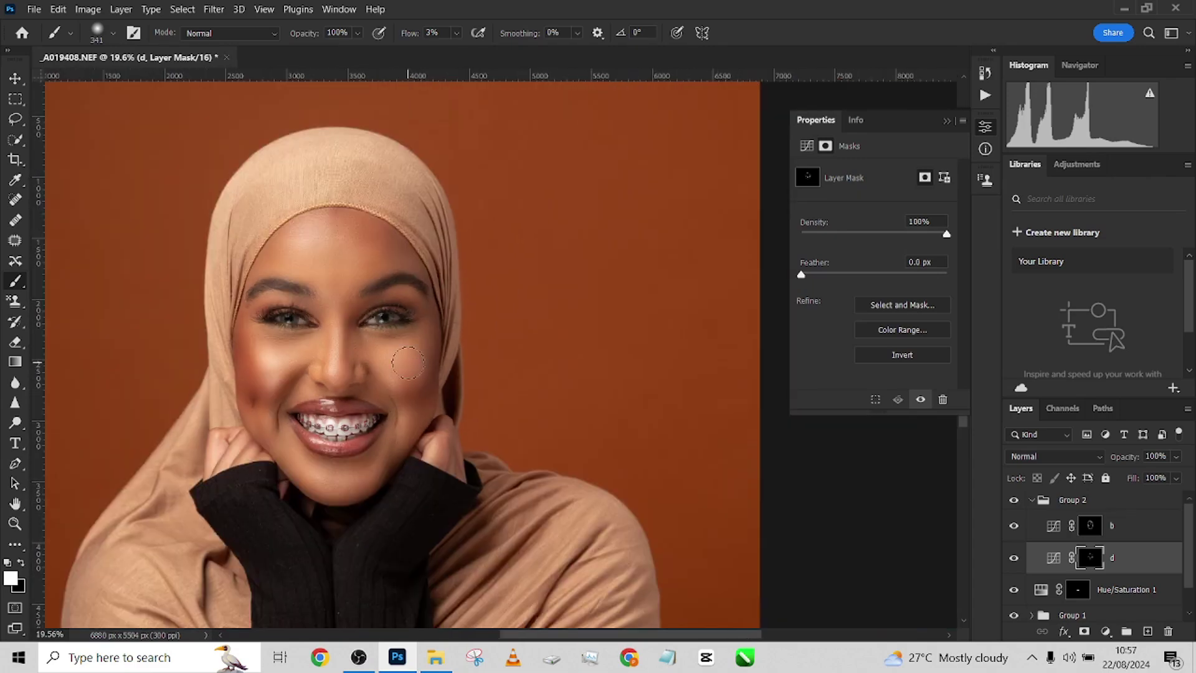
Collapse and select Group 2, and lower its opacity to 55%
click(1037, 500)
click(1031, 500)
click(1176, 478)
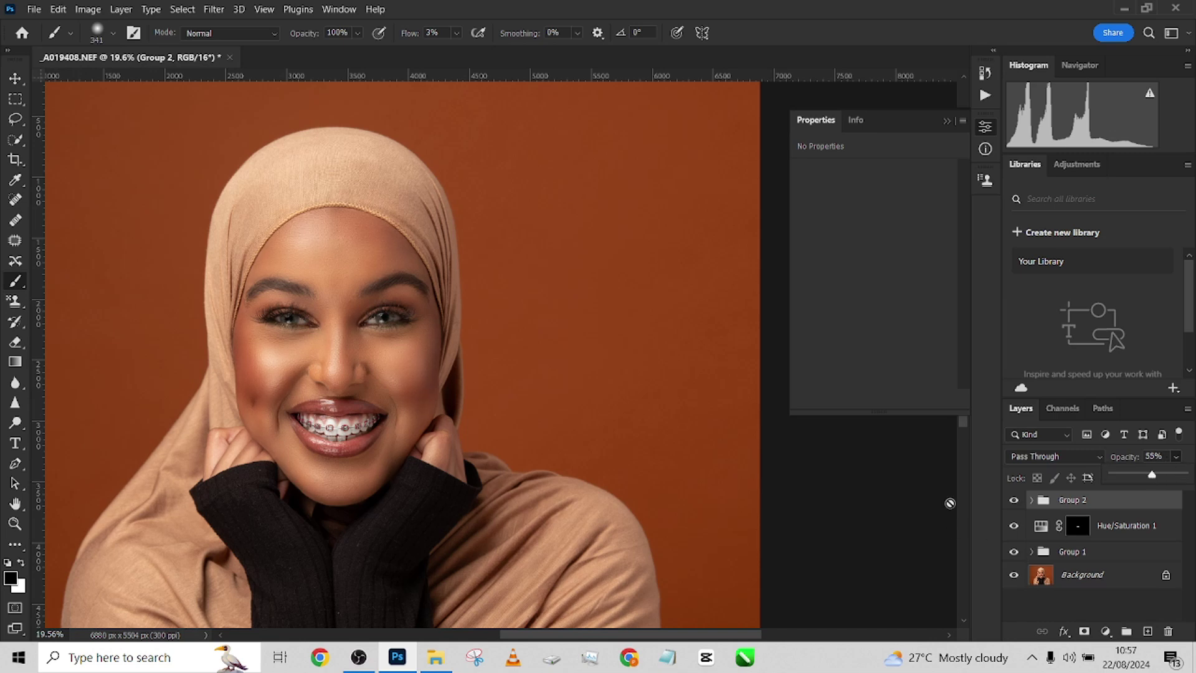
Compare the retouched portrait with the original by toggling Group 2, Group 1 and all layers above the Background
click(1013, 504)
click(1013, 504)
click(1013, 504)
click(1013, 504)
click(1014, 552)
click(1014, 553)
alt+click(1015, 577)
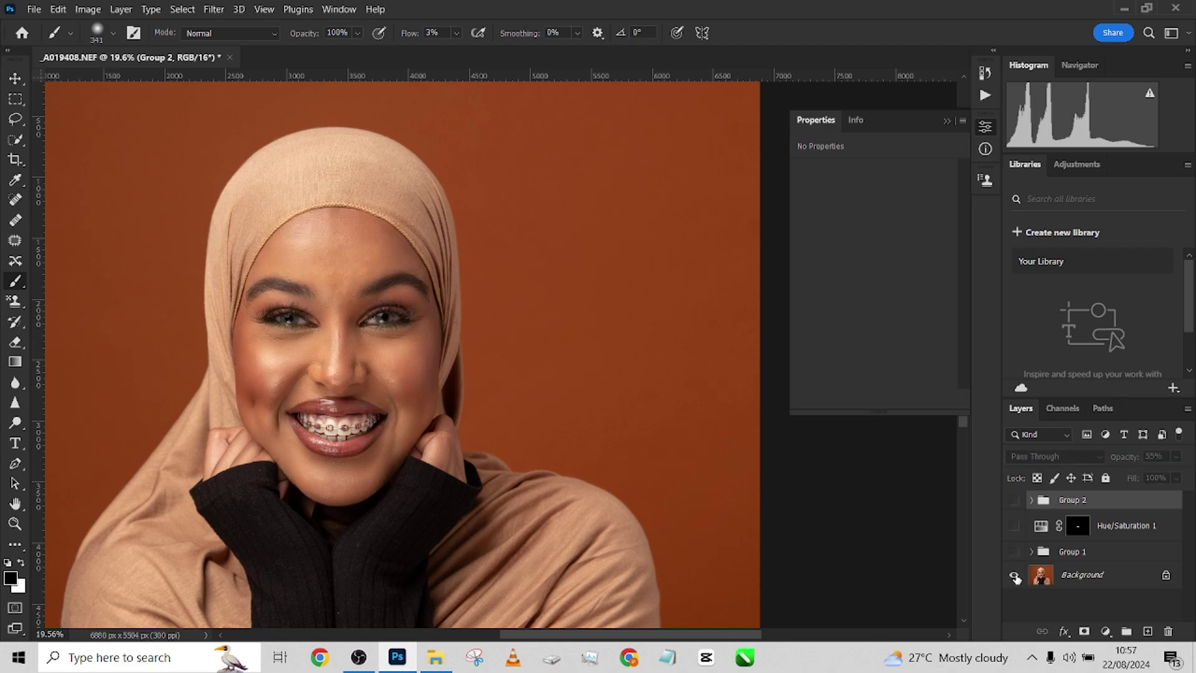
scroll(294, 358, up, 4)
scroll(517, 395, down, 3)
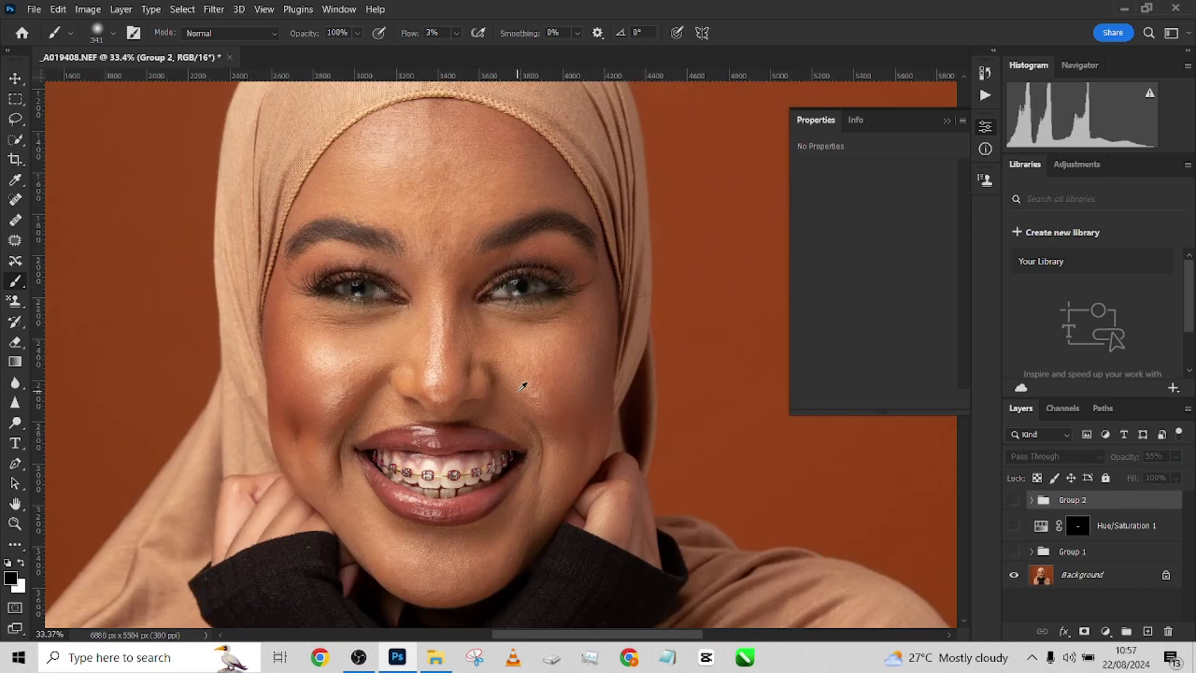
alt+click(1014, 577)
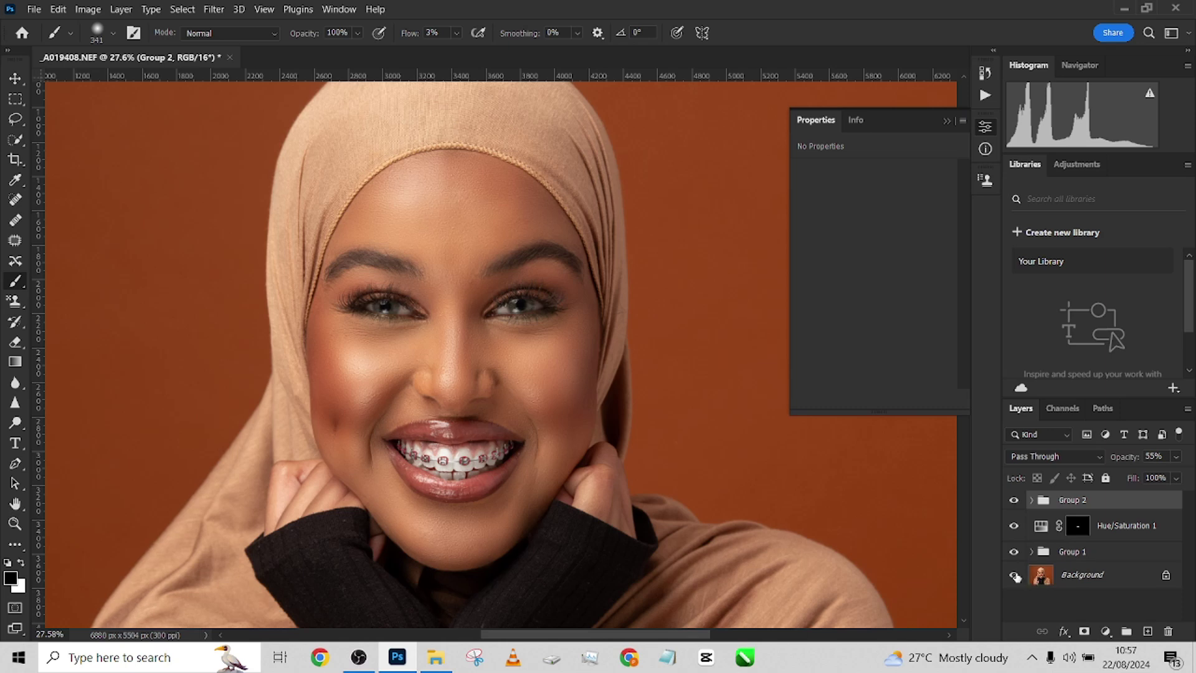
Flatten the image into a single Background layer
scroll(615, 383, down, 1)
scroll(589, 451, down, 1)
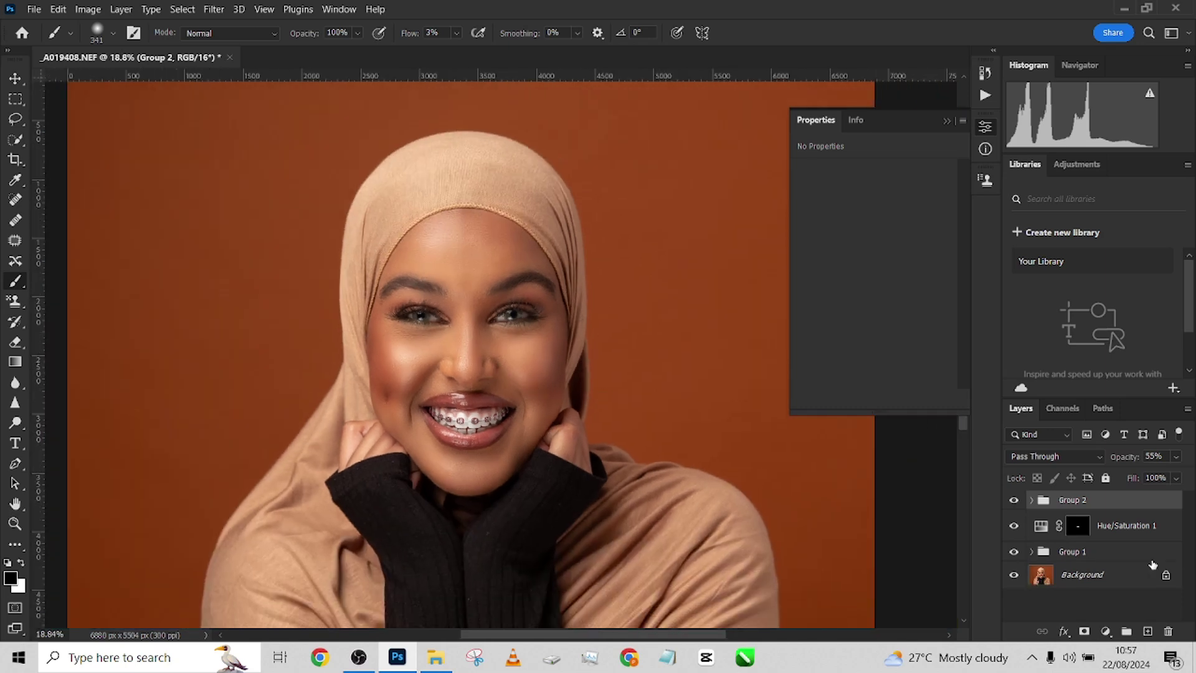
right_click(1125, 596)
click(1077, 608)
right_click(1087, 576)
click(1101, 537)
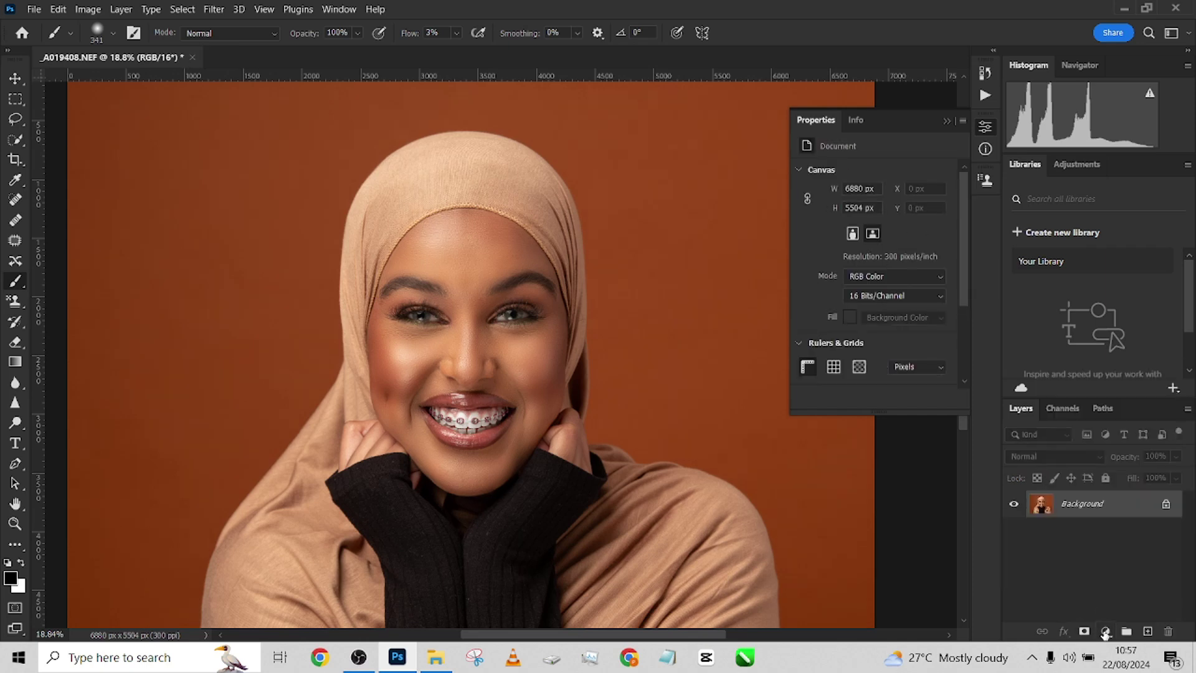
Add a black-to-white Gradient Map adjustment layer above the Background
click(1106, 631)
click(1109, 610)
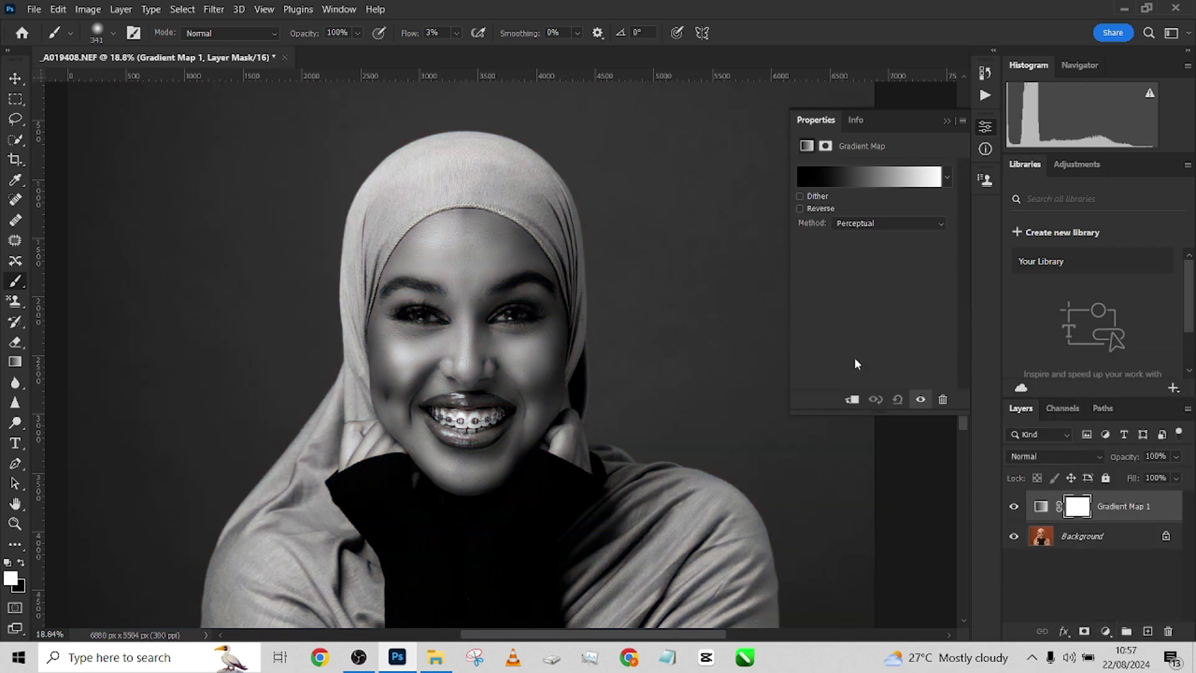
Try Photographic Toning presets from the Legacy Gradients, including Sepia Antique, and apply Gold 1 to the Gradient Map
click(869, 175)
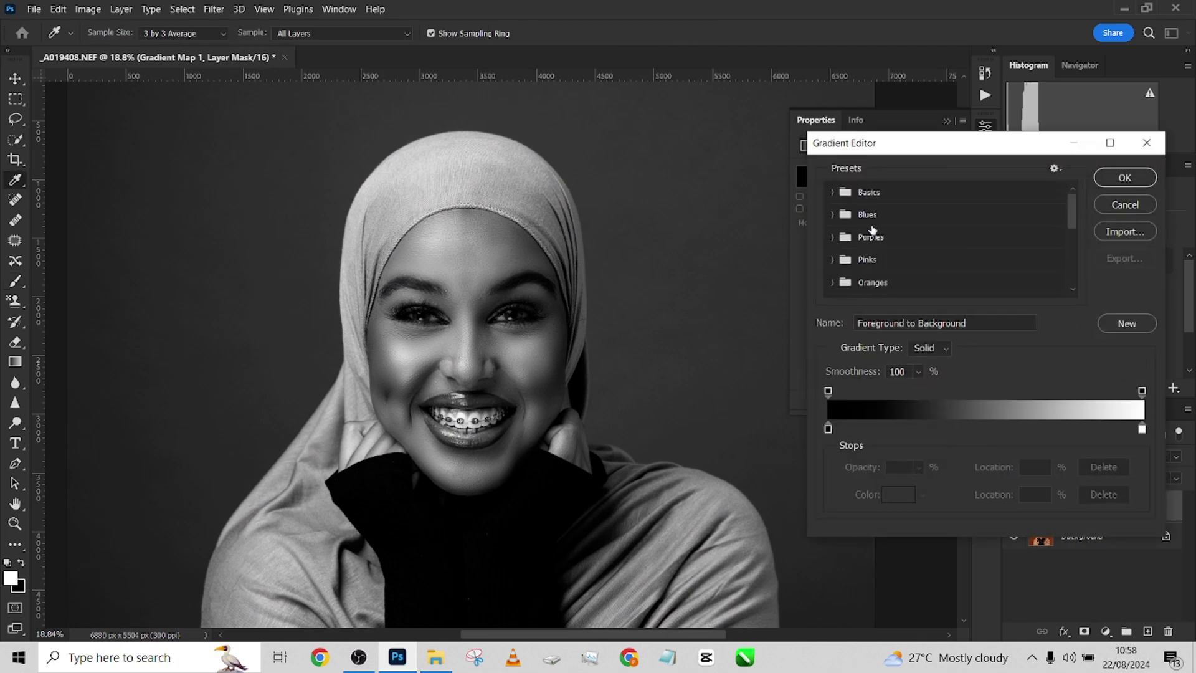
click(833, 287)
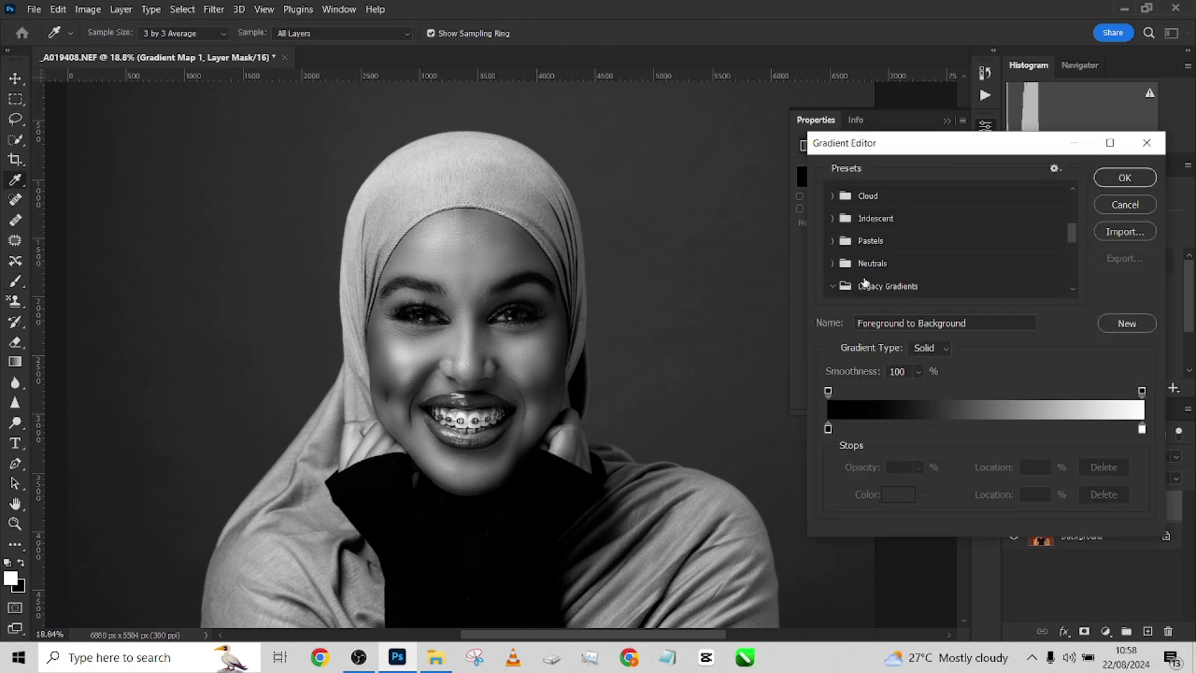
scroll(860, 268, down, 5)
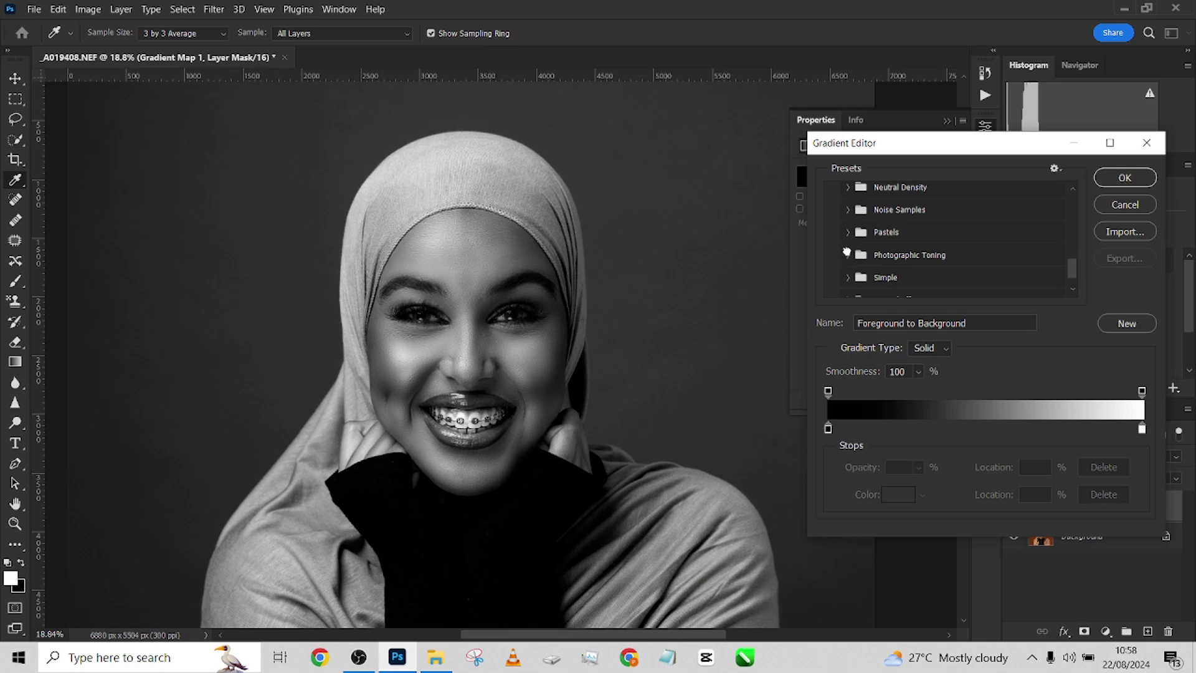
click(847, 254)
scroll(867, 248, down, 1)
click(870, 243)
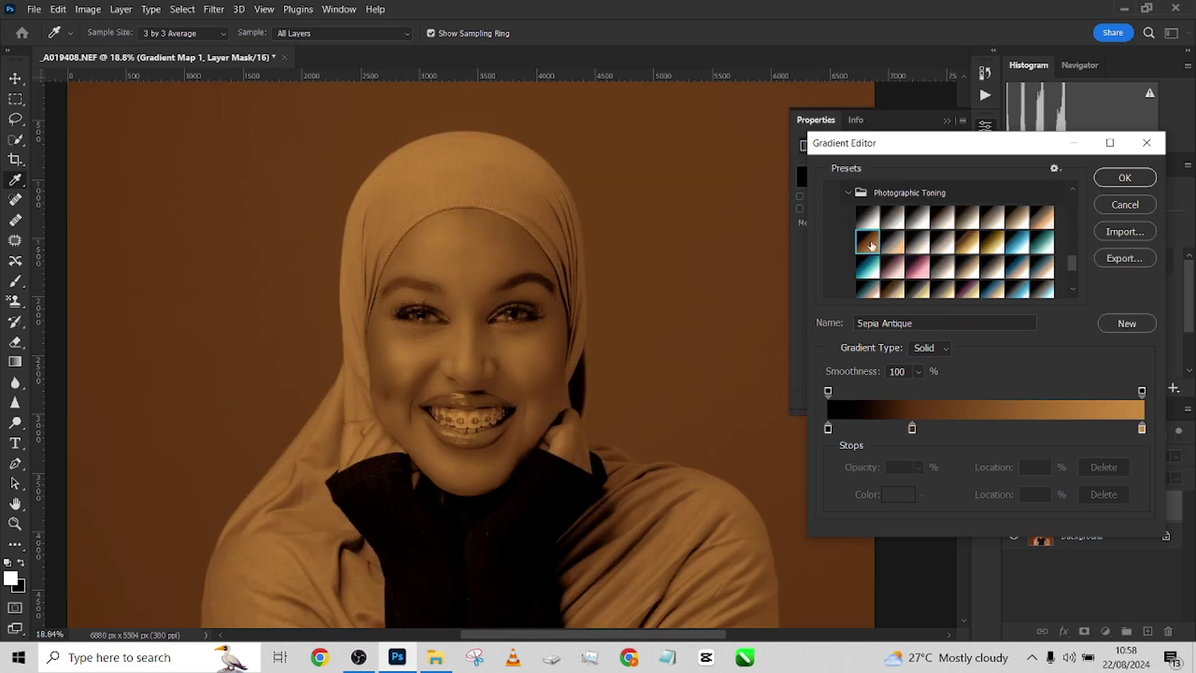
click(967, 245)
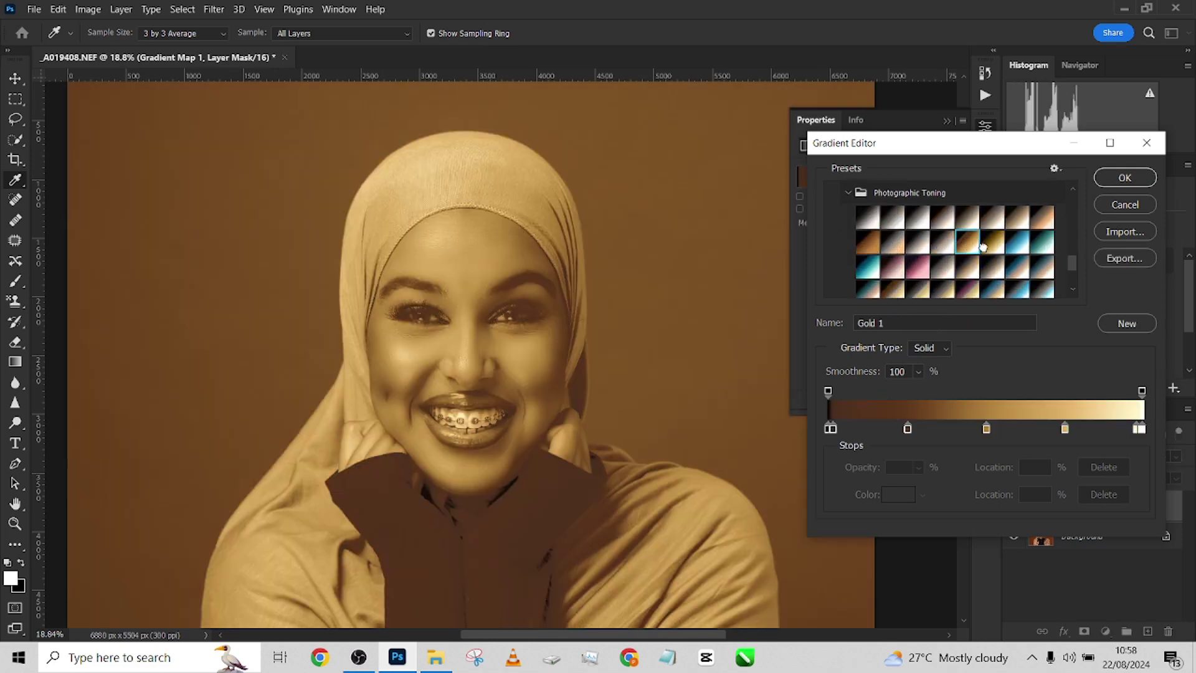
click(983, 247)
click(967, 247)
click(1124, 178)
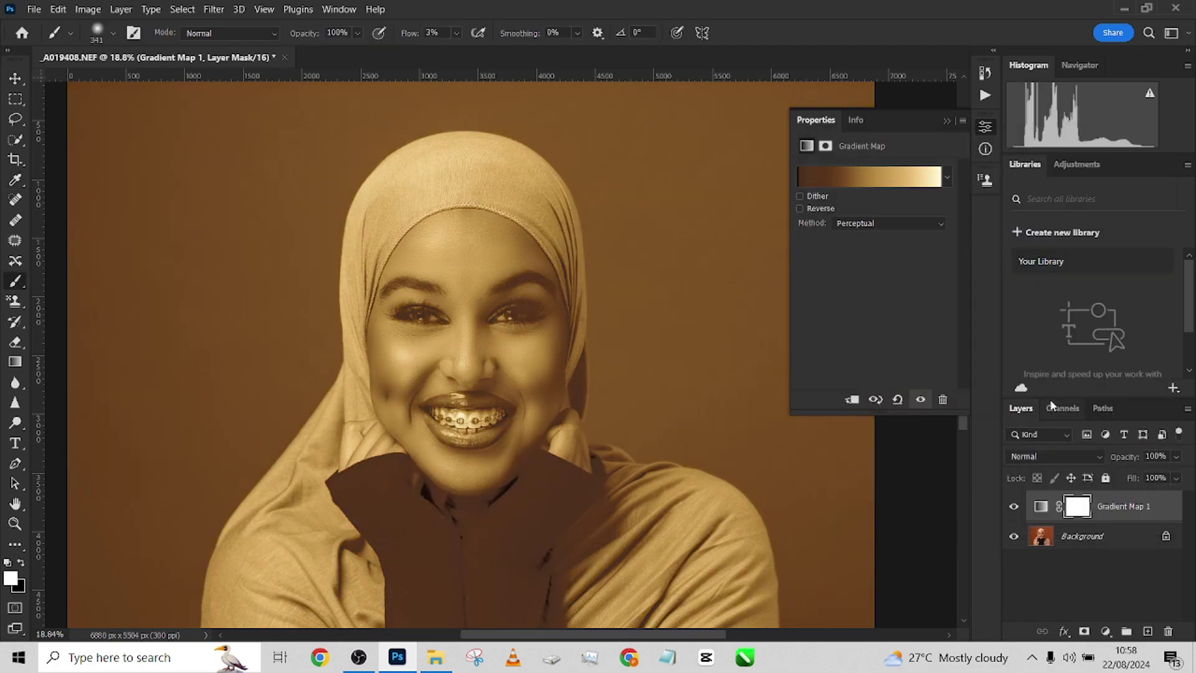
Set the Gradient Map 1 layer's blend mode to Soft Light
click(1026, 453)
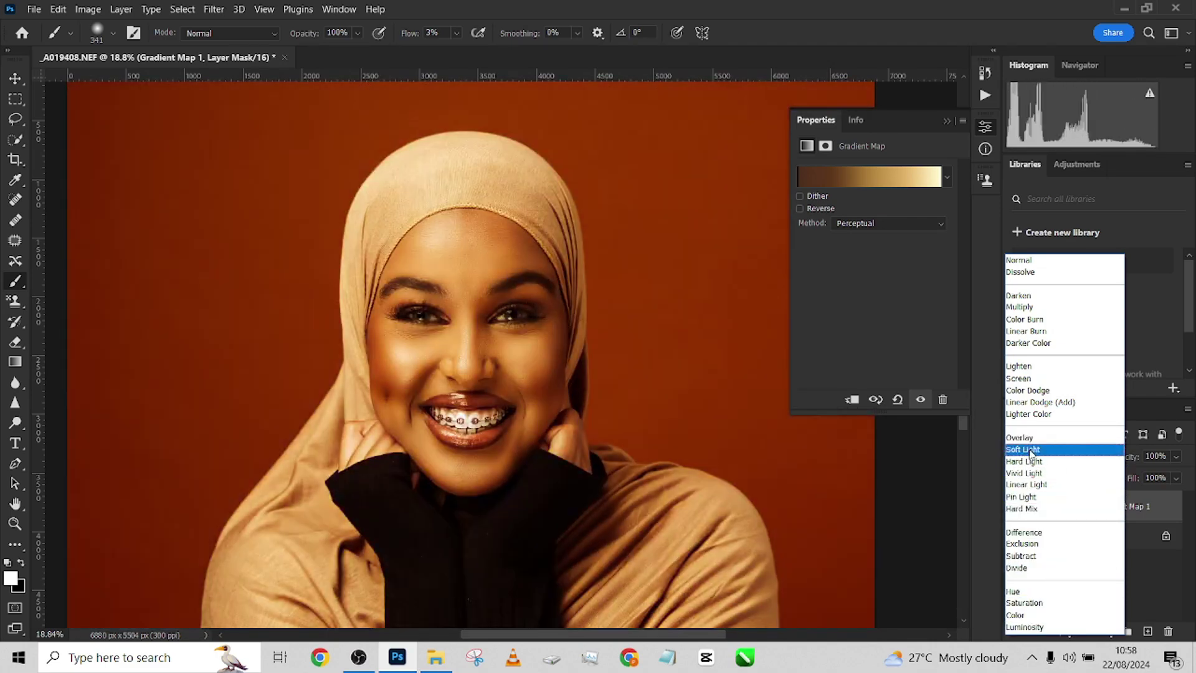
Choose Soft Light blending for the Gold 1 Gradient Map
click(1030, 450)
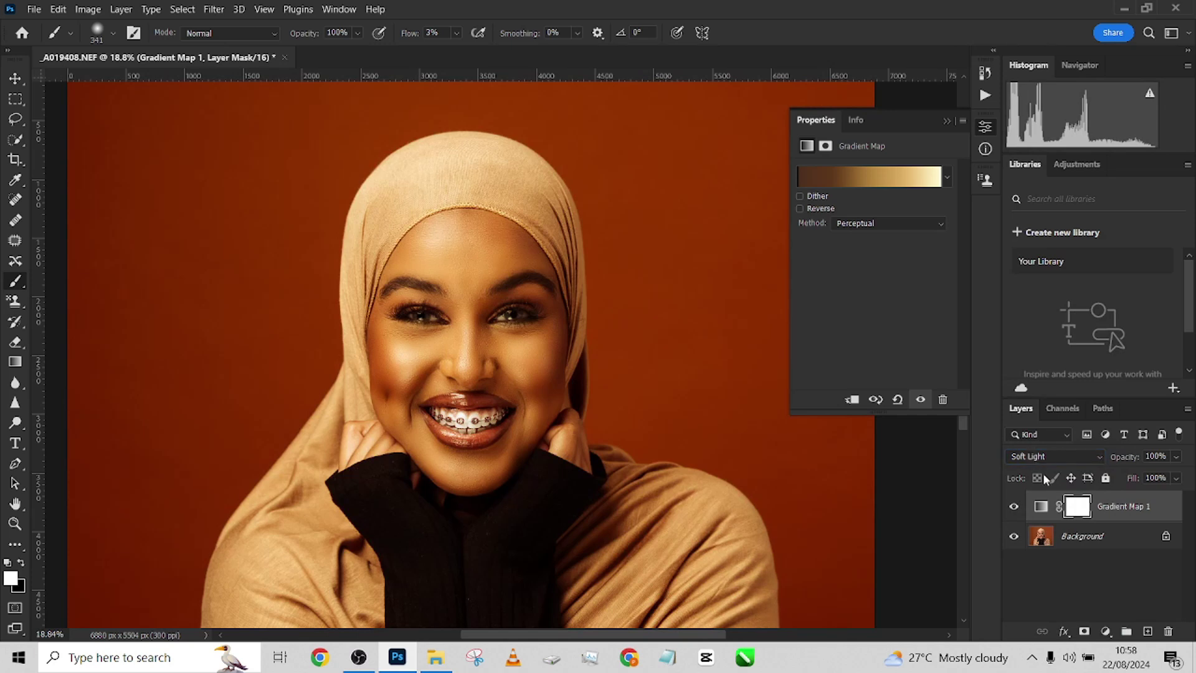
click(182, 9)
click(211, 154)
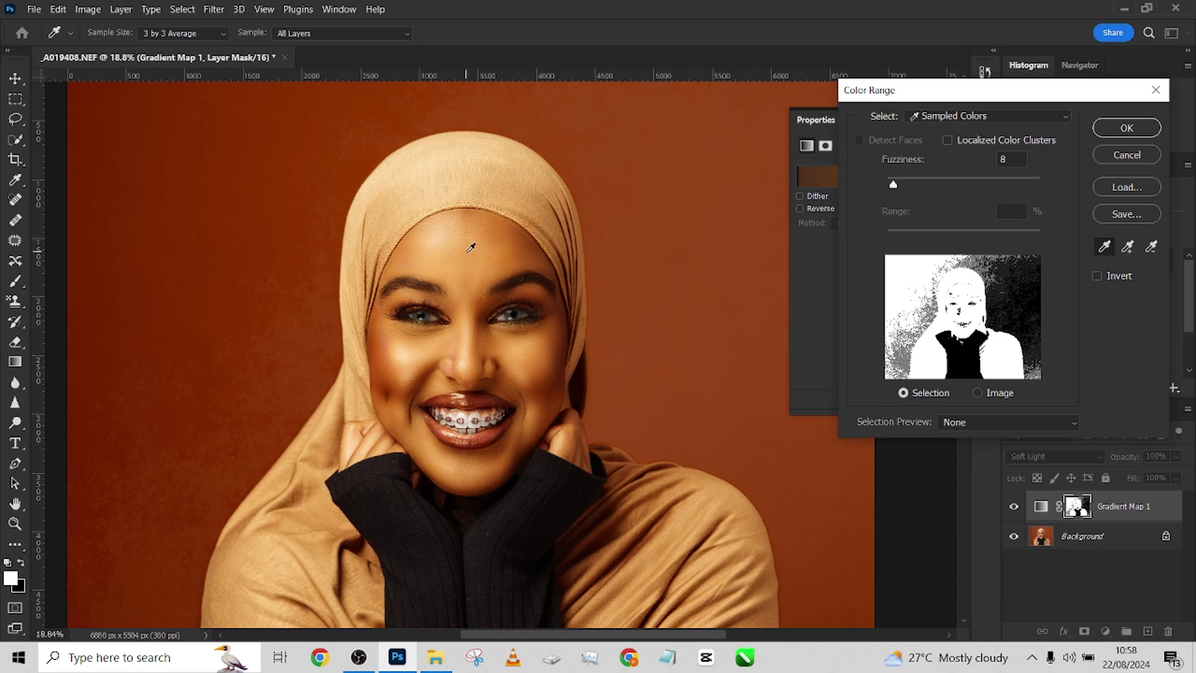
click(1140, 156)
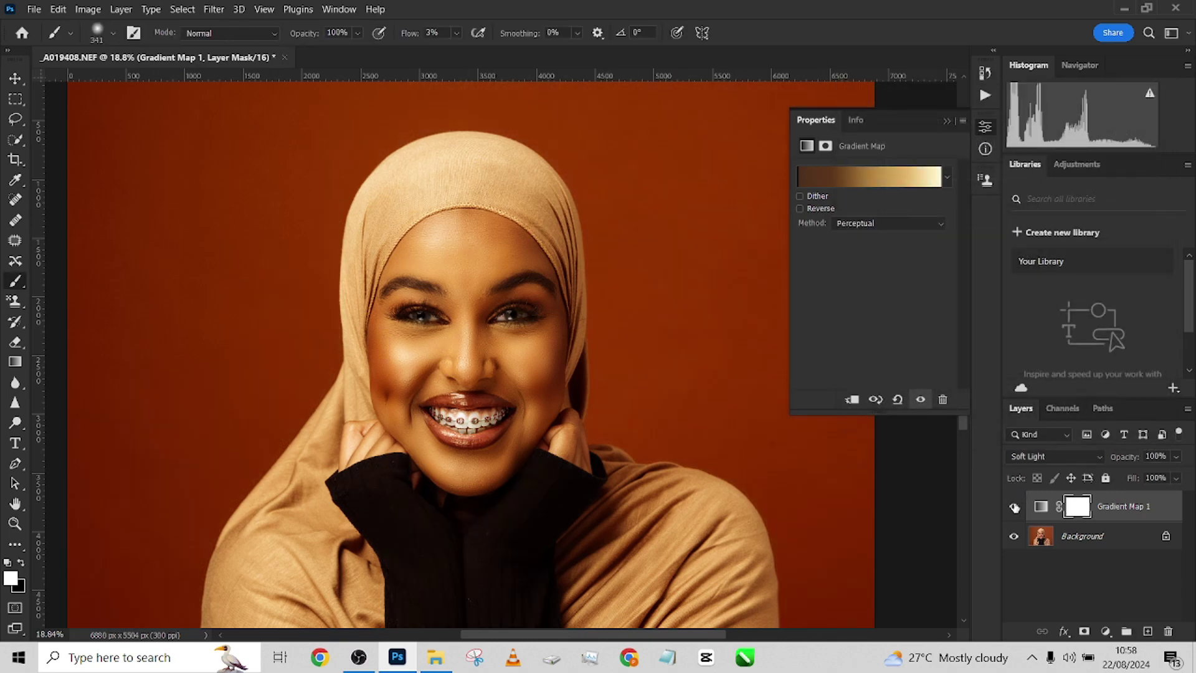
With the Gradient Map hidden, duplicate the Background, copy the selected woman onto her own layer, and delete the duplicate
click(1014, 506)
drag(1109, 537, 1147, 631)
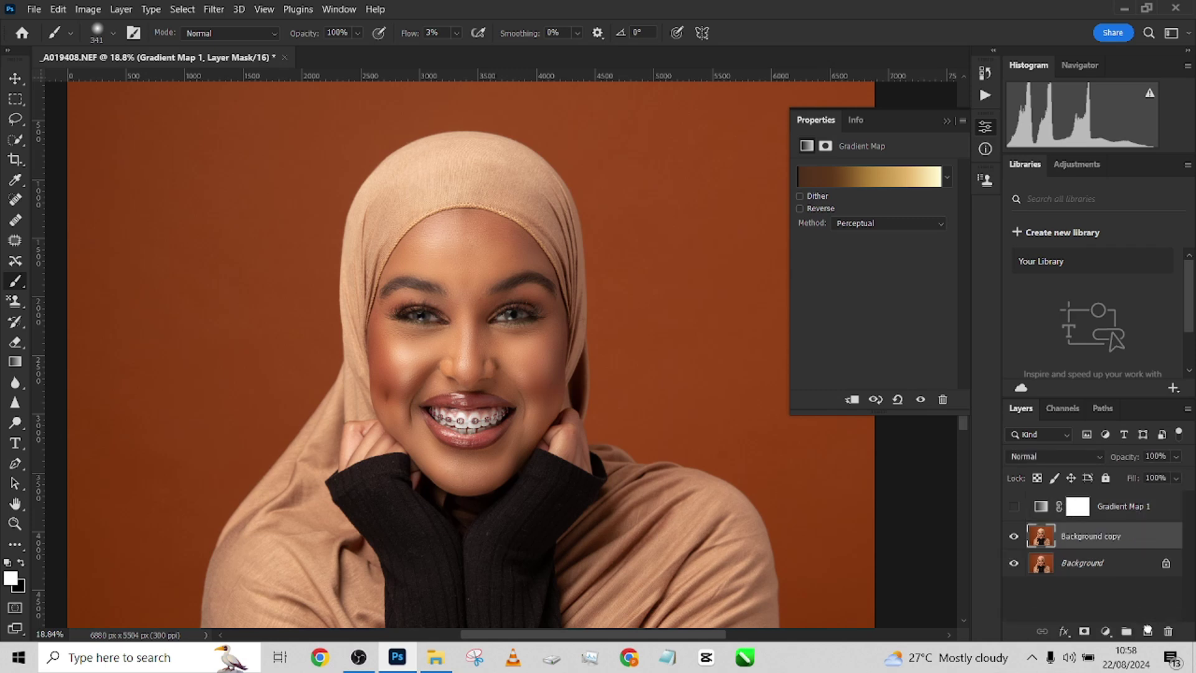
click(15, 139)
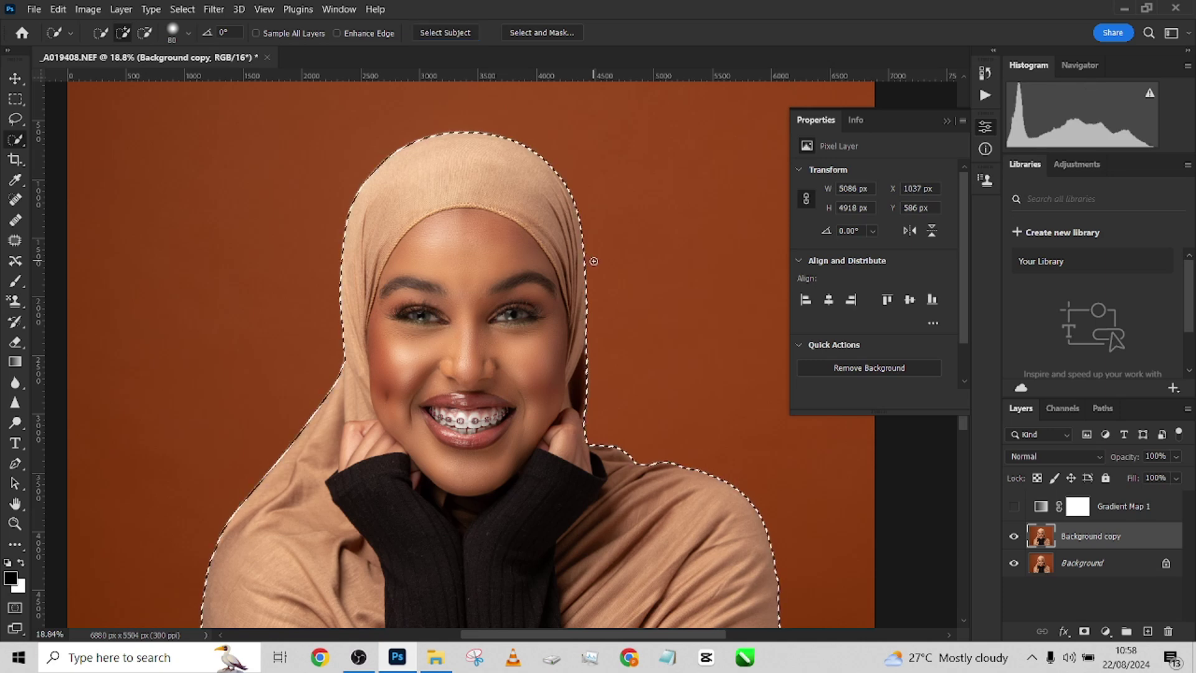
key(ctrl+j)
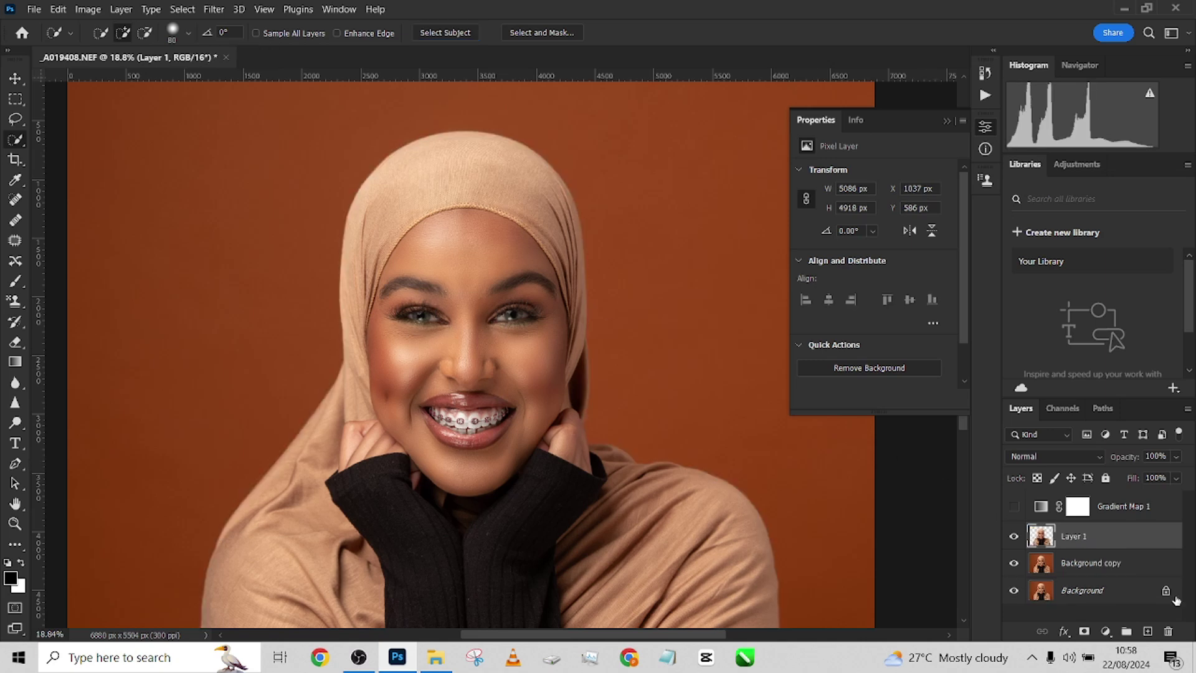
drag(1106, 565, 1168, 631)
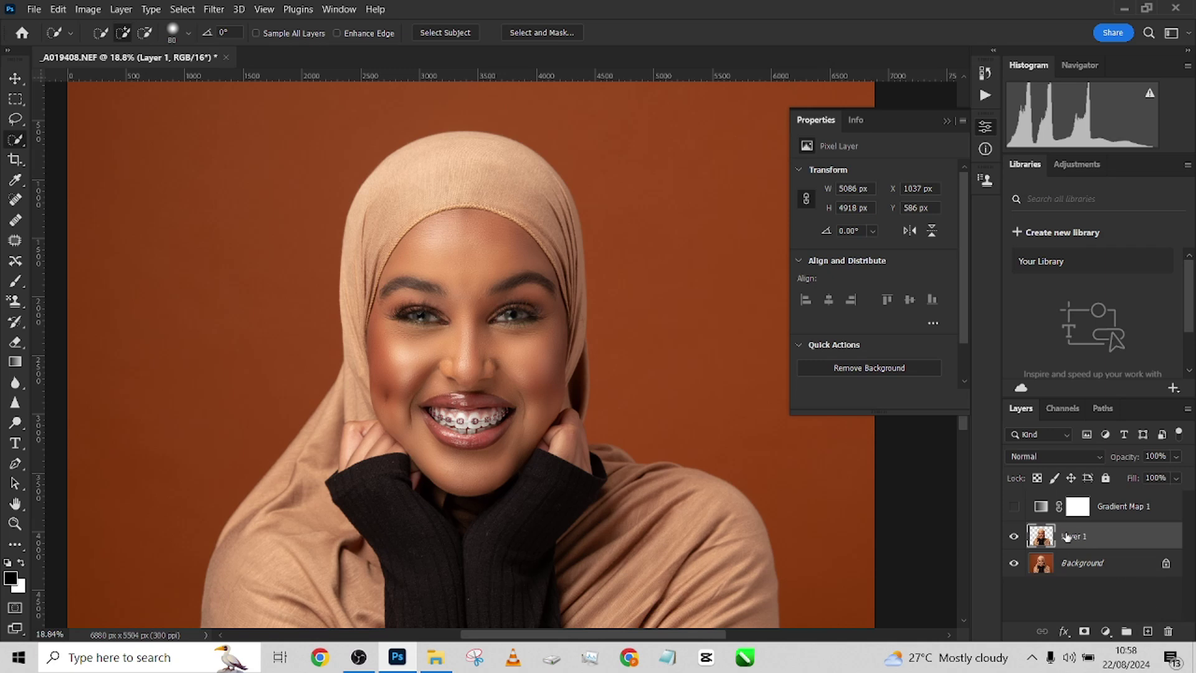
Add a layer mask to Layer 1 and sample the forehead skin for a Color Range selection
click(1084, 631)
click(183, 8)
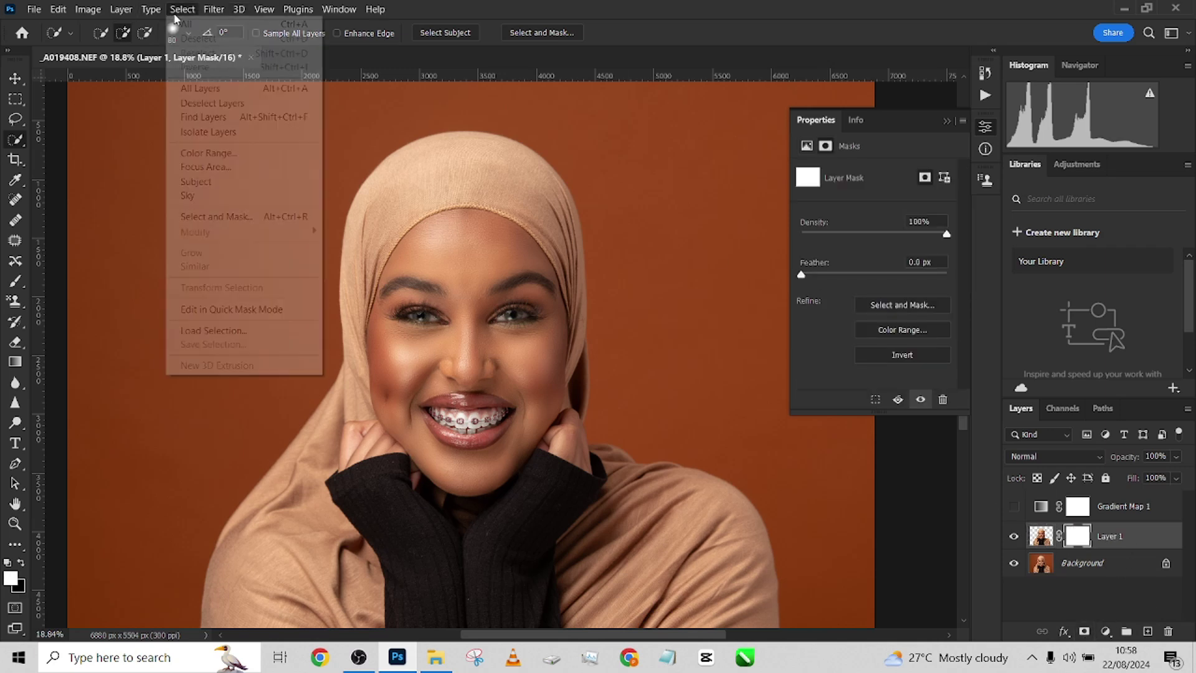
click(209, 152)
click(441, 231)
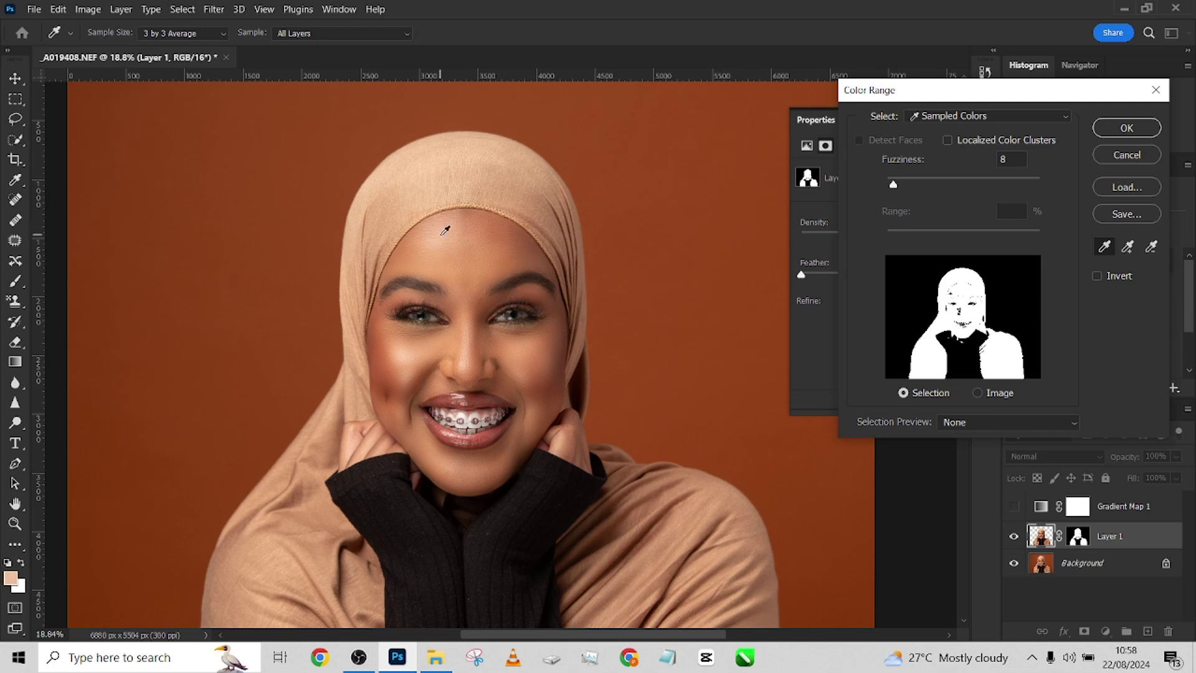
Extend the Color Range with added samples from the forehead, nose and both cheeks, and apply it to Layer 1's mask
click(1125, 248)
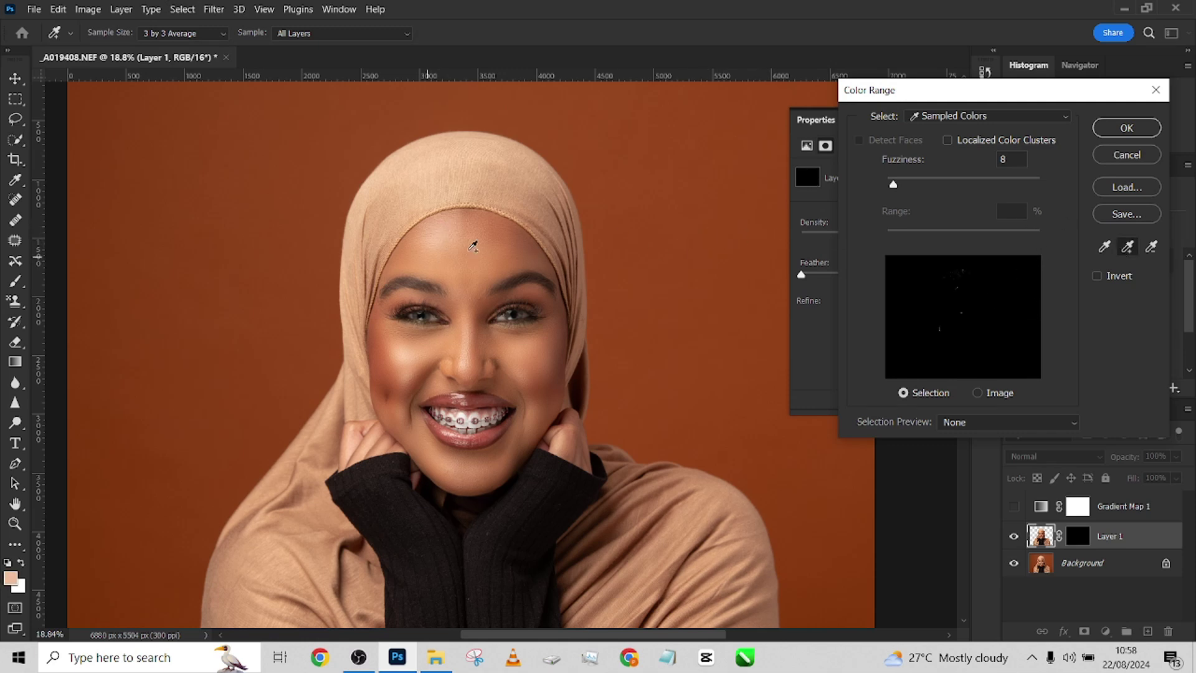
click(474, 248)
click(528, 358)
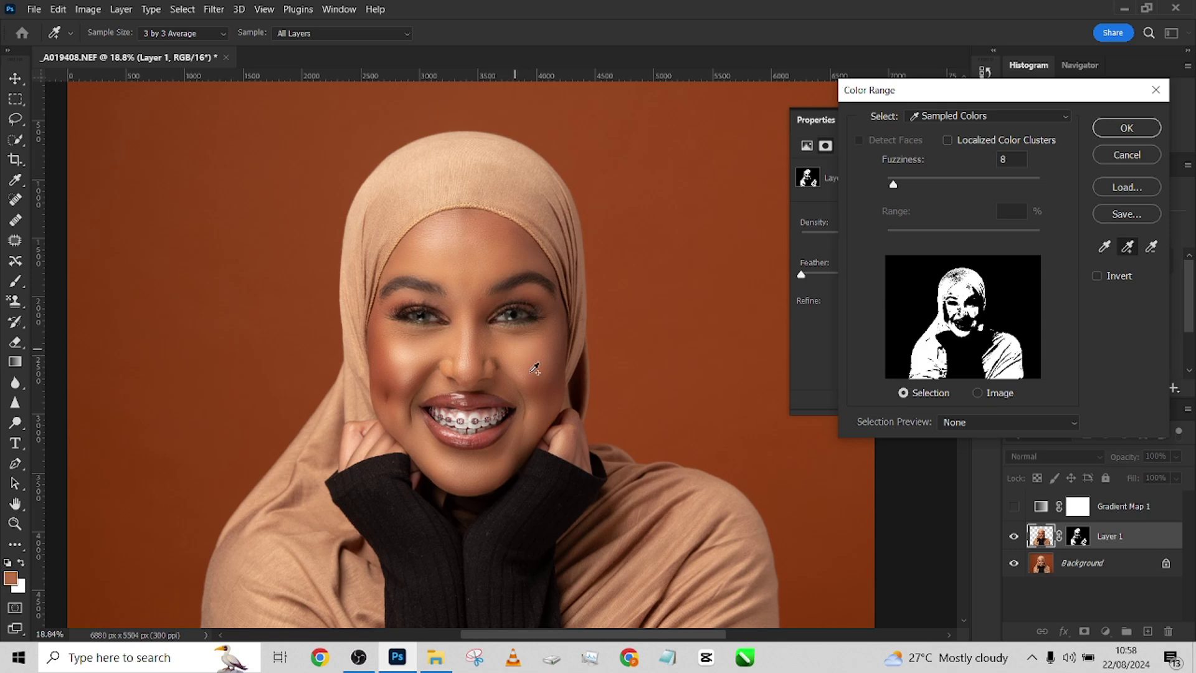
click(549, 369)
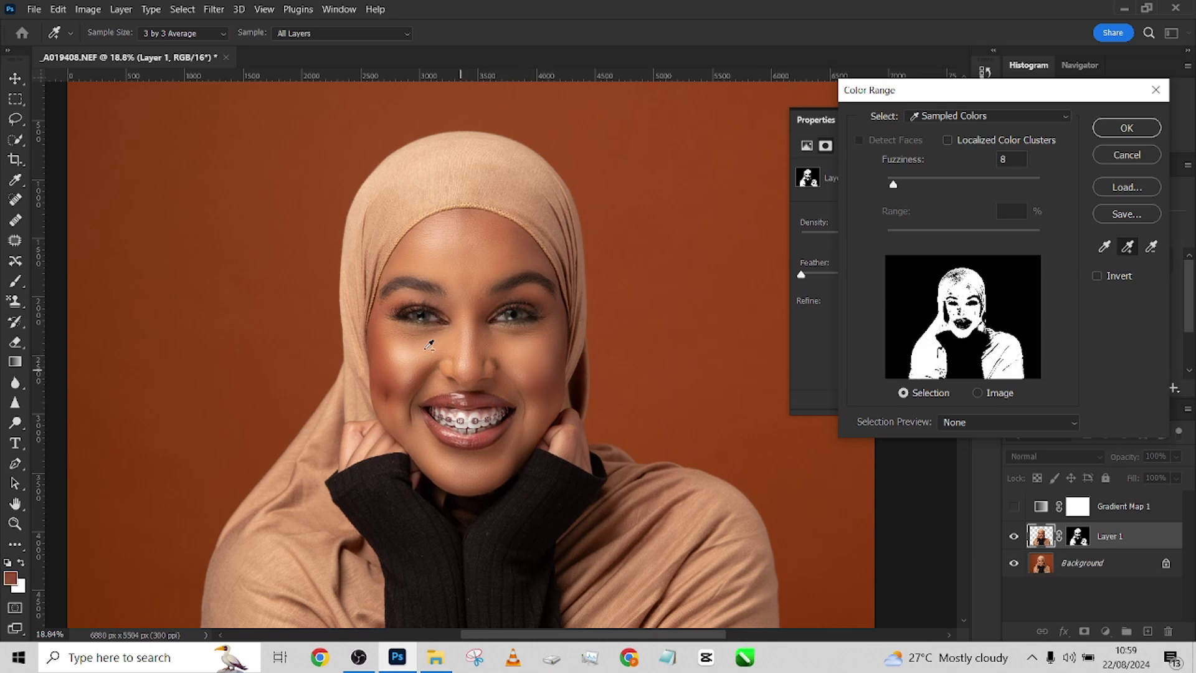
click(426, 357)
click(399, 367)
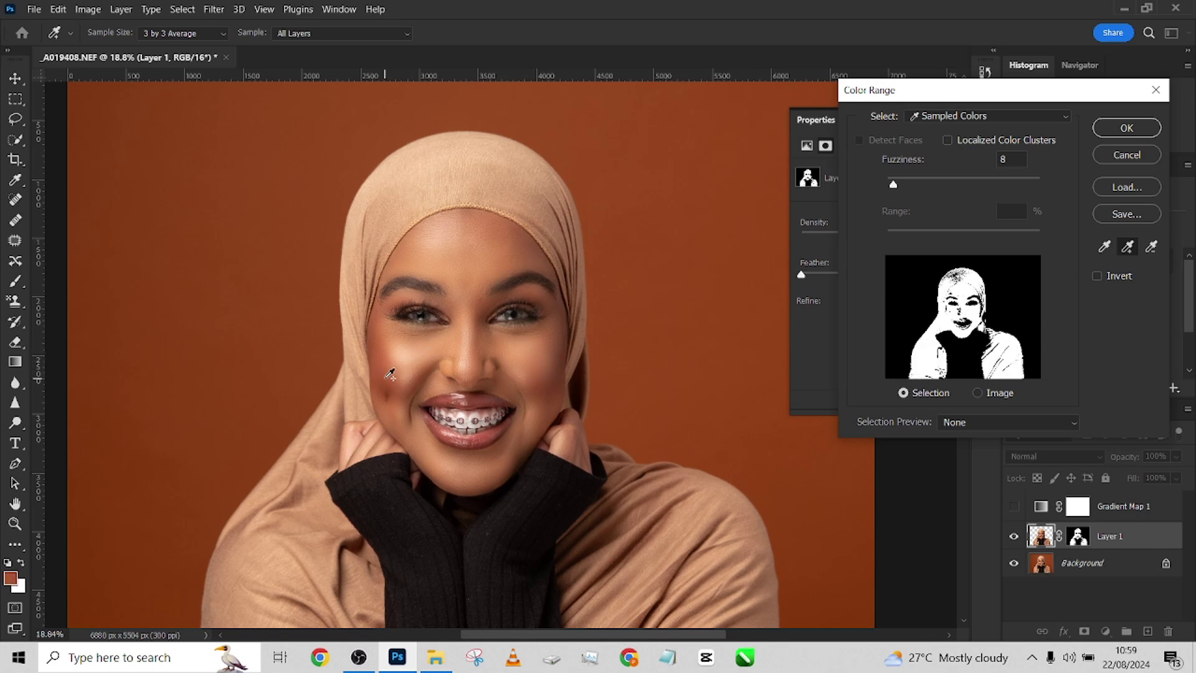
click(456, 233)
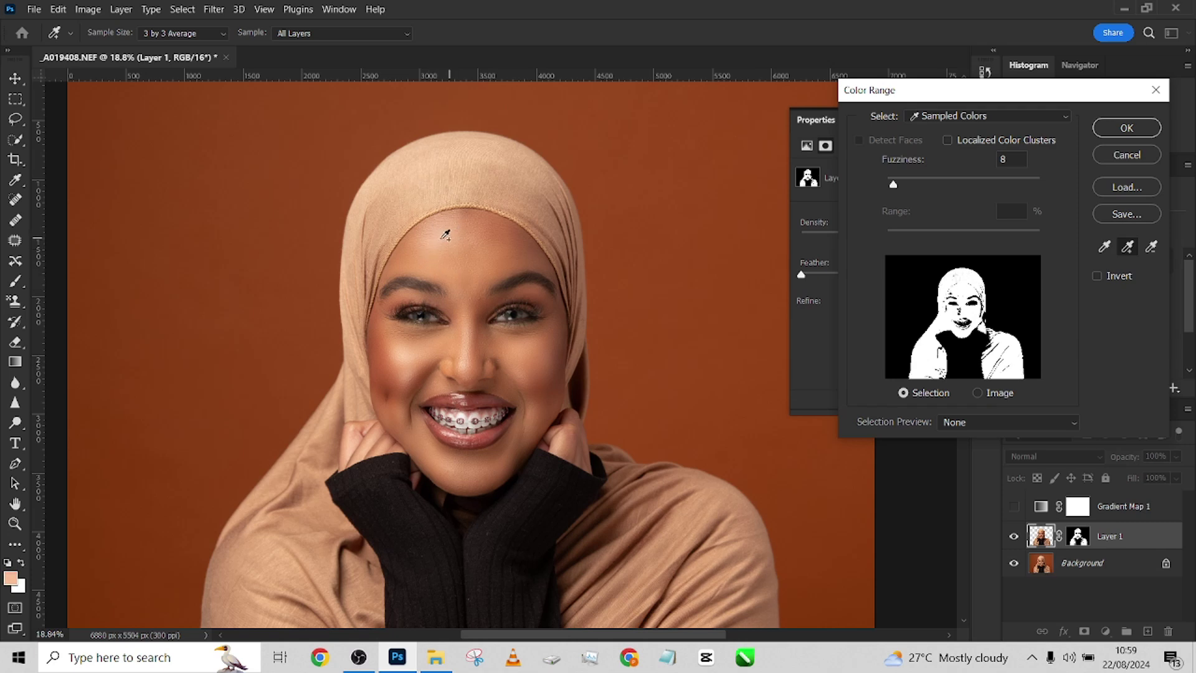
click(467, 339)
click(387, 338)
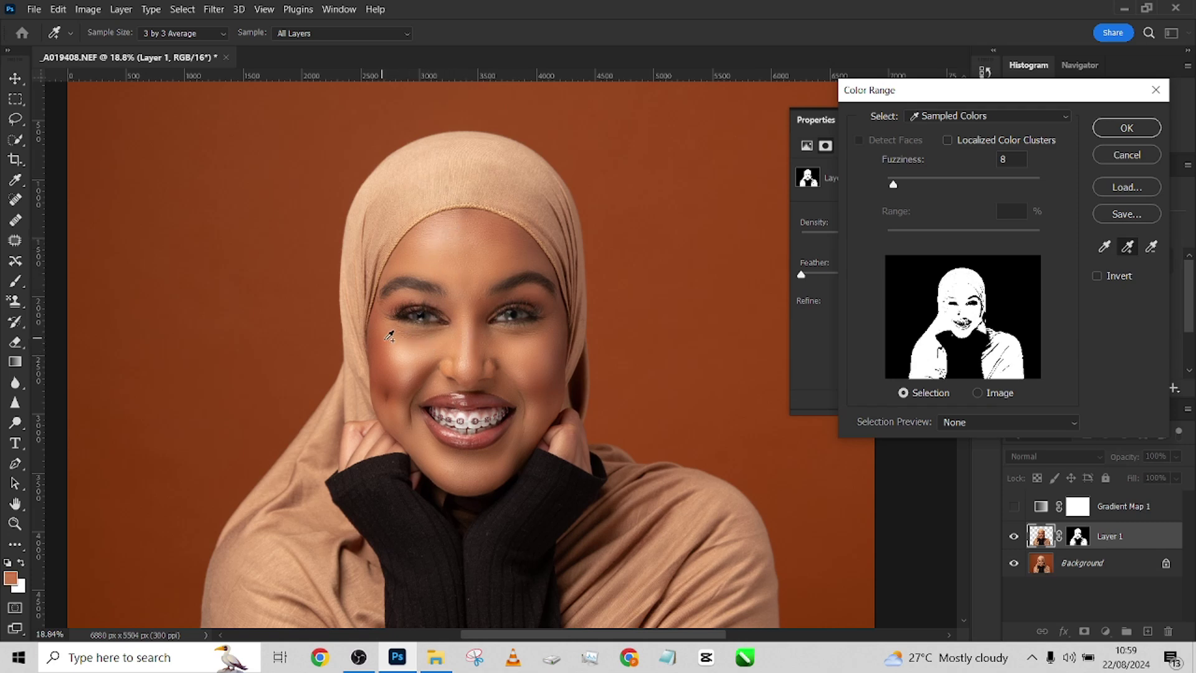
click(1132, 133)
Move Layer 1's mask onto the Gradient Map 1 layer and delete Layer 1, keeping the Background
drag(1078, 536, 1083, 503)
drag(1155, 541, 1168, 632)
click(1168, 632)
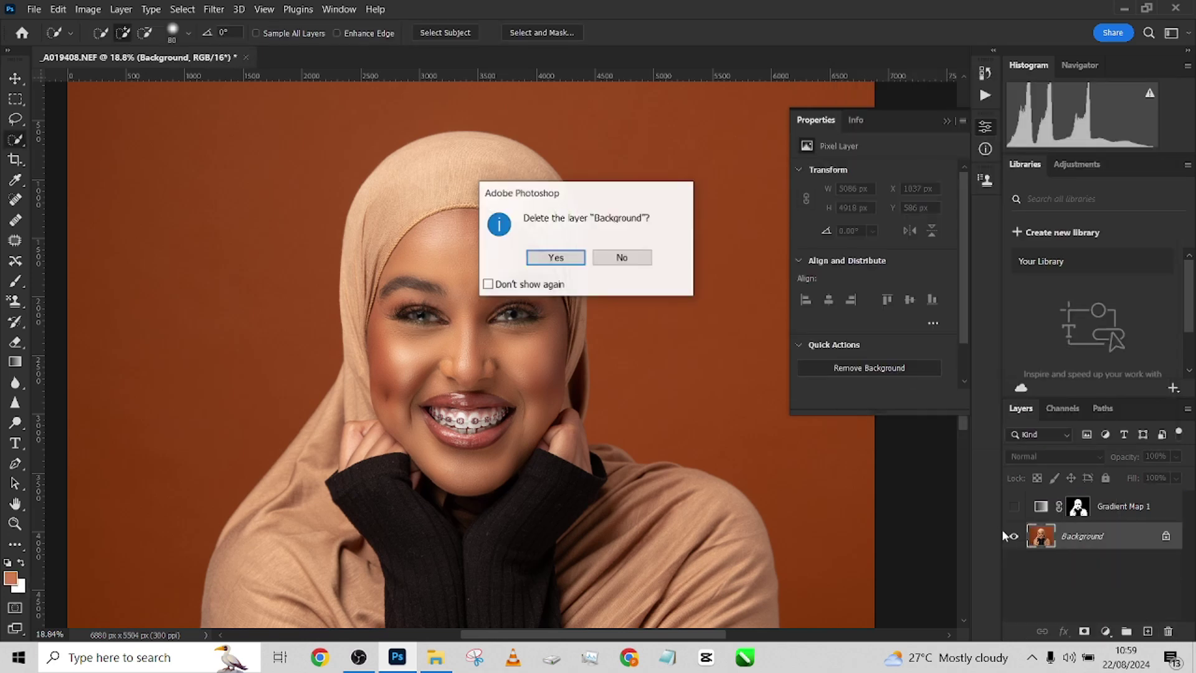
key(Tab)
key(Return)
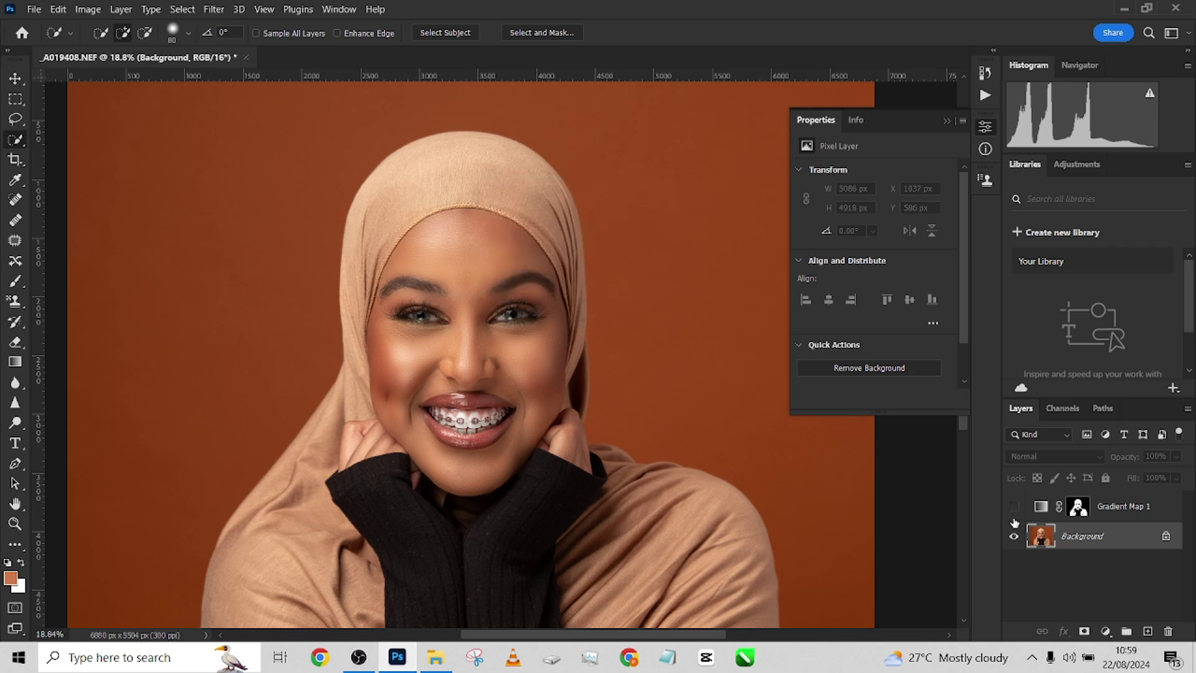
Show Gradient Map 1 and paint white on its mask across the cheeks and brows with a 194 px brush at 100% flow
click(1014, 506)
click(1121, 506)
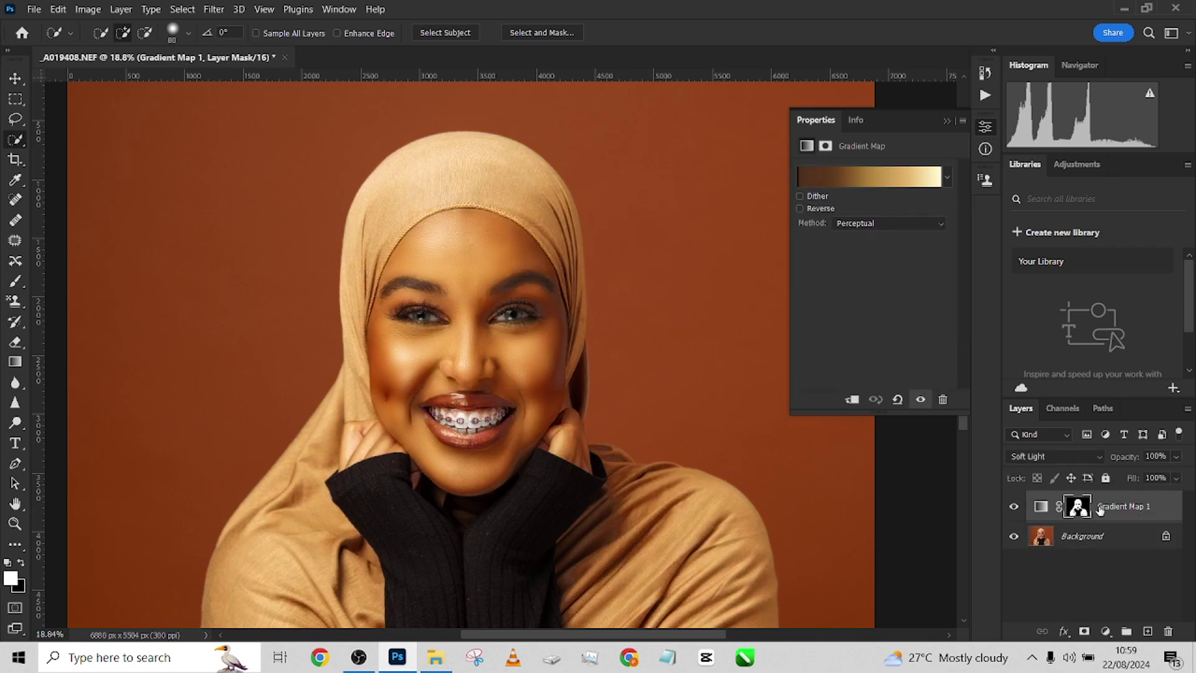
click(1075, 508)
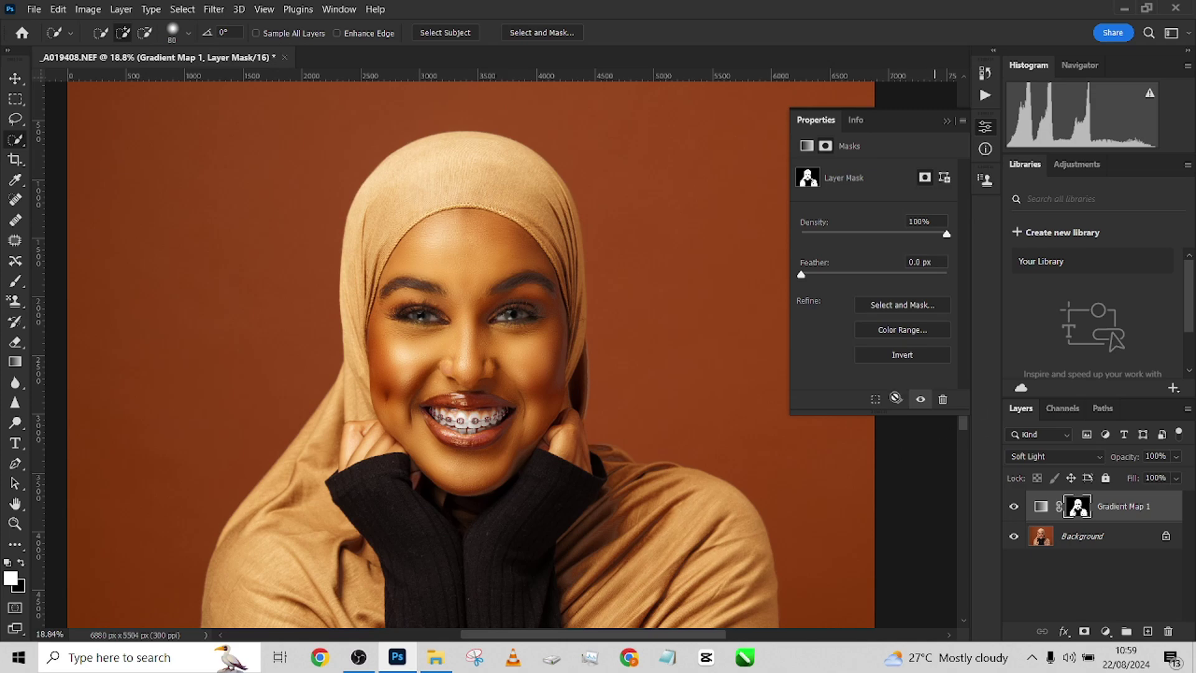
key(b)
scroll(507, 339, up, 3)
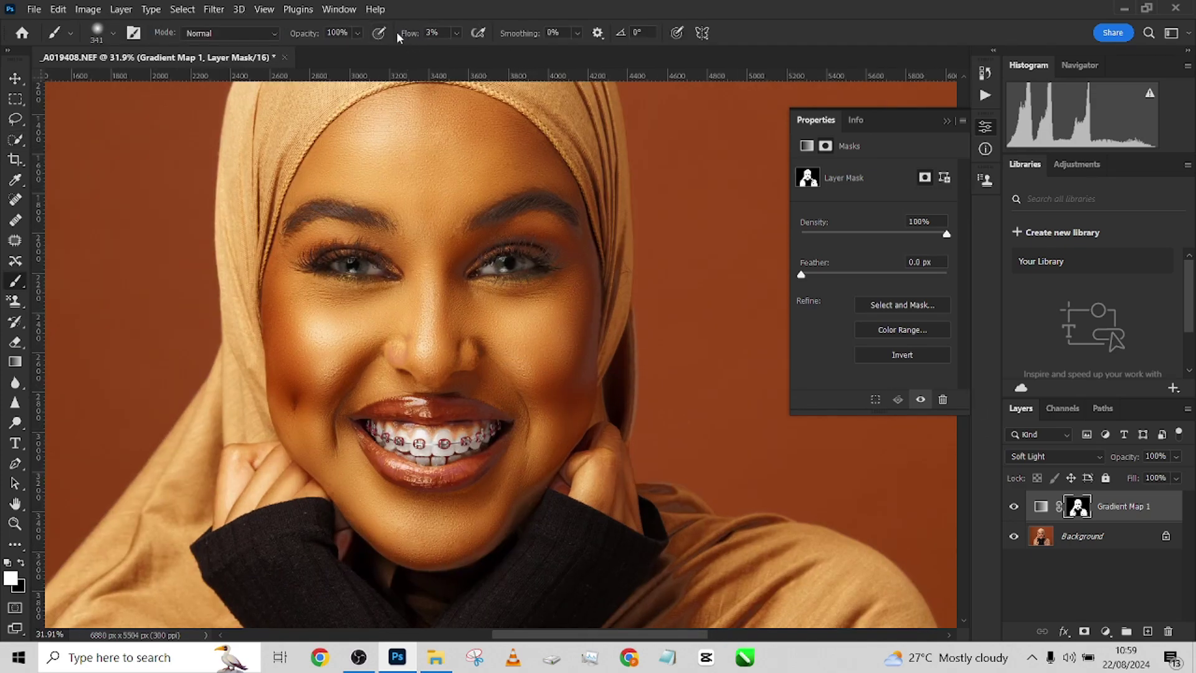
drag(405, 34, 569, 48)
scroll(575, 326, up, 2)
drag(581, 332, 563, 331)
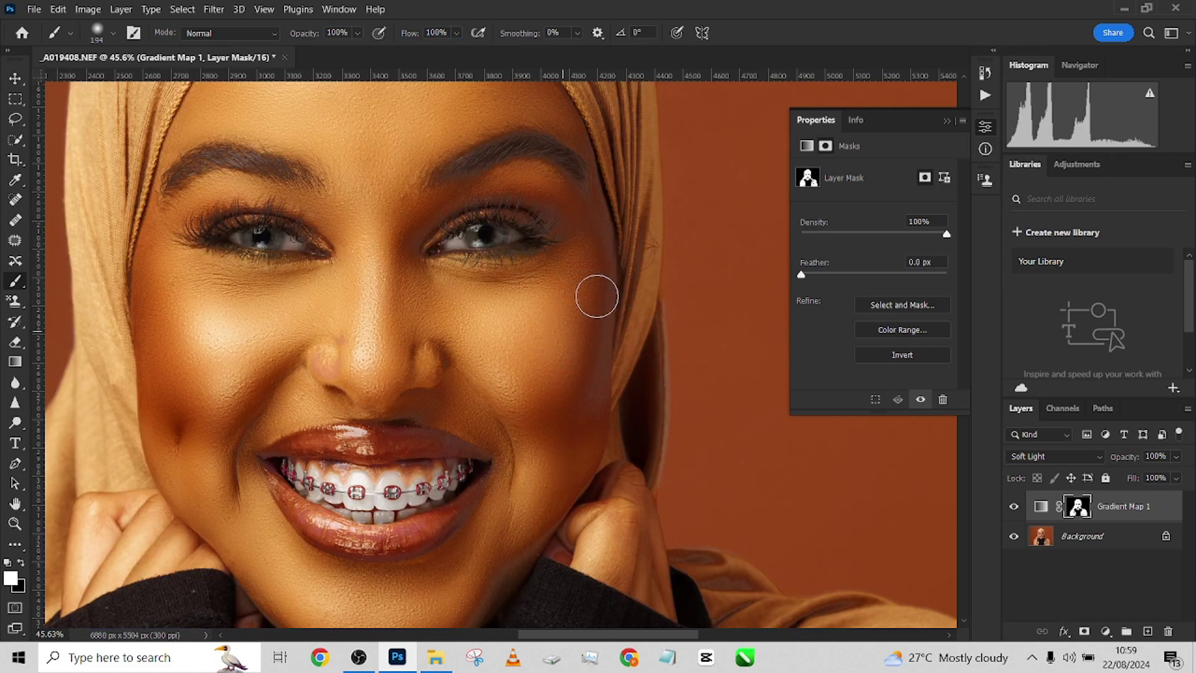
mouse_move(569, 398)
mouse_down()
mouse_move(598, 298)
mouse_move(595, 186)
mouse_move(550, 147)
mouse_move(432, 161)
mouse_move(238, 148)
mouse_move(188, 172)
mouse_move(172, 213)
mouse_move(264, 284)
mouse_move(301, 268)
mouse_move(318, 281)
mouse_move(225, 294)
mouse_up()
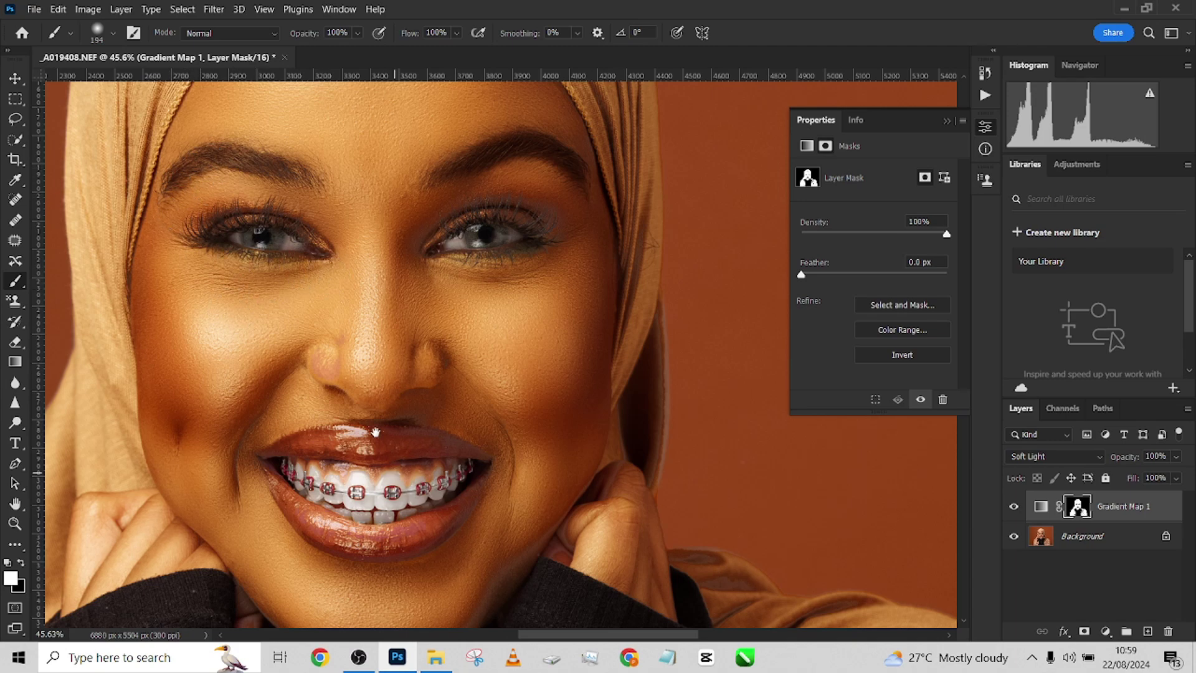
Paint white on the Gradient Map mask over the lips, lower face and hand to fill the remaining gaps
drag(376, 431, 390, 368)
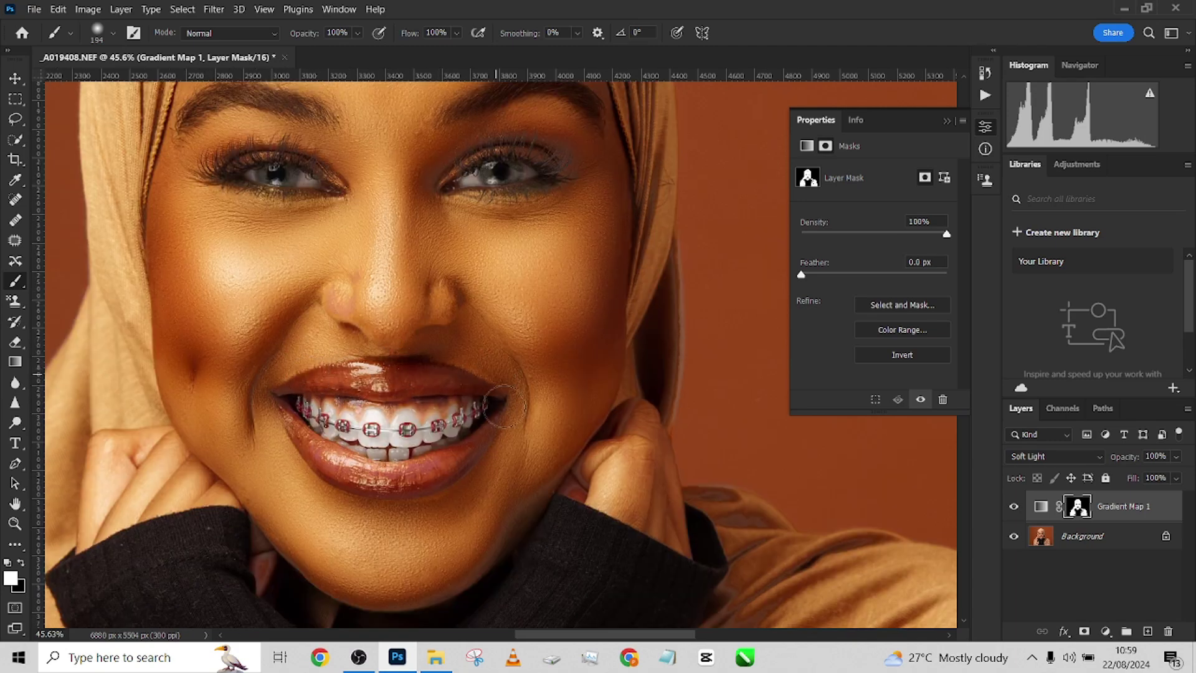
mouse_move(504, 406)
mouse_down()
mouse_move(495, 468)
mouse_move(470, 447)
mouse_move(377, 495)
mouse_move(250, 419)
mouse_move(269, 462)
mouse_move(246, 493)
mouse_move(319, 562)
mouse_move(400, 591)
mouse_move(448, 569)
mouse_move(572, 442)
mouse_up()
mouse_move(582, 477)
mouse_down()
mouse_move(630, 468)
mouse_move(623, 419)
mouse_move(661, 520)
mouse_up()
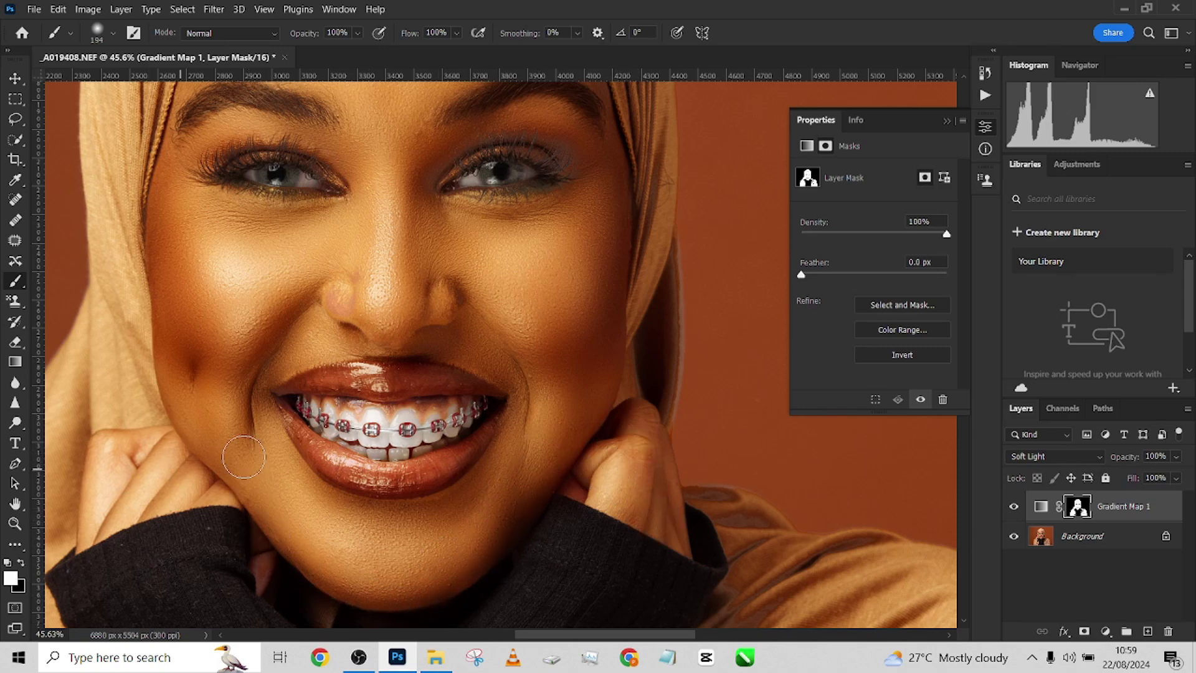
Lower the Gradient Map 1 layer's Fill to 28%, comparing the portrait with and without it
scroll(252, 460, down, 5)
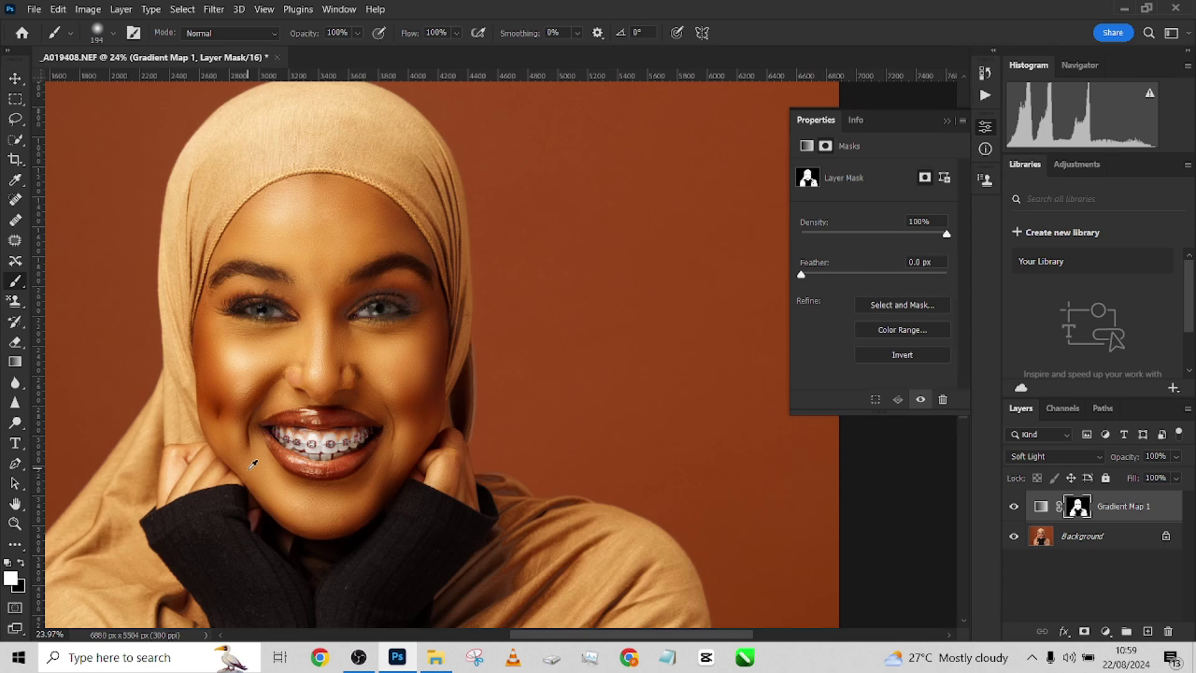
click(1177, 477)
drag(1180, 495, 1134, 498)
scroll(547, 400, down, 3)
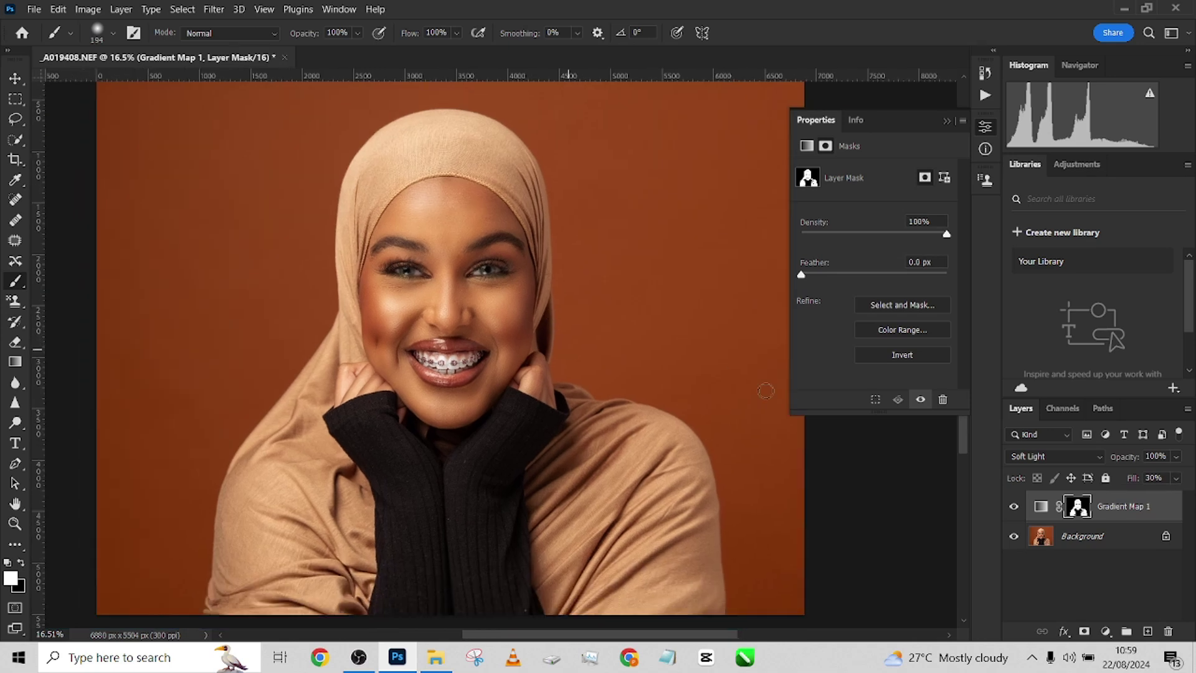
click(1014, 507)
click(1014, 507)
drag(1133, 479, 1132, 480)
Examine the face up close and the whole portrait with the Gradient Map hidden and shown
scroll(463, 315, up, 4)
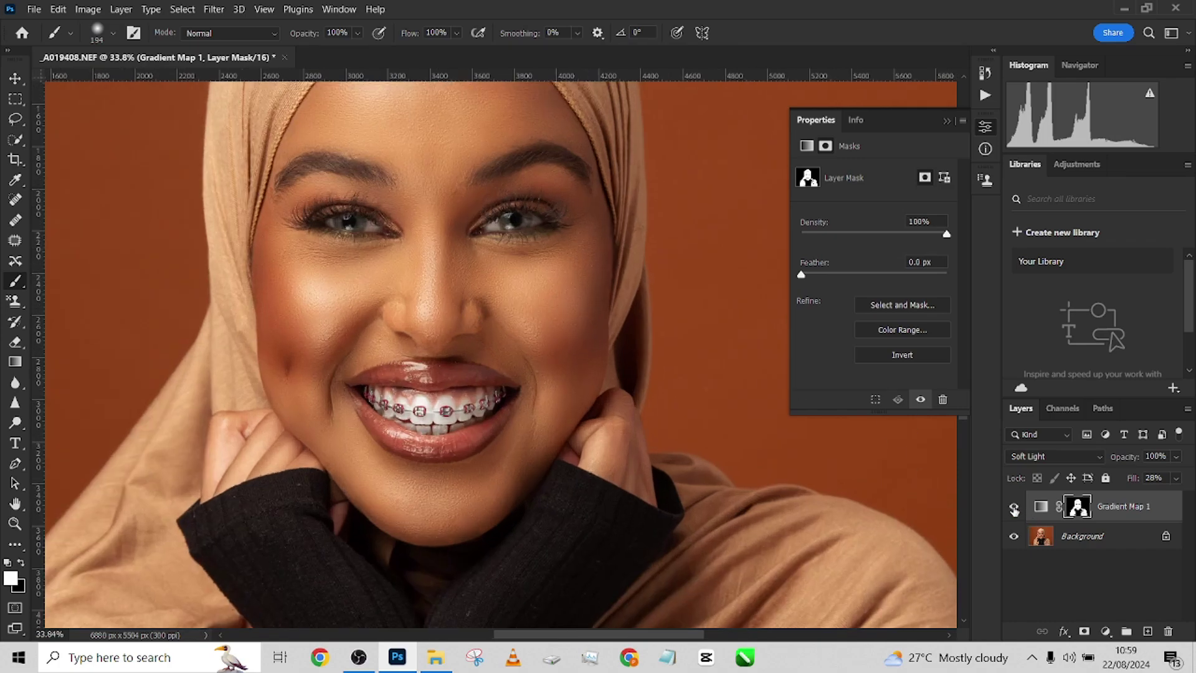
scroll(766, 382, down, 4)
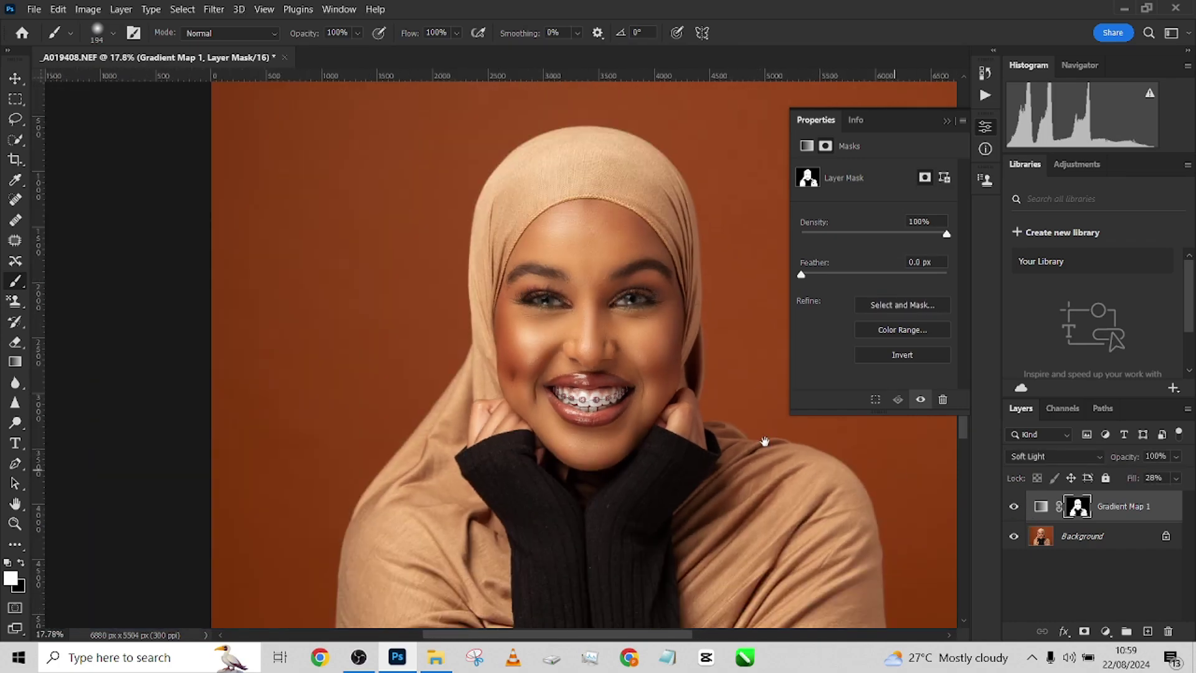
scroll(765, 441, down, 2)
click(1014, 507)
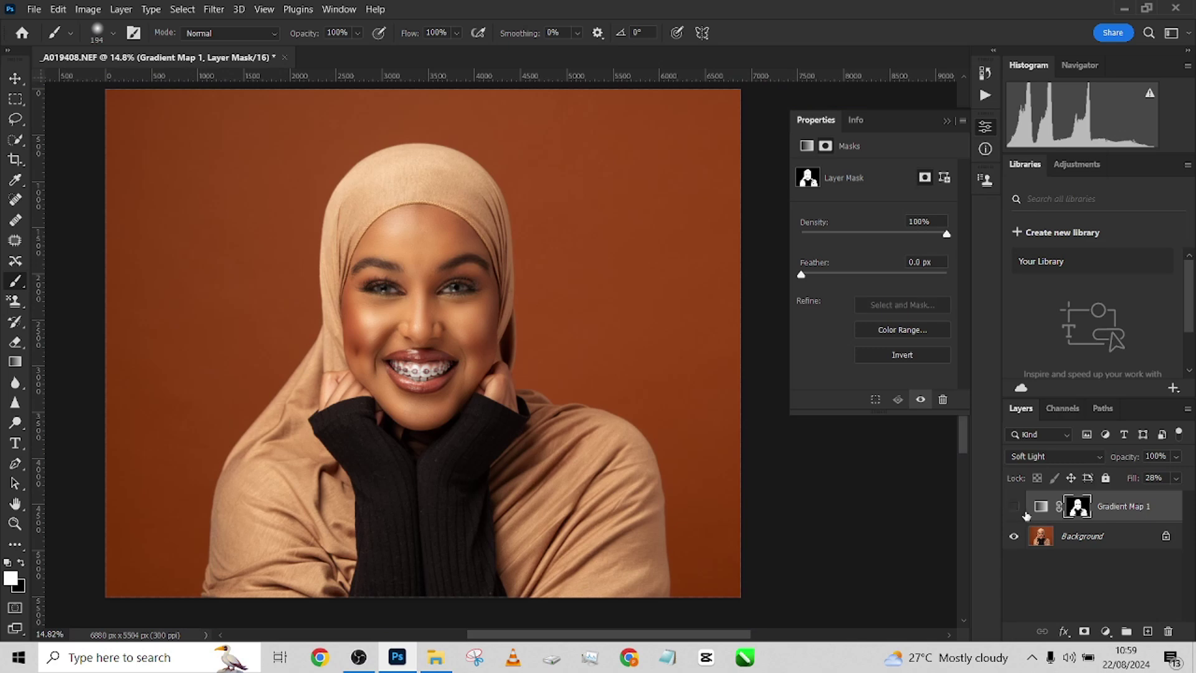
click(1024, 510)
Try Color Burn at 50% opacity on Gradient Map 1, compare it with the layer hidden, and return the opacity to 100%
click(1050, 461)
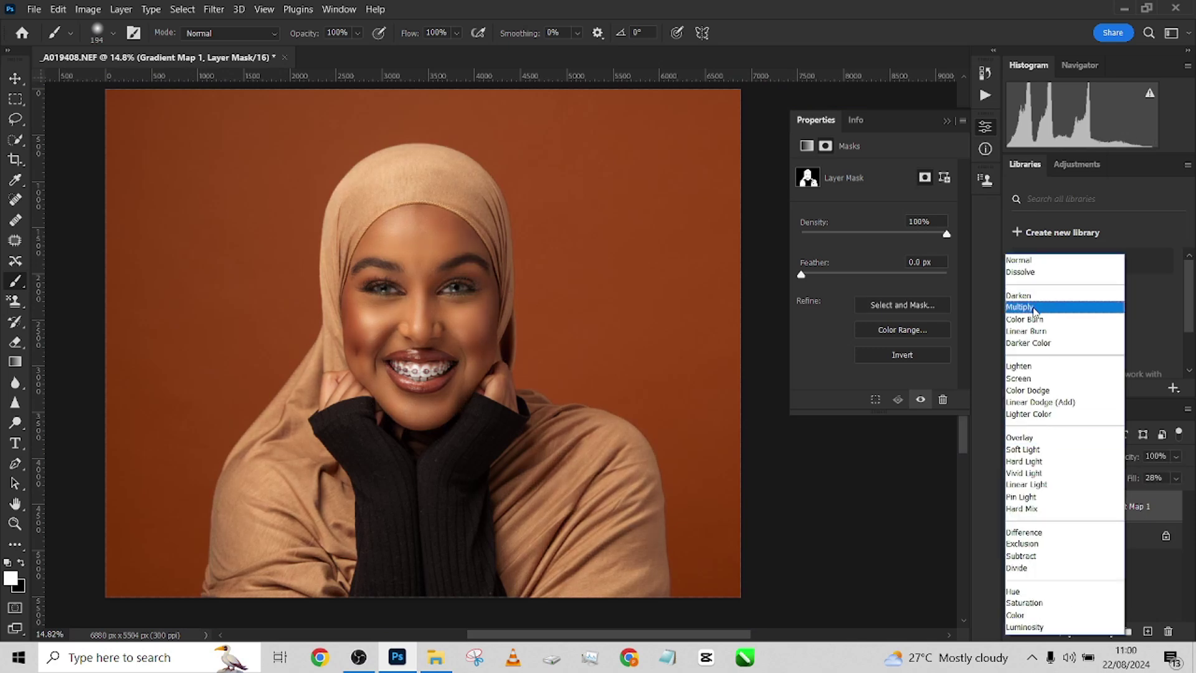
click(1061, 312)
key(Down)
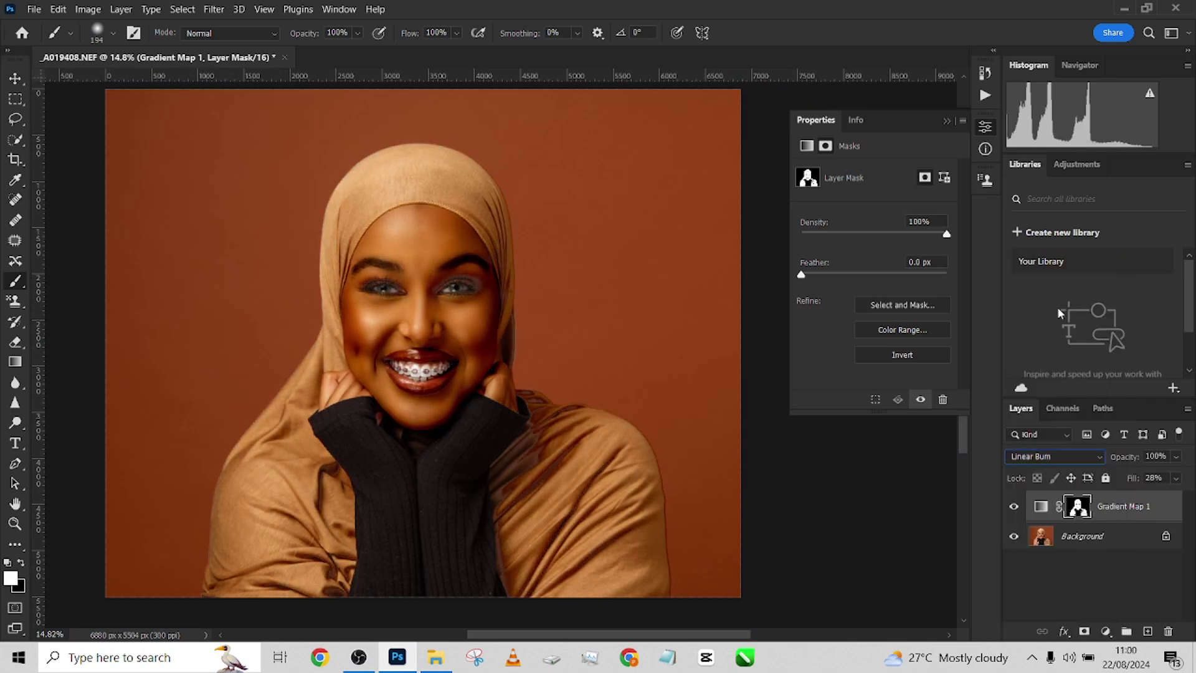
click(1175, 458)
click(1150, 477)
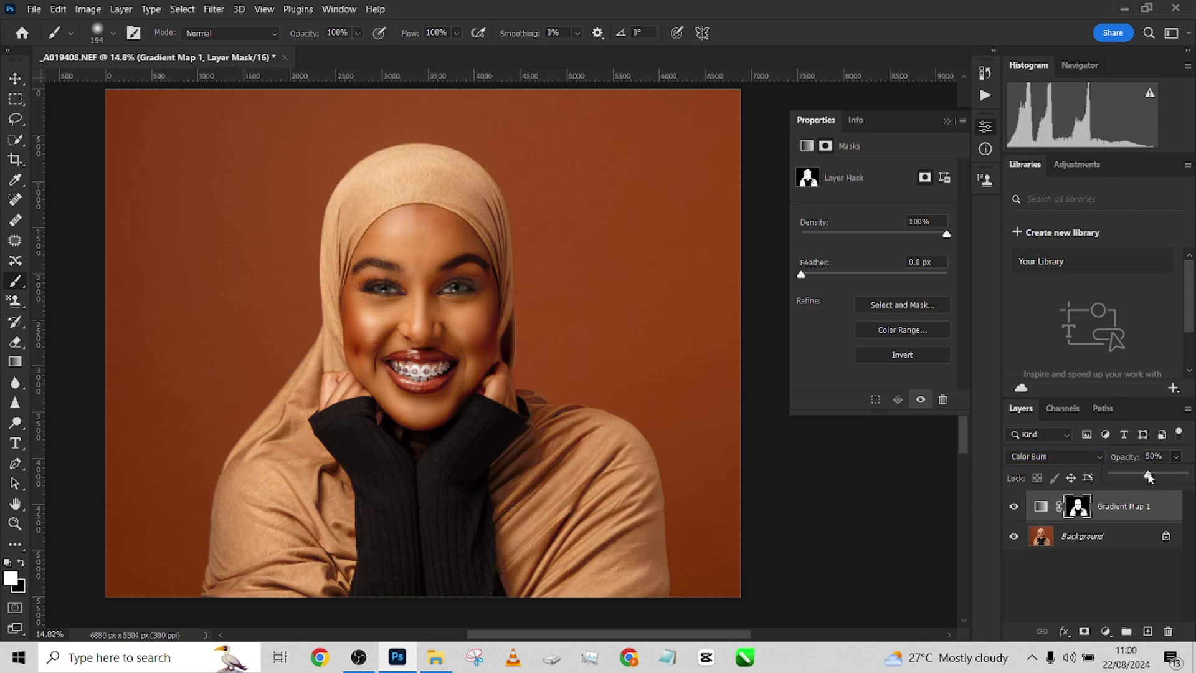
click(1013, 506)
click(1013, 506)
scroll(381, 330, up, 2)
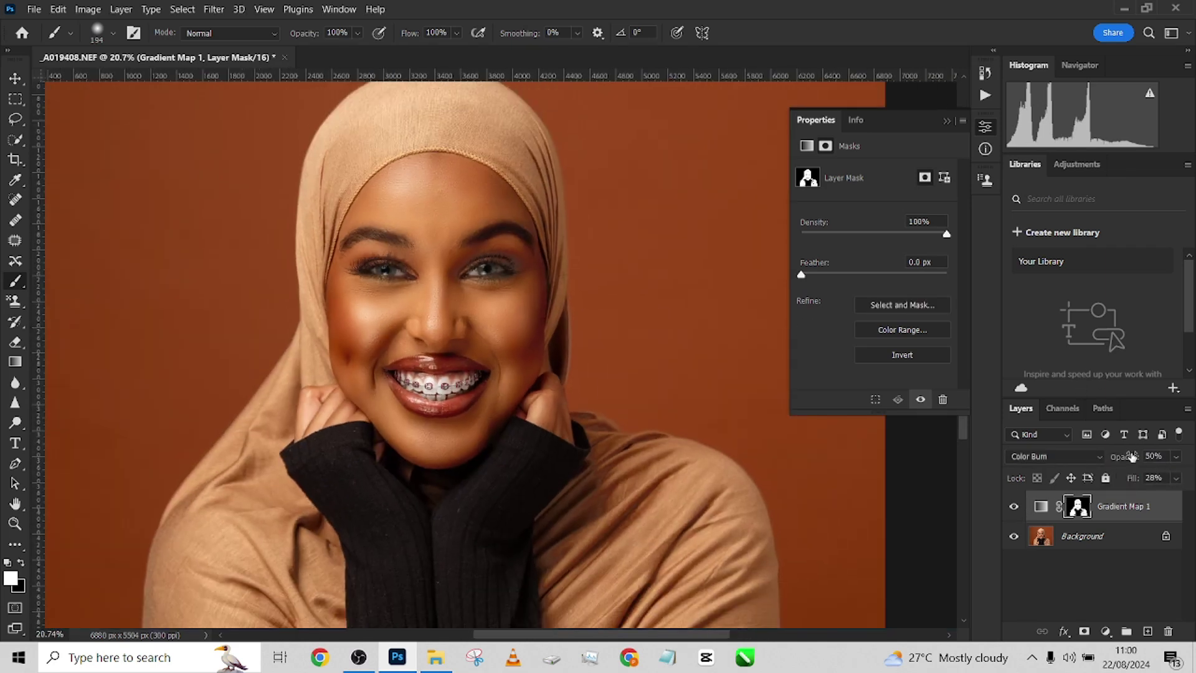
drag(1131, 457, 1174, 458)
Try blend modes on Gradient Map 1 from Luminosity back through Exclusion and Pin Light, and settle on Vivid Light
click(1027, 462)
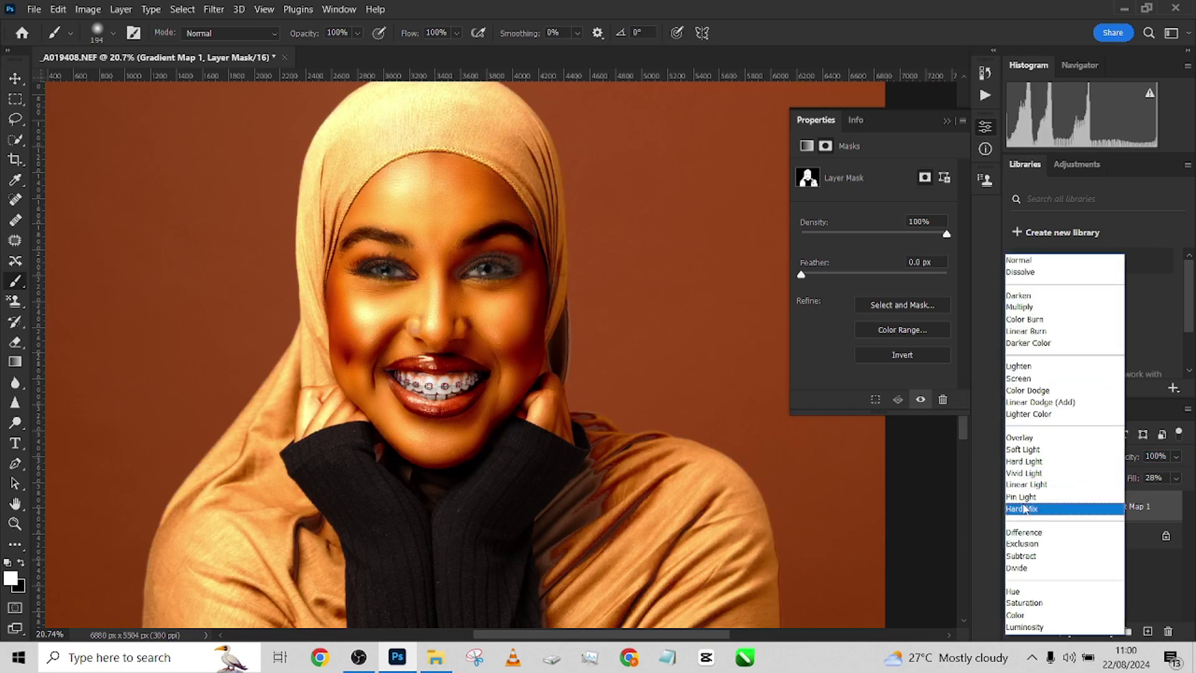
click(1025, 628)
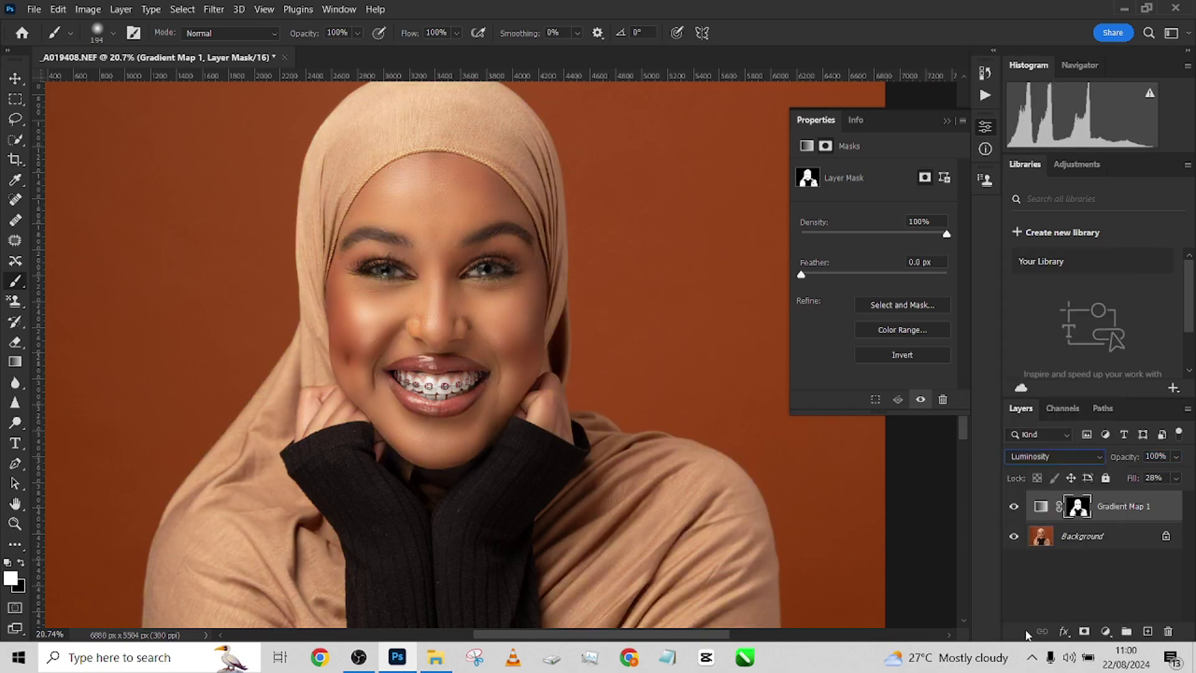
key(Up)
key(Up)
key(Up)
key(Up)
key(Up)
key(Up)
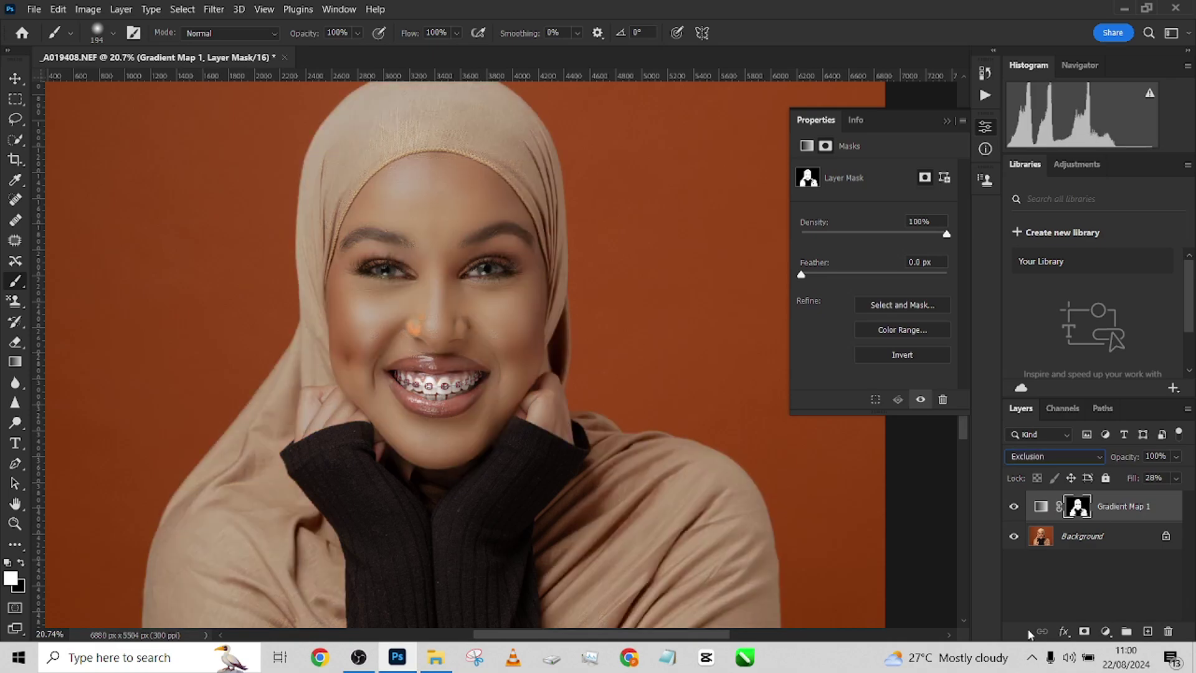
key(Up)
key(Up)
key(Up)
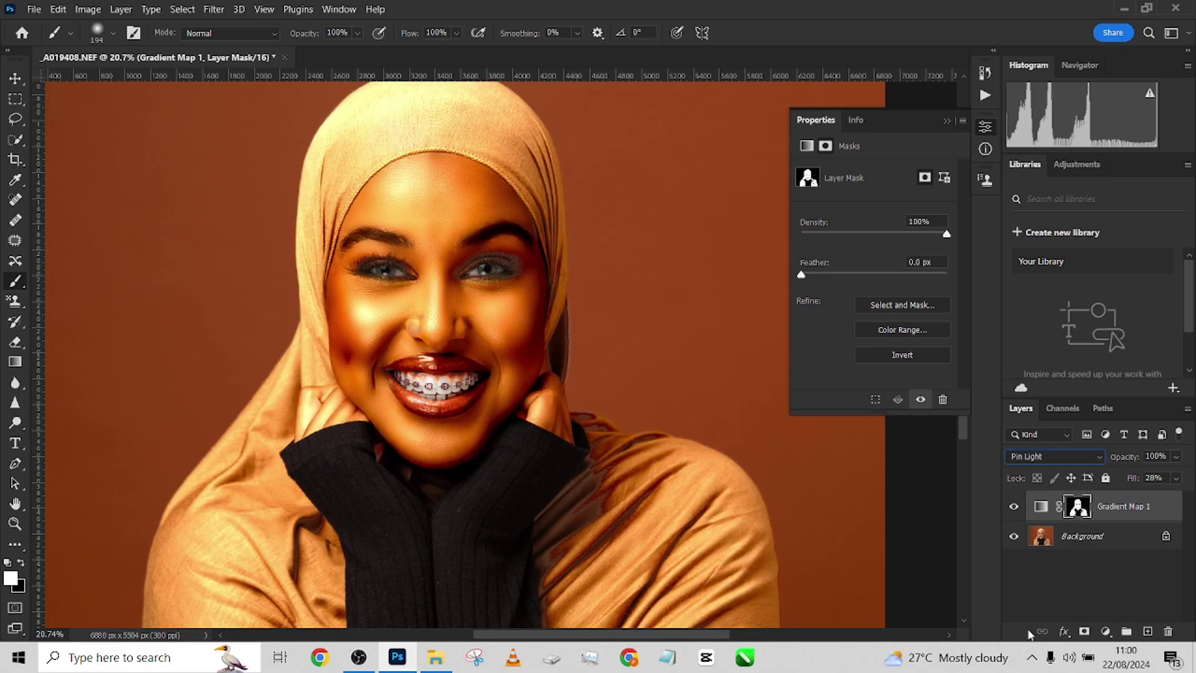
key(Down)
key(Up)
key(Up)
key(Up)
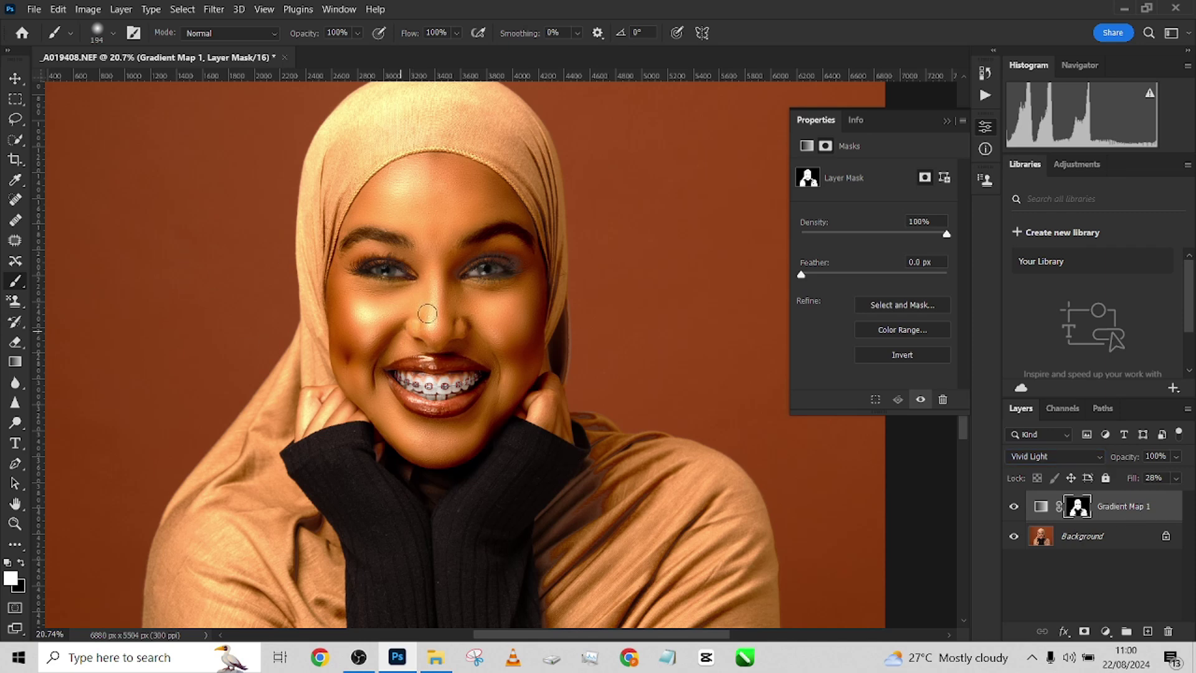
Lower Gradient Map 1's opacity to 35% and compare the portrait with the layer hidden and shown
click(1176, 457)
drag(1147, 479, 1134, 481)
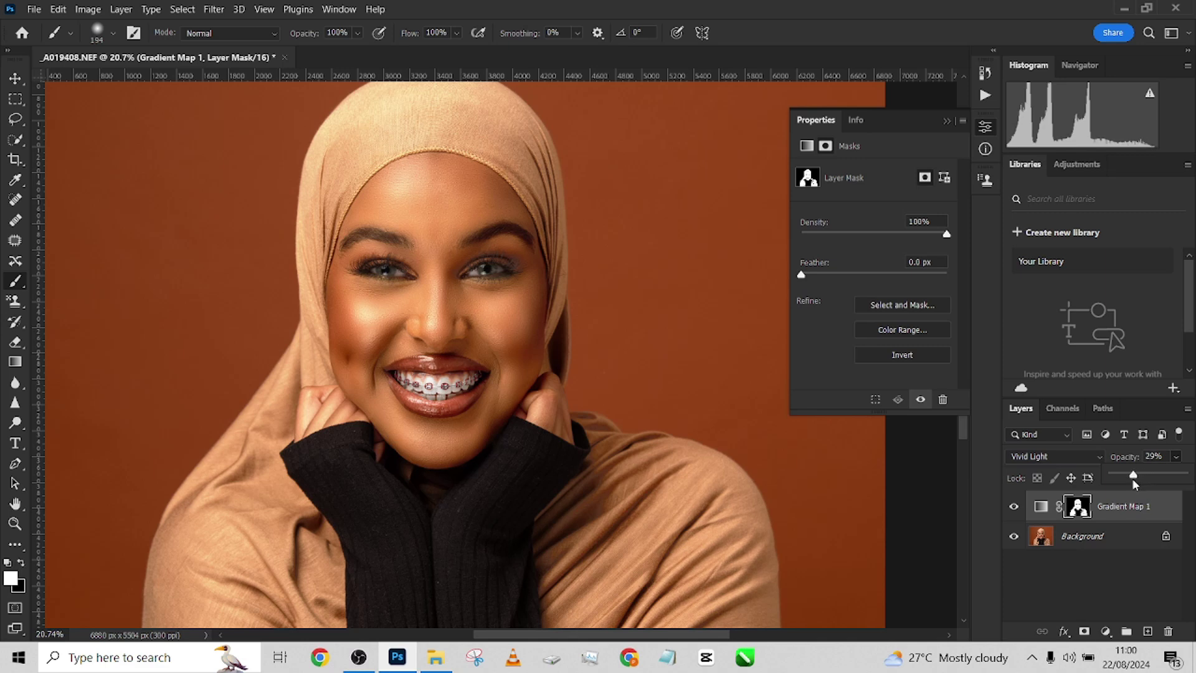
click(1014, 507)
click(1014, 507)
scroll(356, 318, down, 2)
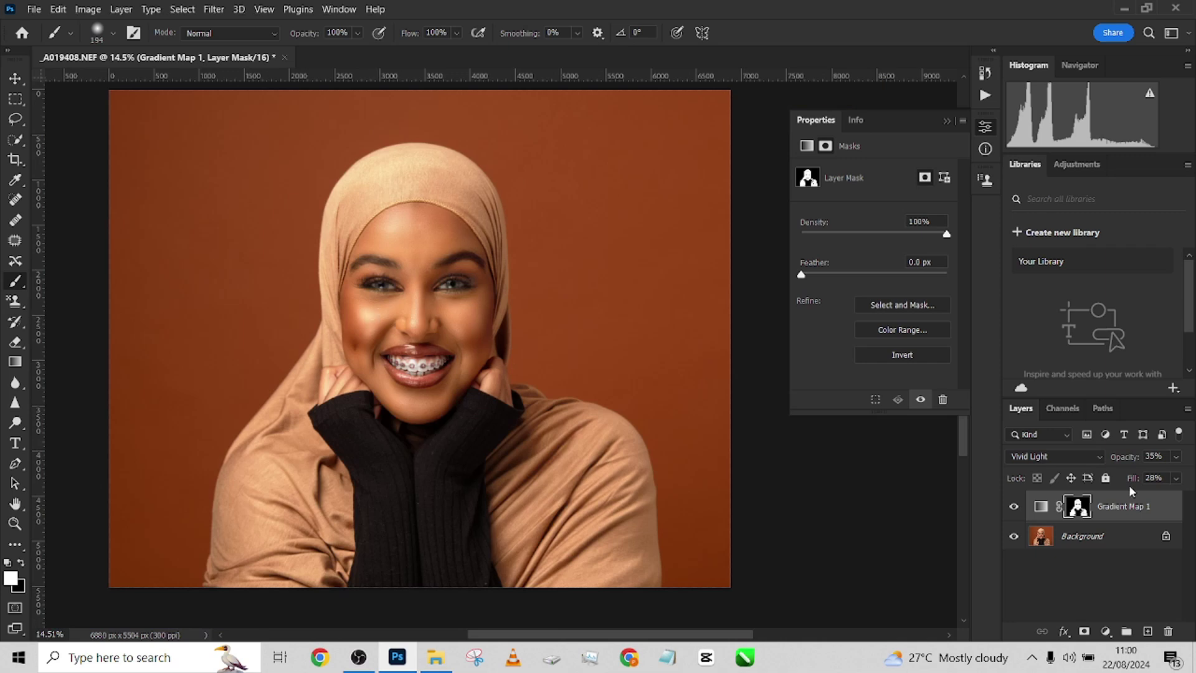
click(1011, 507)
click(1004, 510)
click(1004, 510)
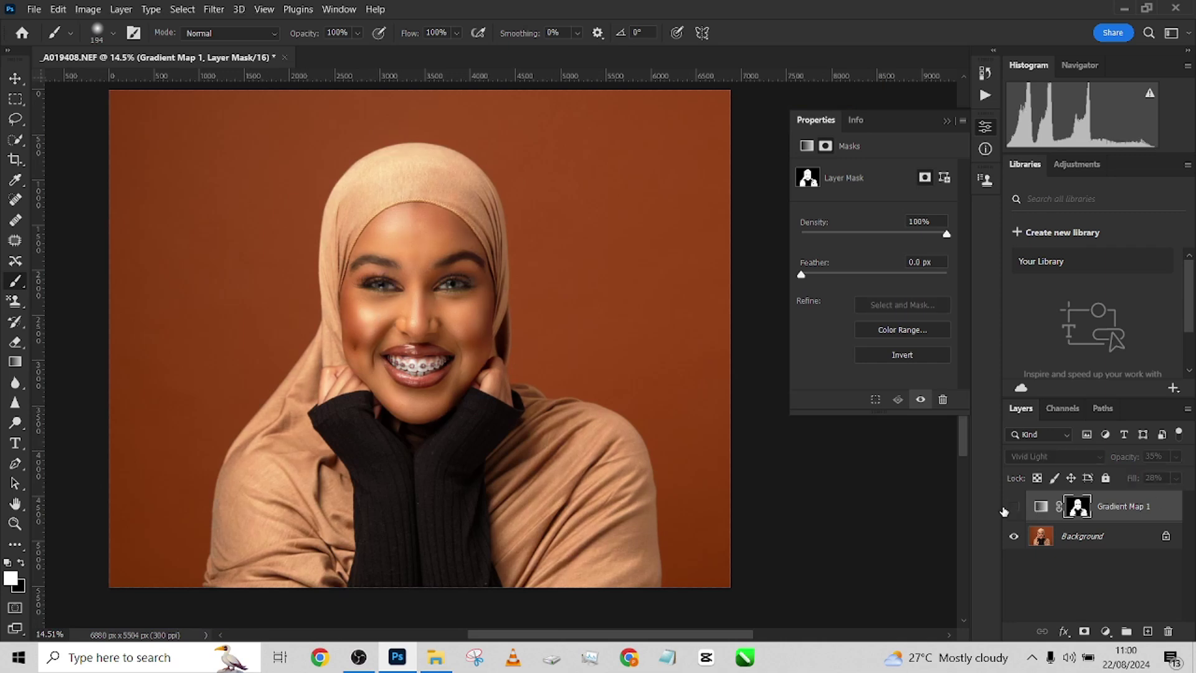
click(1005, 509)
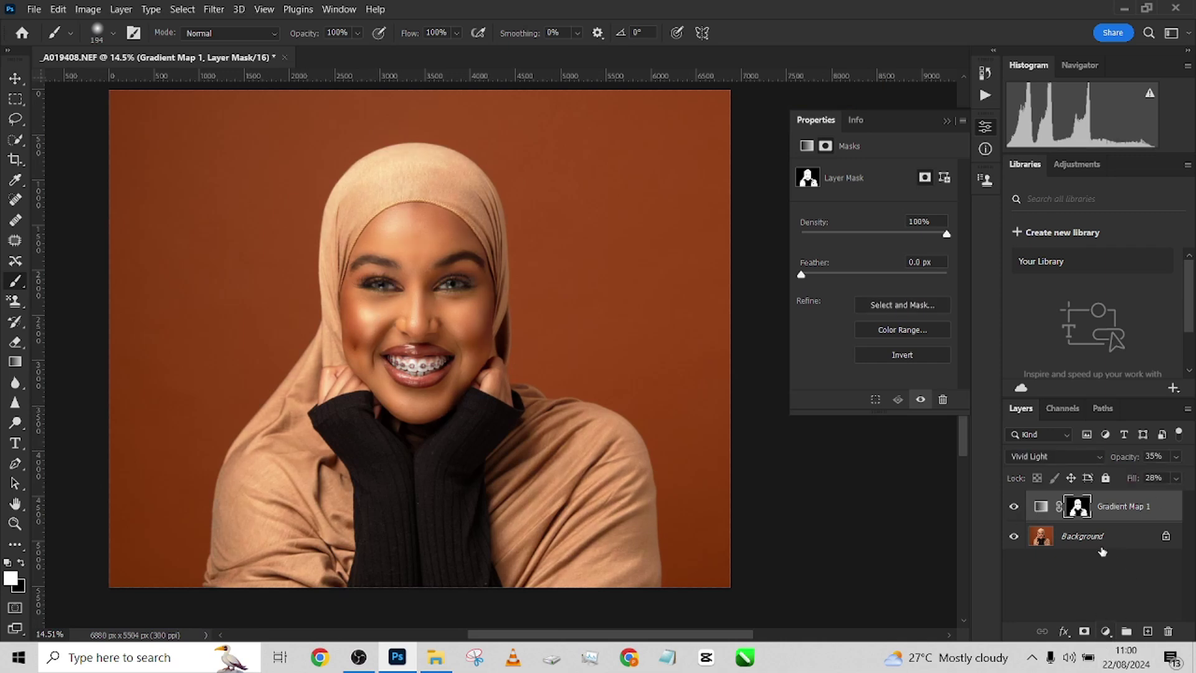
Add a Color Lookup adjustment layer above Gradient Map 1 and load one of the preset 3D LUT files
click(1105, 631)
click(1102, 552)
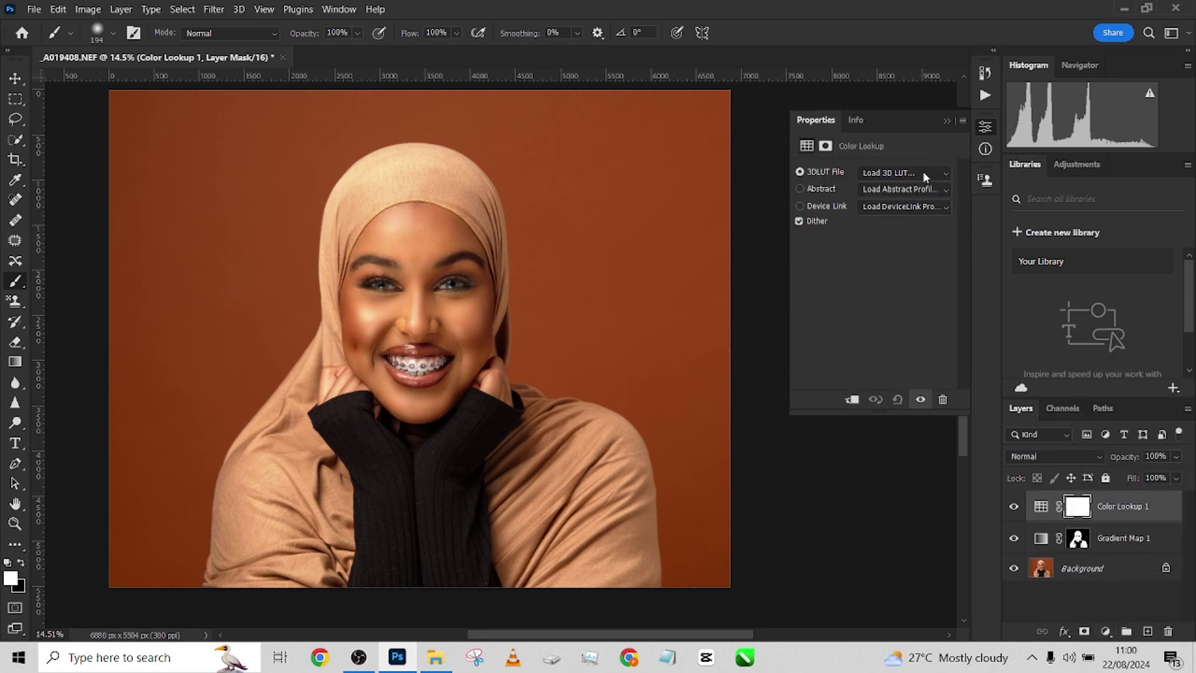
click(907, 176)
click(891, 238)
Preview successive 3D LUT presets such as Bleach Bypass, Crisp_Winter and filmstock_50 on Color Lookup 1, and settle on FoggyNight.3DL
key(Down)
key(Down)
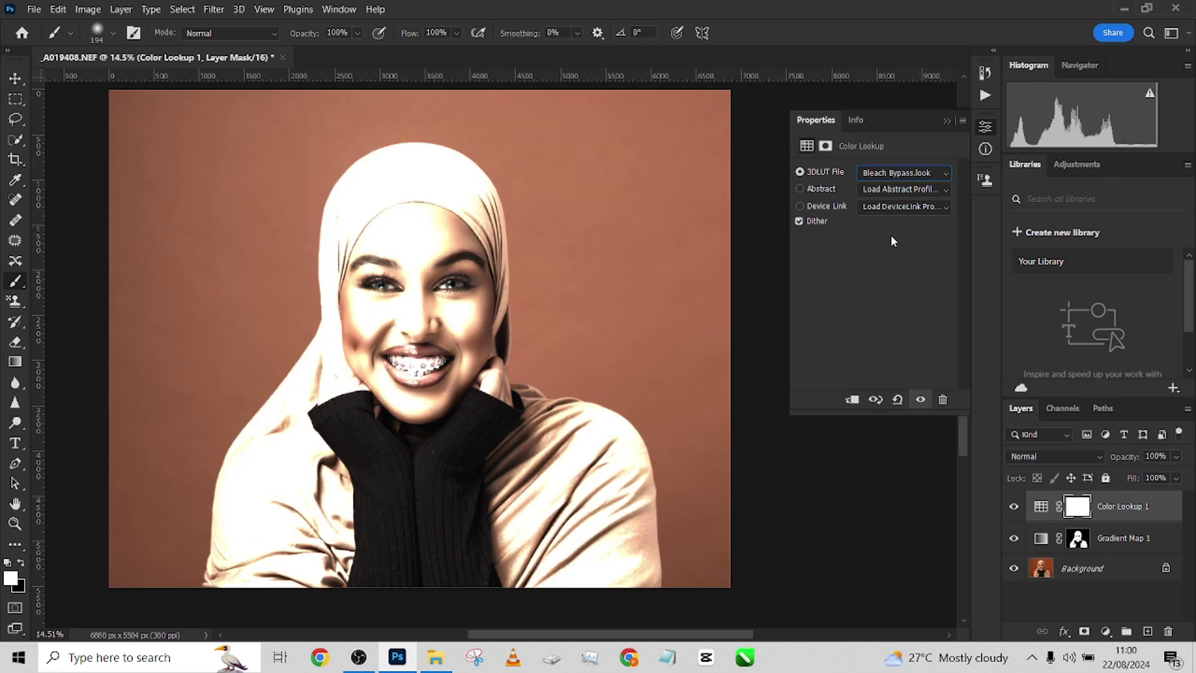
key(Up)
key(Down)
key(Down)
key(Down)
key(Down)
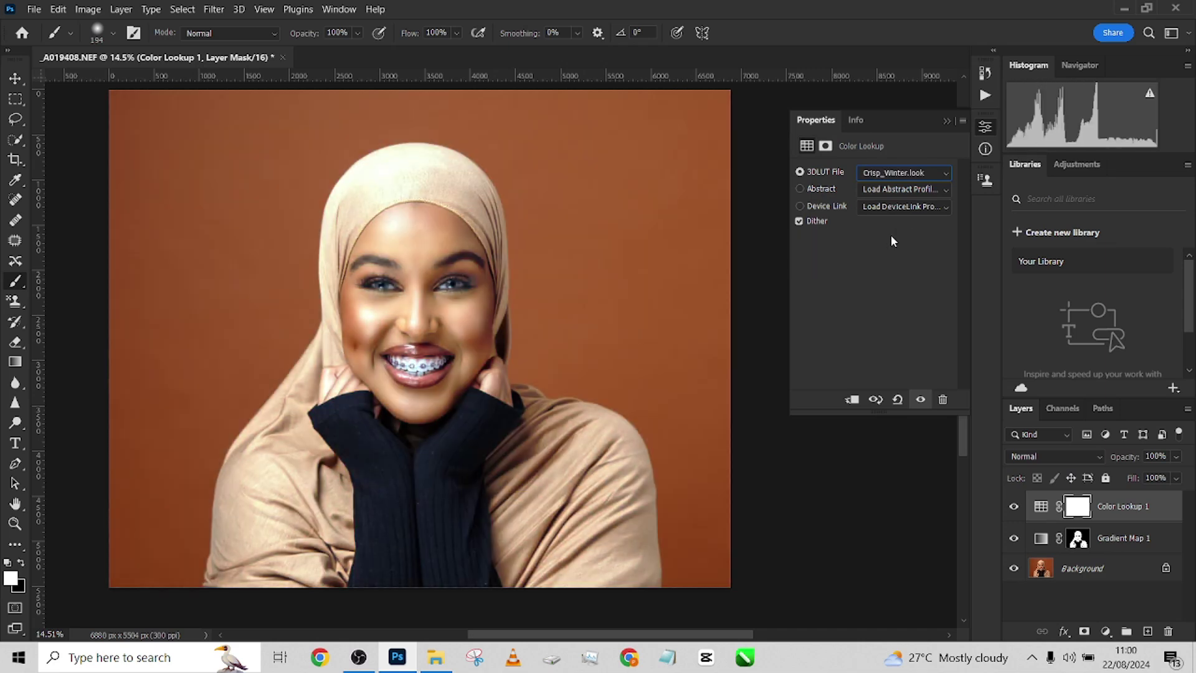
key(Down)
key(Down)
key(Down)
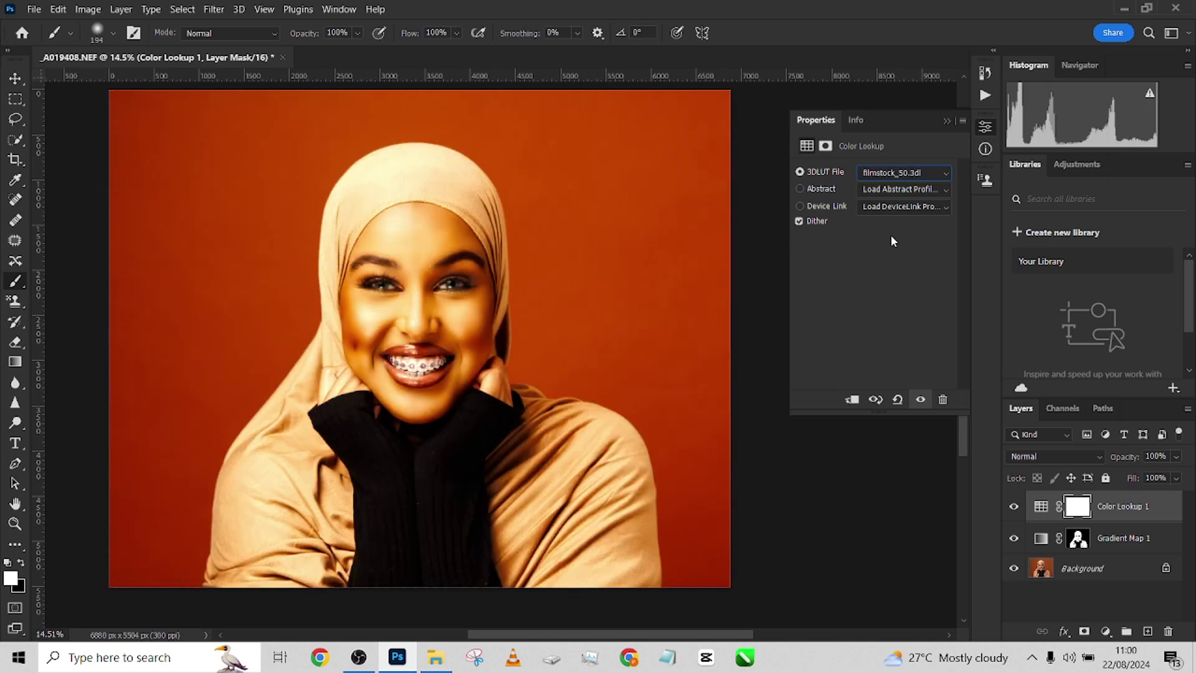
key(Up)
key(Down)
key(Down)
key(Down)
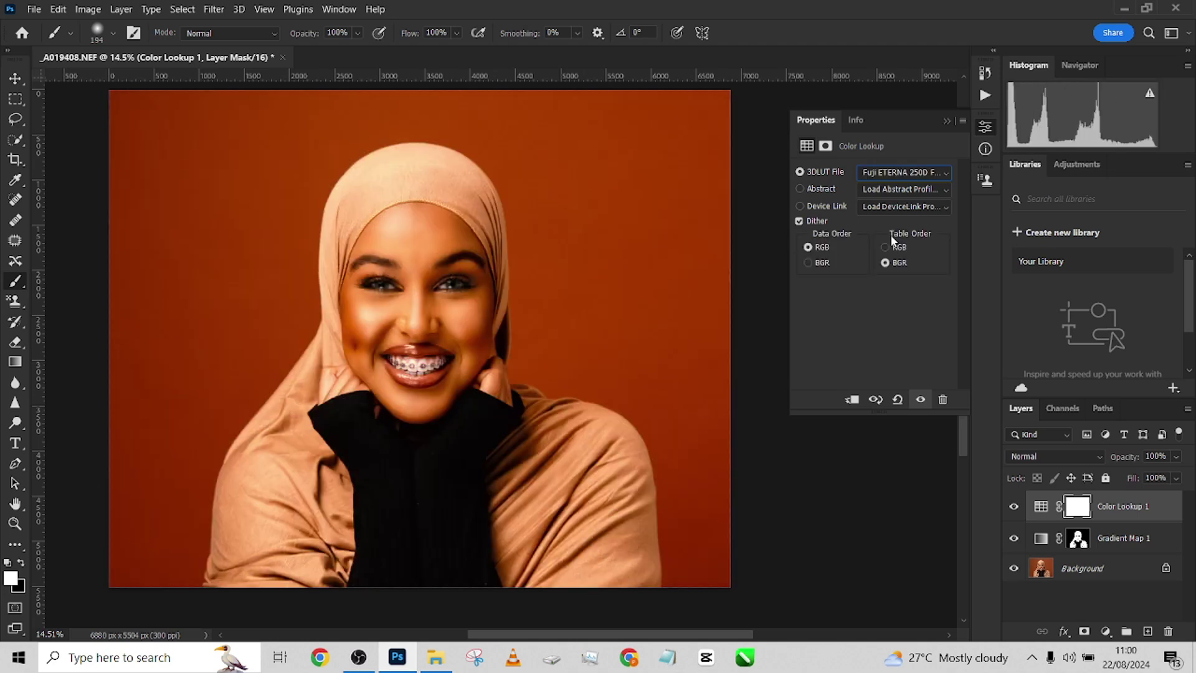
key(Down)
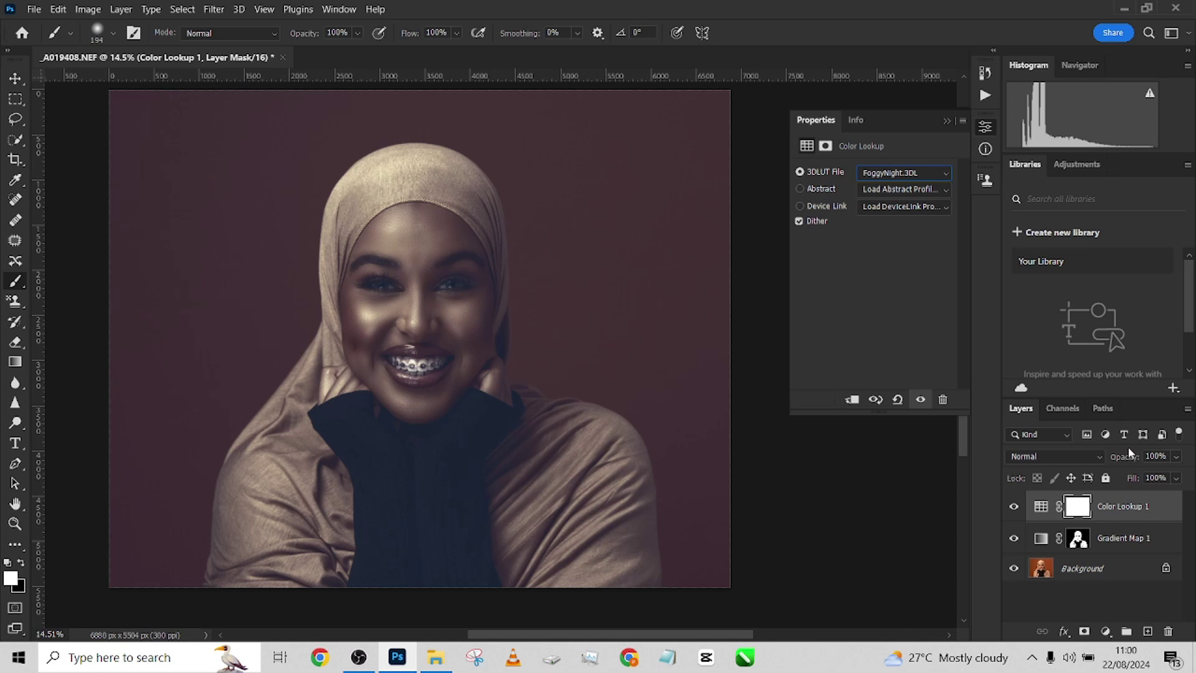
Replace Color Lookup 1's mask with a copy of Gradient Map 1's mask and lower its opacity to 8%, comparing the portrait with and without it
drag(1082, 541, 1083, 510)
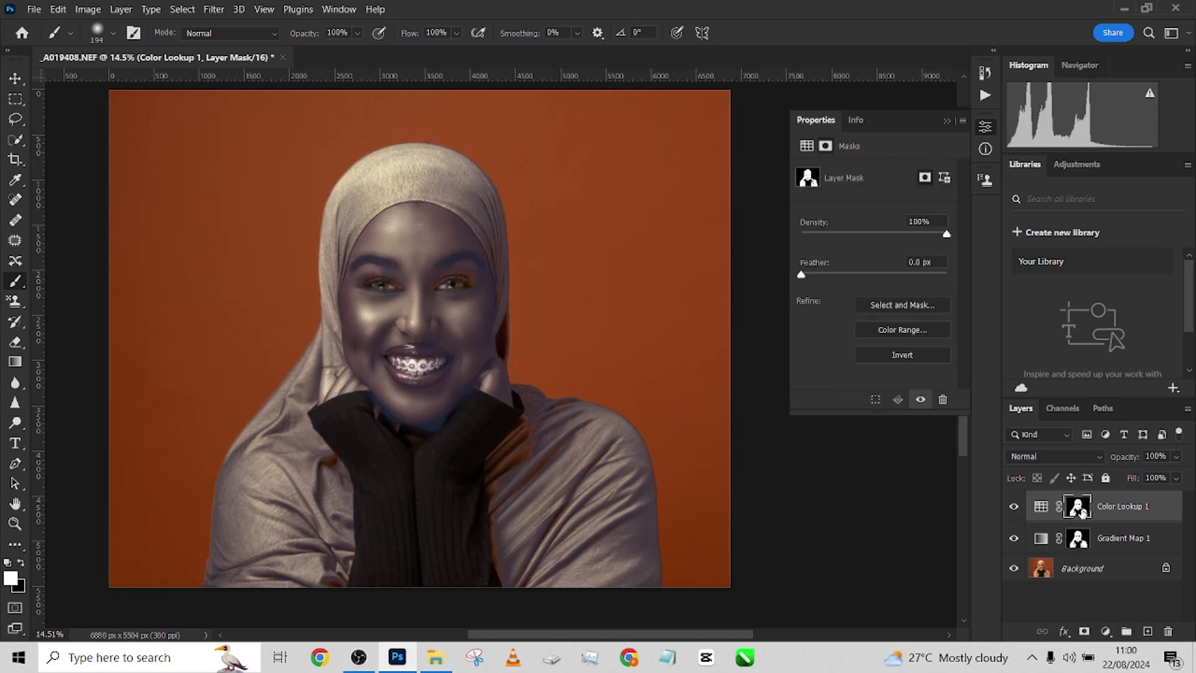
click(1176, 457)
click(1118, 474)
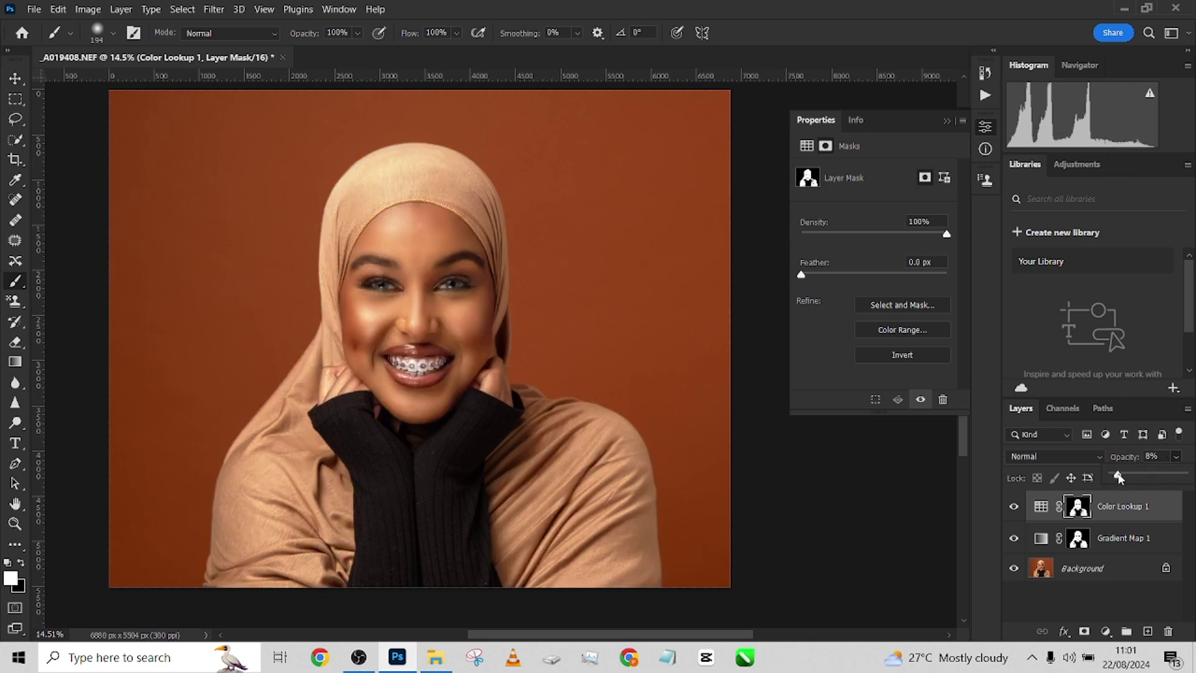
click(1016, 508)
click(1017, 508)
scroll(359, 237, up, 3)
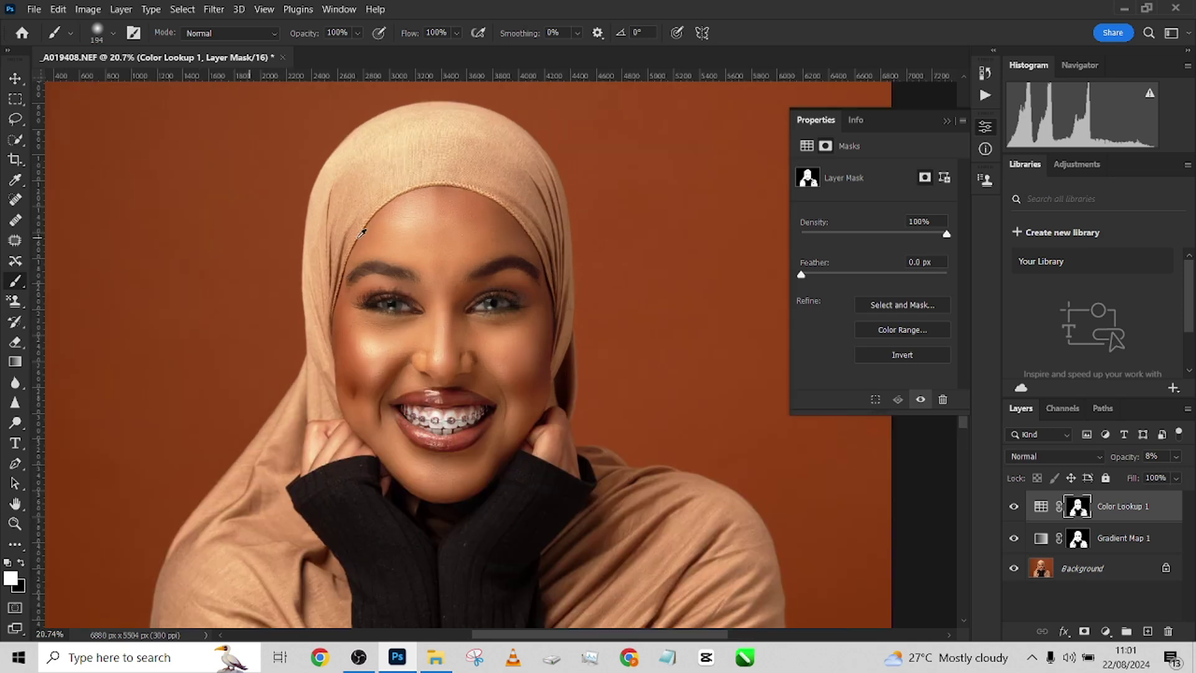
scroll(360, 232, down, 4)
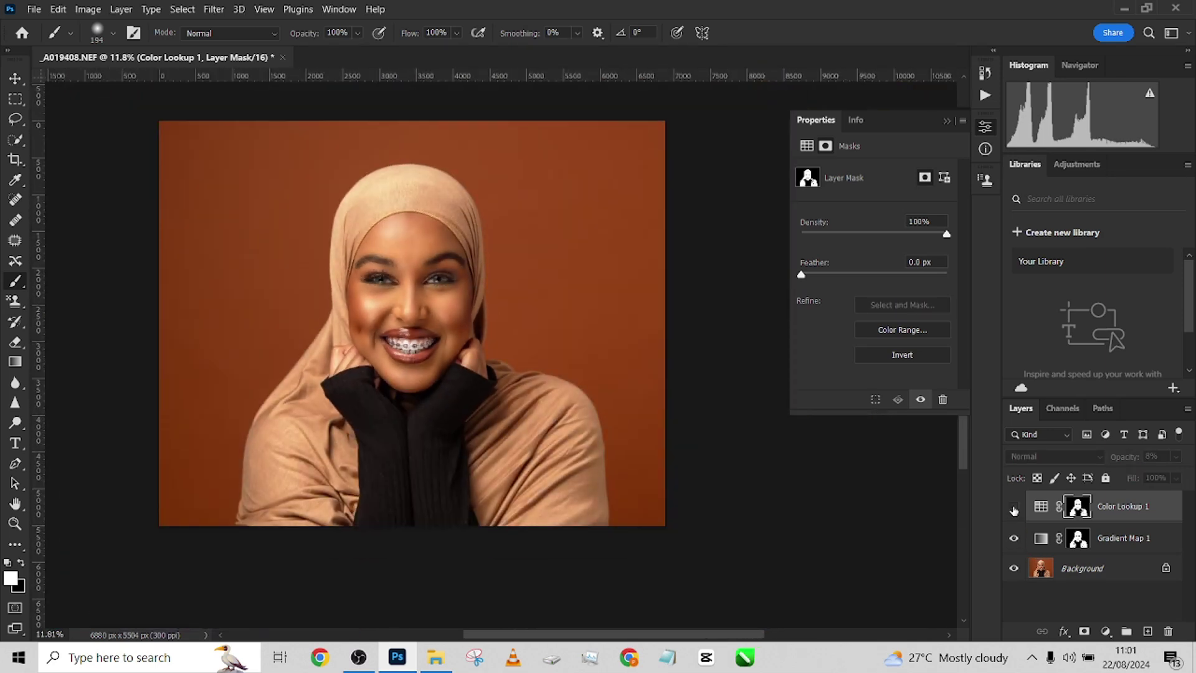
Group Color Lookup 1 and Gradient Map 1, and compare the portrait with the group hidden and shown
ctrl+click(1166, 541)
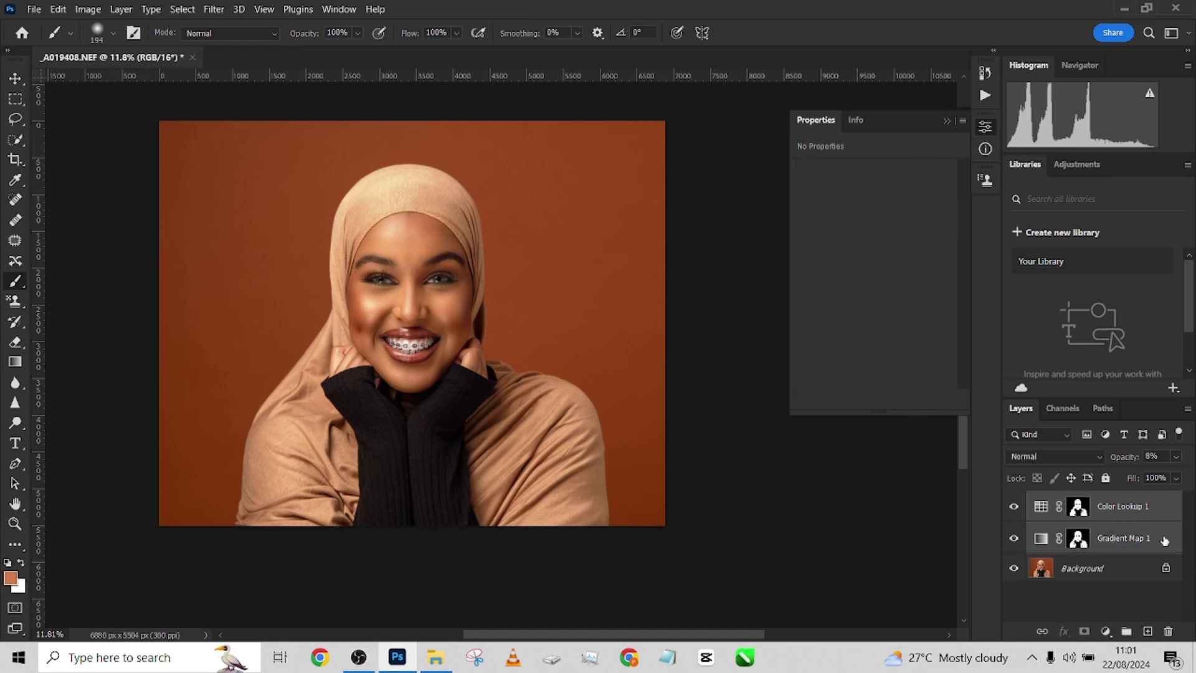
key(ctrl+g)
click(1014, 500)
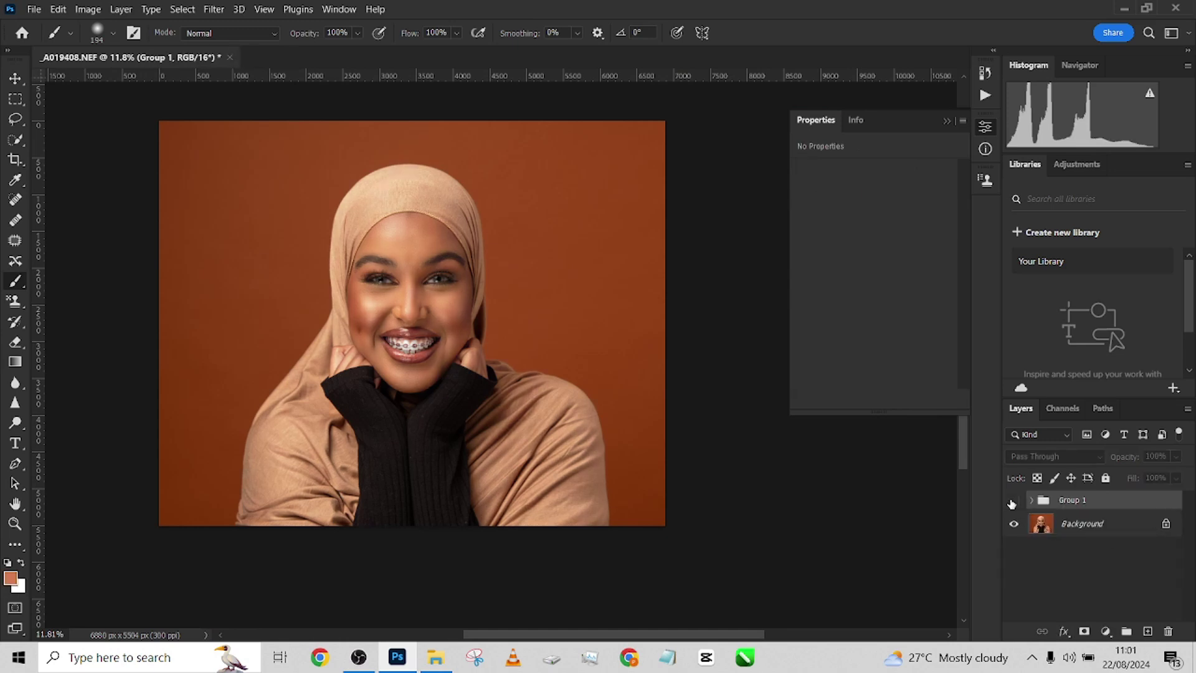
scroll(623, 408, up, 3)
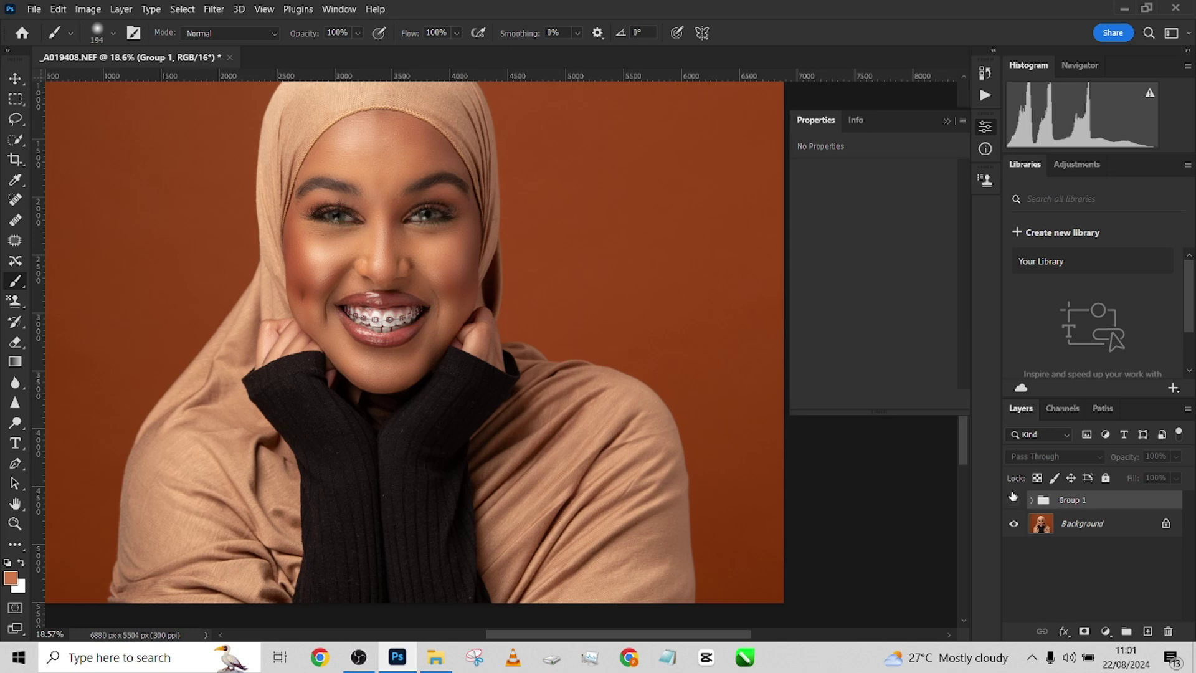
click(1014, 501)
click(1013, 502)
click(1013, 501)
scroll(422, 237, down, 2)
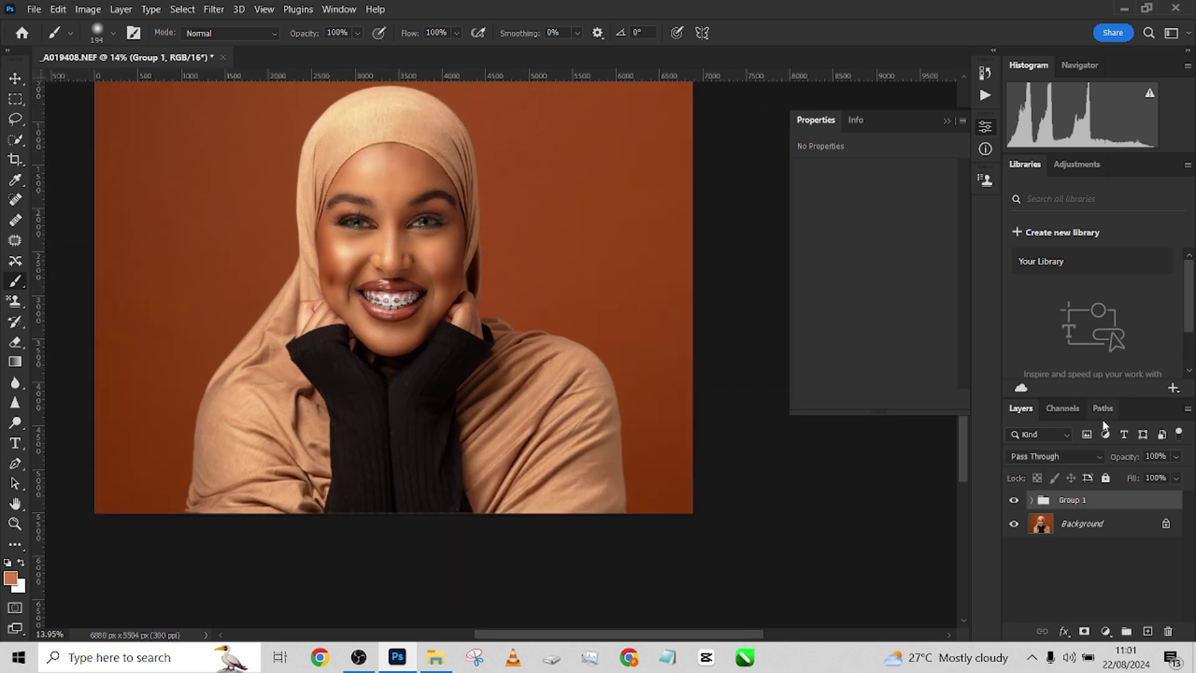
Lower Group 1's opacity to 76% and flatten the image into a single Background layer
click(1177, 456)
drag(1186, 475, 1167, 474)
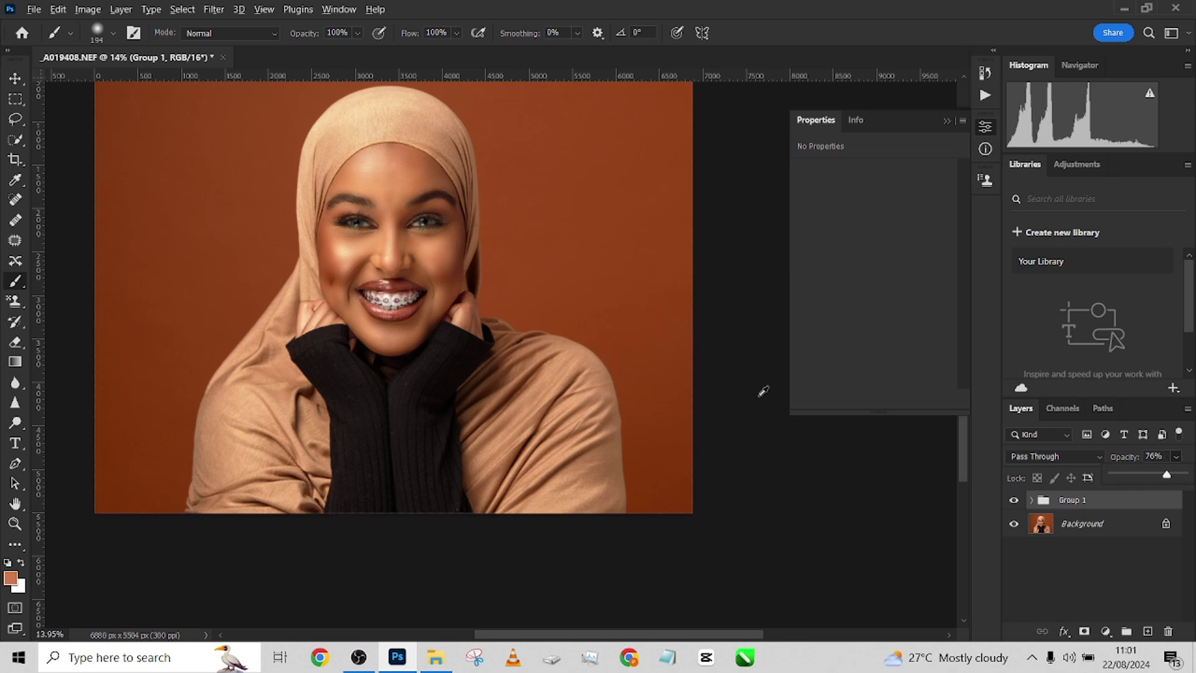
scroll(758, 391, down, 1)
right_click(1099, 524)
click(1102, 479)
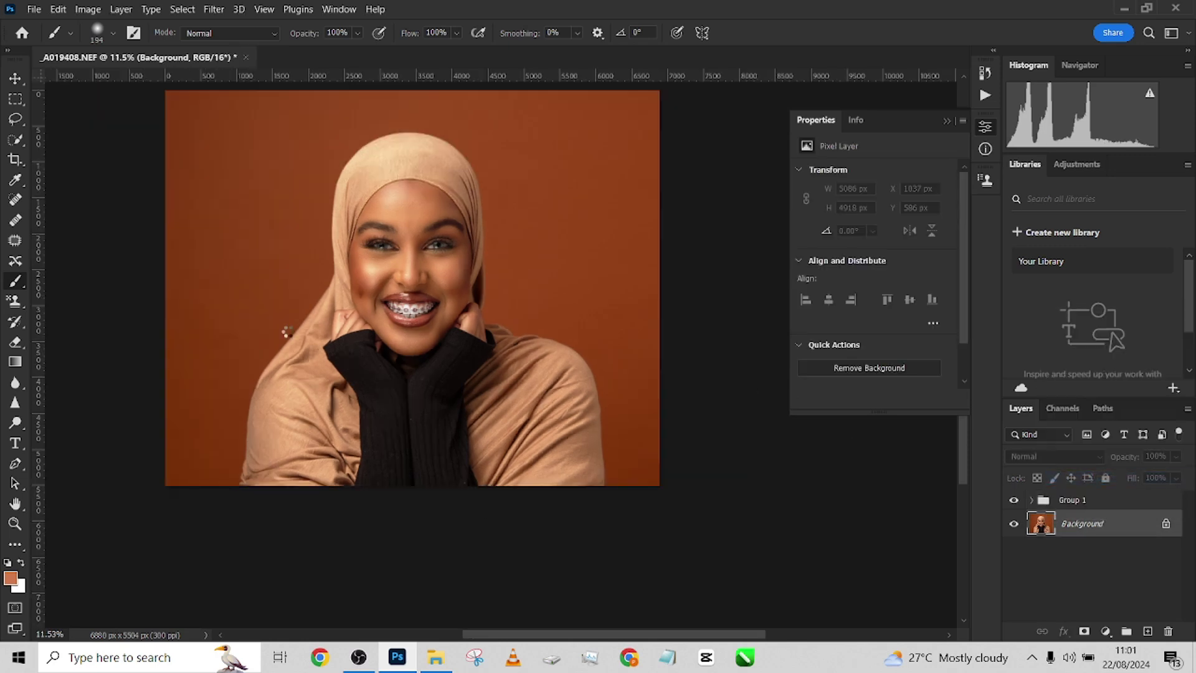
Select the woman automatically with Select Subject and invert the selection to cover the orange backdrop
click(16, 142)
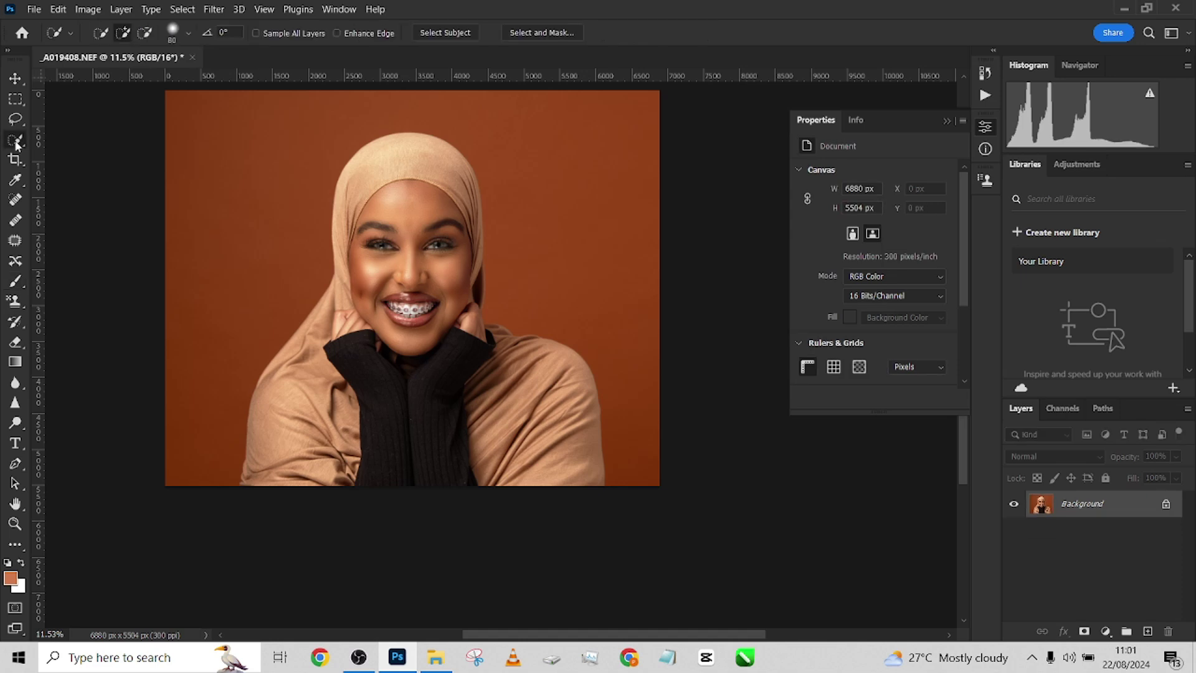
click(443, 32)
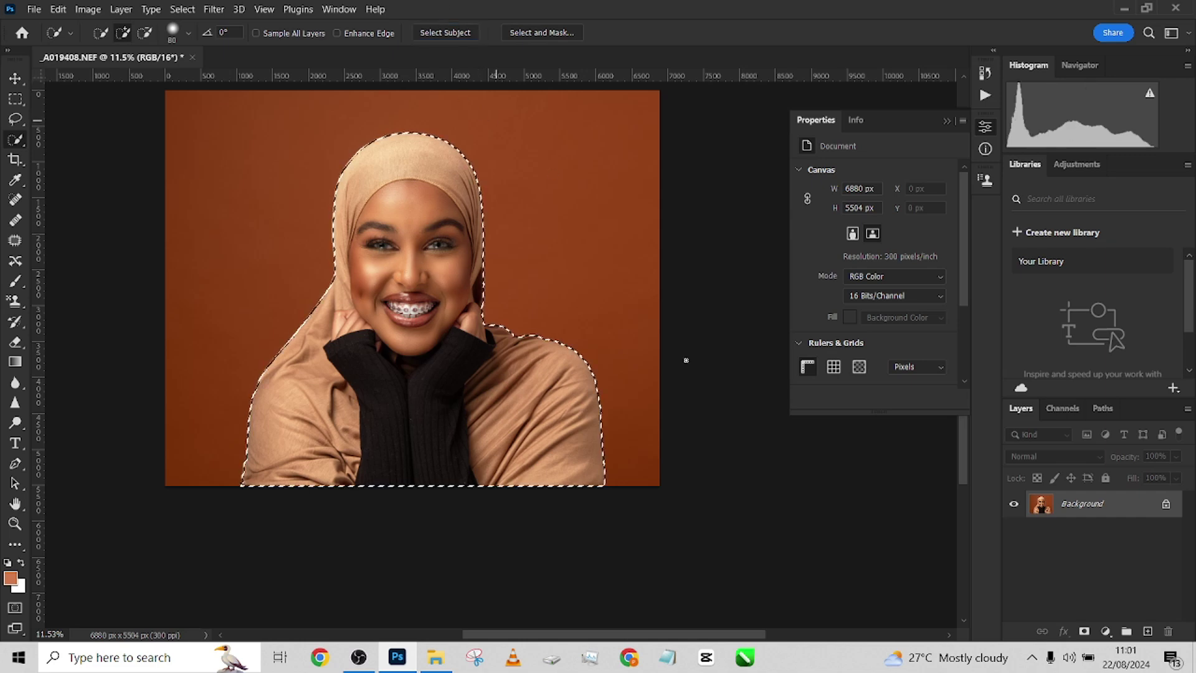
right_click(531, 347)
click(561, 368)
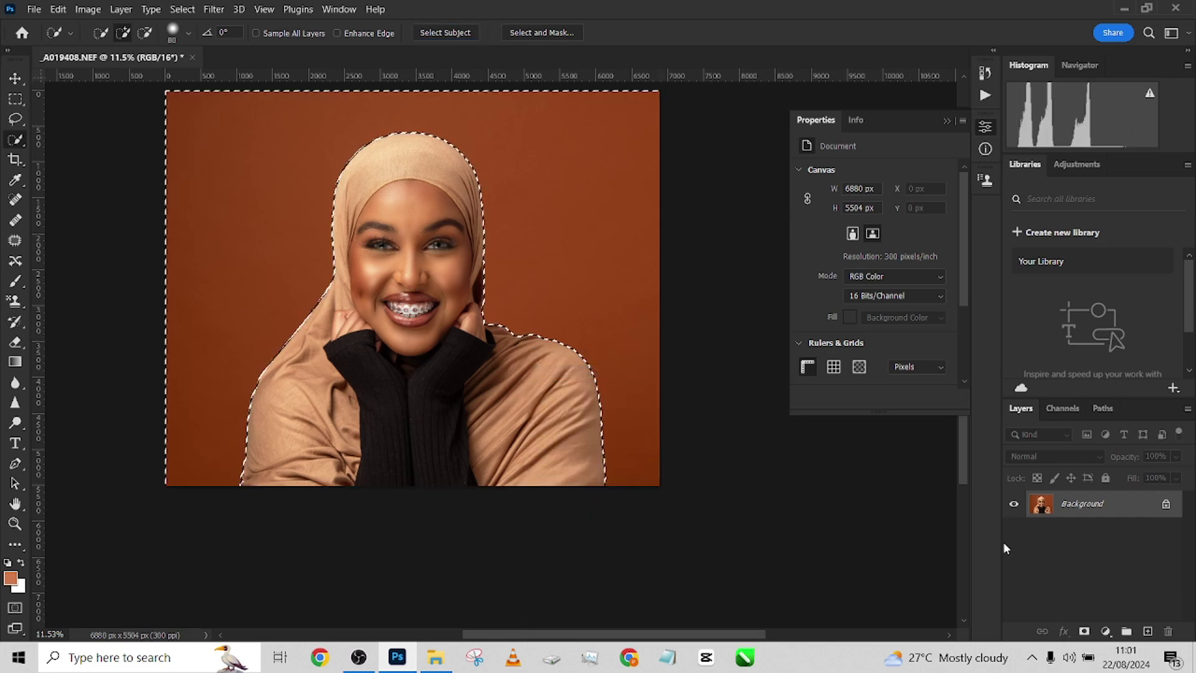
Duplicate the Background layer and cut the selected backdrop from the copy onto its own layer
drag(1108, 520, 1147, 631)
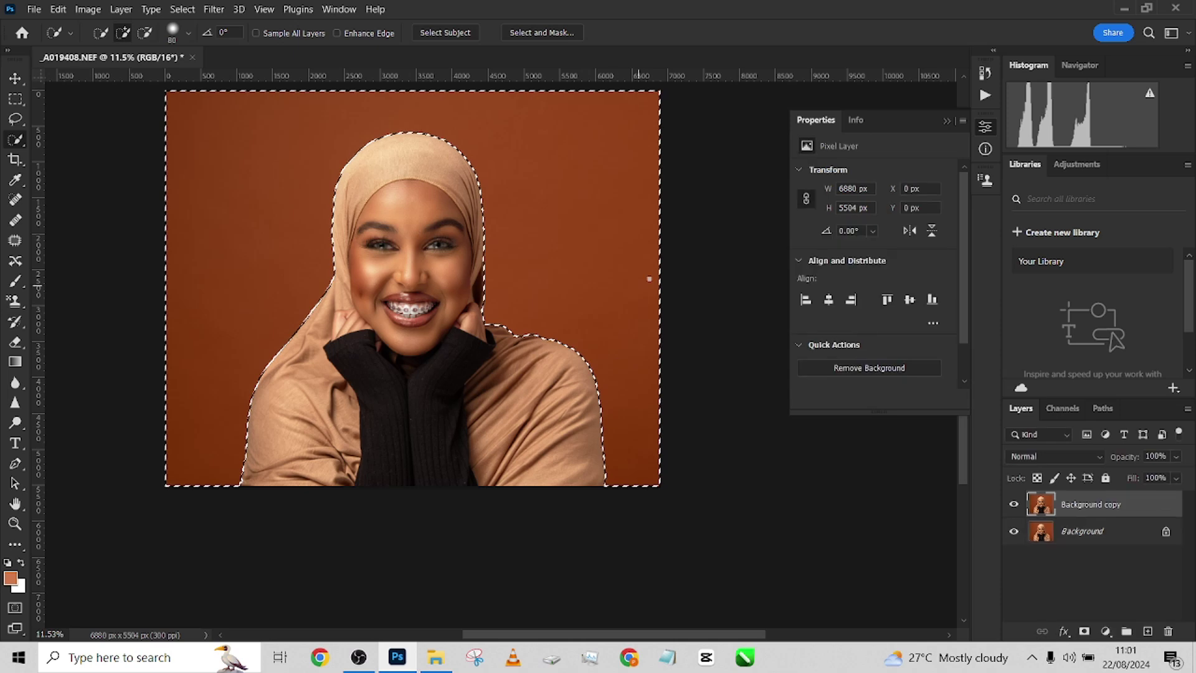
right_click(550, 296)
click(631, 416)
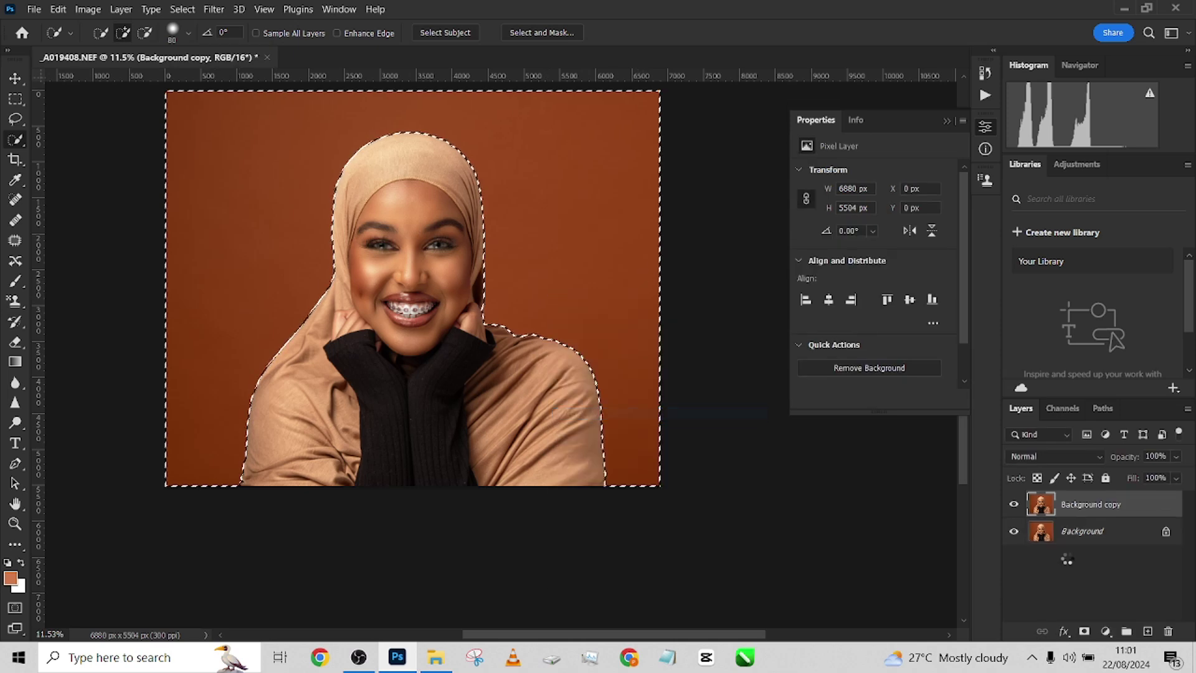
Add a Curves adjustment clipped to Layer 1, darken the backdrop with a point at input 153, output 104, and compare before and after
click(1106, 631)
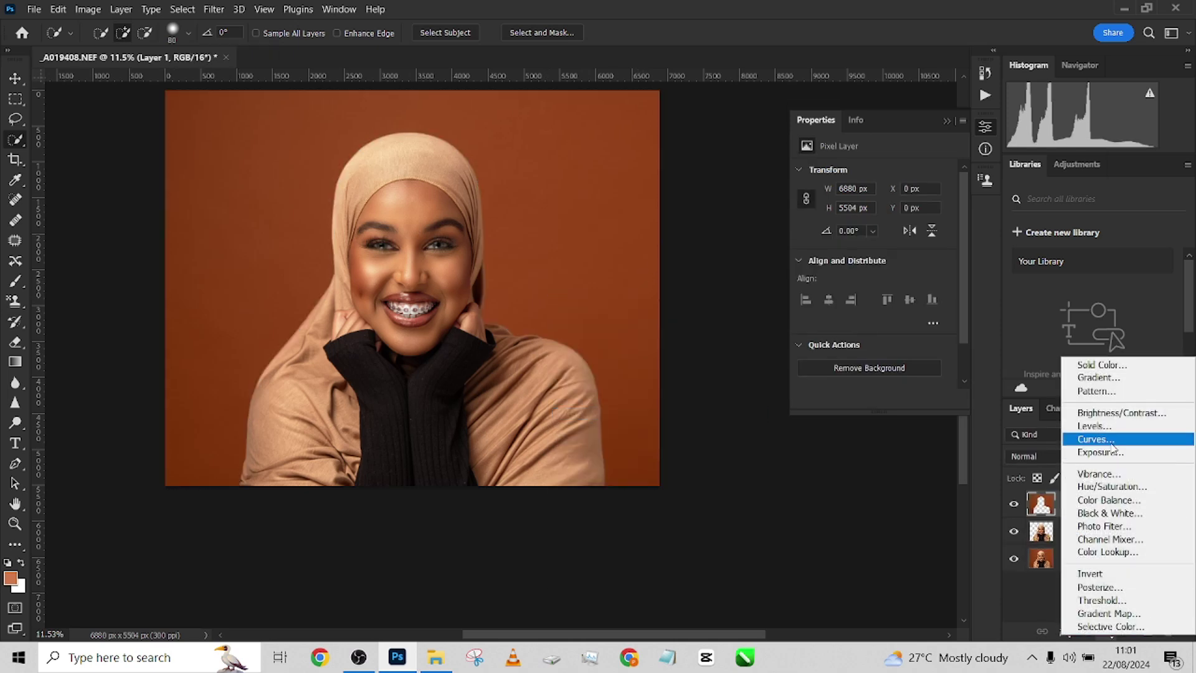
click(1110, 437)
alt+click(1106, 519)
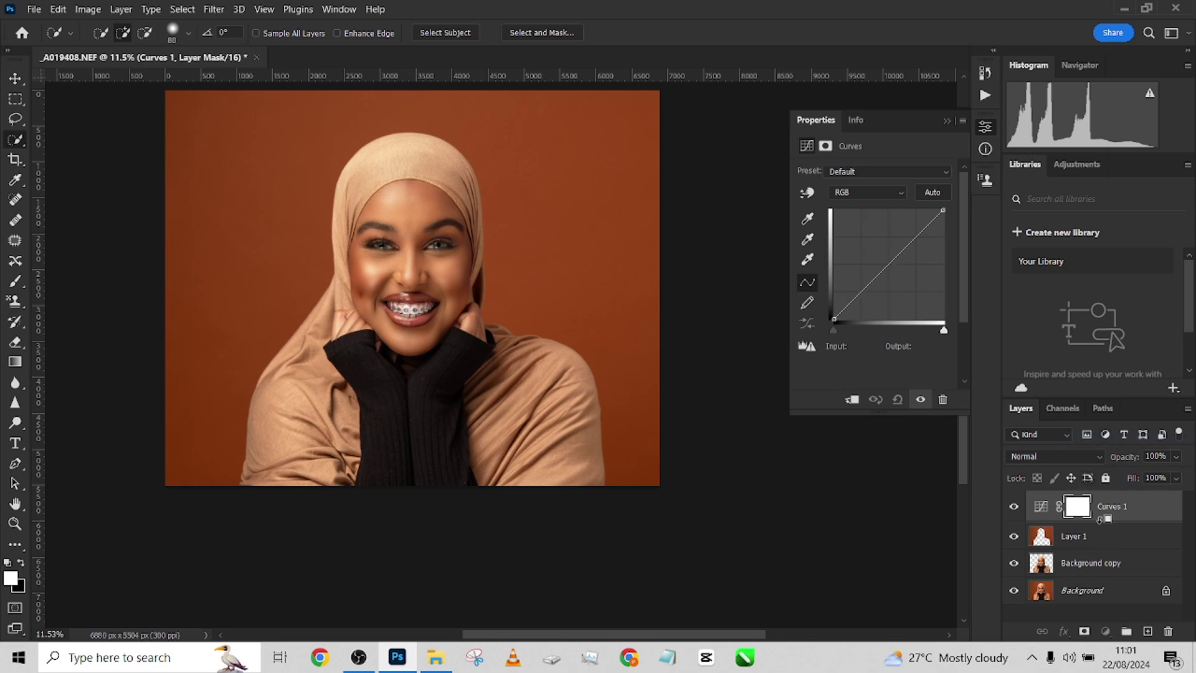
drag(897, 256, 900, 275)
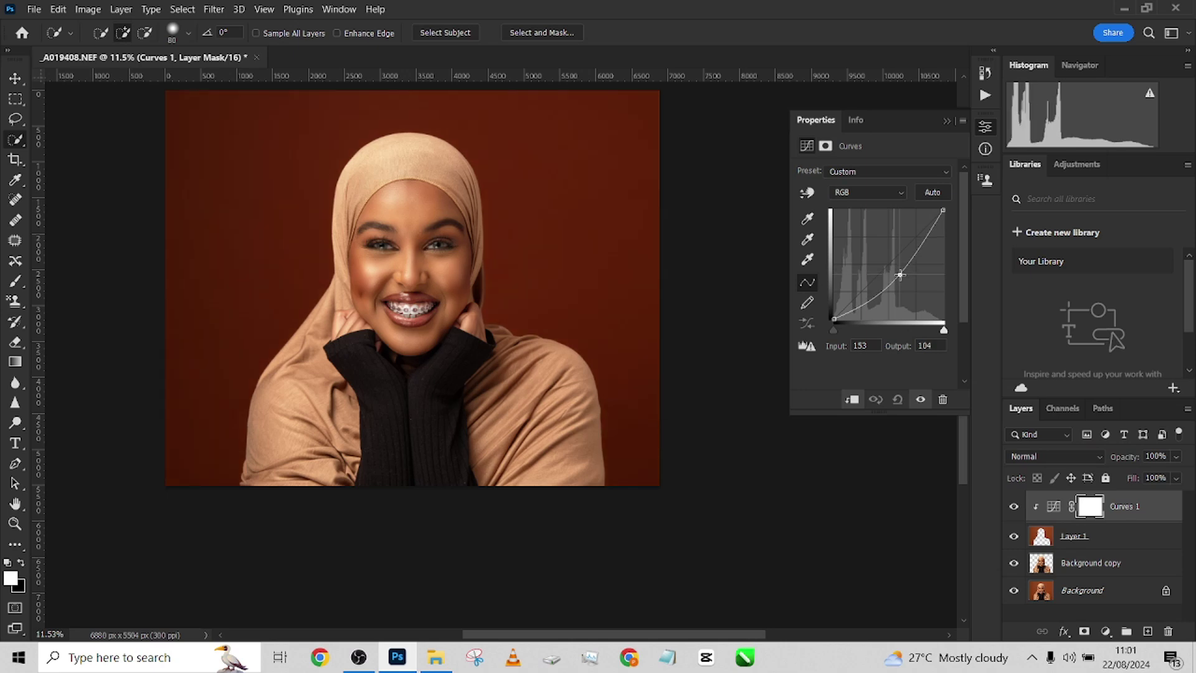
click(1013, 506)
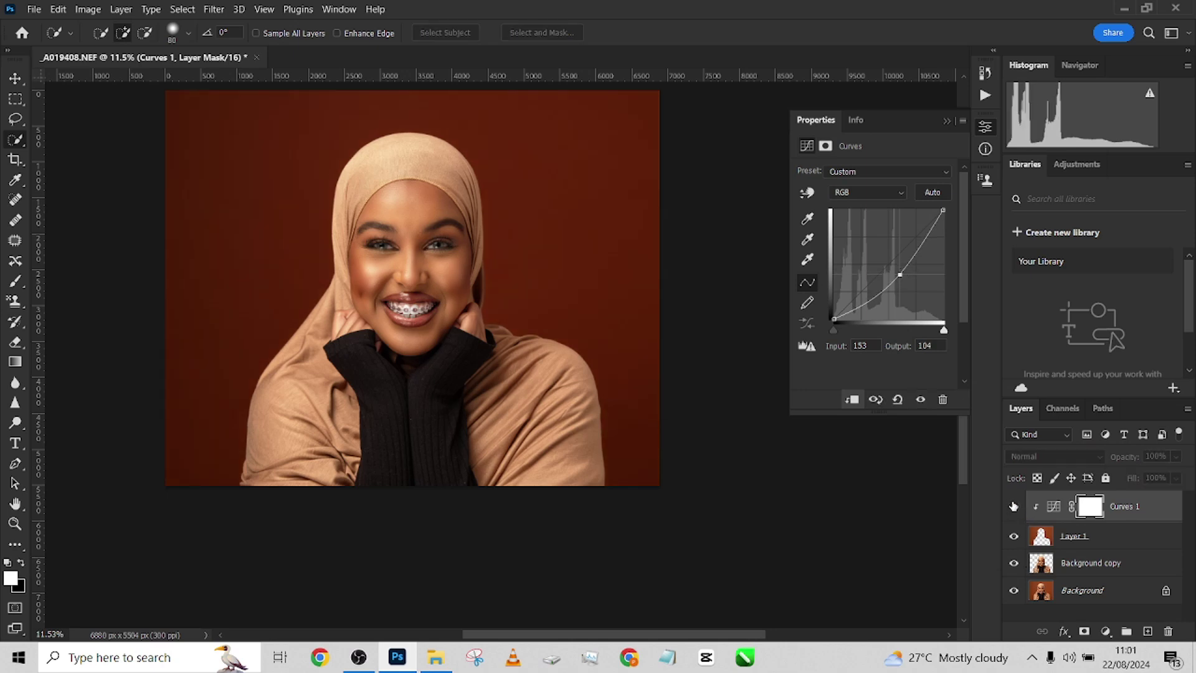
click(1014, 506)
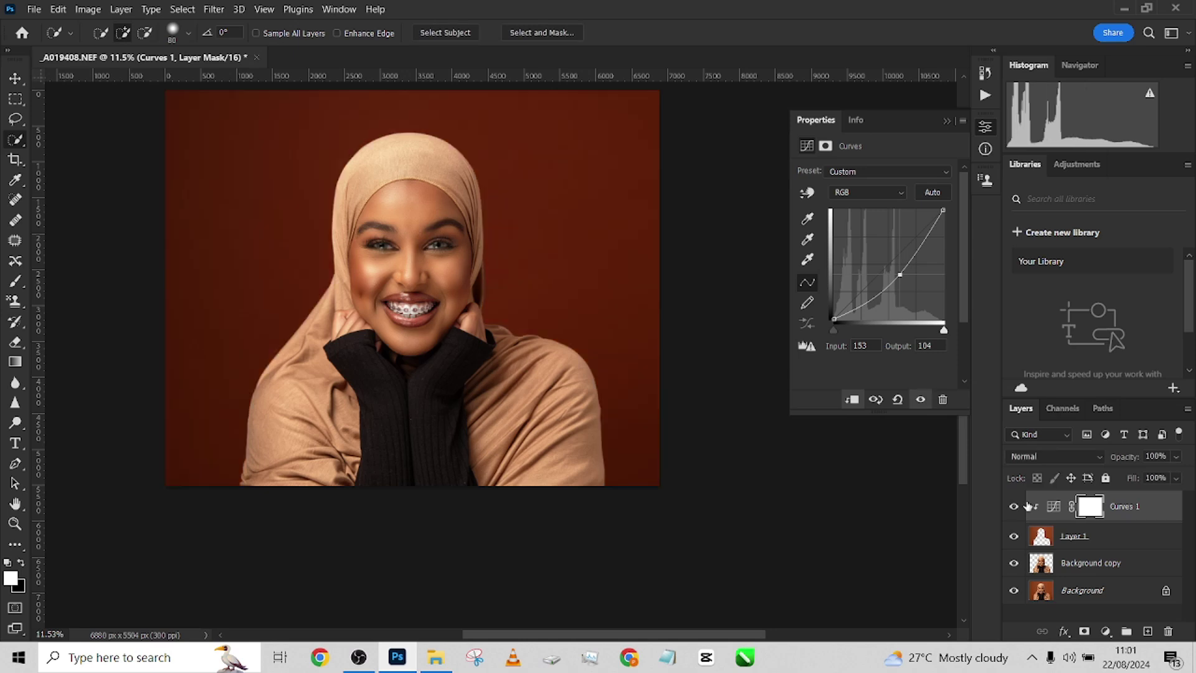
Compare the backdrop with and without the Curves 1 adjustment, and lower the adjustment layer's opacity to 77%
scroll(405, 274, up, 4)
scroll(416, 286, down, 3)
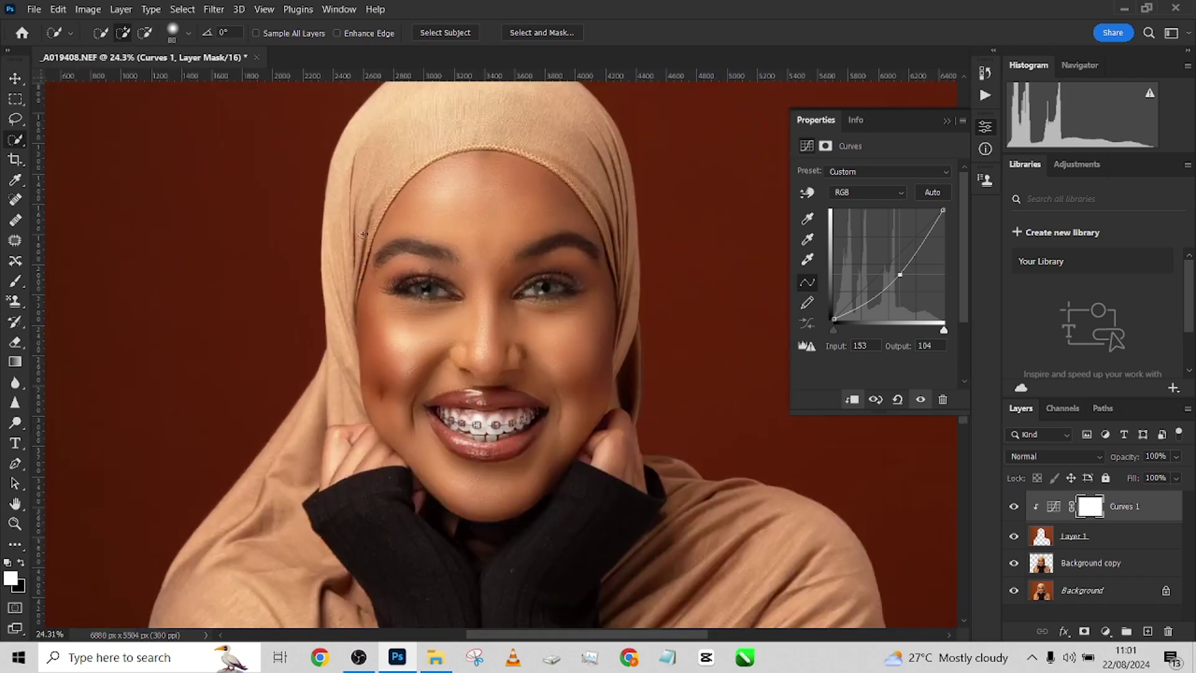
click(1014, 507)
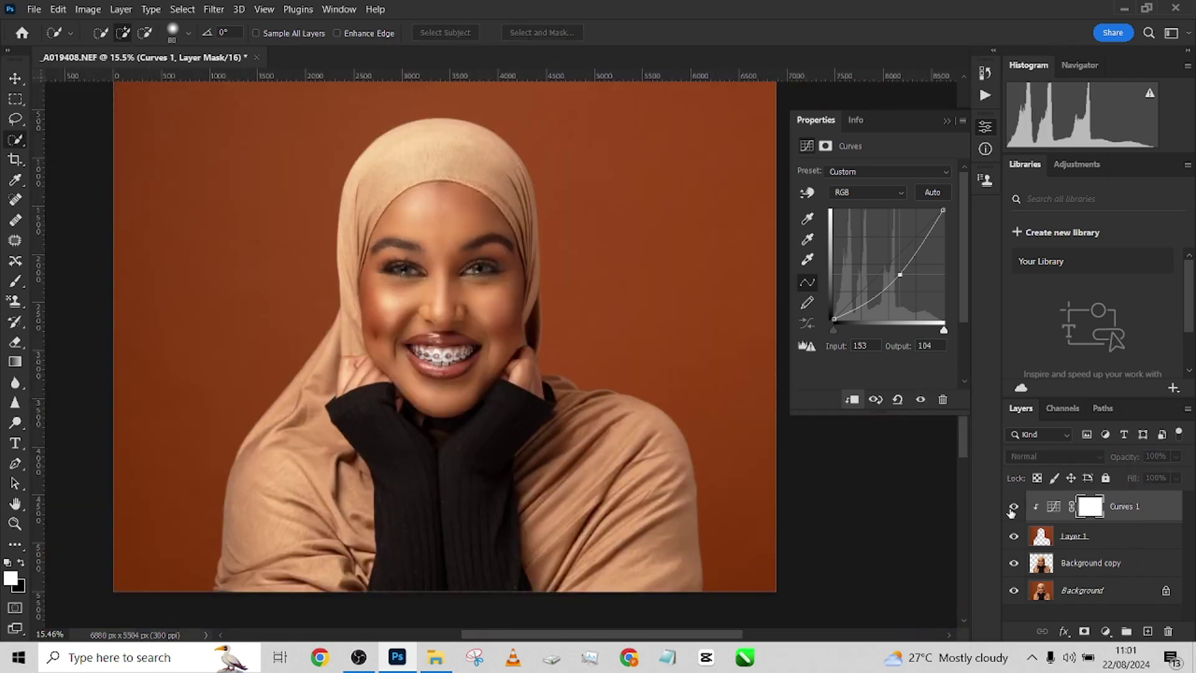
click(1013, 506)
click(1176, 458)
drag(1170, 477, 1168, 477)
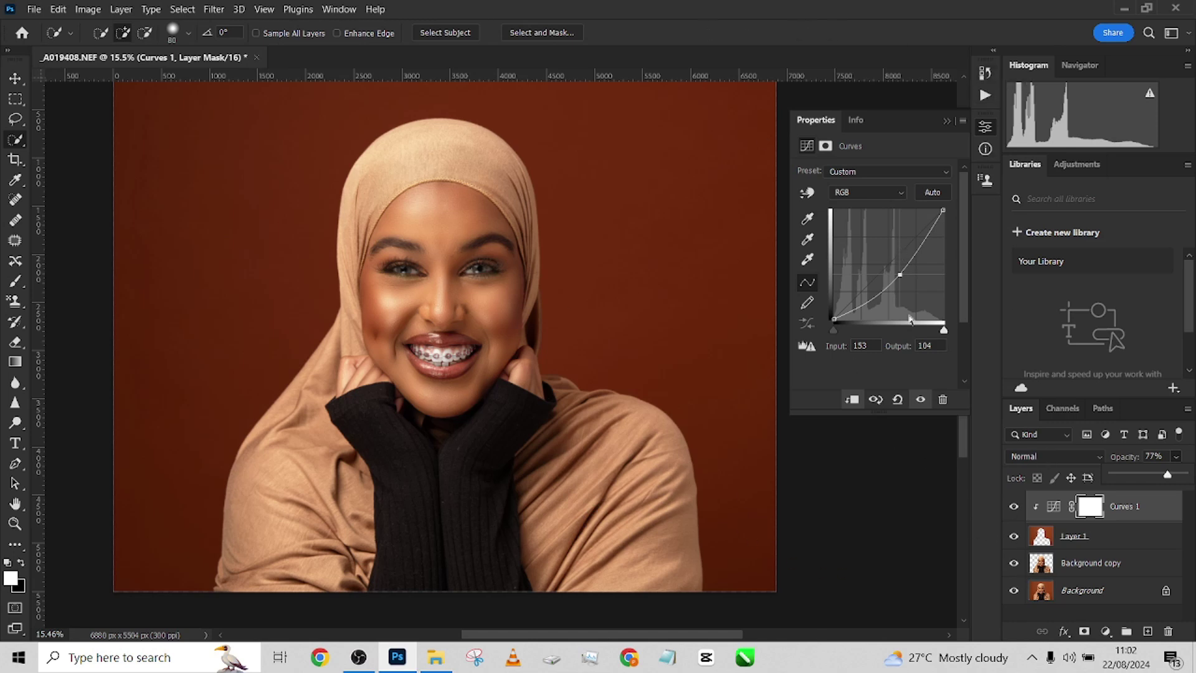
Take a history snapshot of the finished edit and compare it with the original _A019408.NEF state, ending on the snapshot
click(984, 73)
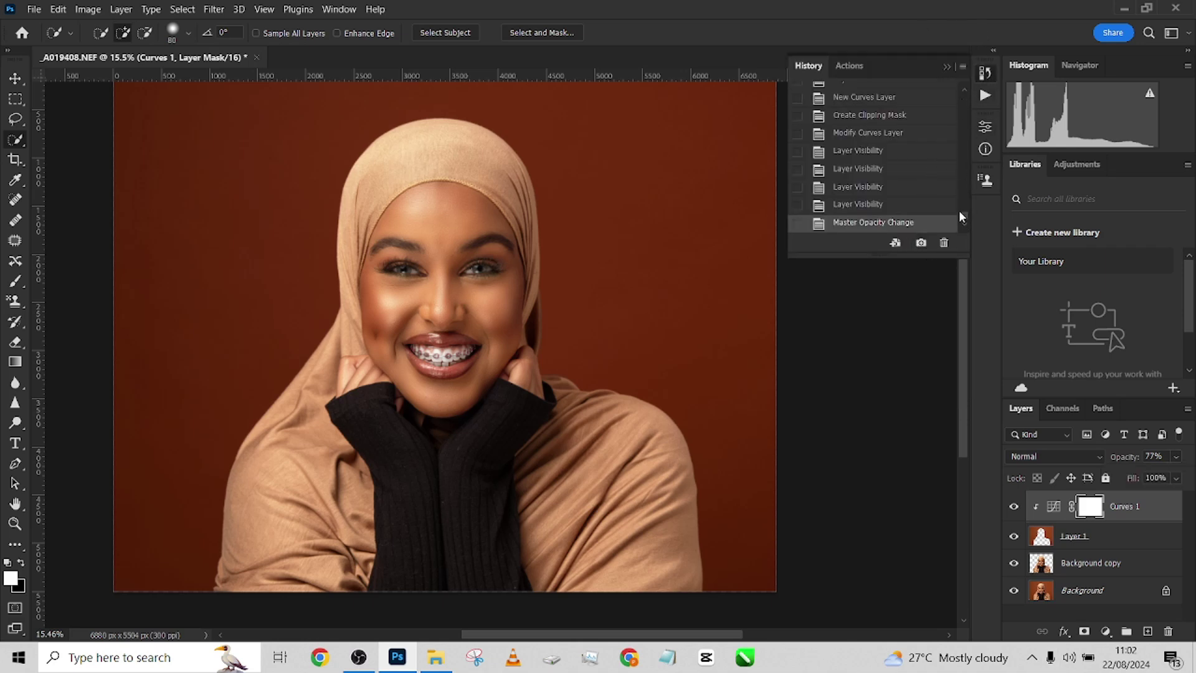
drag(959, 211, 963, 82)
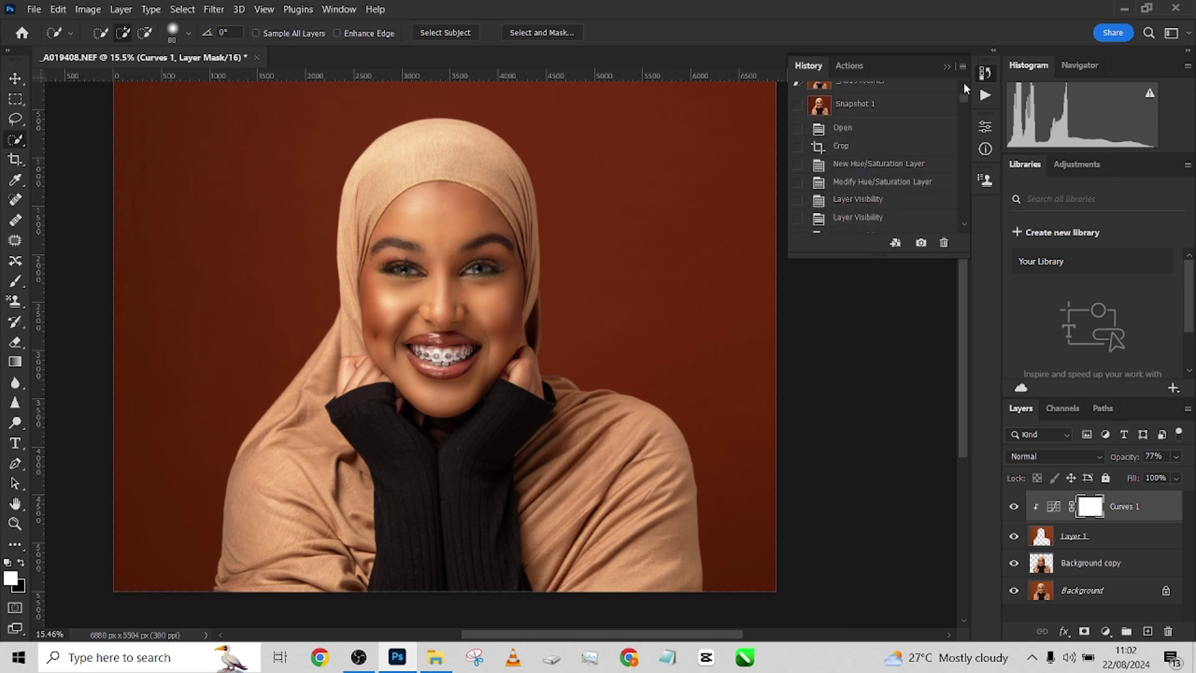
click(860, 85)
scroll(503, 267, up, 3)
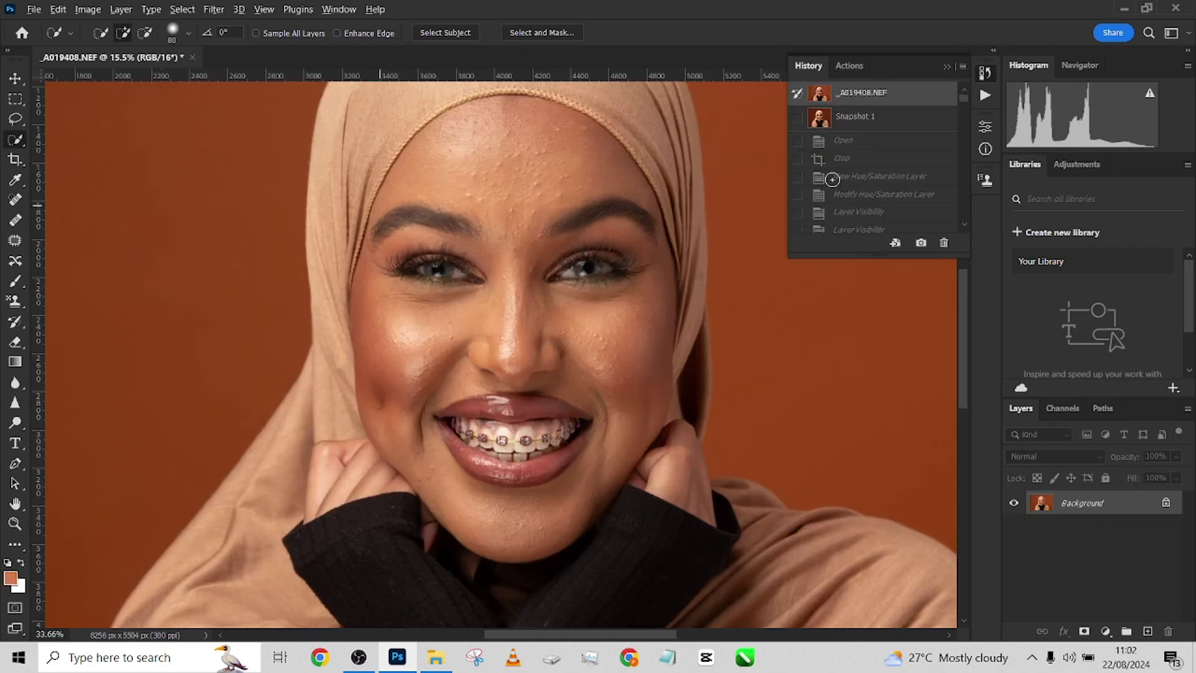
click(855, 117)
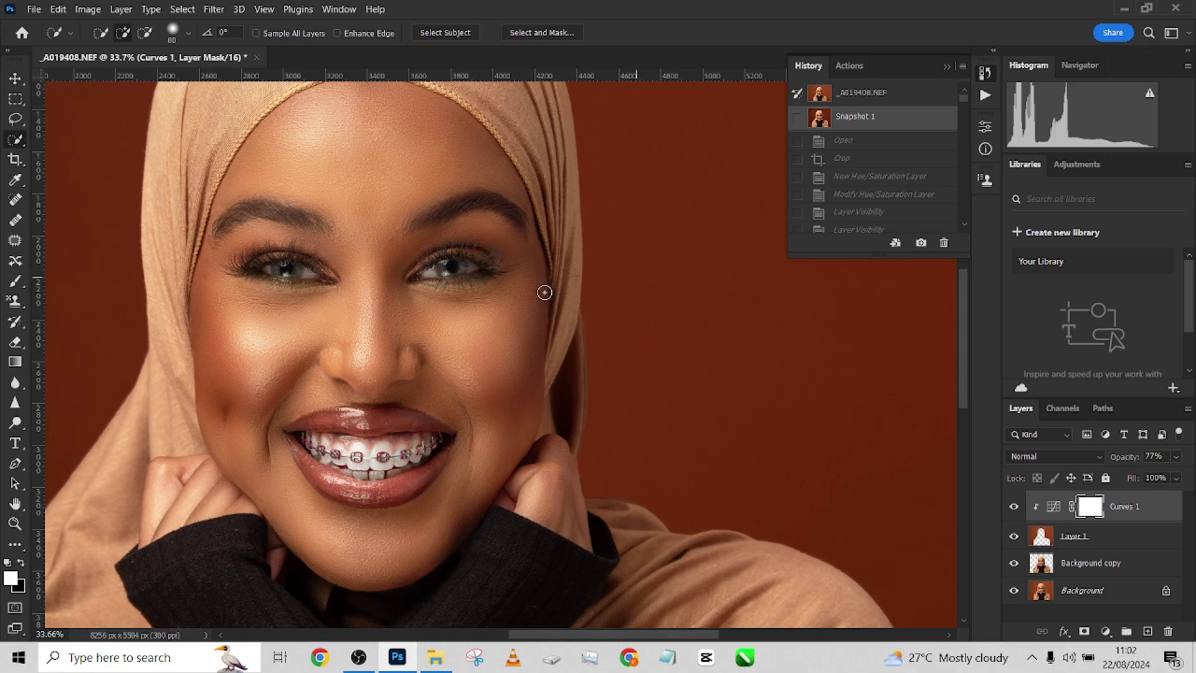
scroll(439, 343, down, 2)
click(889, 89)
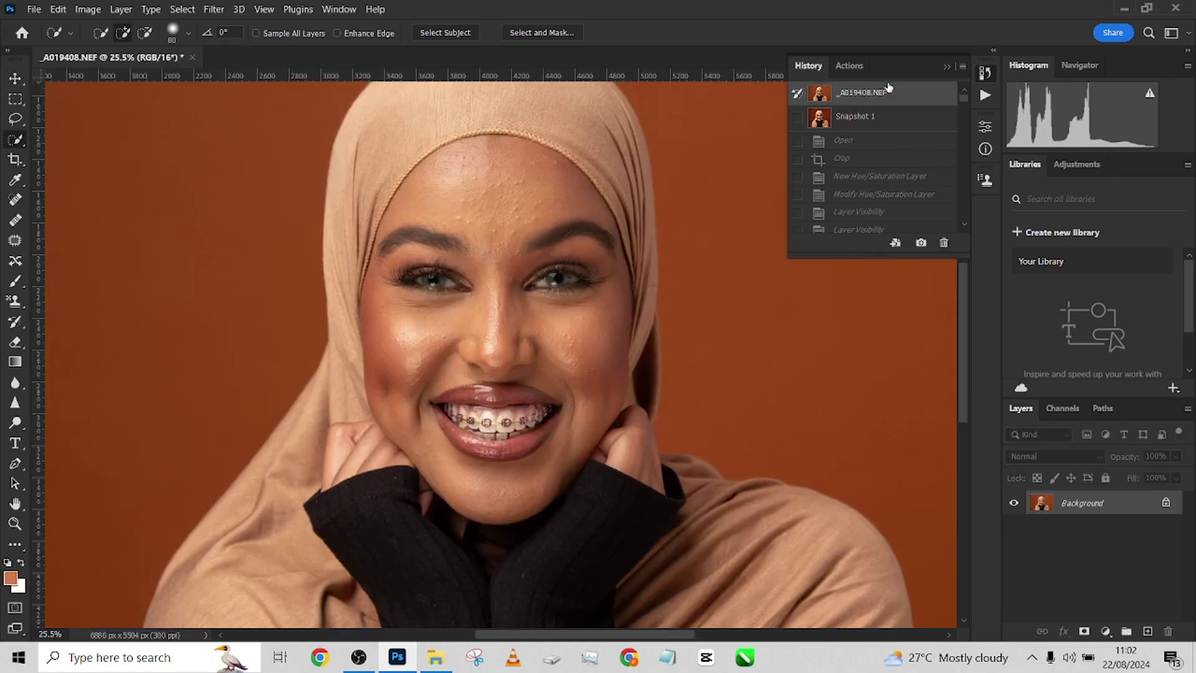
click(887, 121)
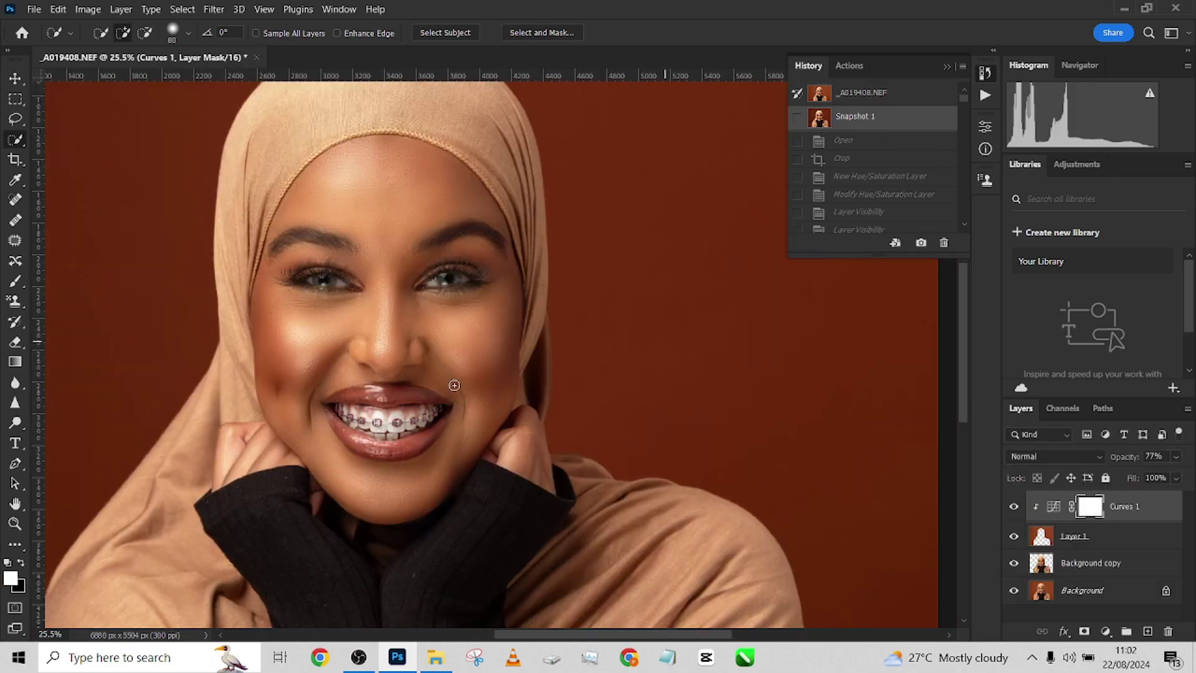
scroll(454, 385, down, 4)
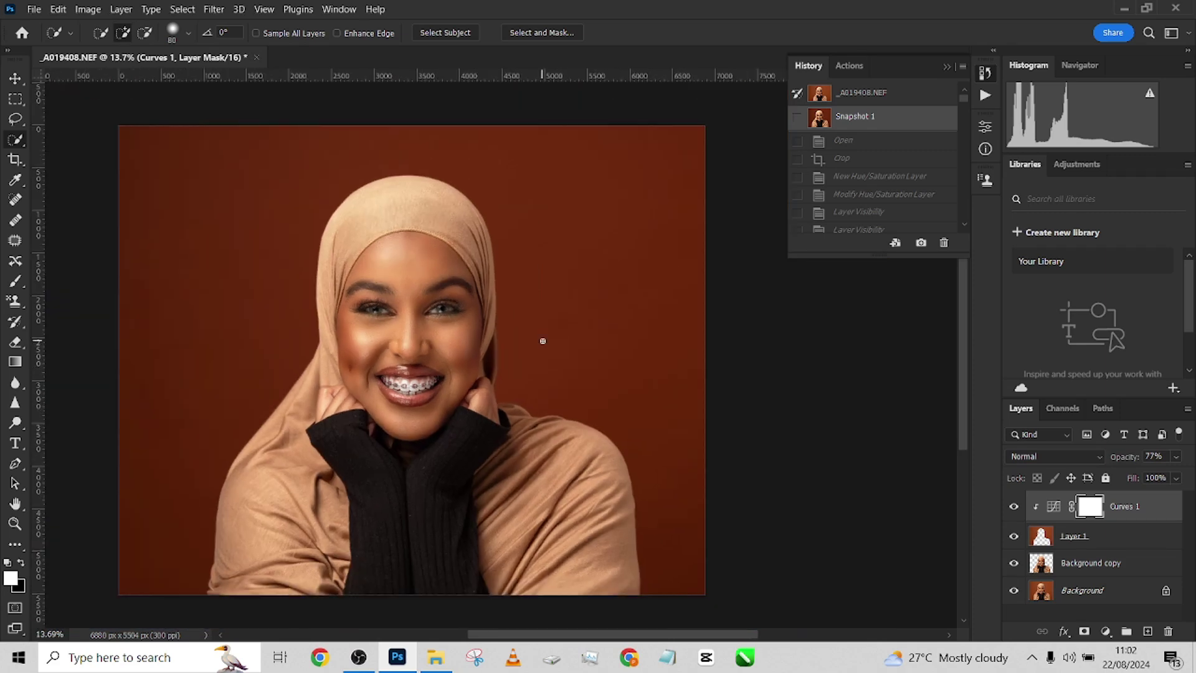